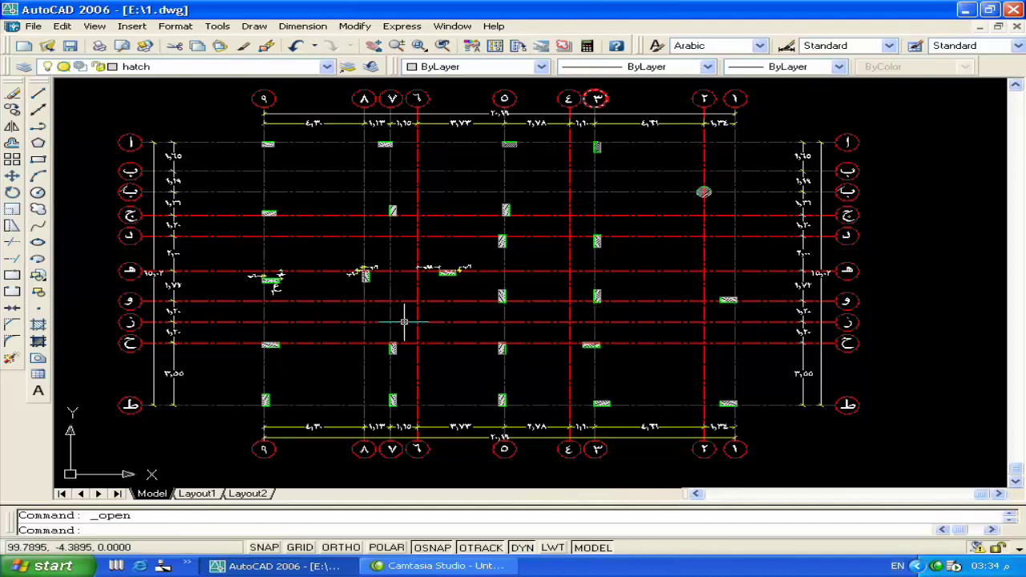
Pan to the plan's right side and zoom into the empty bay by the curved outline
{"action": "mouse_move", "coordinate": [401, 339]}
{"action": "middle_mouse_down"}
{"action": "mouse_move", "coordinate": [310, 339]}
{"action": "mouse_move", "coordinate": [490, 314]}
{"action": "middle_mouse_up"}
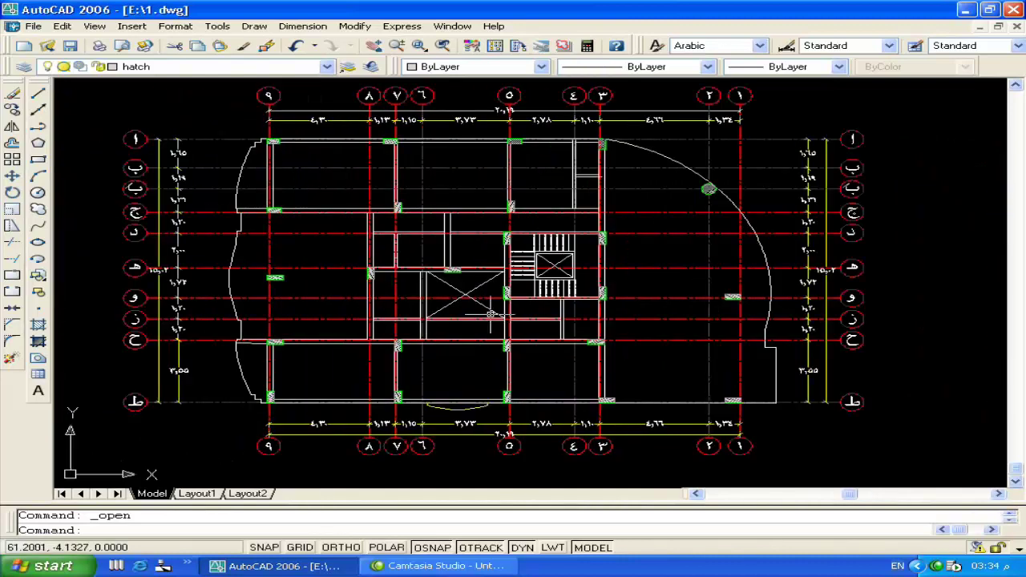
{"action": "scroll", "coordinate": [721, 243], "scroll_direction": "up", "scroll_amount": 1}
{"action": "scroll", "coordinate": [721, 242], "scroll_direction": "up", "scroll_amount": 2}
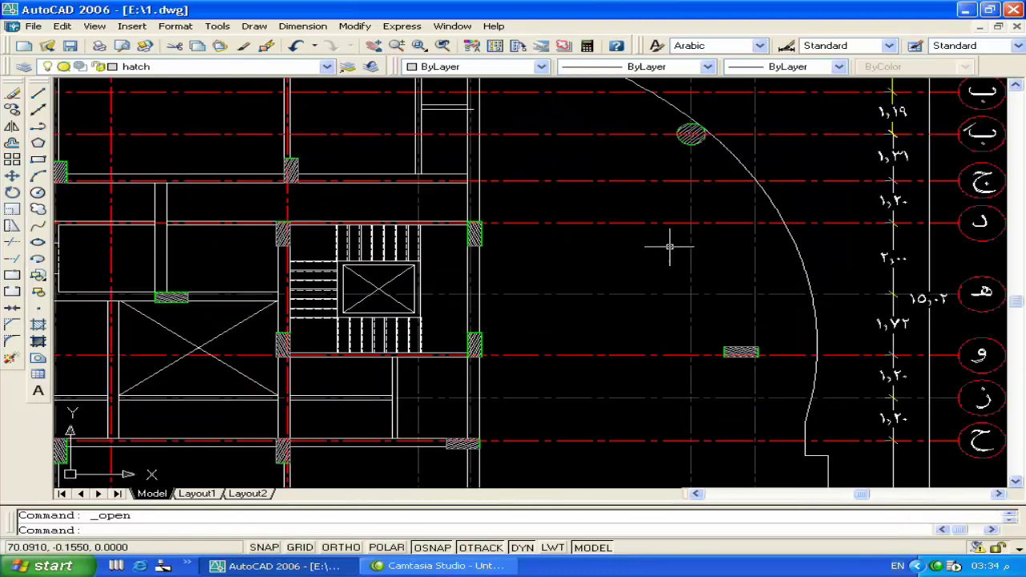
{"action": "scroll", "coordinate": [729, 276], "scroll_direction": "up", "scroll_amount": 1}
{"action": "scroll", "coordinate": [691, 281], "scroll_direction": "up", "scroll_amount": 2}
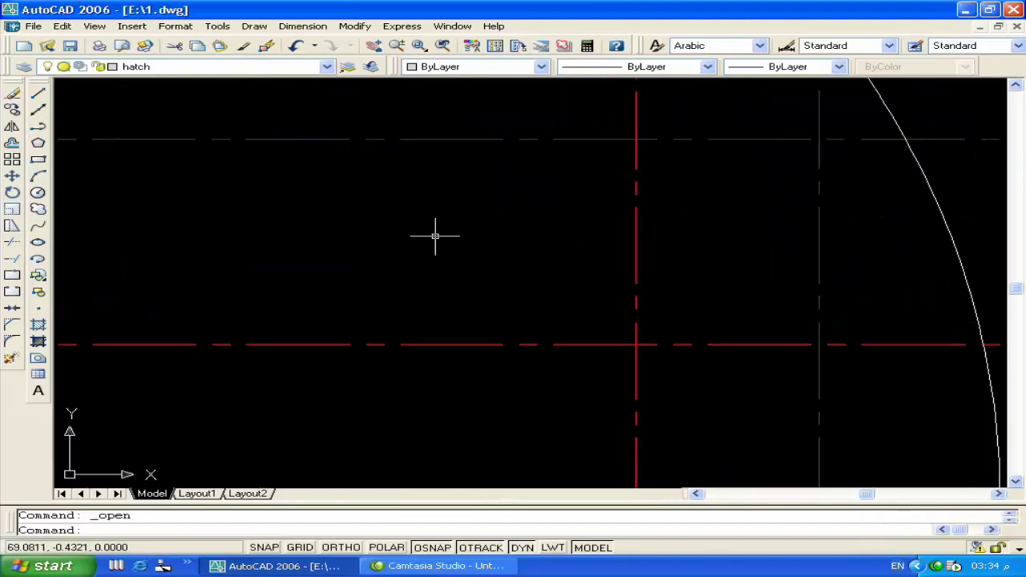
{"action": "left_click", "coordinate": [250, 69]}
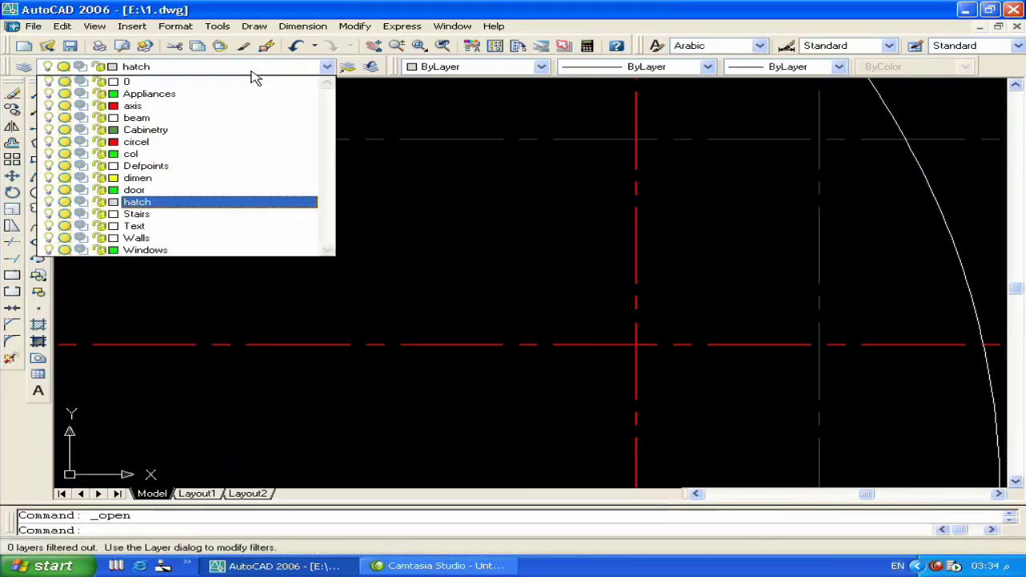
Cancel the pending command and dismiss the layer dropdown
{"action": "key", "text": "Escape"}
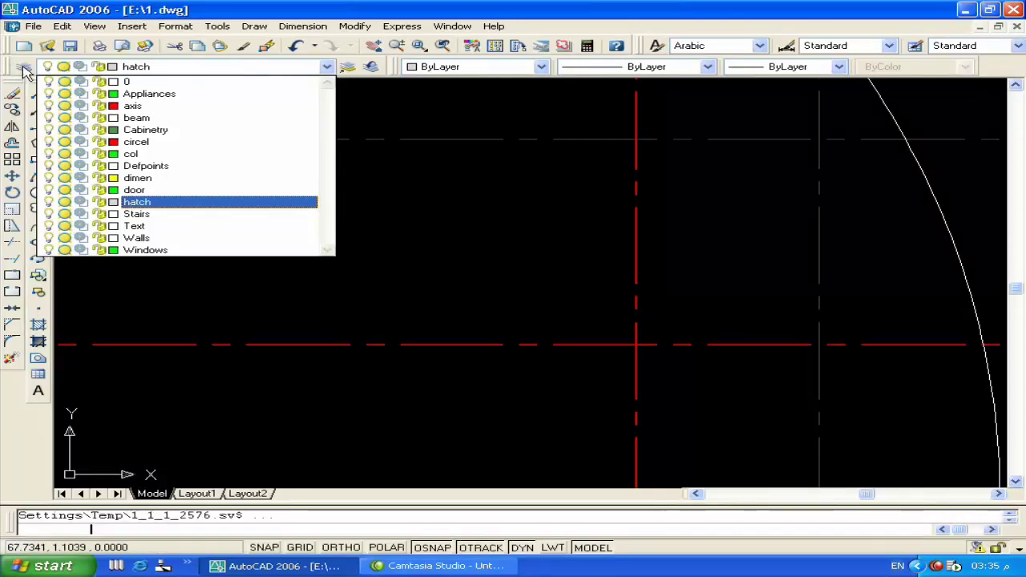
{"action": "key", "text": "Escape"}
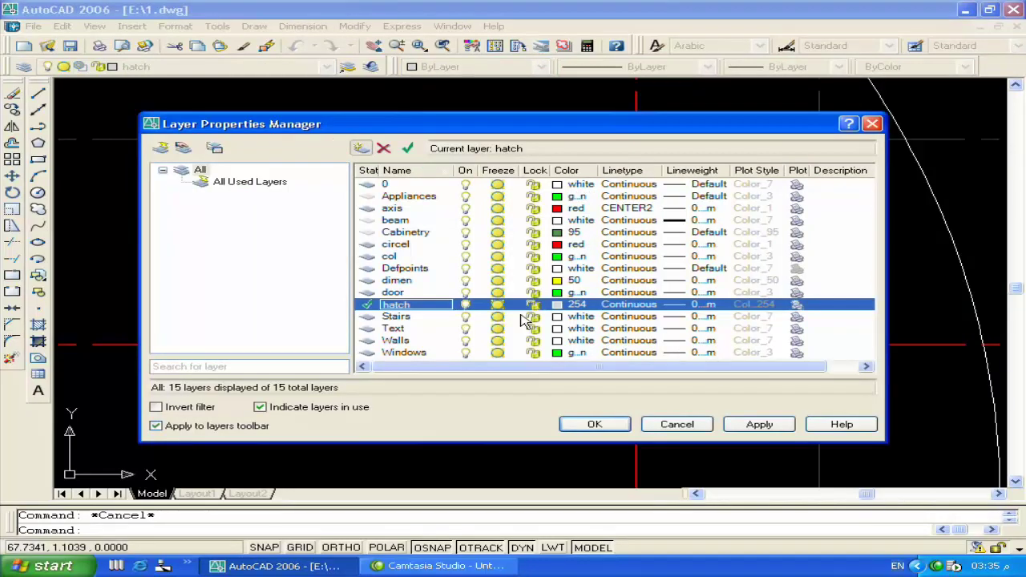
Create a new layer named Rienf. and assign it colour 31
{"action": "left_click", "coordinate": [361, 148]}
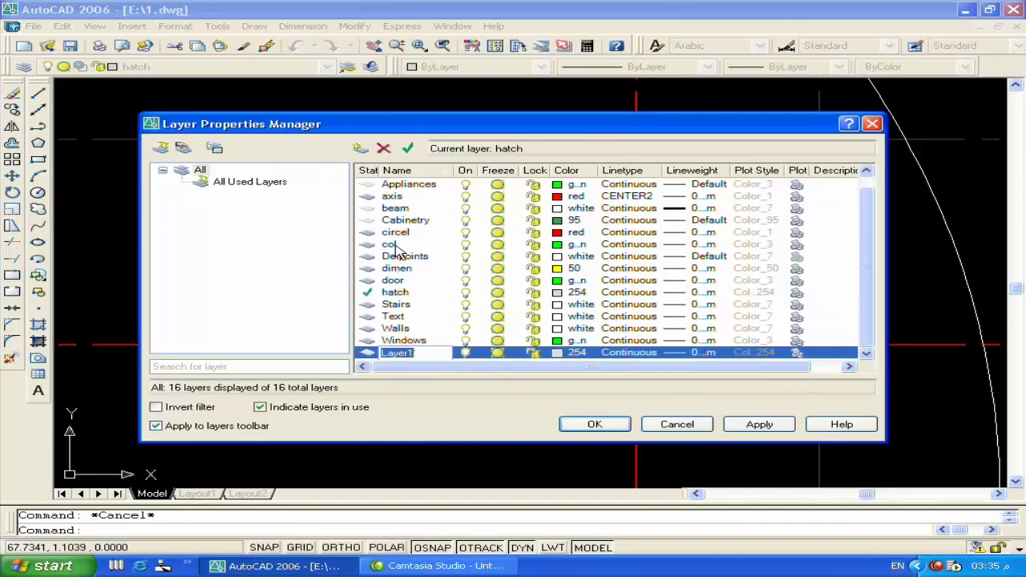
{"action": "type", "text": "Rienf."}
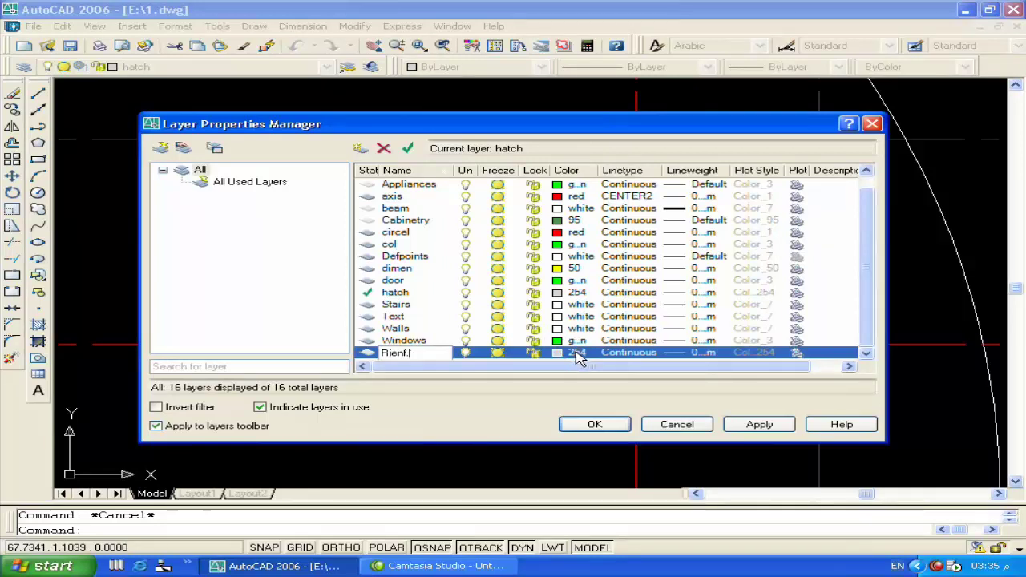
{"action": "left_click", "coordinate": [577, 352]}
{"action": "type", "text": "31"}
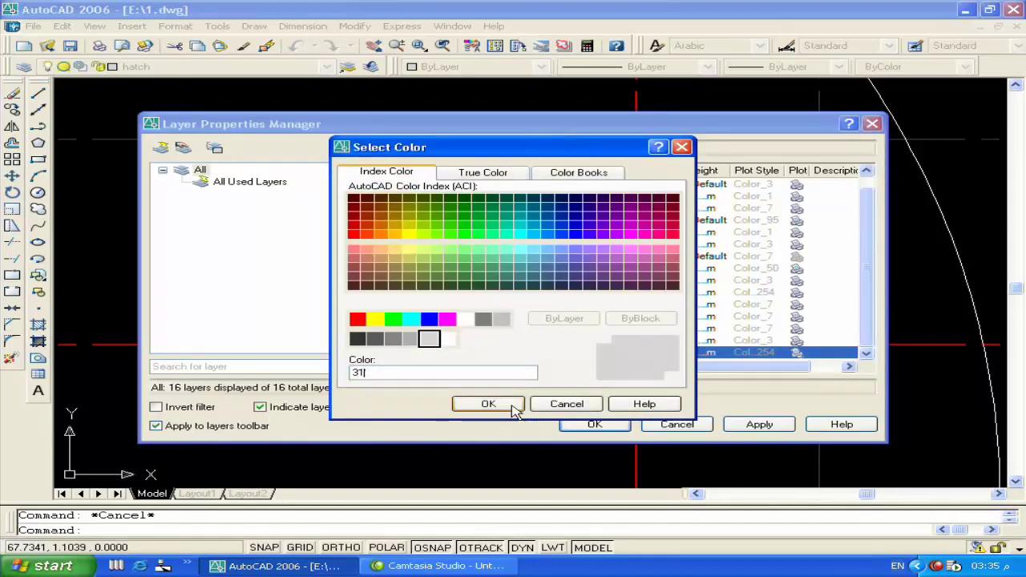
{"action": "left_click", "coordinate": [488, 404]}
{"action": "left_click", "coordinate": [589, 424]}
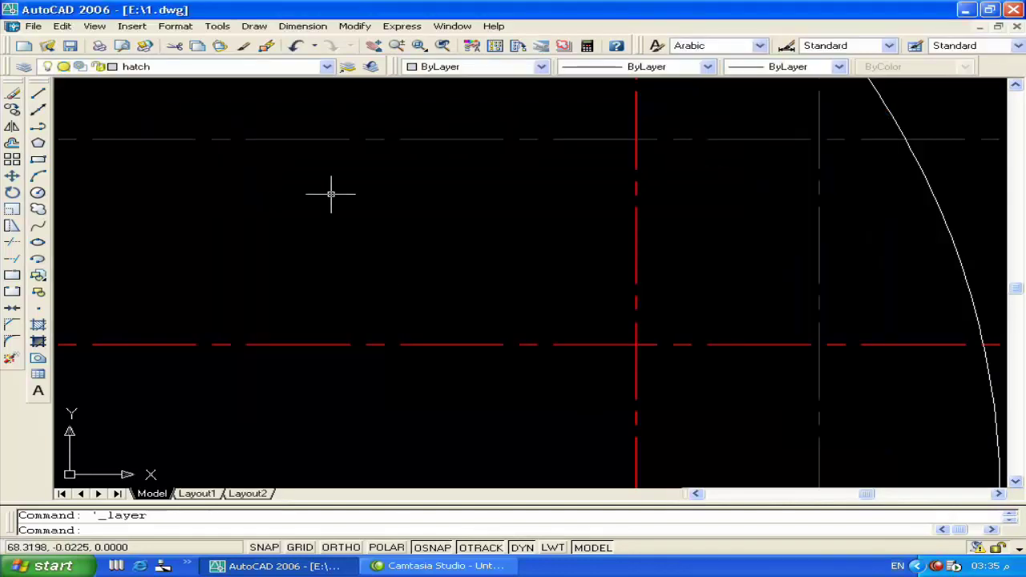
Reopen the Layer Properties Manager and re-apply colour 31 to the Rienf. layer
{"action": "left_click", "coordinate": [255, 68]}
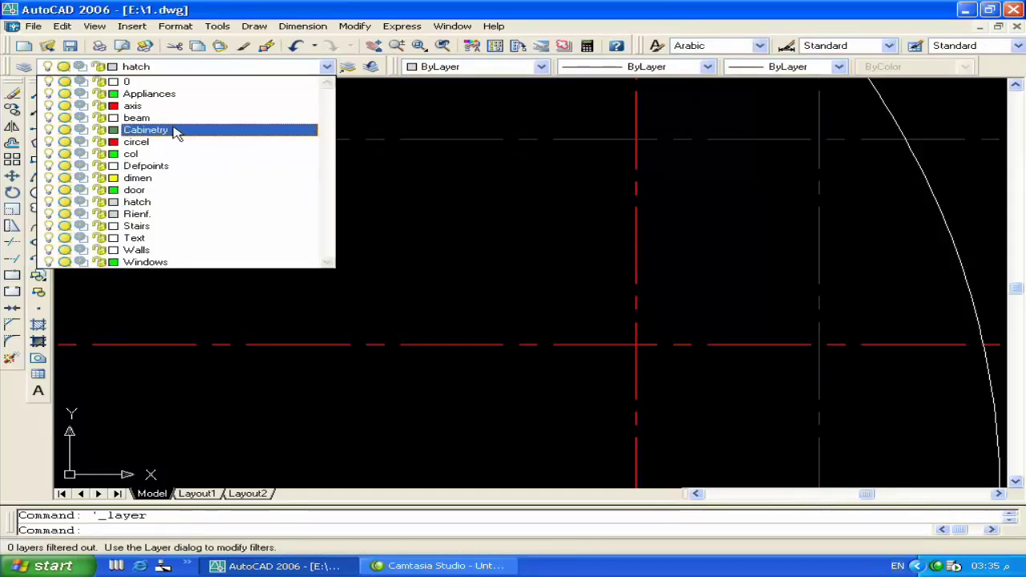
{"action": "left_click", "coordinate": [152, 201]}
{"action": "left_click", "coordinate": [22, 67]}
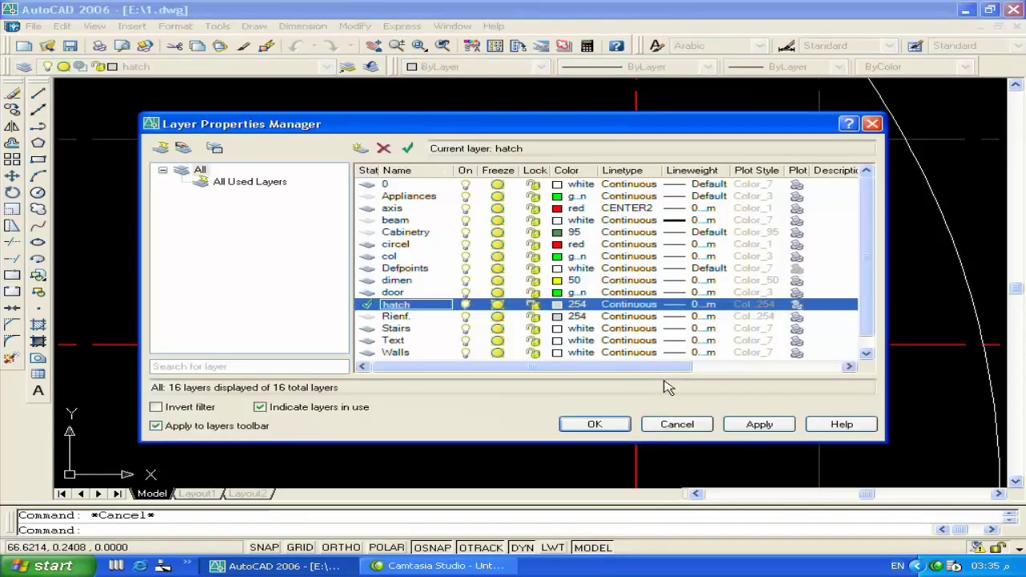
{"action": "scroll", "coordinate": [486, 347], "scroll_direction": "down", "scroll_amount": 1}
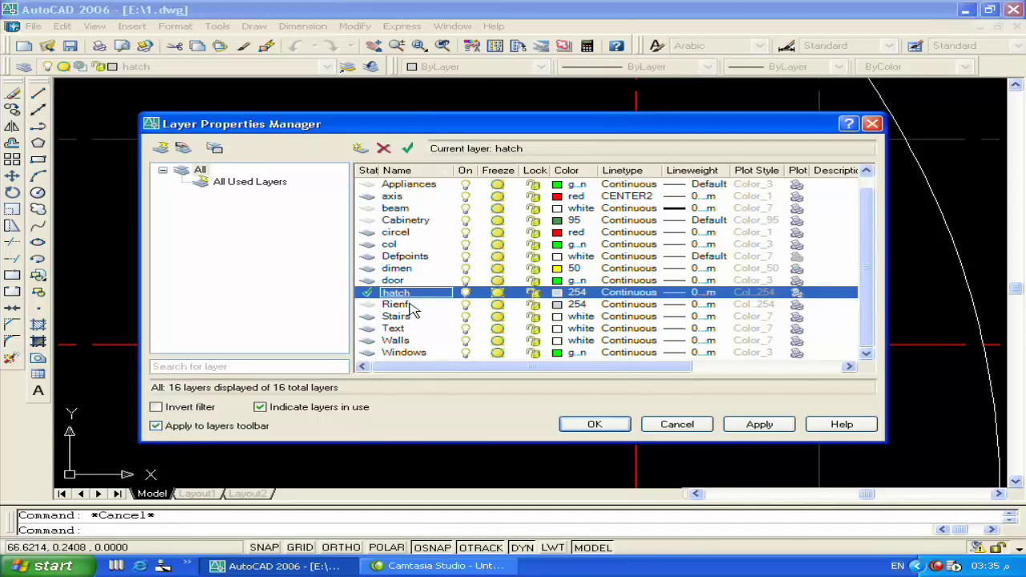
{"action": "left_click", "coordinate": [571, 305]}
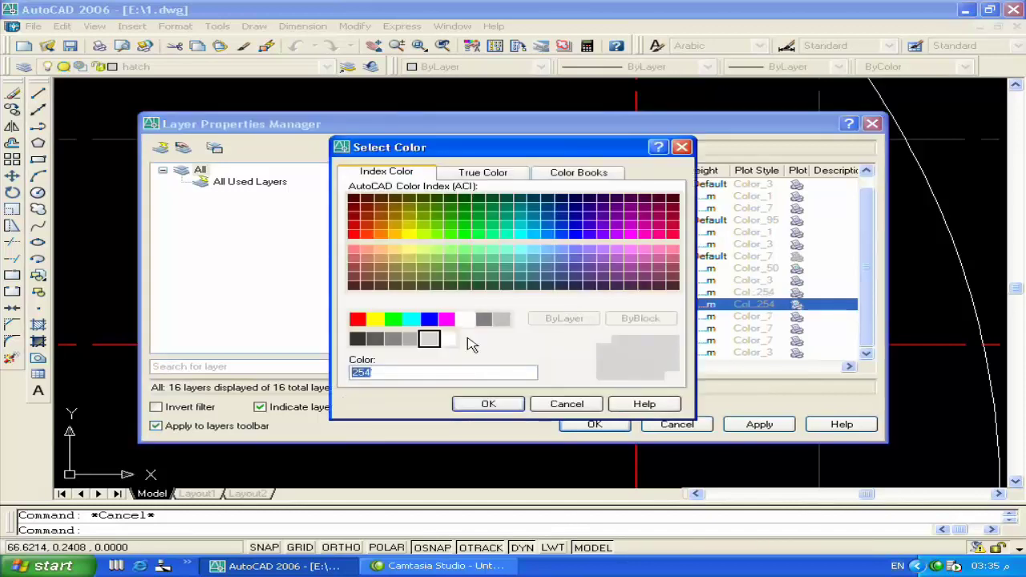
{"action": "type", "text": "31"}
{"action": "left_click", "coordinate": [496, 403]}
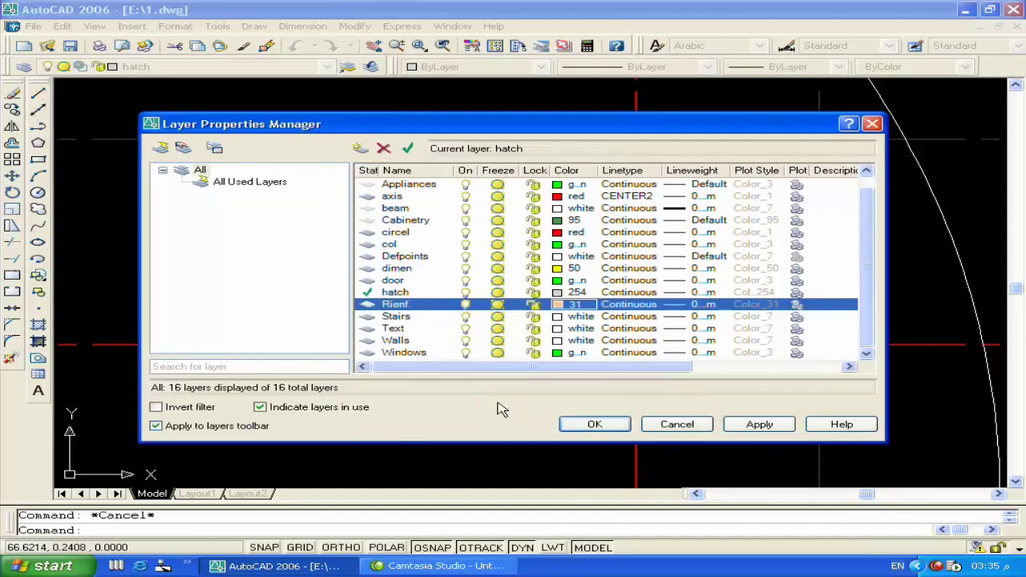
{"action": "left_click", "coordinate": [593, 424]}
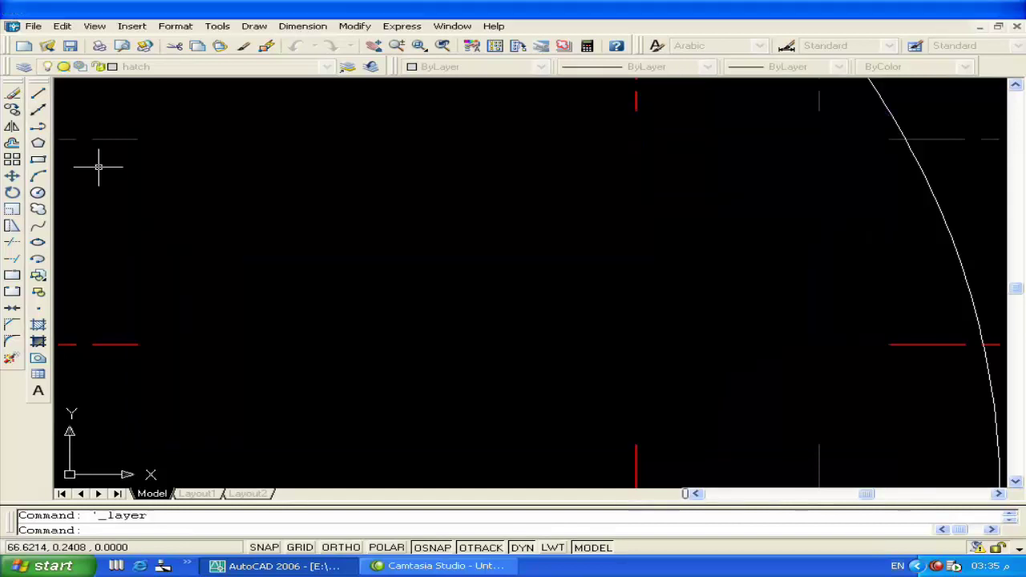
{"action": "left_click", "coordinate": [236, 68]}
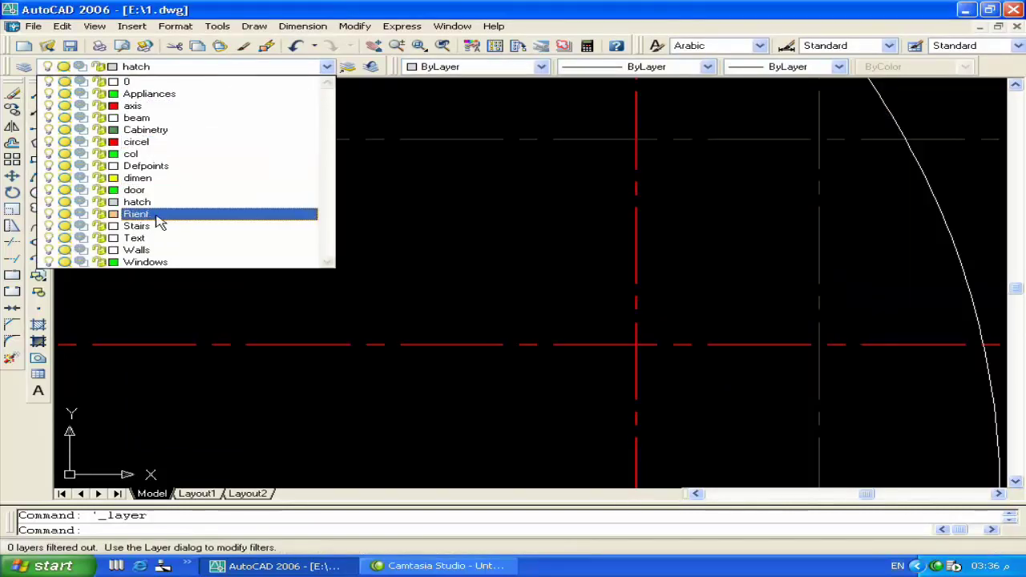
Make Rienf. the current layer
{"action": "left_click", "coordinate": [159, 223]}
{"action": "scroll", "coordinate": [606, 327], "scroll_direction": "down", "scroll_amount": 5}
{"action": "scroll", "coordinate": [548, 318], "scroll_direction": "up", "scroll_amount": 1}
{"action": "scroll", "coordinate": [531, 294], "scroll_direction": "up", "scroll_amount": 1}
{"action": "scroll", "coordinate": [525, 297], "scroll_direction": "up", "scroll_amount": 1}
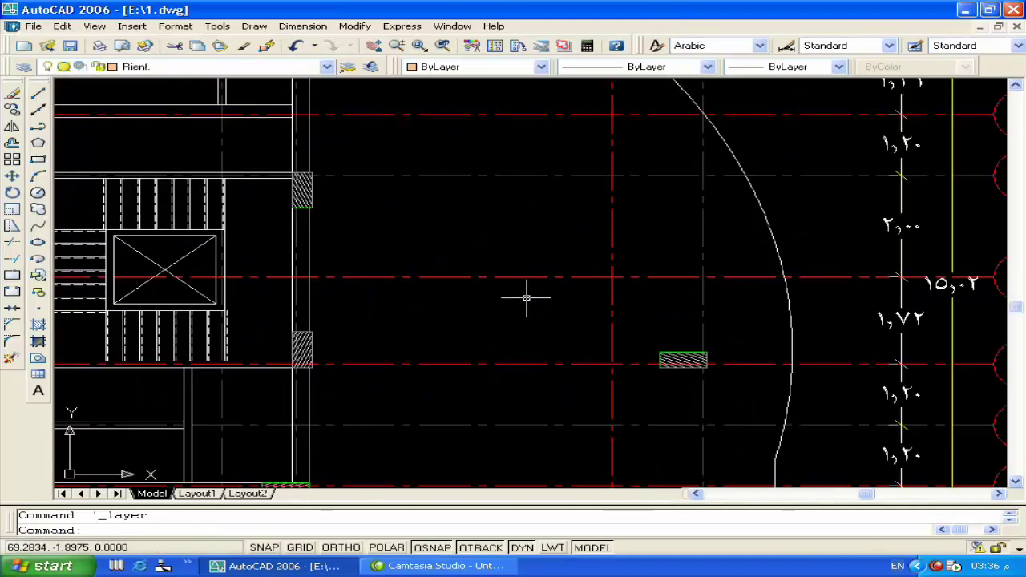
Draw a circle in the empty bay beside the curved outline
{"action": "type", "text": "c"}
{"action": "key", "text": "Return"}
{"action": "left_click", "coordinate": [510, 252]}
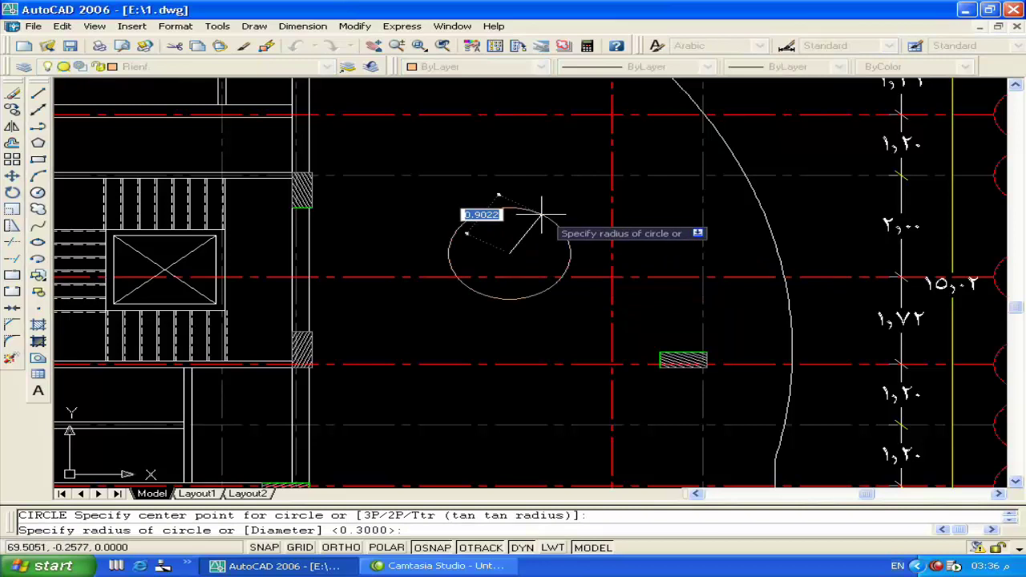
{"action": "left_click", "coordinate": [537, 217]}
{"action": "scroll", "coordinate": [532, 247], "scroll_direction": "up", "scroll_amount": 5}
{"action": "type", "text": "h"}
{"action": "key", "text": "Return"}
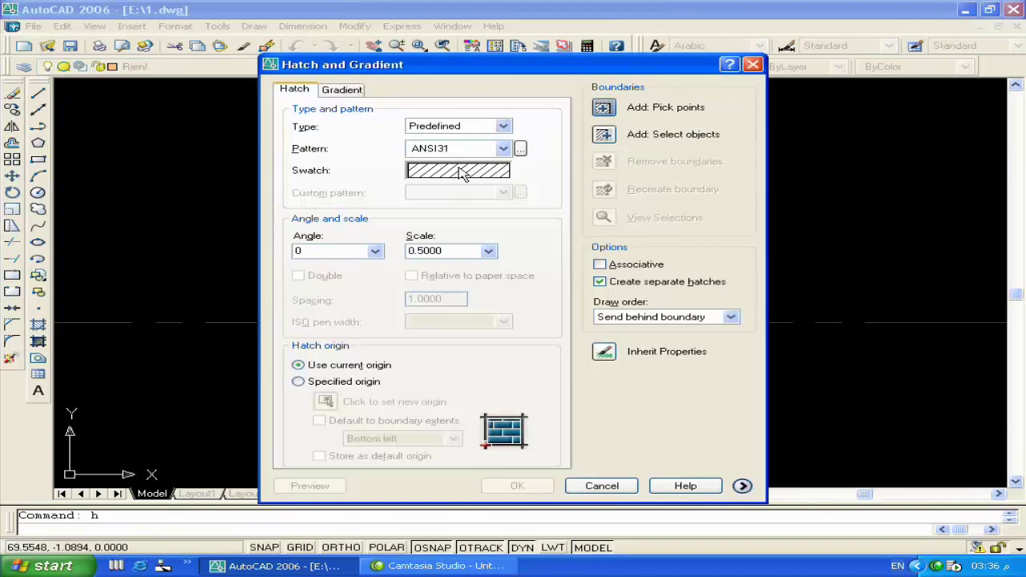
Choose the ANSI37 pattern at angle 45 and pick the inside of the circle as the hatch area
{"action": "left_click", "coordinate": [460, 174]}
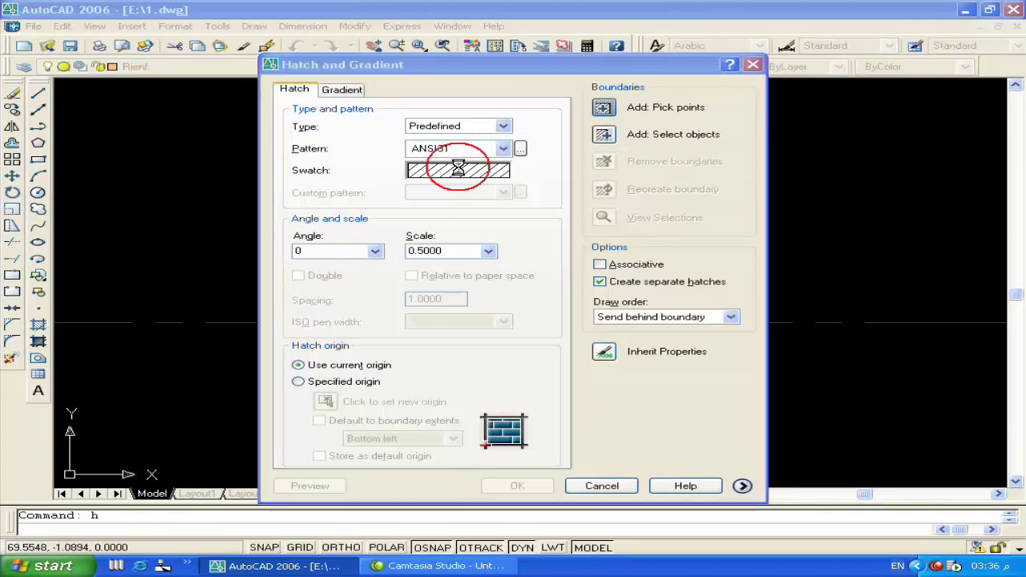
{"action": "left_click", "coordinate": [539, 240]}
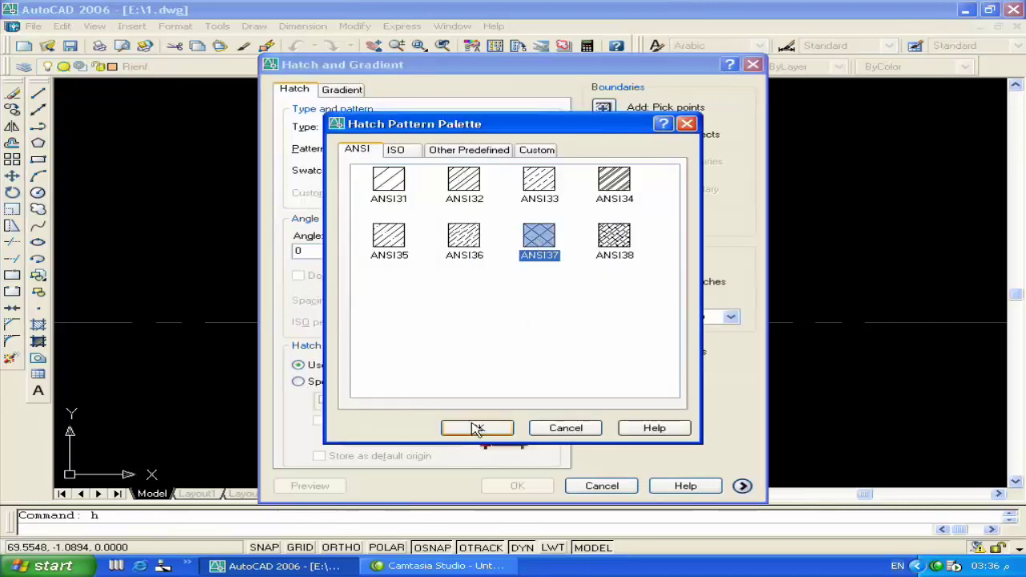
{"action": "left_click", "coordinate": [476, 427]}
{"action": "double_click", "coordinate": [325, 250]}
{"action": "type", "text": "45"}
{"action": "left_click", "coordinate": [603, 107]}
{"action": "left_click", "coordinate": [424, 353]}
{"action": "key", "text": "Return"}
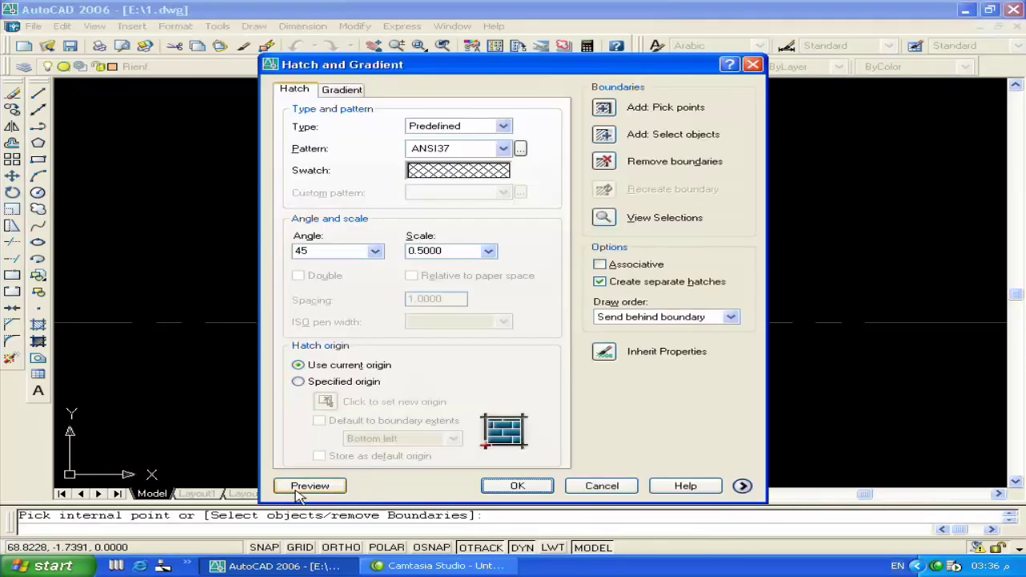
{"action": "left_click", "coordinate": [308, 484]}
{"action": "scroll", "coordinate": [483, 407], "scroll_direction": "down", "scroll_amount": 1}
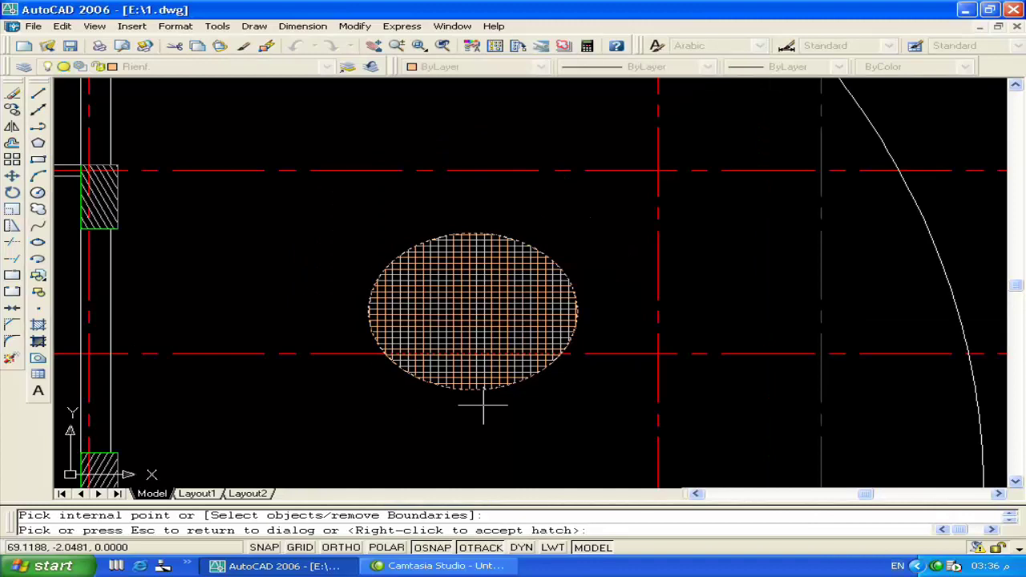
{"action": "key", "text": "Escape"}
Set the hatch scale to 1.25, preview it, and apply the hatch to the circle
{"action": "left_click", "coordinate": [488, 251]}
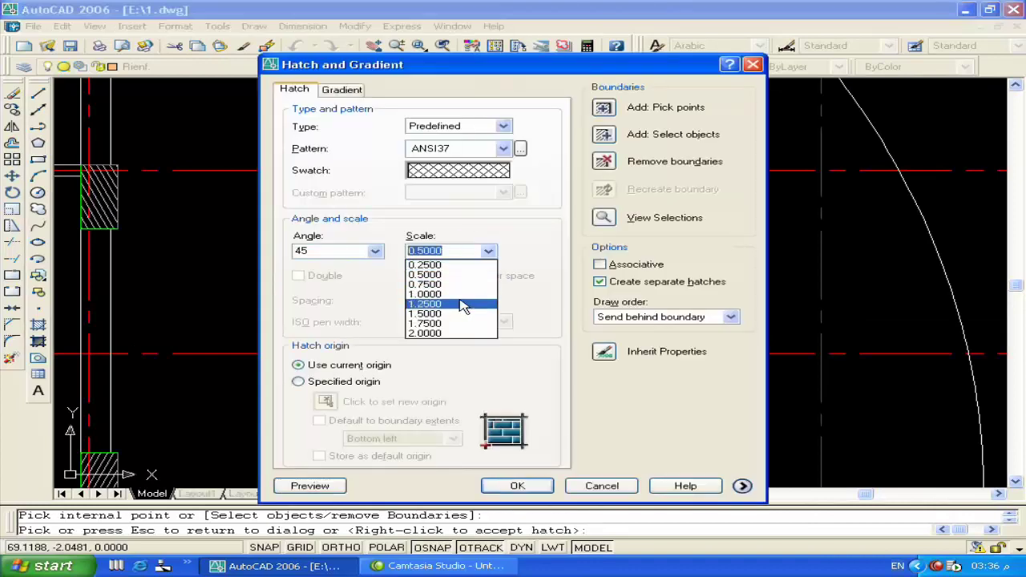
{"action": "left_click", "coordinate": [463, 304]}
{"action": "left_click", "coordinate": [333, 485]}
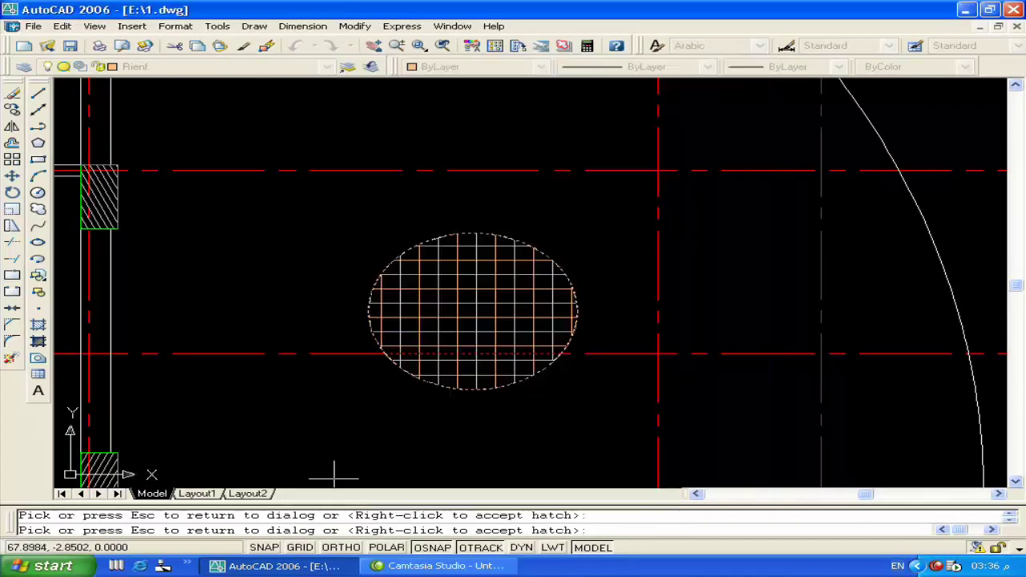
{"action": "key", "text": "Escape"}
{"action": "left_click", "coordinate": [489, 486]}
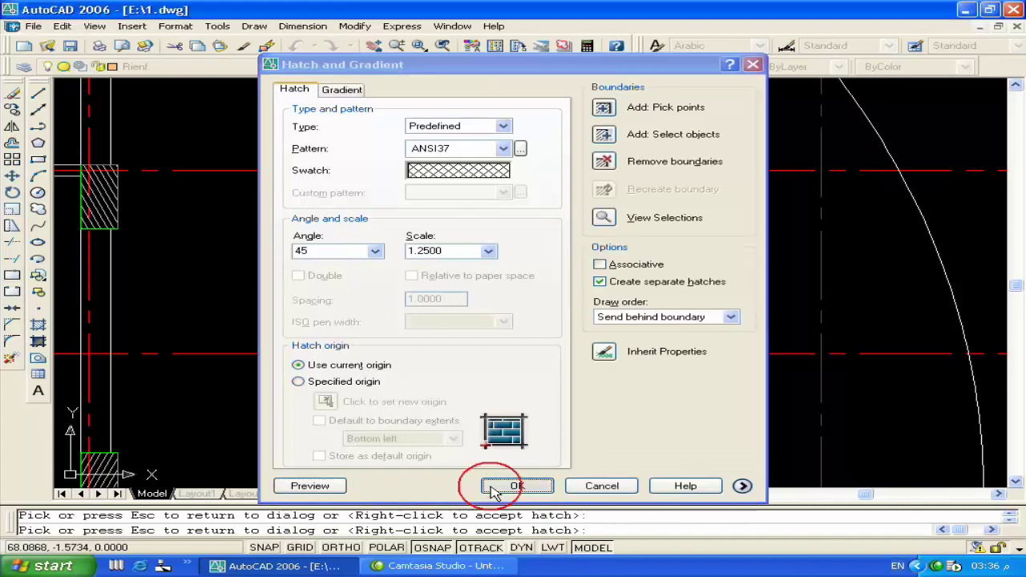
{"action": "scroll", "coordinate": [554, 362], "scroll_direction": "up", "scroll_amount": 3}
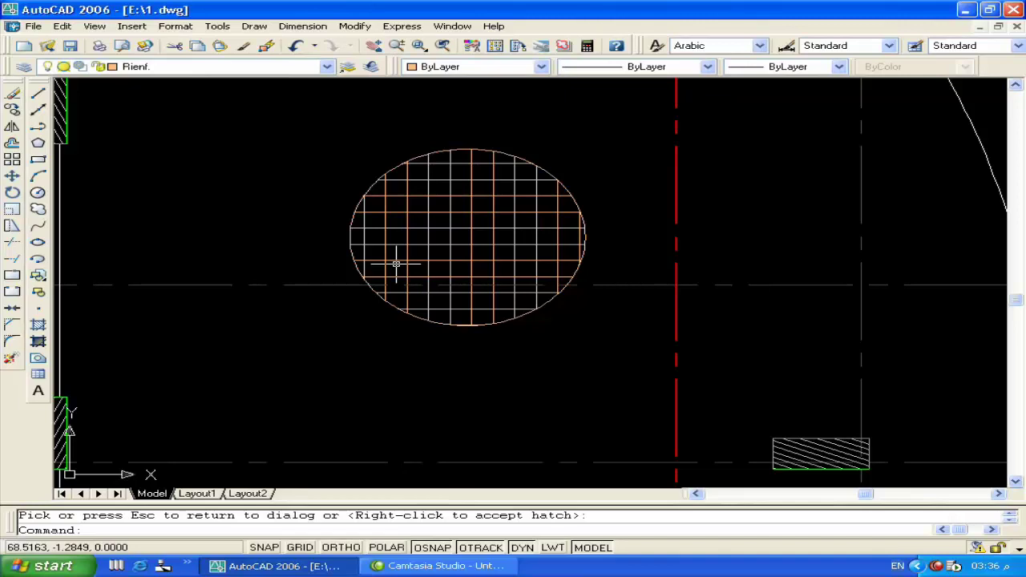
{"action": "scroll", "coordinate": [554, 222], "scroll_direction": "down", "scroll_amount": 4}
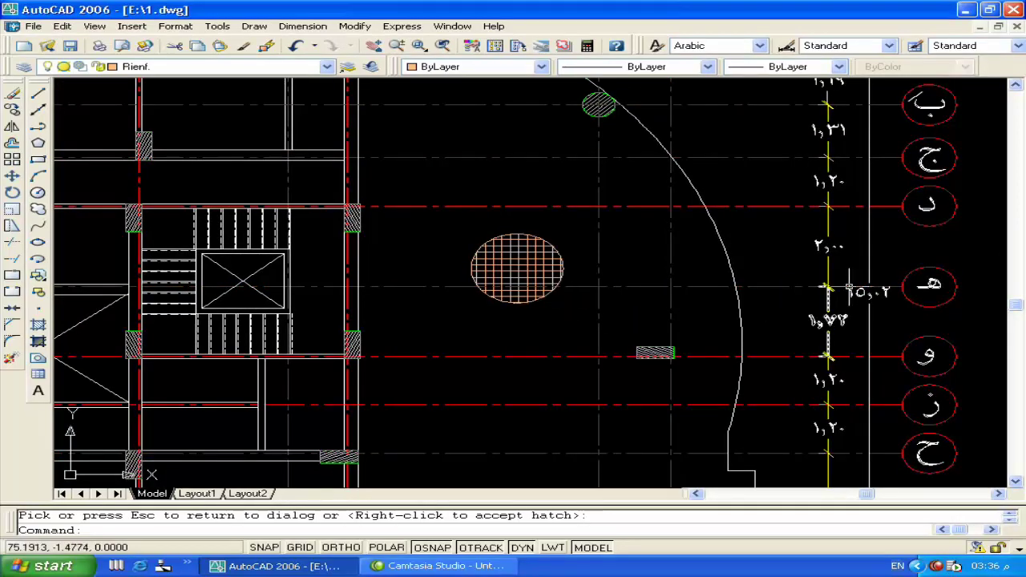
Accept the hatch and copy a grid-axis letter beside the hatched circle
{"action": "right_click", "coordinate": [928, 286]}
{"action": "type", "text": "co"}
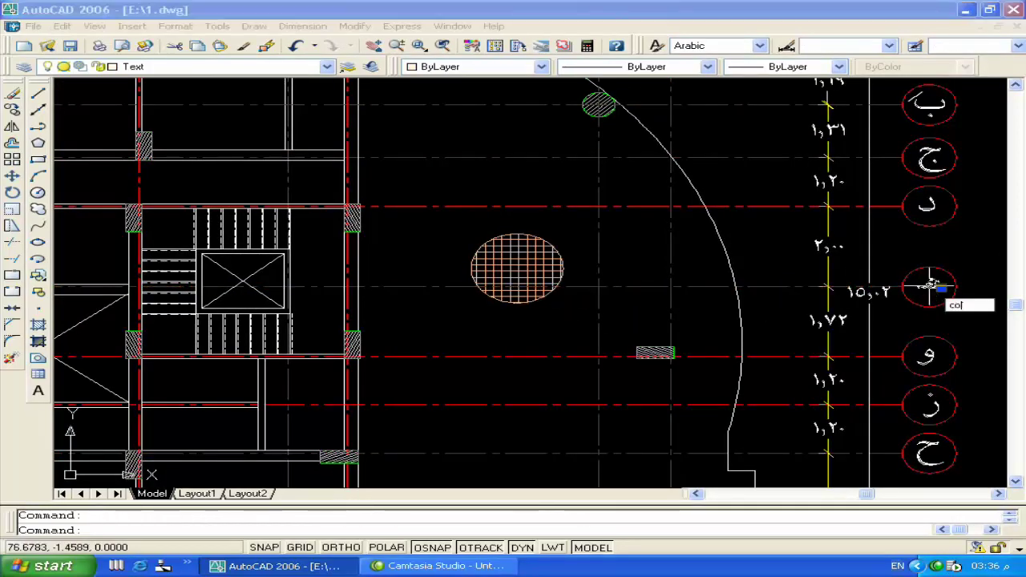
{"action": "key", "text": "Return"}
{"action": "left_click", "coordinate": [928, 286]}
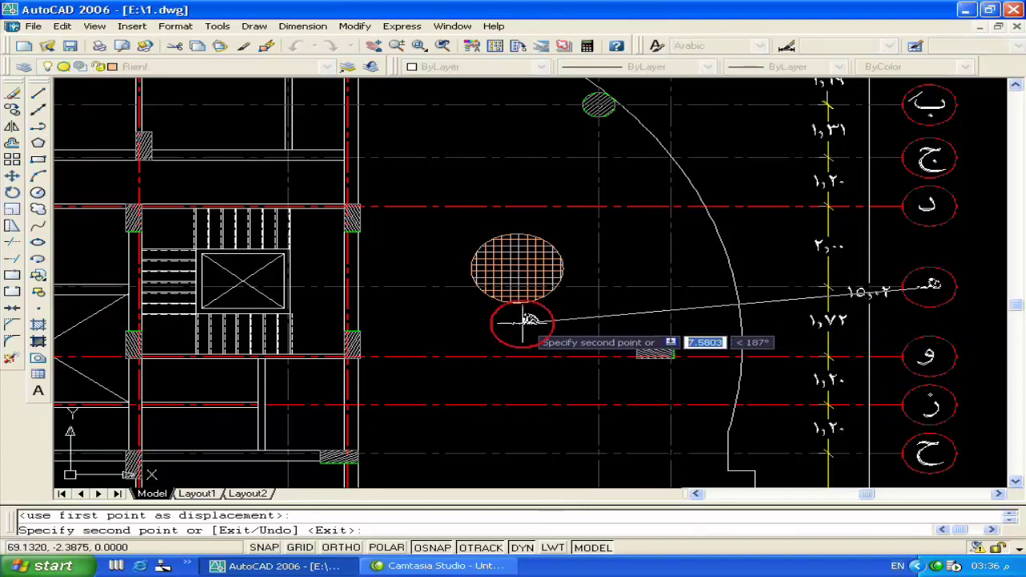
{"action": "key", "text": "Return"}
{"action": "scroll", "coordinate": [522, 321], "scroll_direction": "up", "scroll_amount": 5}
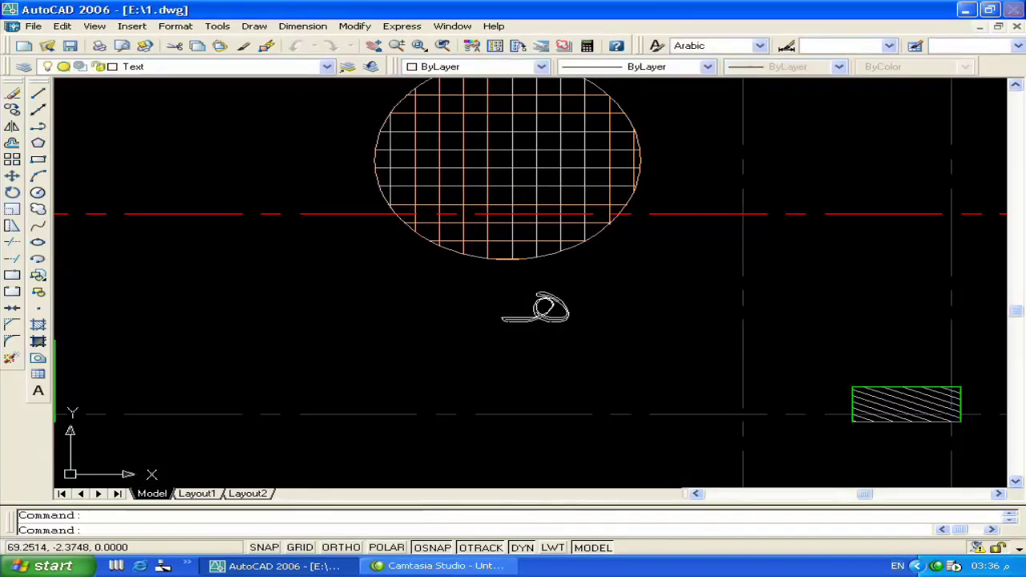
Rewrite the copied letter as the mesh label 'شبکه علویه و سفلیه'
{"action": "double_click", "coordinate": [542, 319]}
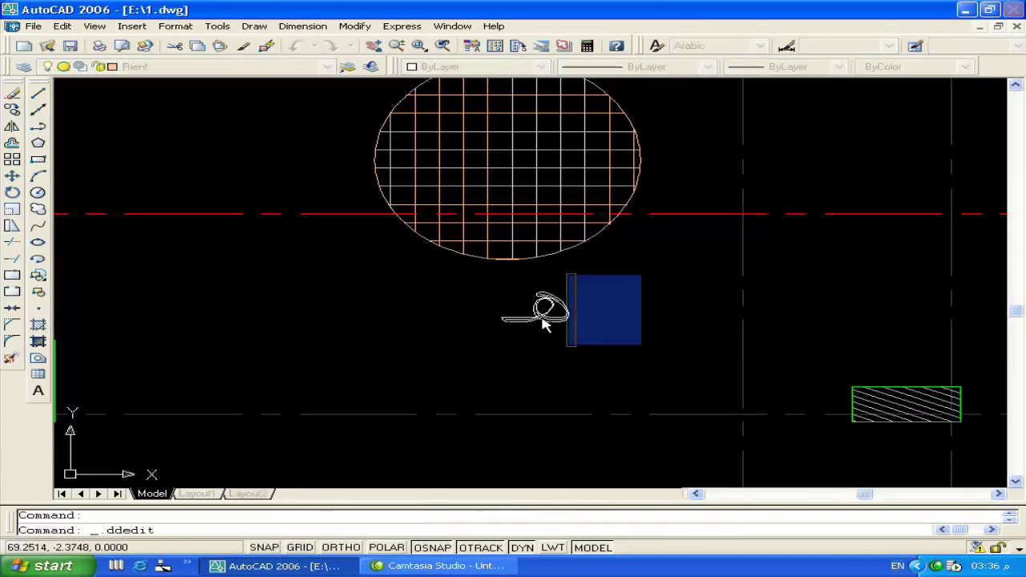
{"action": "type", "text": "اشب"}
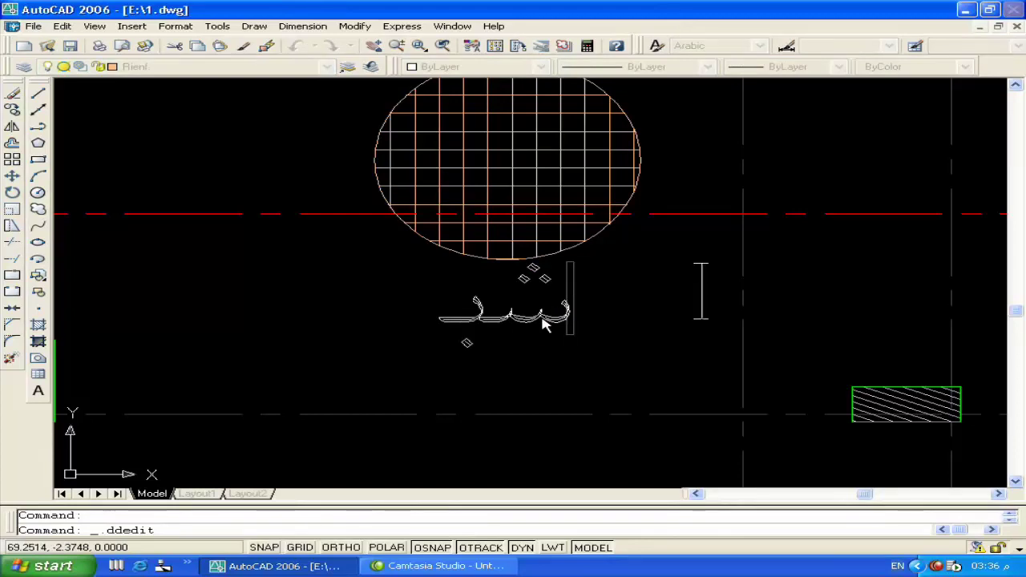
{"action": "type", "text": "که"}
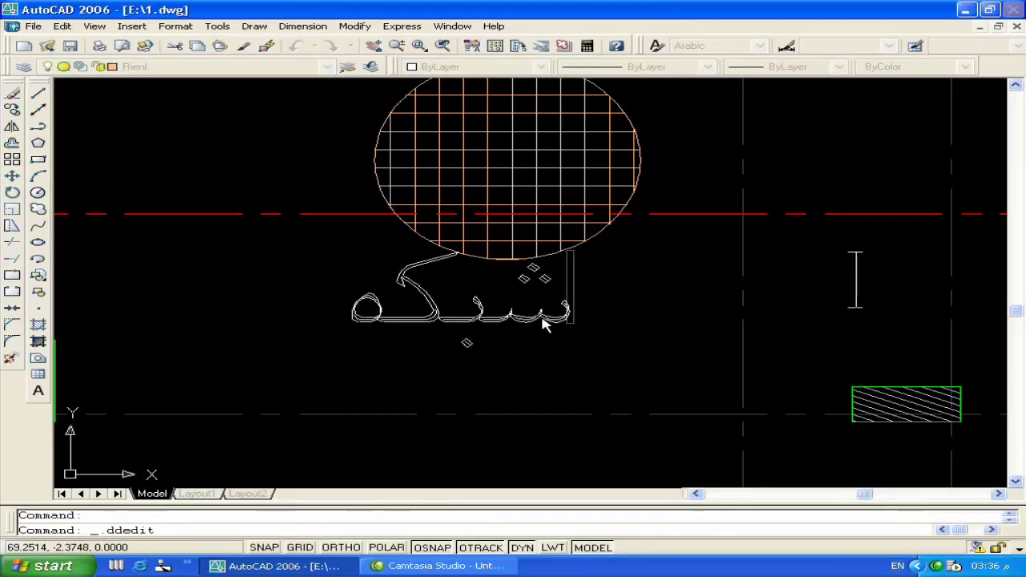
{"action": "type", "text": " عل"}
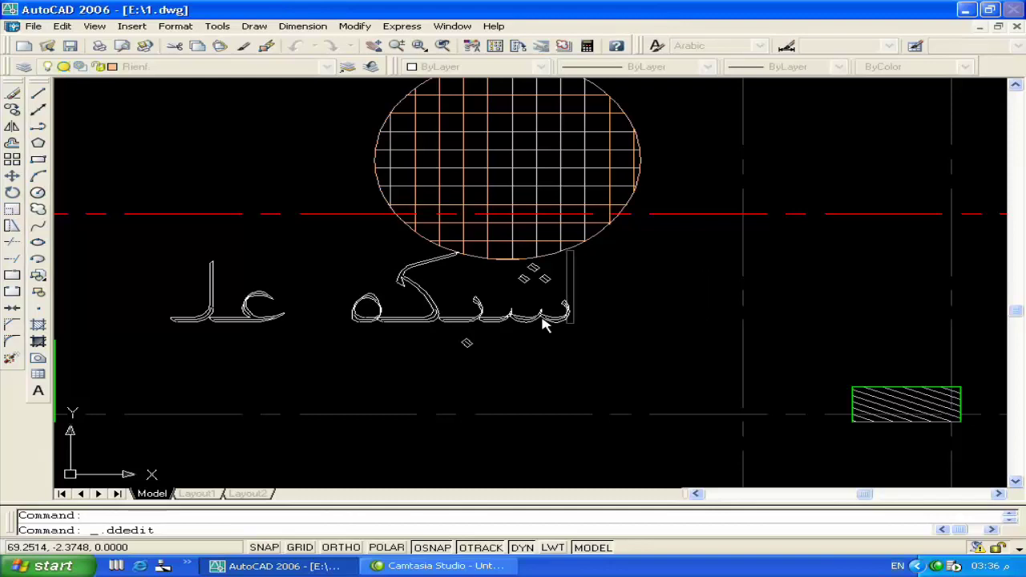
{"action": "key", "text": "Return"}
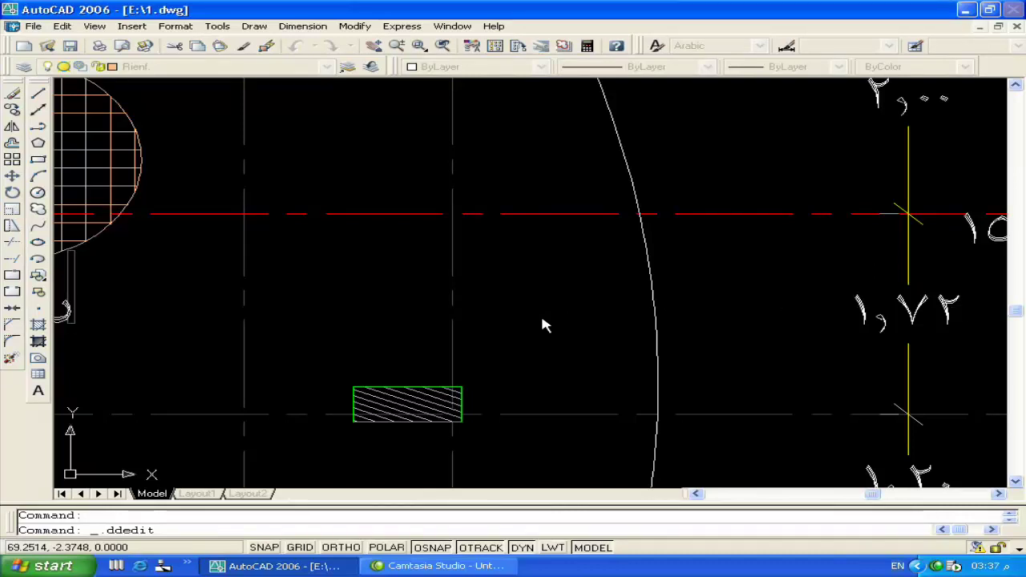
{"action": "key", "text": "Return"}
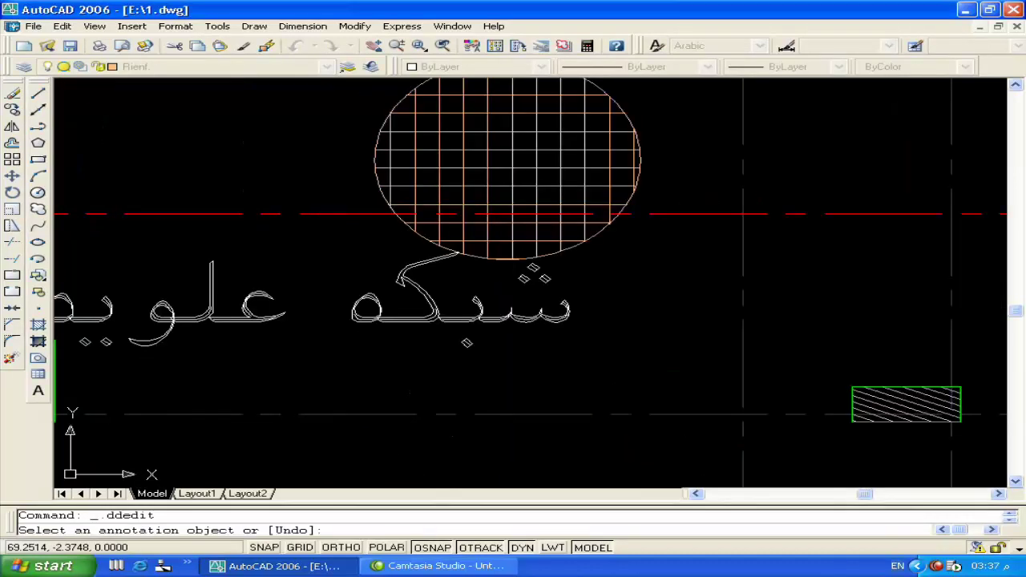
{"action": "scroll", "coordinate": [529, 319], "scroll_direction": "down", "scroll_amount": 2}
{"action": "scroll", "coordinate": [528, 319], "scroll_direction": "down", "scroll_amount": 2}
{"action": "key", "text": "Return"}
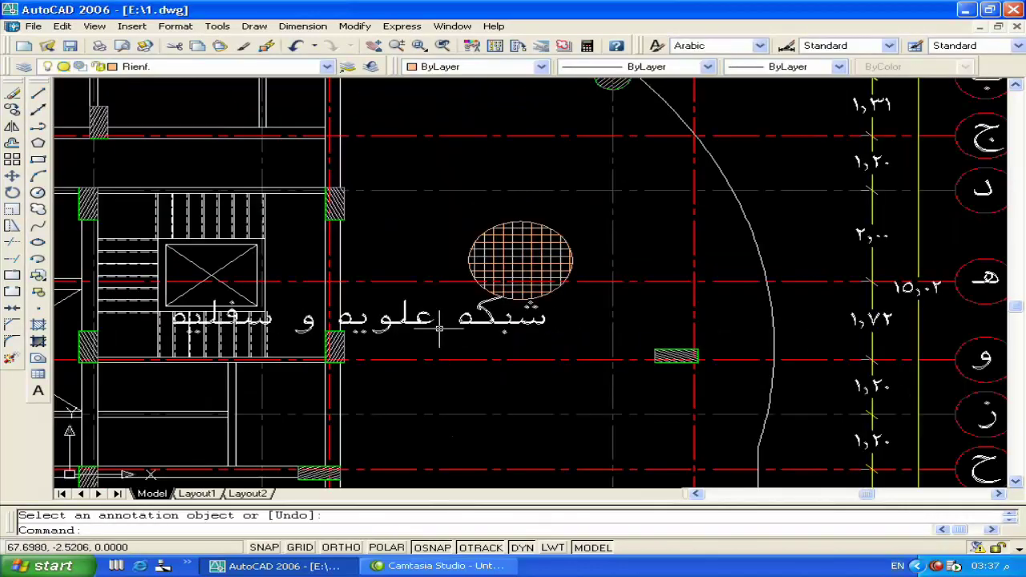
{"action": "left_click", "coordinate": [439, 327]}
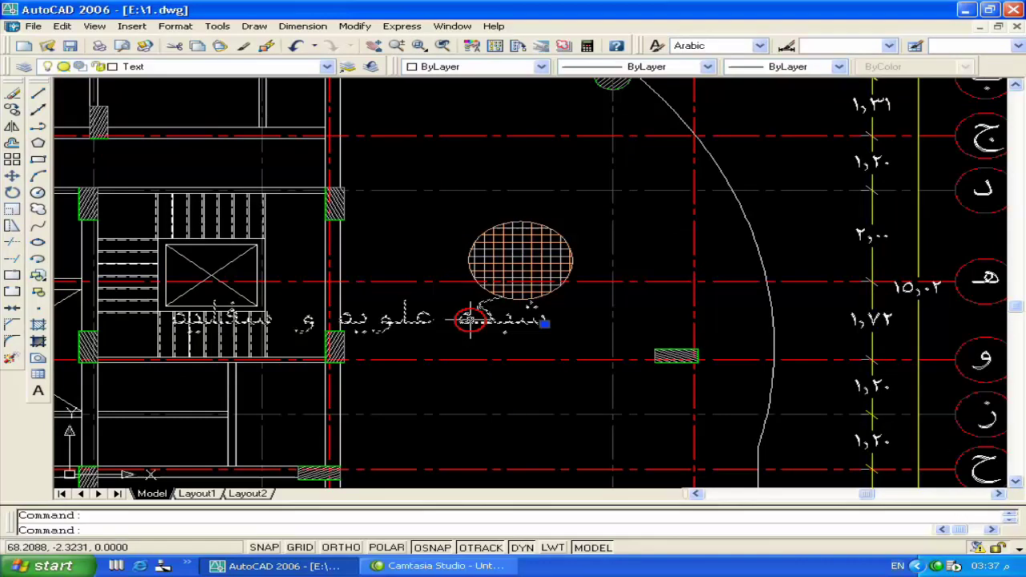
Set the mesh label's text height to 0.2 in Properties
{"action": "left_click", "coordinate": [353, 27]}
{"action": "left_click", "coordinate": [364, 44]}
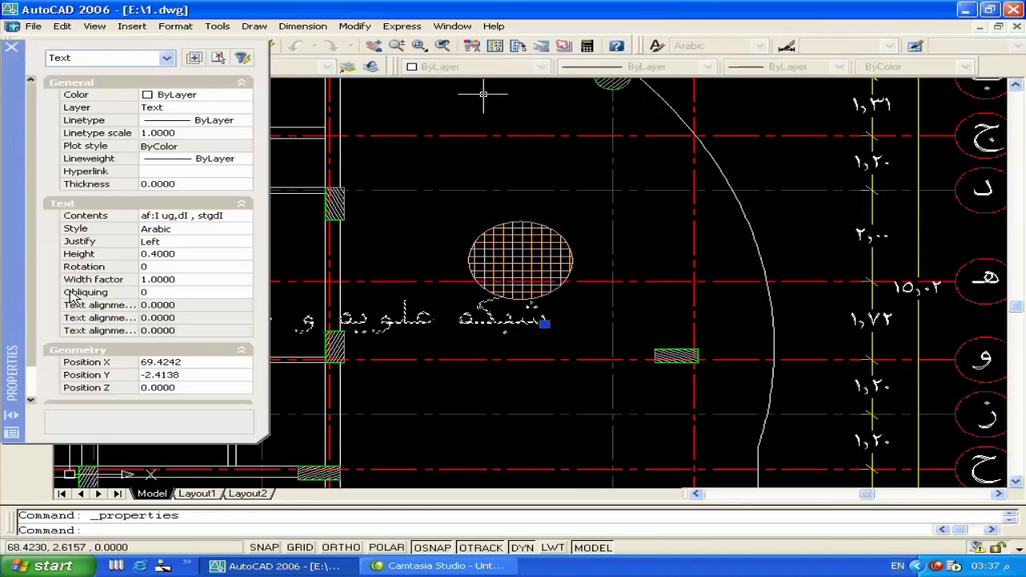
{"action": "left_click", "coordinate": [184, 255]}
{"action": "type", "text": ".2"}
{"action": "left_click", "coordinate": [189, 266]}
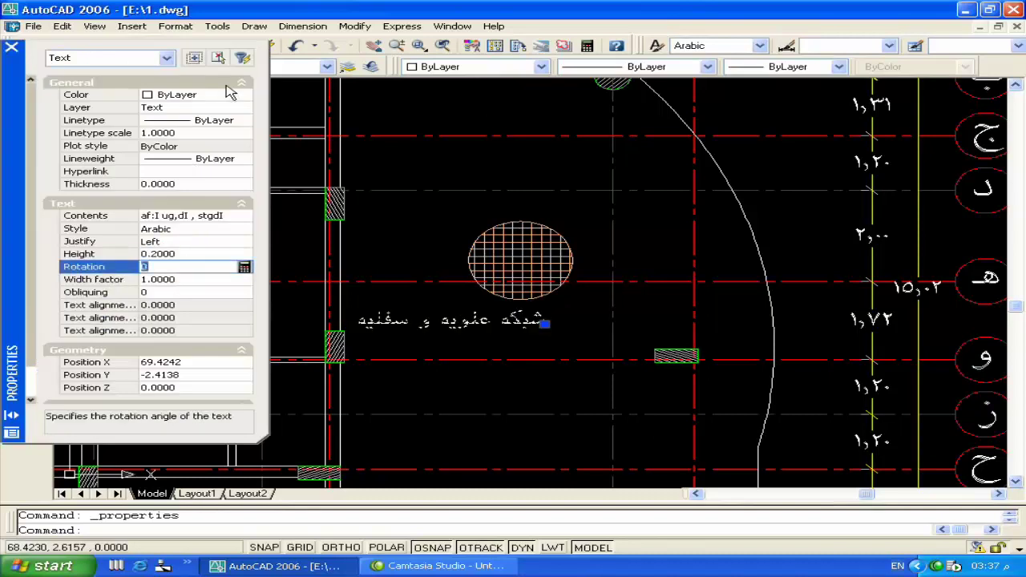
{"action": "left_click", "coordinate": [11, 47]}
{"action": "key", "text": "Escape"}
Move the mesh label so it sits centred under the hatched circle
{"action": "type", "text": "m"}
{"action": "key", "text": "Return"}
{"action": "left_click", "coordinate": [449, 319]}
{"action": "key", "text": "Return"}
{"action": "left_click", "coordinate": [485, 319]}
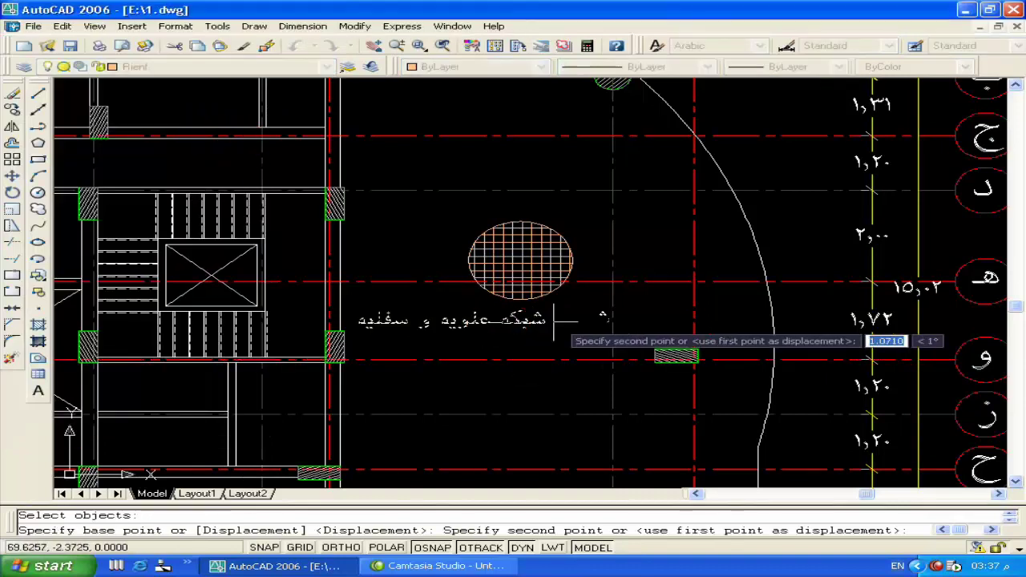
{"action": "left_click", "coordinate": [553, 321]}
Copy the mesh label just below itself and start typing the bar text in the copy
{"action": "type", "text": "co"}
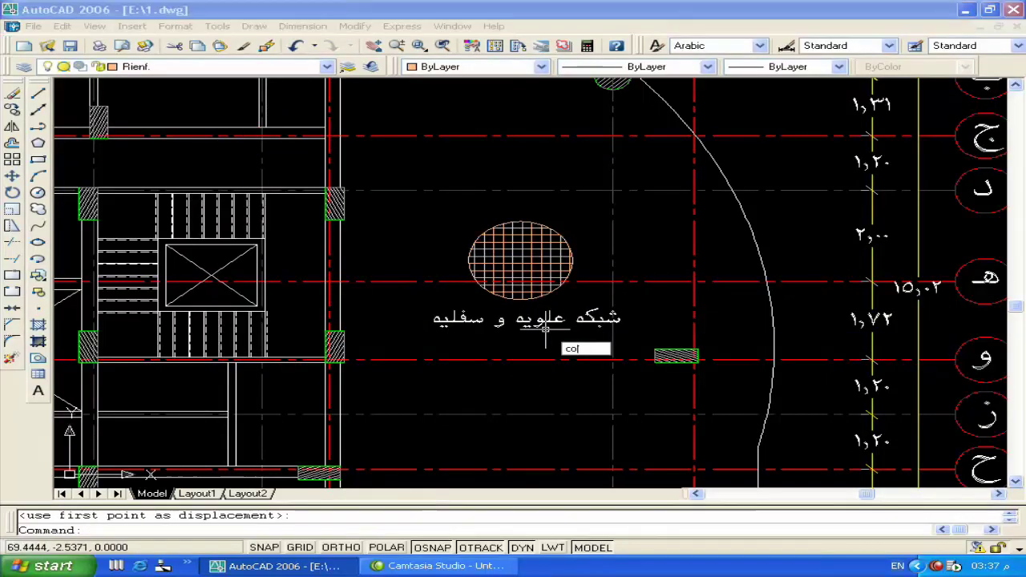
{"action": "key", "text": "Return"}
{"action": "left_click", "coordinate": [545, 328]}
{"action": "key", "text": "Return"}
{"action": "left_click", "coordinate": [532, 332]}
{"action": "left_click", "coordinate": [535, 353]}
{"action": "key", "text": "Return"}
{"action": "double_click", "coordinate": [543, 344]}
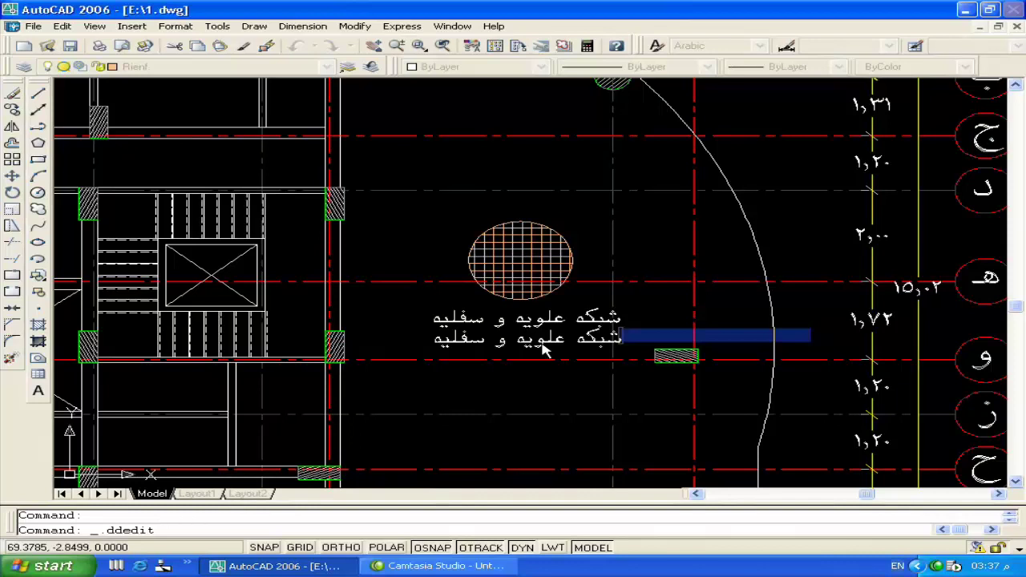
{"action": "type", "text": "h"}
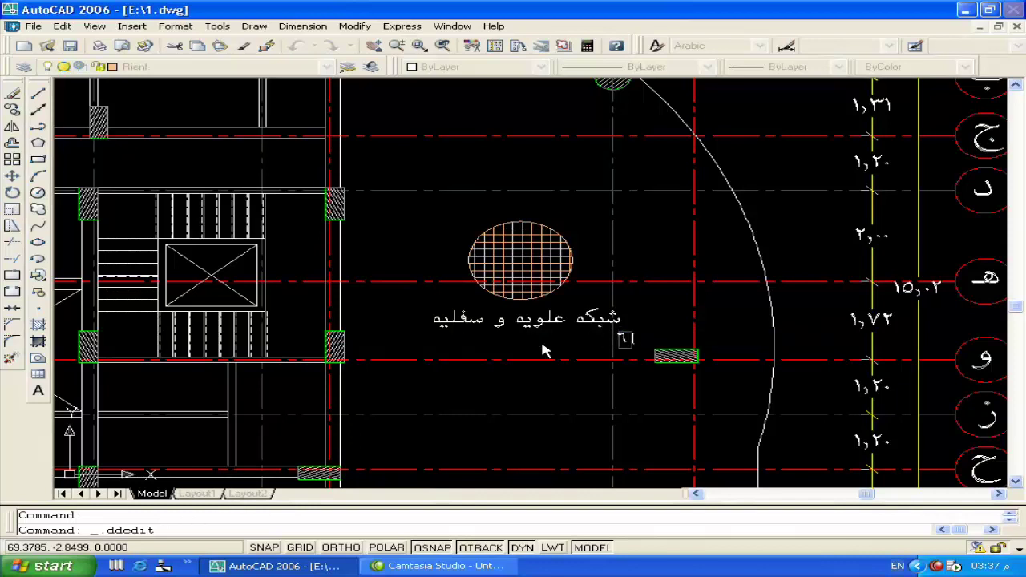
{"action": "type", "text": "٪"}
{"action": "type", "text": "٪"}
{"action": "type", "text": "١"}
{"action": "type", "text": " /"}
Finish entering the bar label text beneath the mesh label
{"action": "key", "text": "Return"}
{"action": "scroll", "coordinate": [572, 344], "scroll_direction": "up", "scroll_amount": 5}
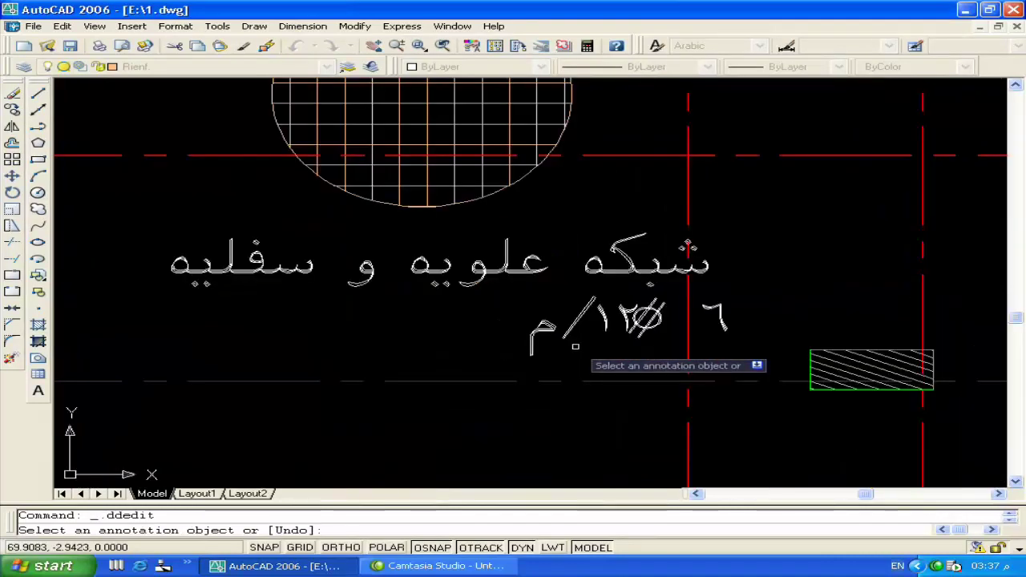
{"action": "key", "text": "Escape"}
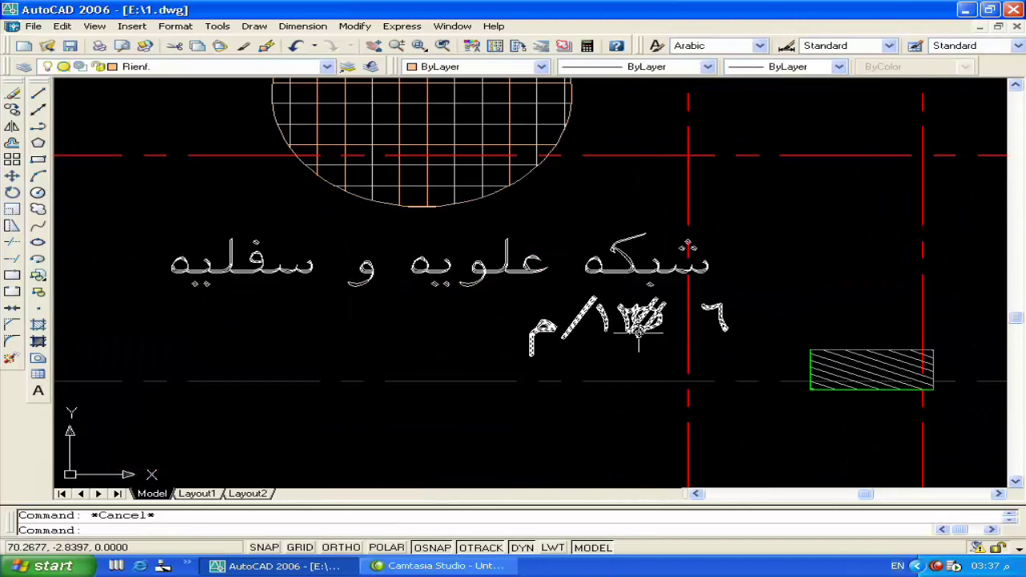
Correct the bar label's contents in Properties to read ٦ Ø ١٢ /م
{"action": "left_click", "coordinate": [553, 328]}
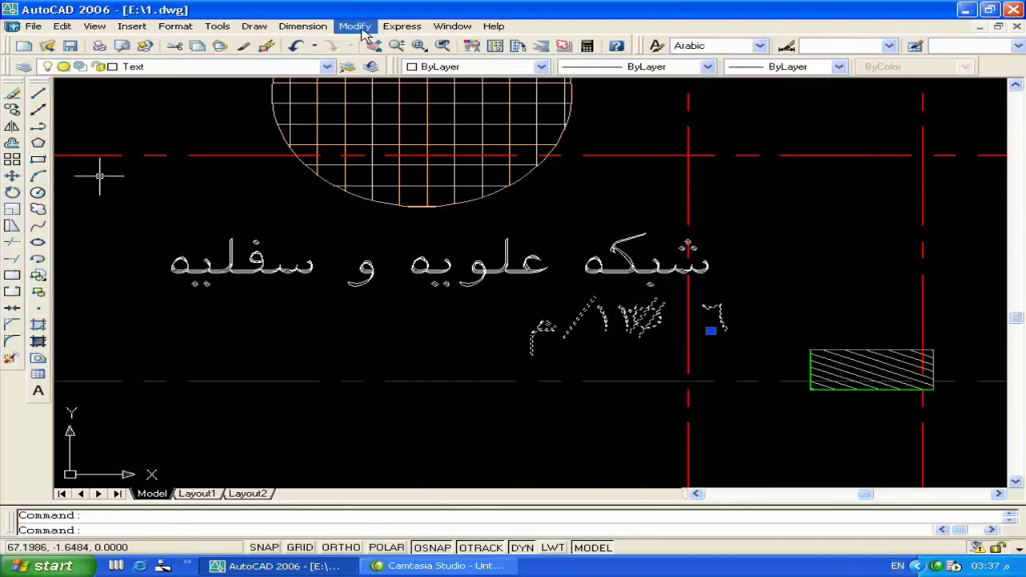
{"action": "left_click", "coordinate": [354, 26]}
{"action": "left_click", "coordinate": [377, 44]}
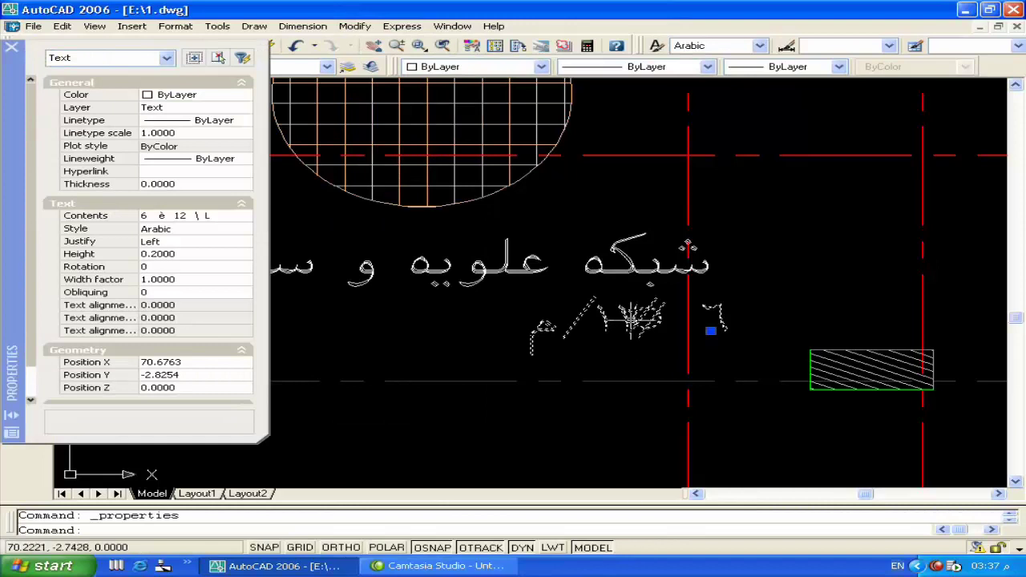
{"action": "left_click", "coordinate": [169, 217]}
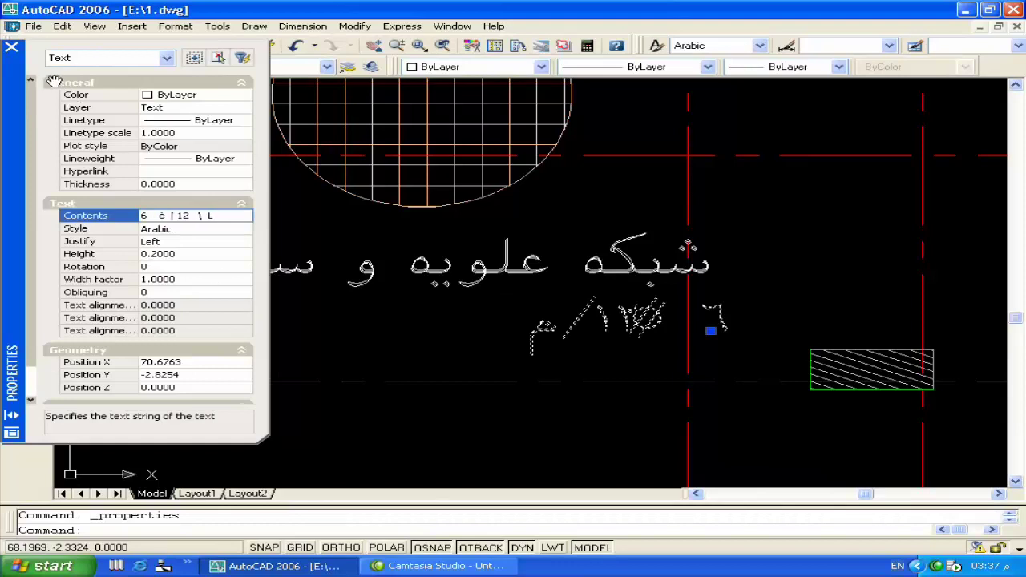
{"action": "key", "text": "Return"}
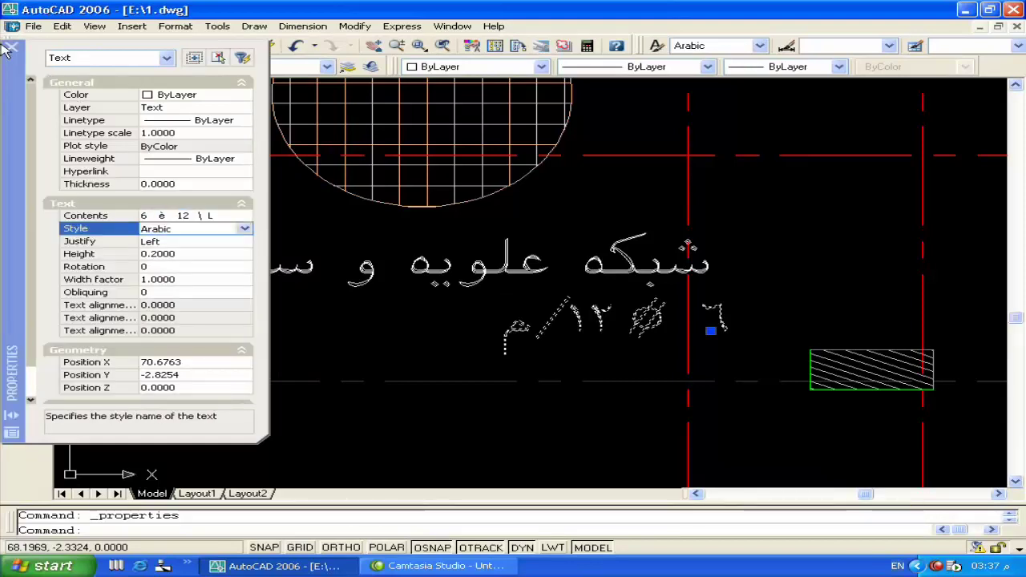
{"action": "left_click", "coordinate": [11, 49]}
{"action": "key", "text": "Escape"}
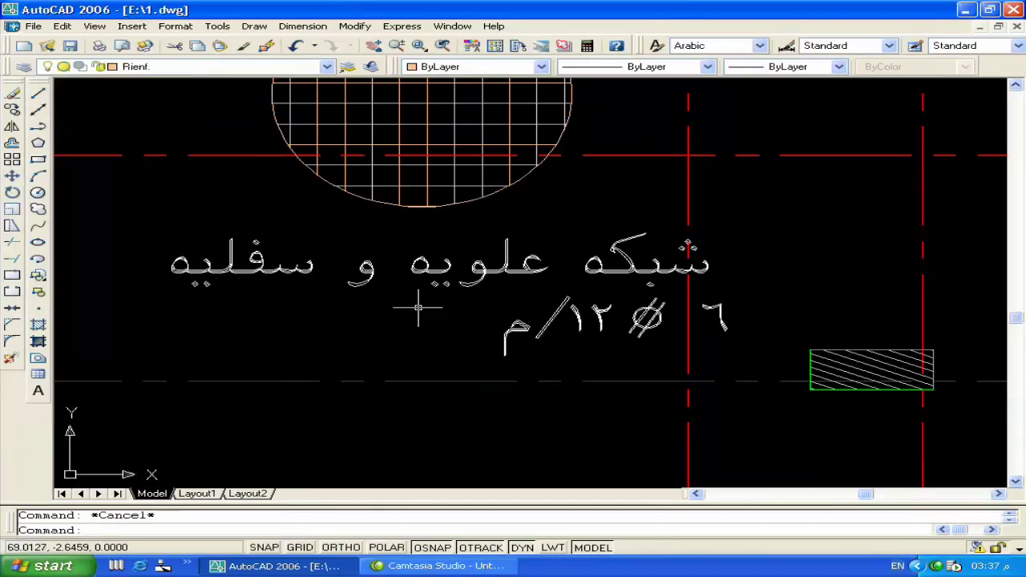
{"action": "type", "text": "m"}
{"action": "key", "text": "Return"}
Shift the bar label further left under the mesh label
{"action": "left_click", "coordinate": [647, 318]}
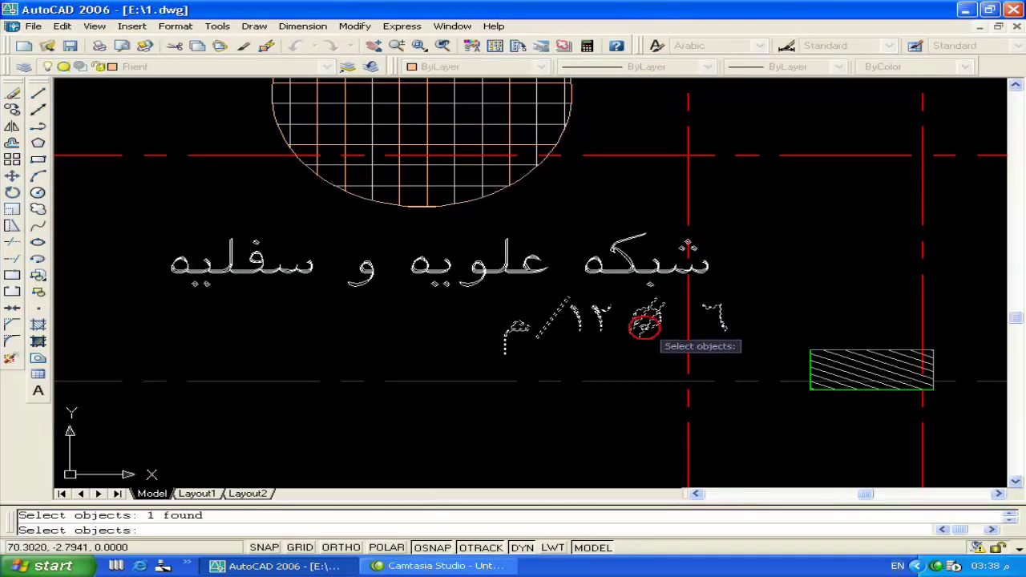
{"action": "key", "text": "Return"}
{"action": "left_click", "coordinate": [633, 316]}
{"action": "left_click", "coordinate": [445, 319]}
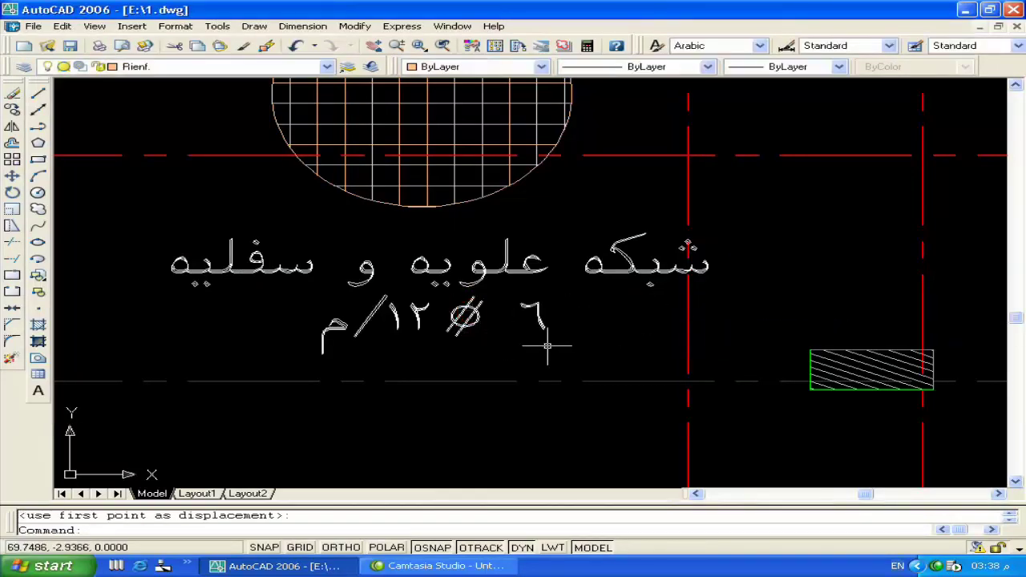
Edit the bar label's contents in Properties so it reads ٦Ø١٢/م without spaces
{"action": "left_click", "coordinate": [470, 320]}
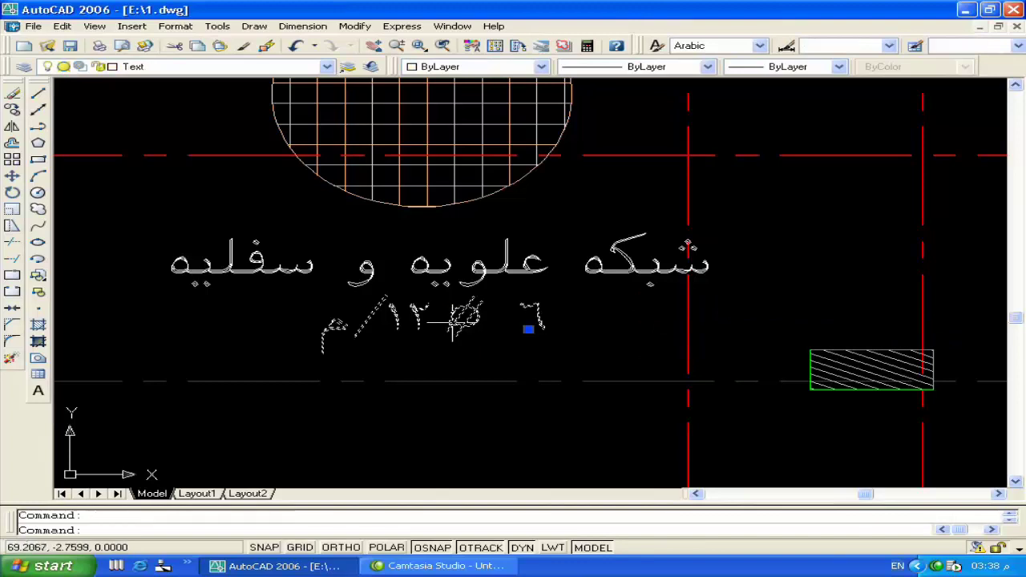
{"action": "left_click", "coordinate": [354, 25]}
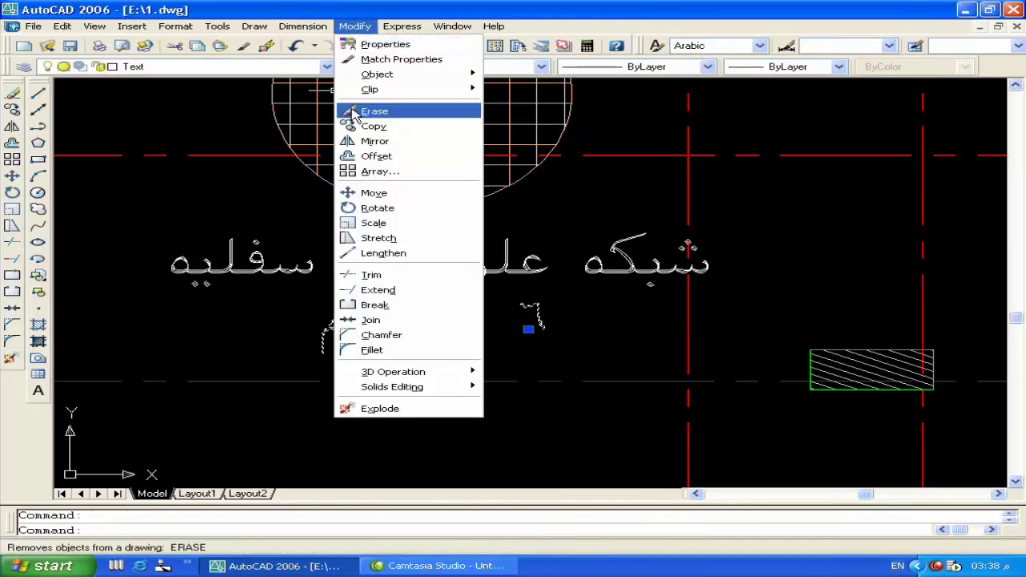
{"action": "left_click", "coordinate": [352, 44]}
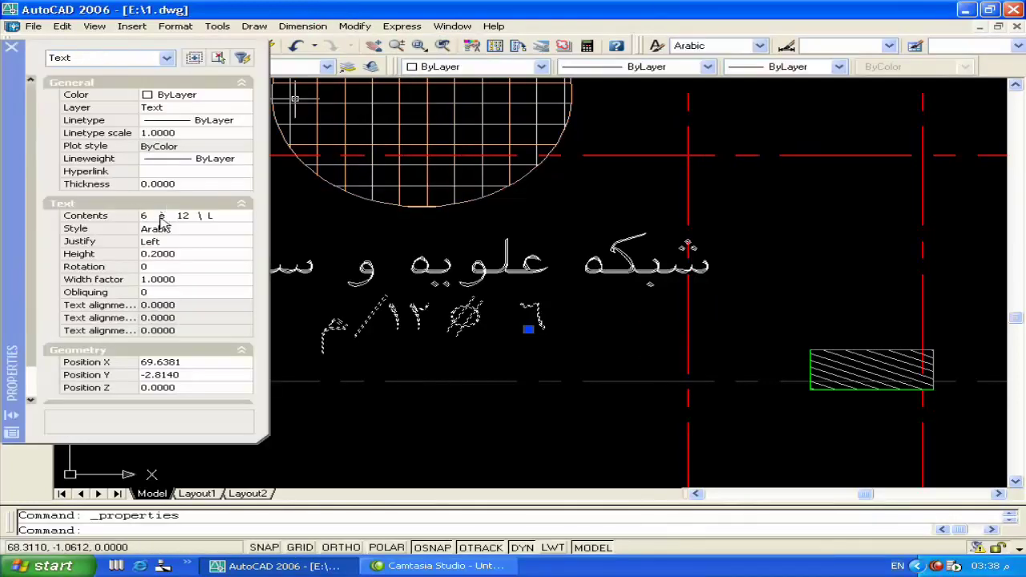
{"action": "left_click", "coordinate": [159, 216]}
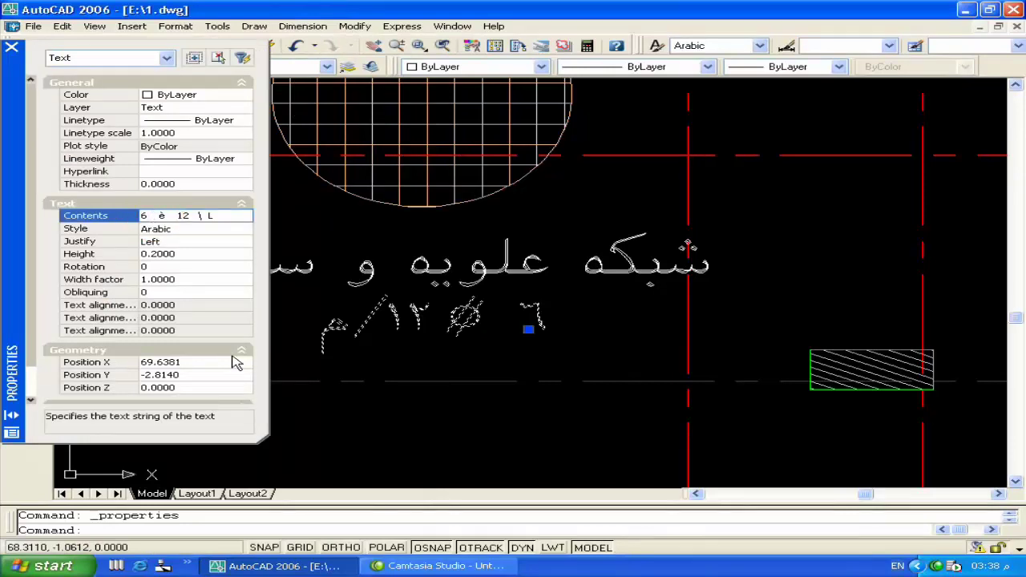
{"action": "key", "text": "Tab"}
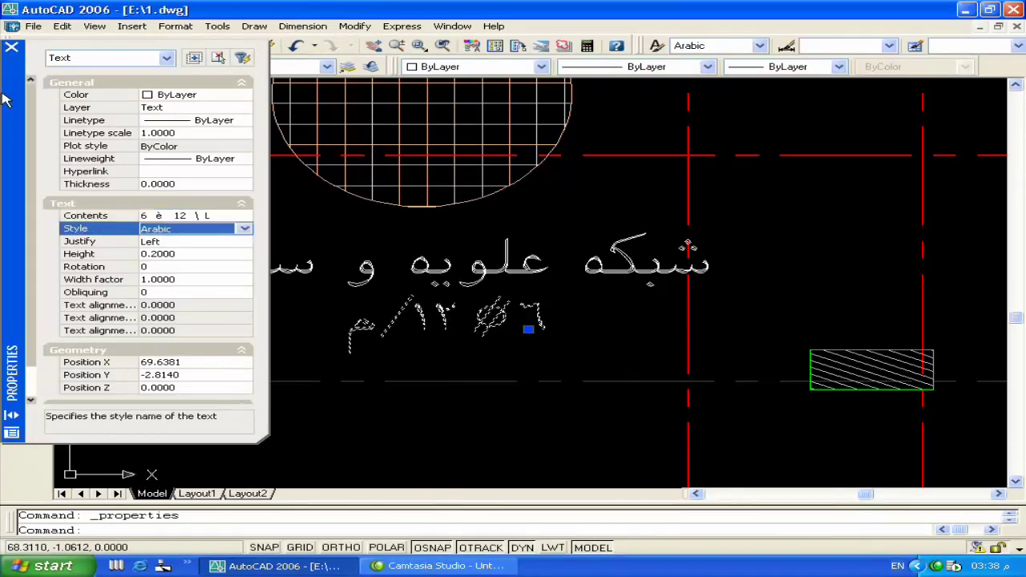
{"action": "left_click", "coordinate": [20, 51]}
{"action": "key", "text": "Escape"}
{"action": "middle_click_drag", "start_coordinate": [427, 265], "coordinate": [619, 331]}
{"action": "scroll", "coordinate": [620, 331], "scroll_direction": "down", "scroll_amount": 5}
{"action": "scroll", "coordinate": [556, 259], "scroll_direction": "up", "scroll_amount": 5}
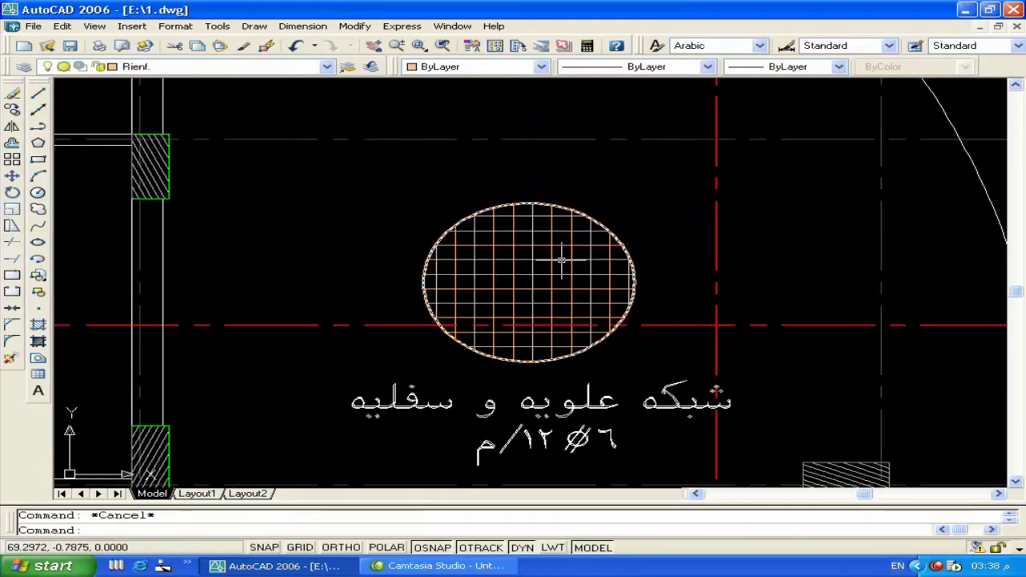
{"action": "scroll", "coordinate": [560, 293], "scroll_direction": "up", "scroll_amount": 1}
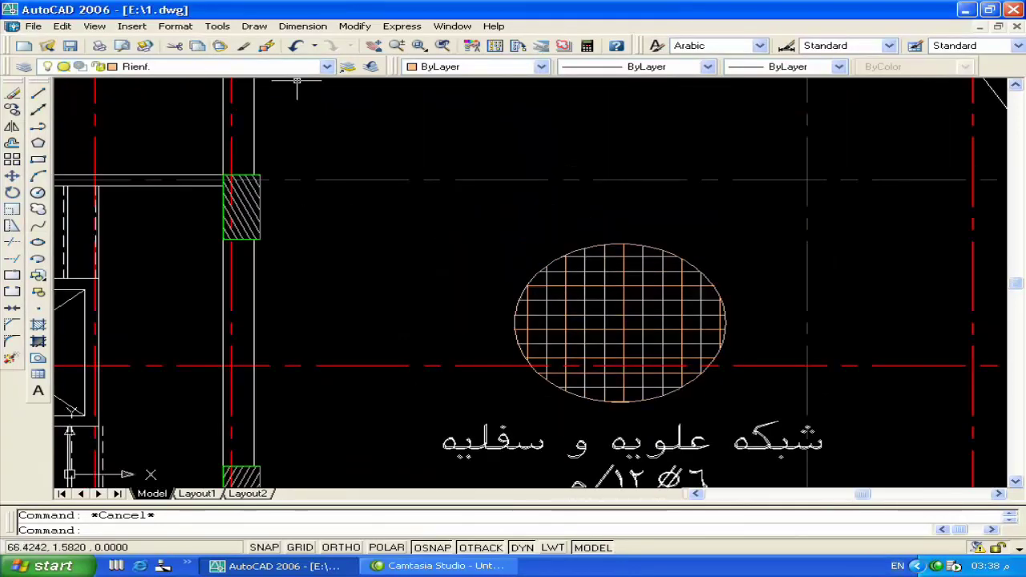
Draw a small helper circle at the upper left of the hatched circle
{"action": "type", "text": "c"}
{"action": "key", "text": "Return"}
{"action": "left_click", "coordinate": [465, 266]}
{"action": "scroll", "coordinate": [472, 253], "scroll_direction": "up", "scroll_amount": 3}
Draw a diamond through the helper circle's four quadrant points, then erase the circle
{"action": "type", "text": "l"}
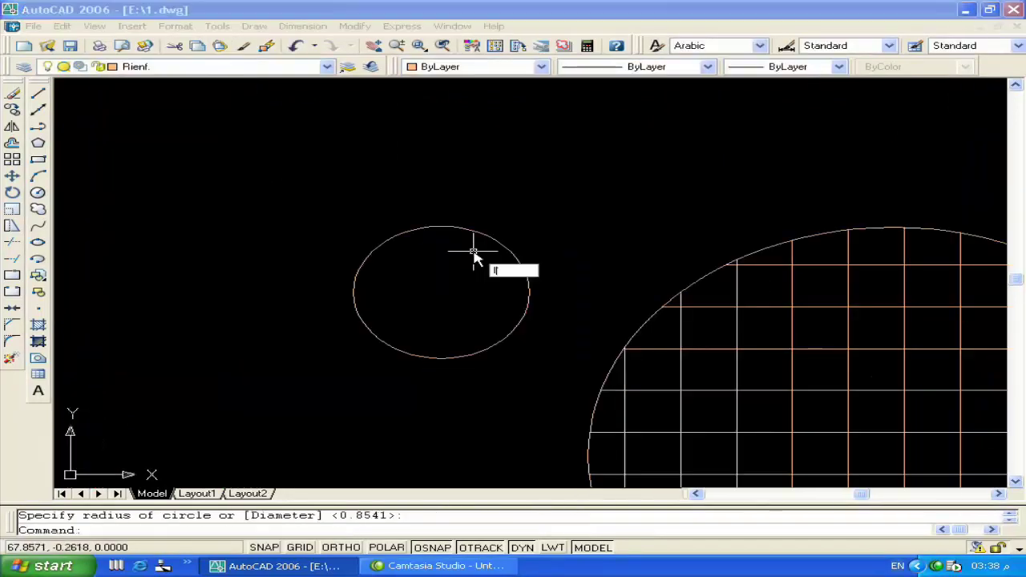
{"action": "key", "text": "Return"}
{"action": "left_click", "coordinate": [441, 227]}
{"action": "left_click", "coordinate": [528, 290]}
{"action": "left_click", "coordinate": [442, 357]}
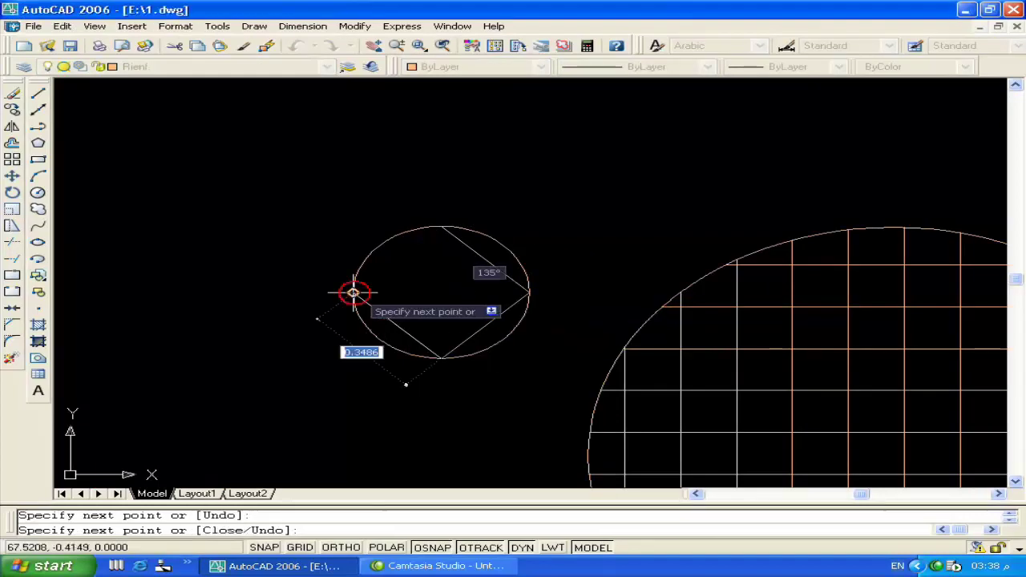
{"action": "left_click", "coordinate": [354, 290]}
{"action": "left_click", "coordinate": [441, 227]}
{"action": "key", "text": "Return"}
{"action": "scroll", "coordinate": [439, 217], "scroll_direction": "down", "scroll_amount": 5}
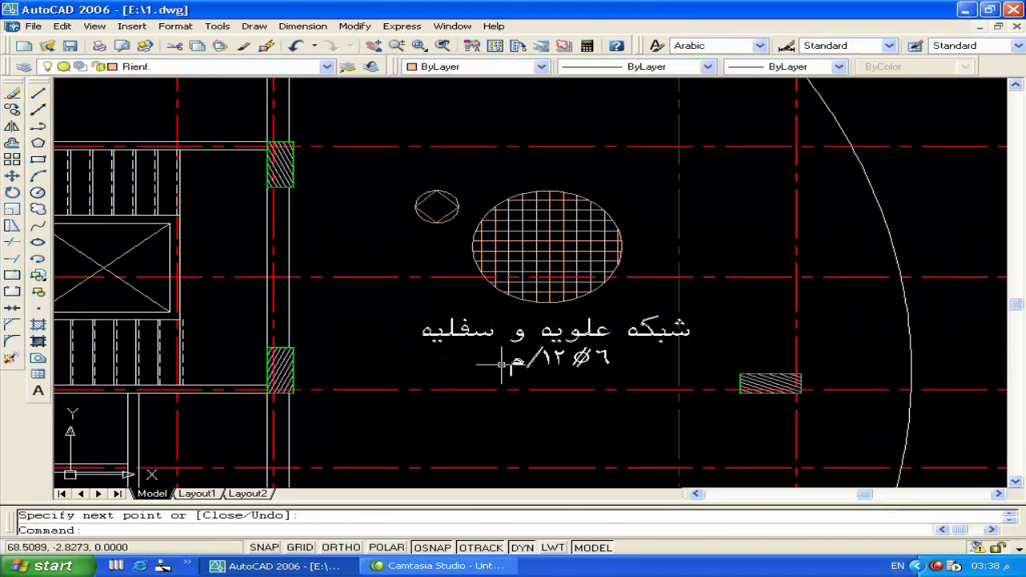
{"action": "scroll", "coordinate": [417, 224], "scroll_direction": "up", "scroll_amount": 3}
{"action": "left_click", "coordinate": [418, 212]}
{"action": "key", "text": "Delete"}
Apply the mesh label text's properties to the diamond with MATCHPROP
{"action": "left_click", "coordinate": [508, 442]}
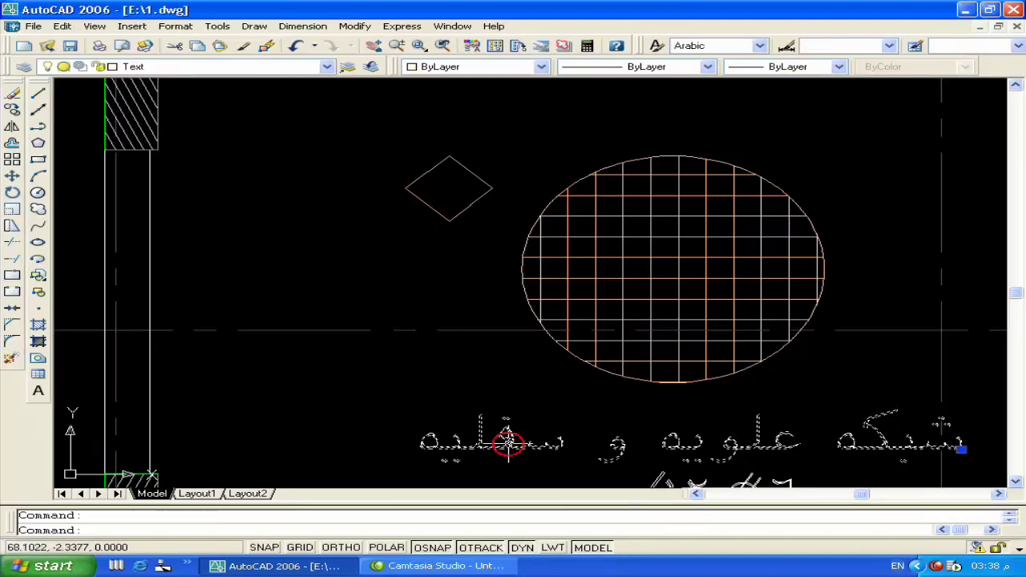
{"action": "type", "text": "ma"}
{"action": "key", "text": "Return"}
{"action": "left_click", "coordinate": [482, 163]}
{"action": "left_click", "coordinate": [413, 224]}
{"action": "key", "text": "Return"}
Copy the mesh label above the circle and edit the copy to read 20
{"action": "left_click", "coordinate": [550, 443]}
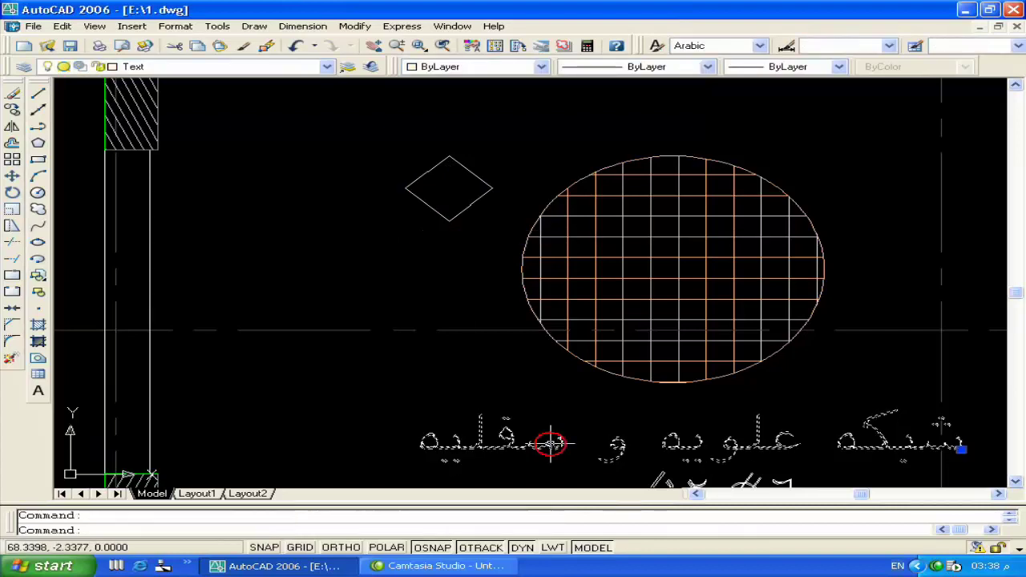
{"action": "type", "text": "co"}
{"action": "key", "text": "Return"}
{"action": "left_click", "coordinate": [544, 444]}
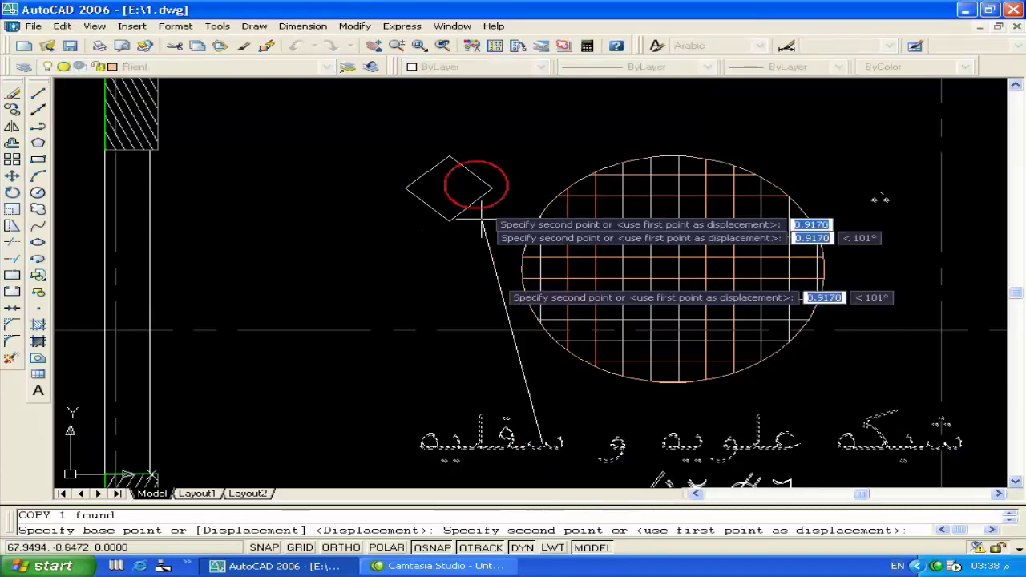
{"action": "left_click", "coordinate": [465, 136]}
{"action": "double_click", "coordinate": [595, 138]}
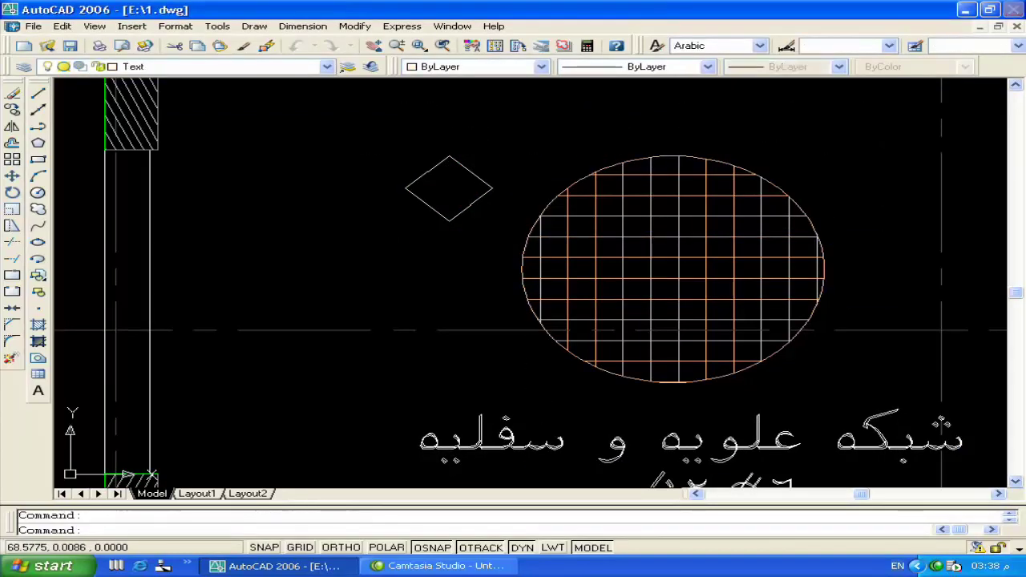
{"action": "type", "text": "20"}
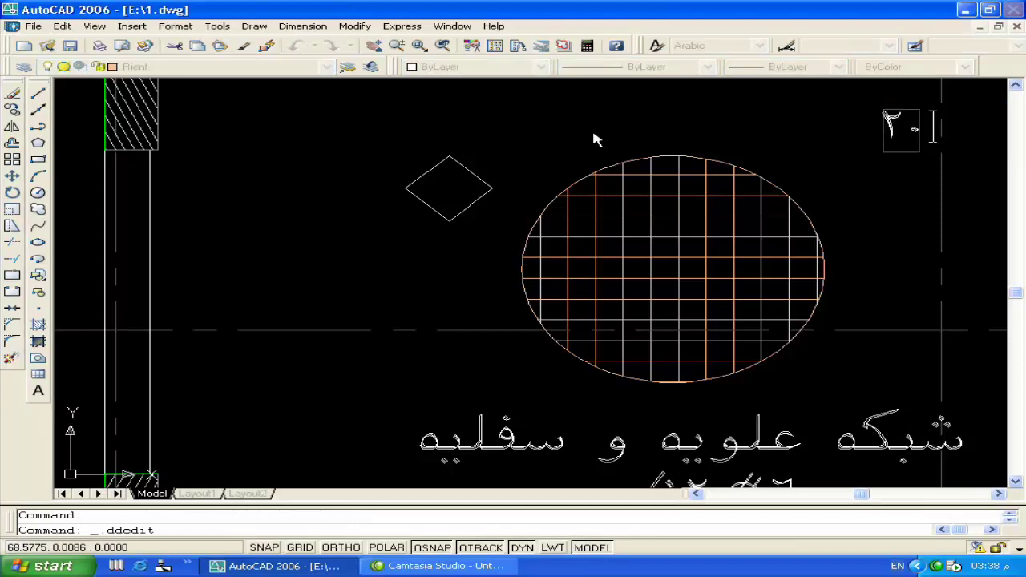
{"action": "key", "text": "Return"}
{"action": "key", "text": "Return"}
Move the ۲۰ label into the centre of the diamond
{"action": "type", "text": "m"}
{"action": "key", "text": "Return"}
{"action": "left_click", "coordinate": [911, 102]}
{"action": "left_click", "coordinate": [863, 142]}
{"action": "key", "text": "Return"}
{"action": "left_click", "coordinate": [891, 118]}
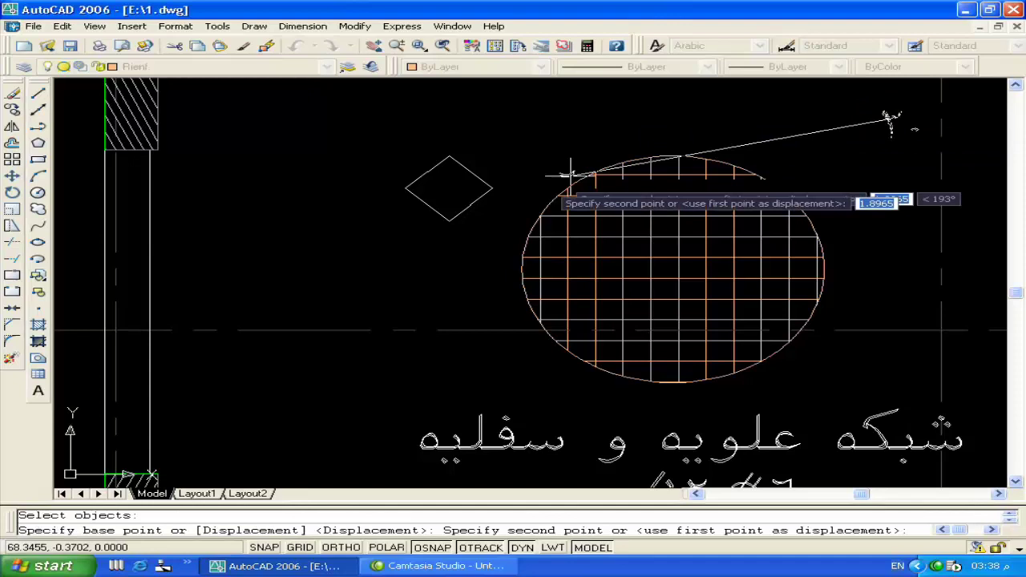
{"action": "left_click", "coordinate": [447, 183]}
{"action": "scroll", "coordinate": [602, 161], "scroll_direction": "down", "scroll_amount": 1}
Window-select the hatched mesh circle, its labels and the ۲۰ diamond and move them upward
{"action": "scroll", "coordinate": [593, 240], "scroll_direction": "down", "scroll_amount": 3}
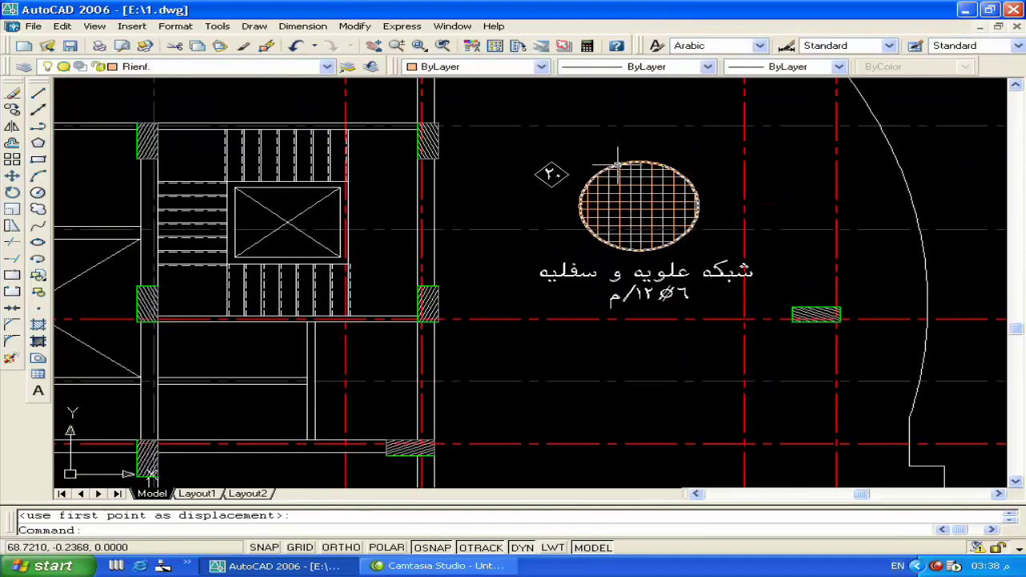
{"action": "scroll", "coordinate": [587, 305], "scroll_direction": "up", "scroll_amount": 1}
{"action": "scroll", "coordinate": [588, 305], "scroll_direction": "down", "scroll_amount": 3}
{"action": "scroll", "coordinate": [565, 333], "scroll_direction": "up", "scroll_amount": 1}
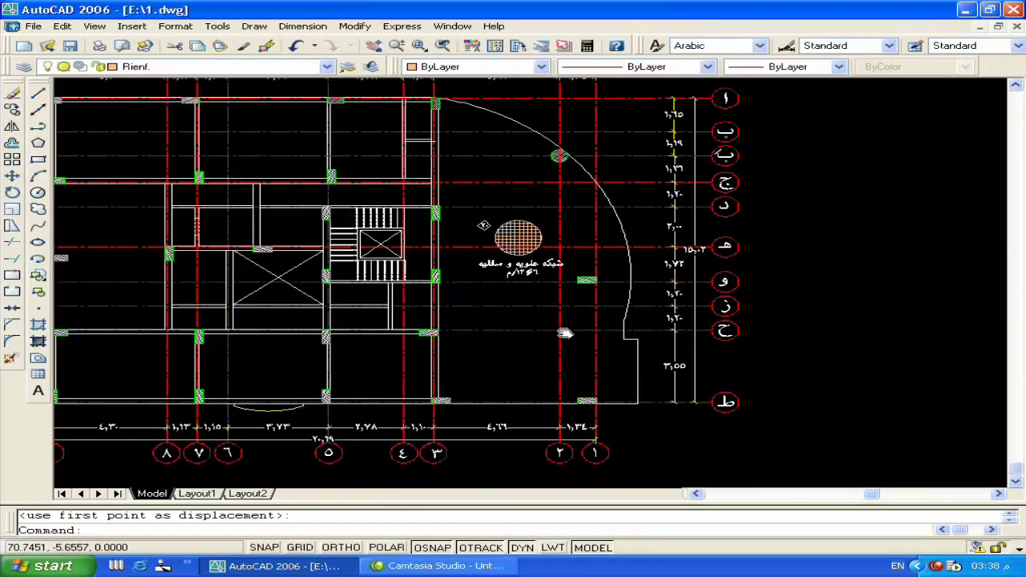
{"action": "scroll", "coordinate": [563, 222], "scroll_direction": "up", "scroll_amount": 3}
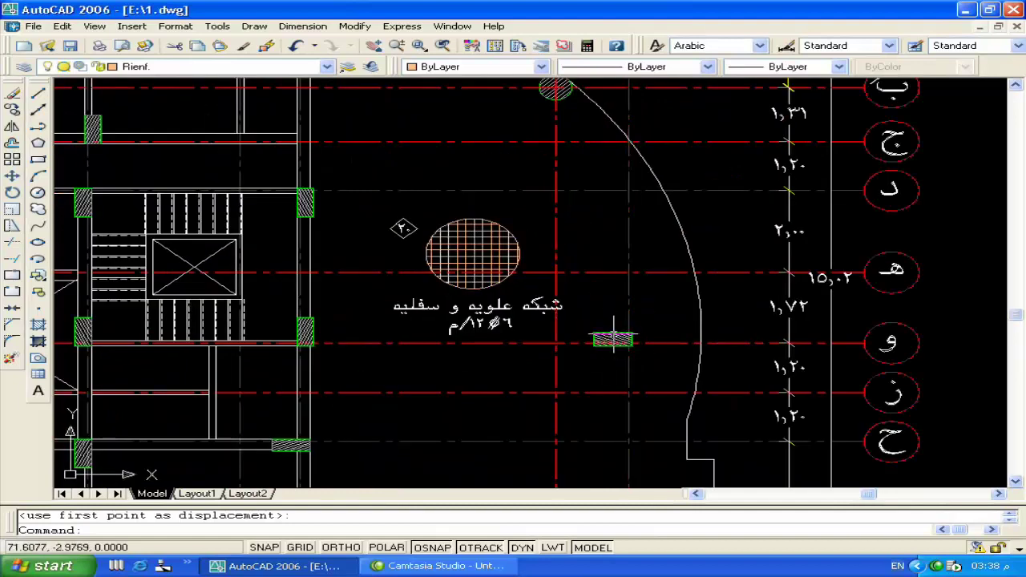
{"action": "middle_click_drag", "start_coordinate": [406, 268], "coordinate": [432, 298]}
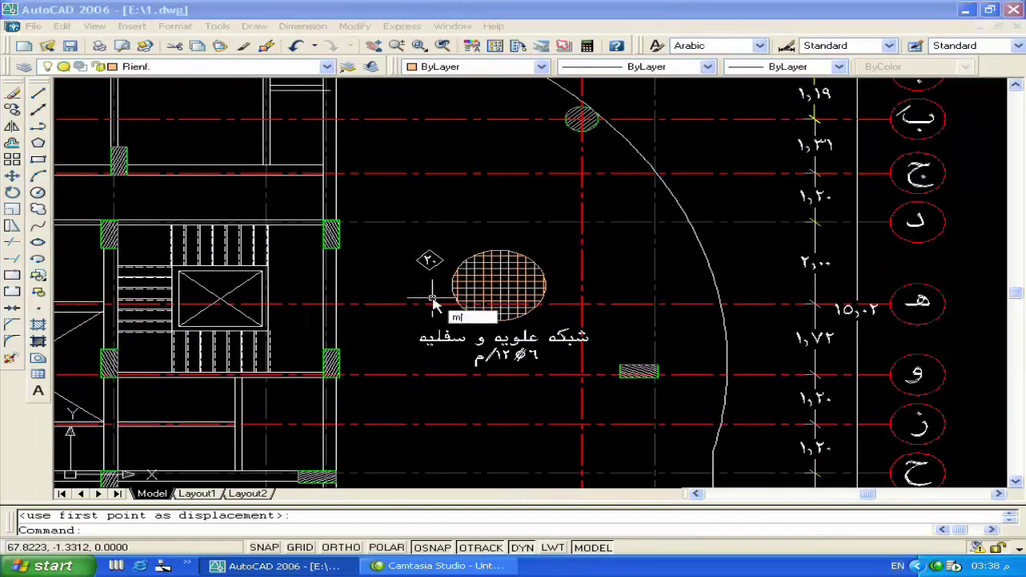
{"action": "key", "text": "Return"}
{"action": "left_click", "coordinate": [388, 384]}
{"action": "left_click", "coordinate": [619, 241]}
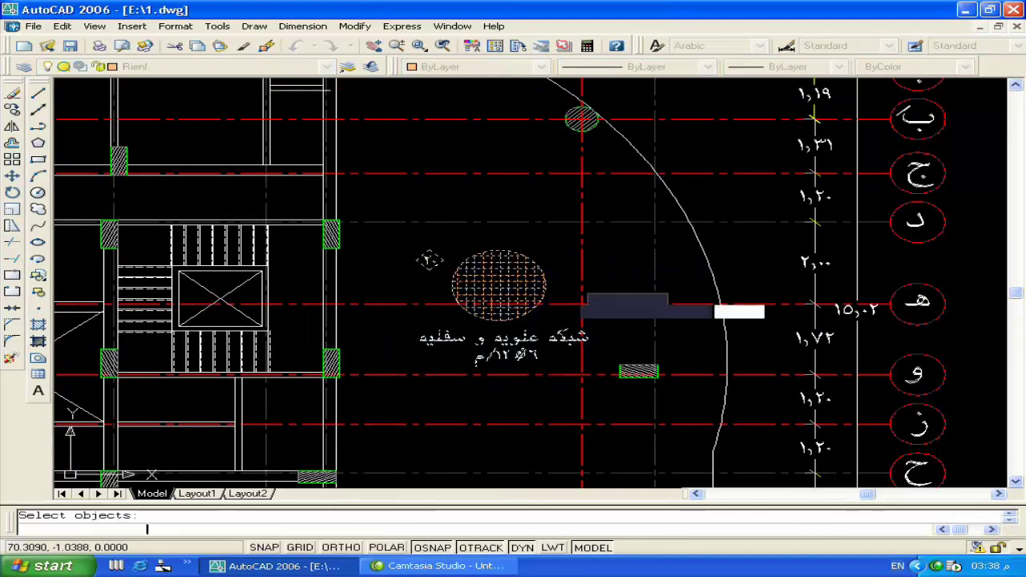
{"action": "key", "text": "Return"}
{"action": "left_click", "coordinate": [579, 337]}
{"action": "left_click", "coordinate": [576, 313]}
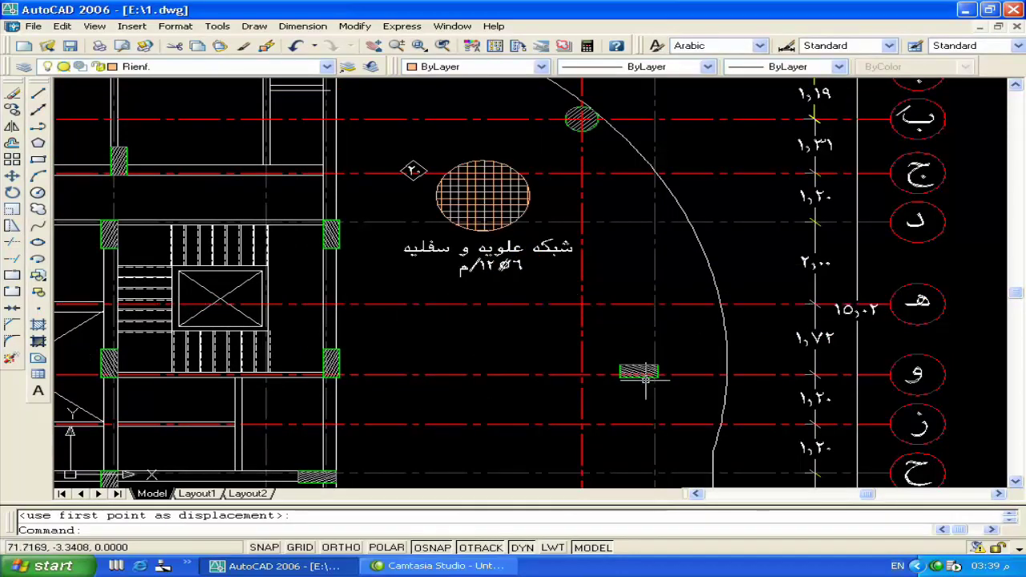
{"action": "scroll", "coordinate": [609, 352], "scroll_direction": "up", "scroll_amount": 3}
{"action": "middle_click_drag", "start_coordinate": [561, 348], "coordinate": [499, 316]}
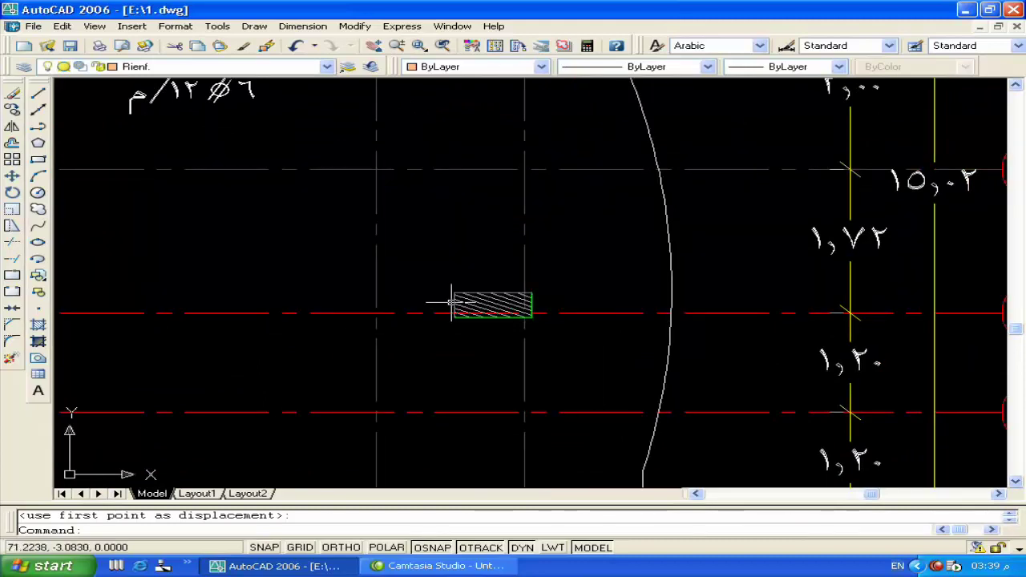
Draw a 3-unit horizontal bar line above the hatched beam
{"action": "type", "text": "l"}
{"action": "key", "text": "Return"}
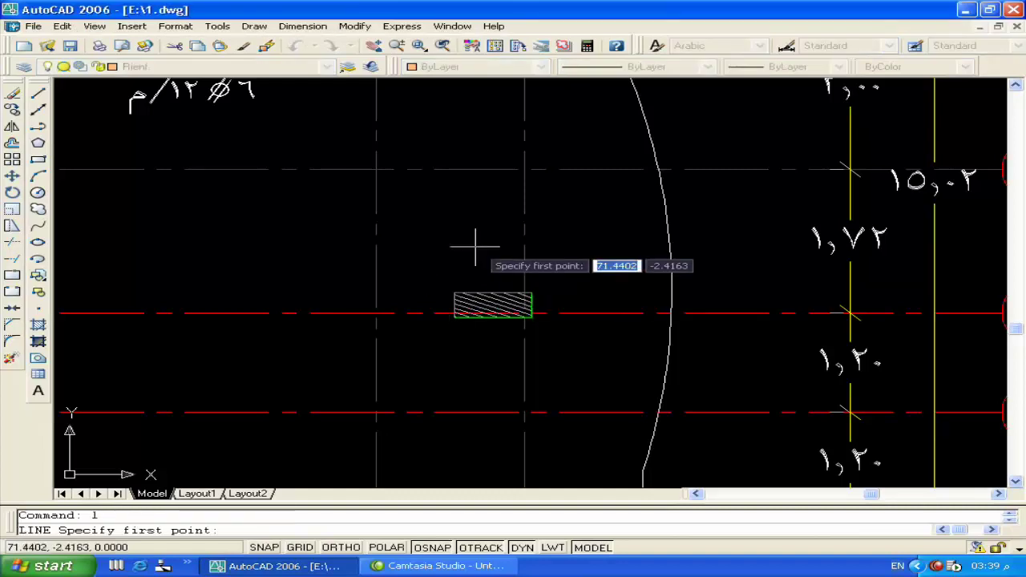
{"action": "left_click", "coordinate": [475, 246]}
{"action": "key", "text": "F8"}
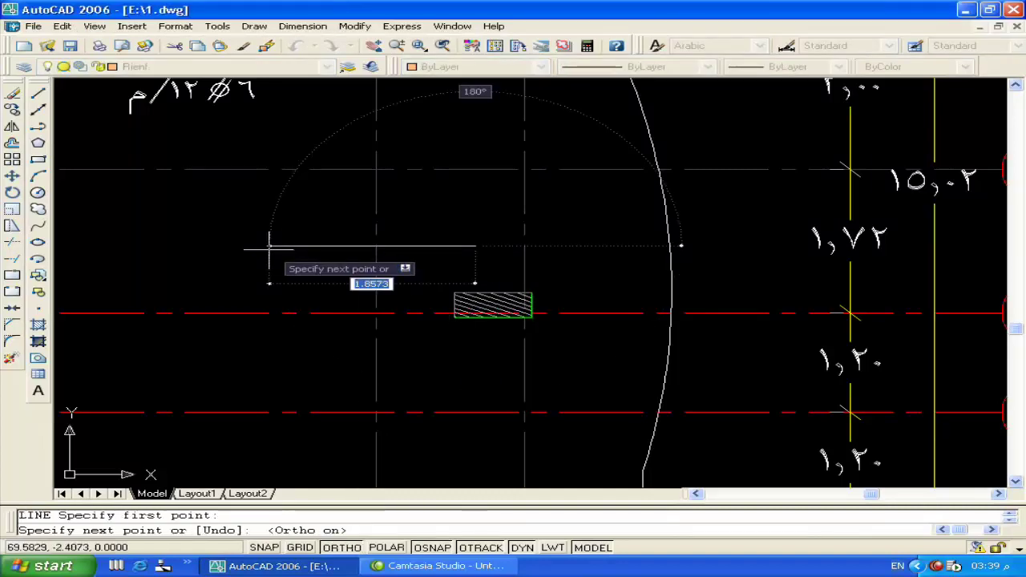
{"action": "type", "text": "3"}
{"action": "key", "text": "Return"}
{"action": "key", "text": "Return"}
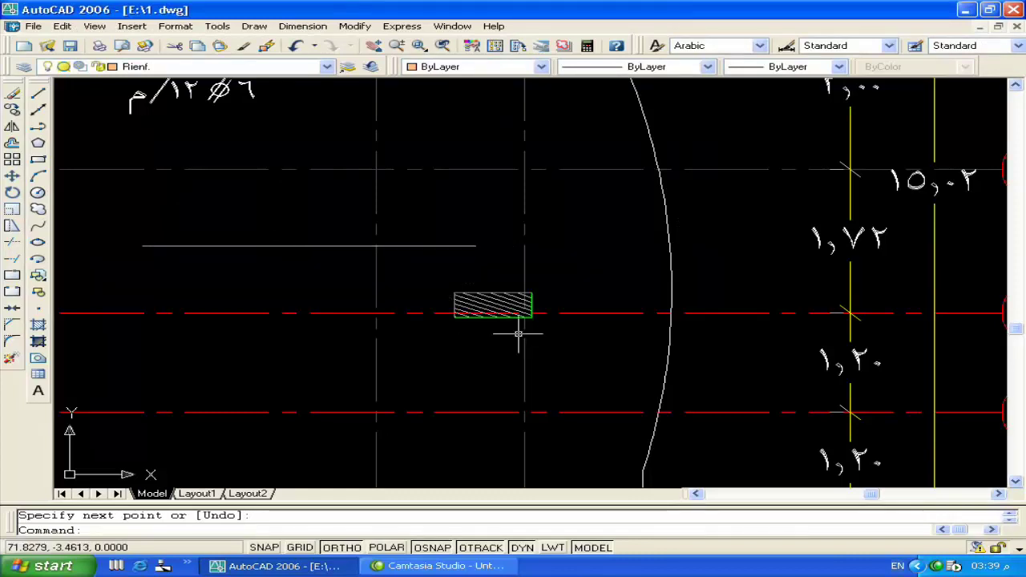
Add an angled hook line at one end of the bar line
{"action": "type", "text": "l"}
{"action": "key", "text": "Return"}
{"action": "scroll", "coordinate": [465, 254], "scroll_direction": "up", "scroll_amount": 3}
{"action": "scroll", "coordinate": [465, 250], "scroll_direction": "up", "scroll_amount": 2}
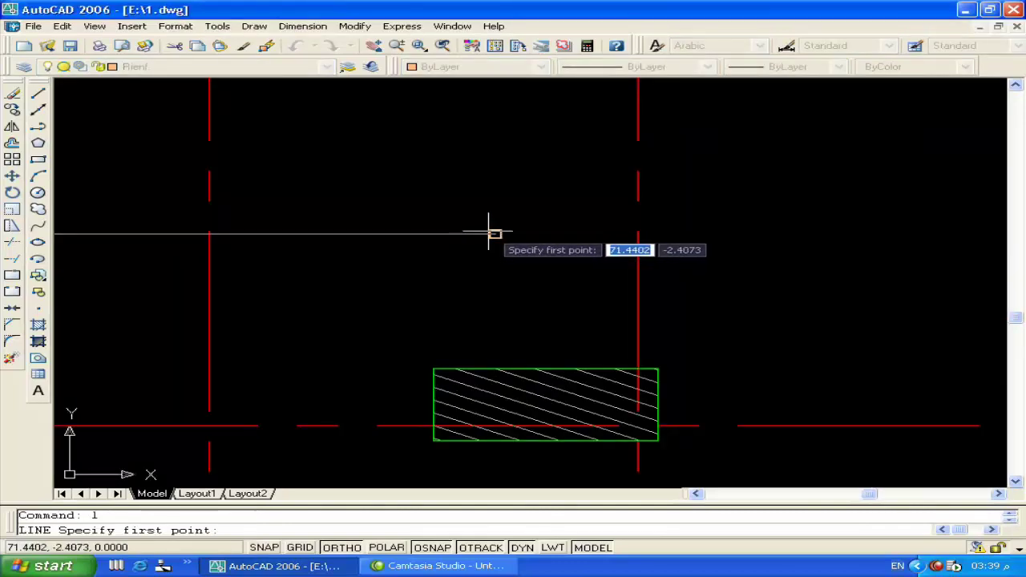
{"action": "left_click", "coordinate": [490, 233]}
{"action": "key", "text": "F8"}
{"action": "scroll", "coordinate": [529, 237], "scroll_direction": "up", "scroll_amount": 3}
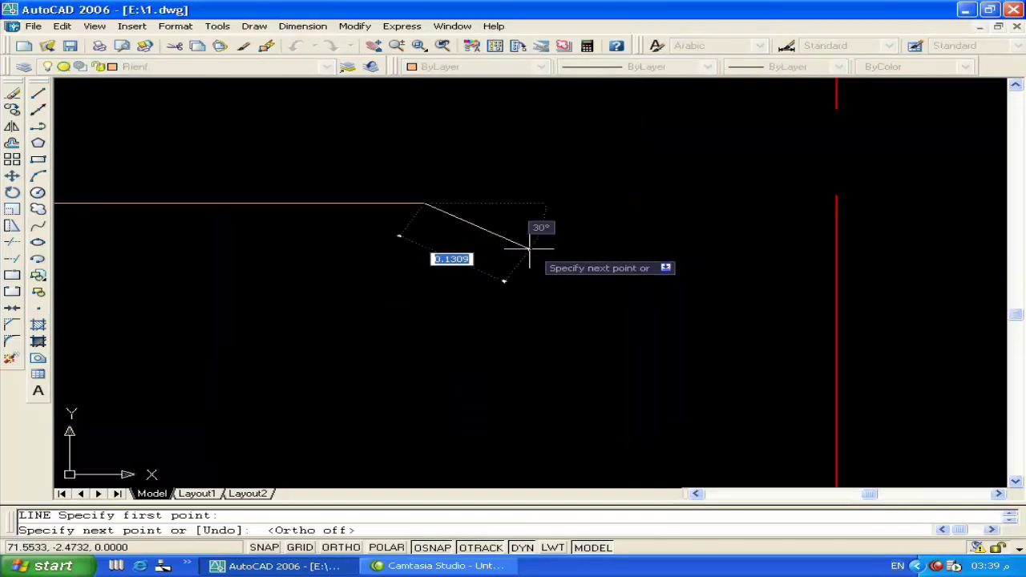
{"action": "left_click", "coordinate": [528, 246]}
{"action": "key", "text": "Return"}
{"action": "scroll", "coordinate": [531, 255], "scroll_direction": "down", "scroll_amount": 4}
Add a matching hook line at the bar line's other end
{"action": "middle_click_drag", "start_coordinate": [431, 264], "coordinate": [647, 263]}
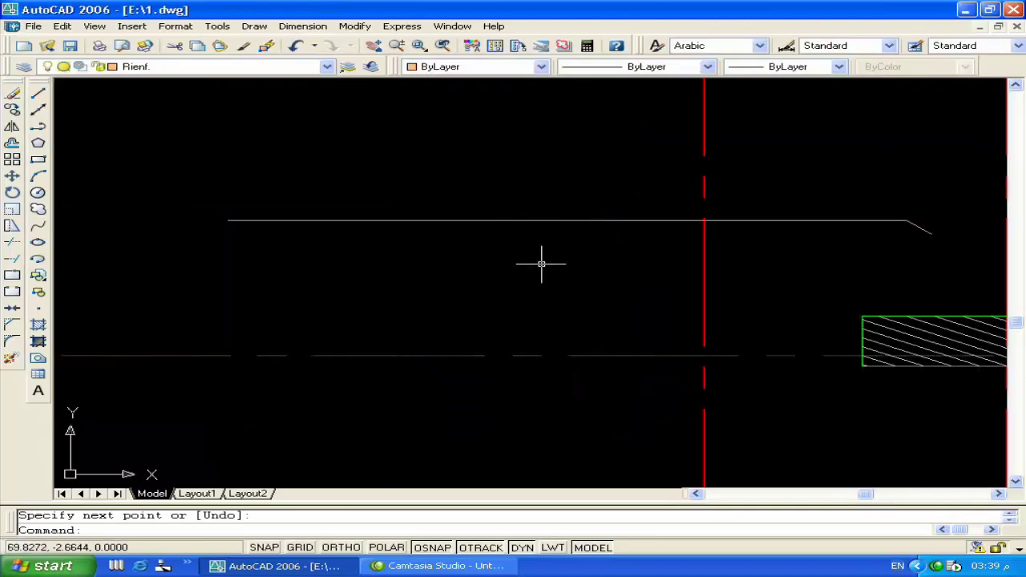
{"action": "key", "text": "Return"}
{"action": "left_click", "coordinate": [228, 220]}
{"action": "scroll", "coordinate": [228, 221], "scroll_direction": "down", "scroll_amount": 2}
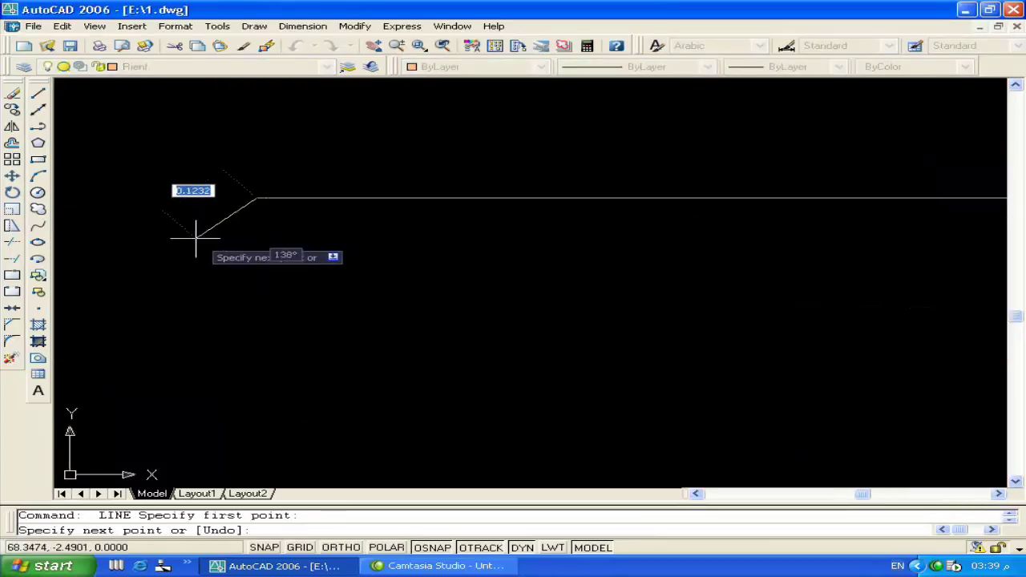
{"action": "key", "text": "Return"}
{"action": "middle_click_drag", "start_coordinate": [253, 200], "coordinate": [231, 228]}
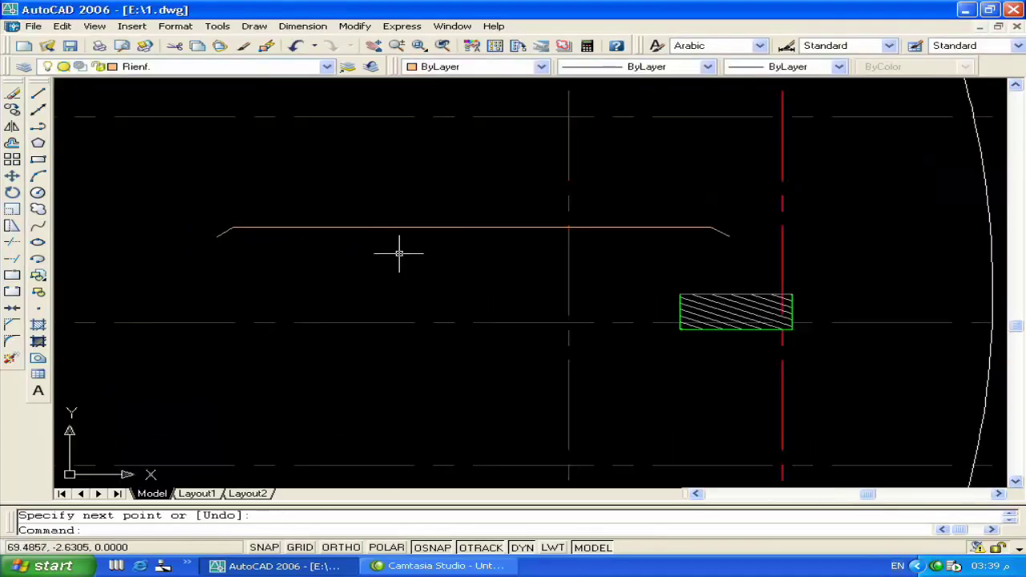
Move the hooked orange bar line to sit just above the hatched marker
{"action": "type", "text": "m"}
{"action": "key", "text": "Return"}
{"action": "left_click", "coordinate": [762, 220]}
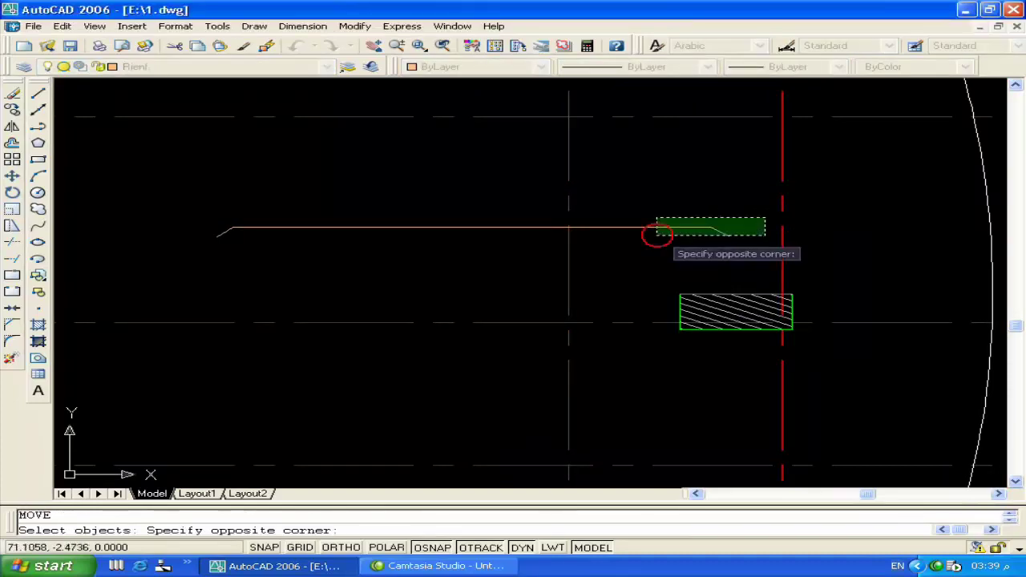
{"action": "left_click", "coordinate": [646, 232]}
{"action": "left_click", "coordinate": [296, 202]}
{"action": "left_click", "coordinate": [152, 260]}
{"action": "key", "text": "Return"}
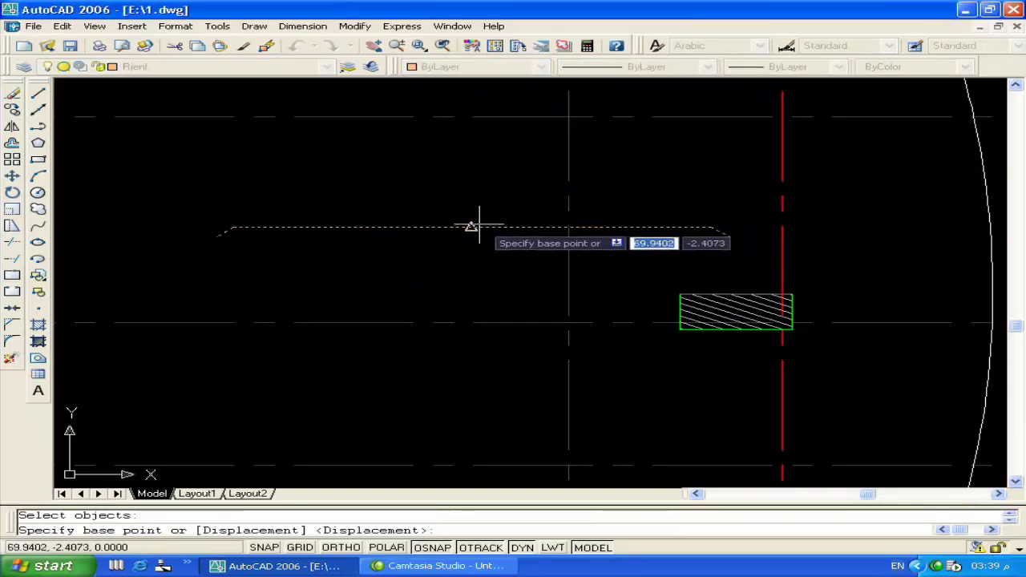
{"action": "left_click", "coordinate": [471, 227]}
{"action": "middle_click_drag", "start_coordinate": [634, 286], "coordinate": [447, 251]}
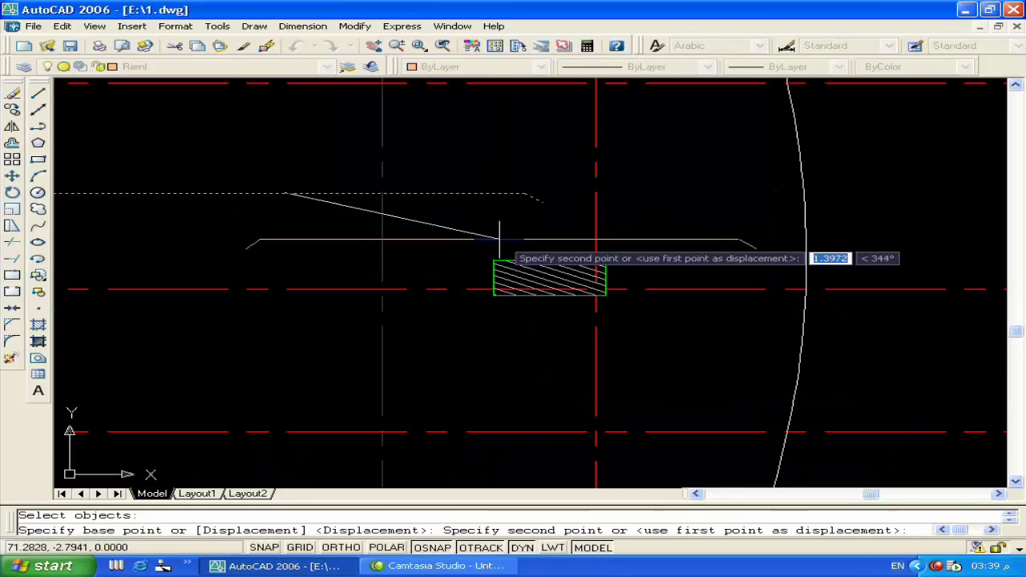
{"action": "left_click", "coordinate": [534, 239]}
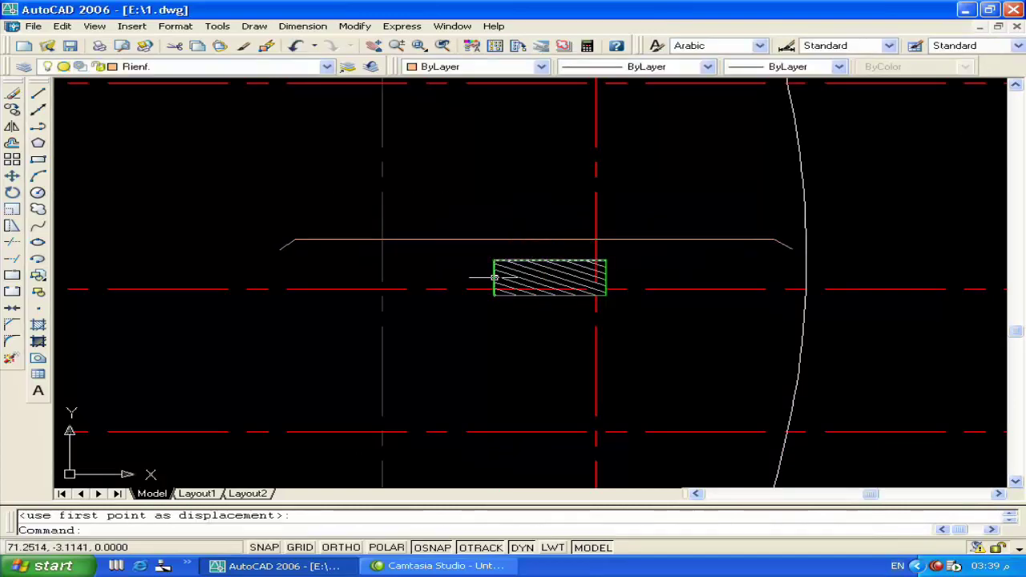
{"action": "scroll", "coordinate": [437, 324], "scroll_direction": "down", "scroll_amount": 1}
{"action": "scroll", "coordinate": [419, 322], "scroll_direction": "down", "scroll_amount": 3}
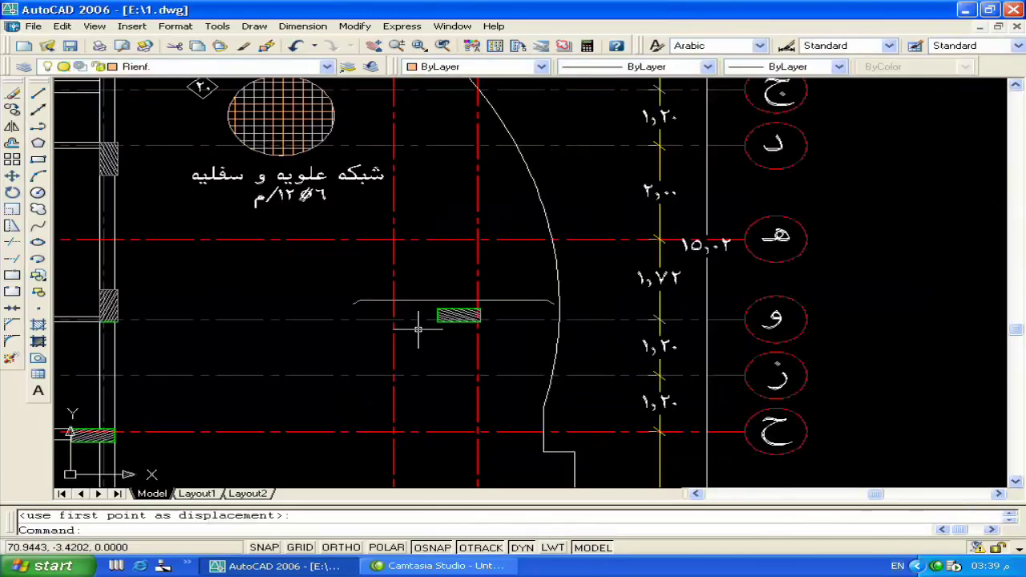
{"action": "left_click", "coordinate": [304, 196]}
Copy the 6Ø12/m label to a spot above the new bar line
{"action": "type", "text": "co"}
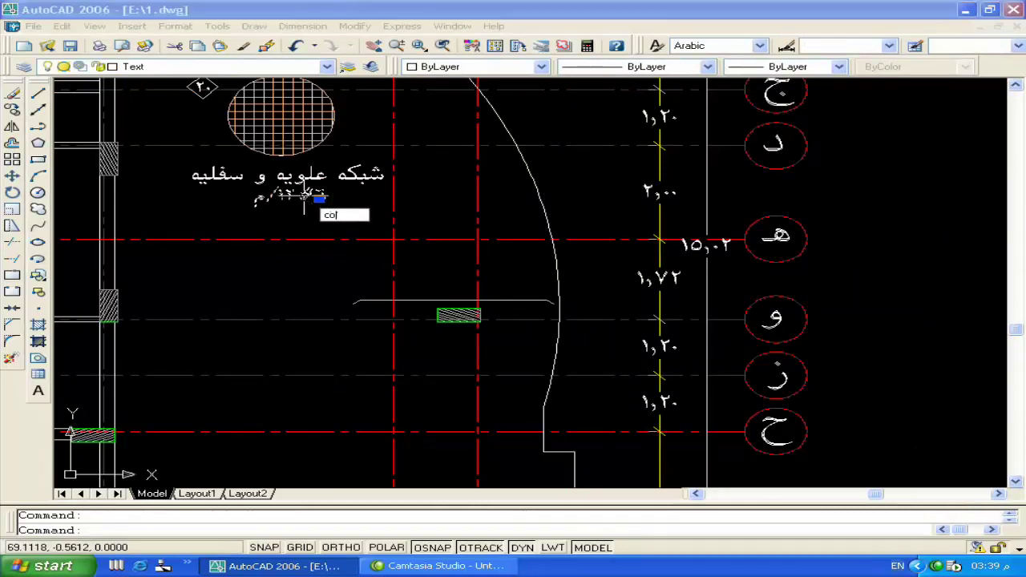
{"action": "key", "text": "Return"}
{"action": "left_click", "coordinate": [304, 196]}
{"action": "scroll", "coordinate": [431, 300], "scroll_direction": "up", "scroll_amount": 5}
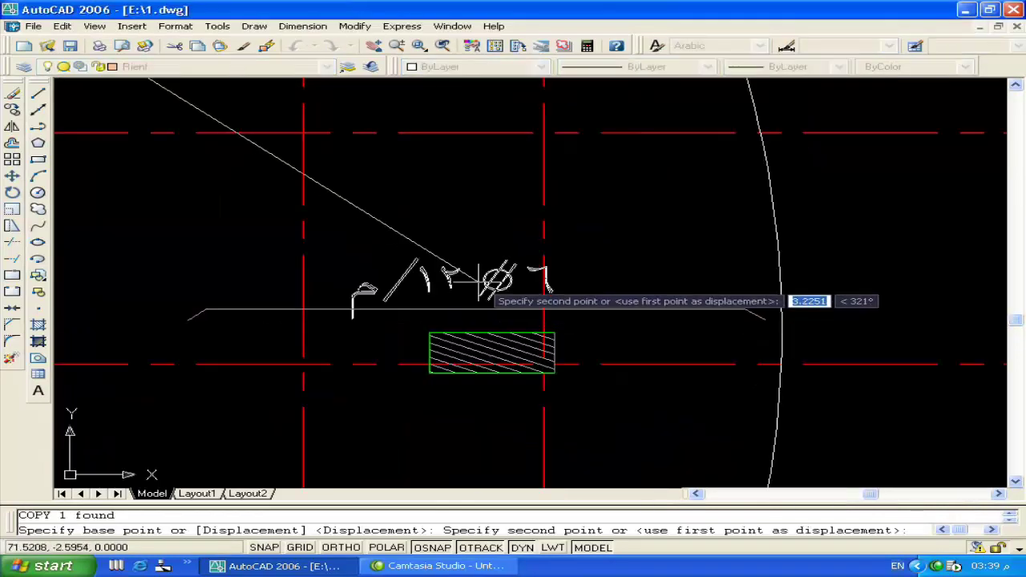
{"action": "left_click", "coordinate": [498, 284]}
{"action": "key", "text": "Return"}
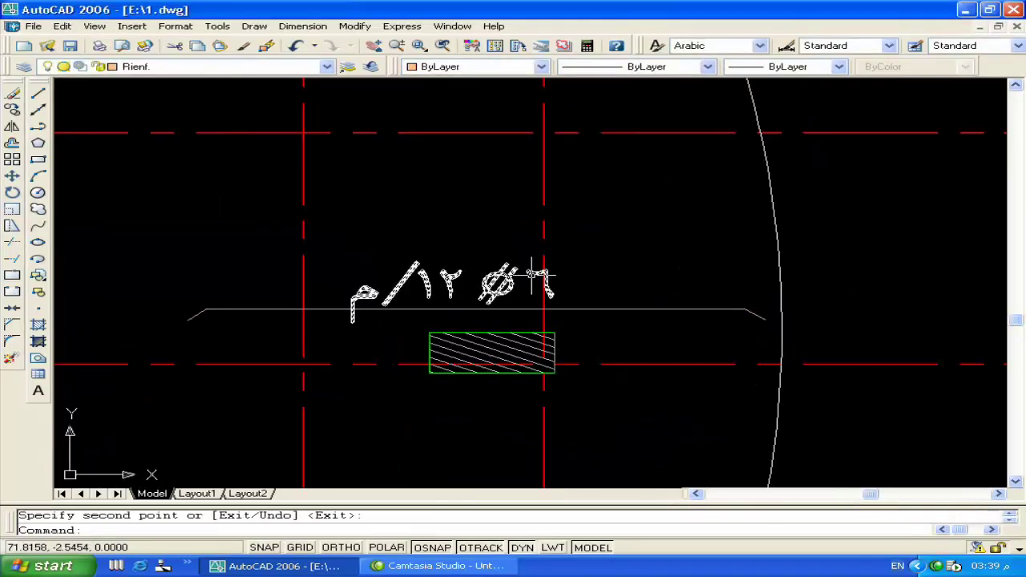
Change the copied label's contents in Properties to 3Ø12/m اضافی
{"action": "left_click", "coordinate": [531, 275]}
{"action": "left_click", "coordinate": [354, 25]}
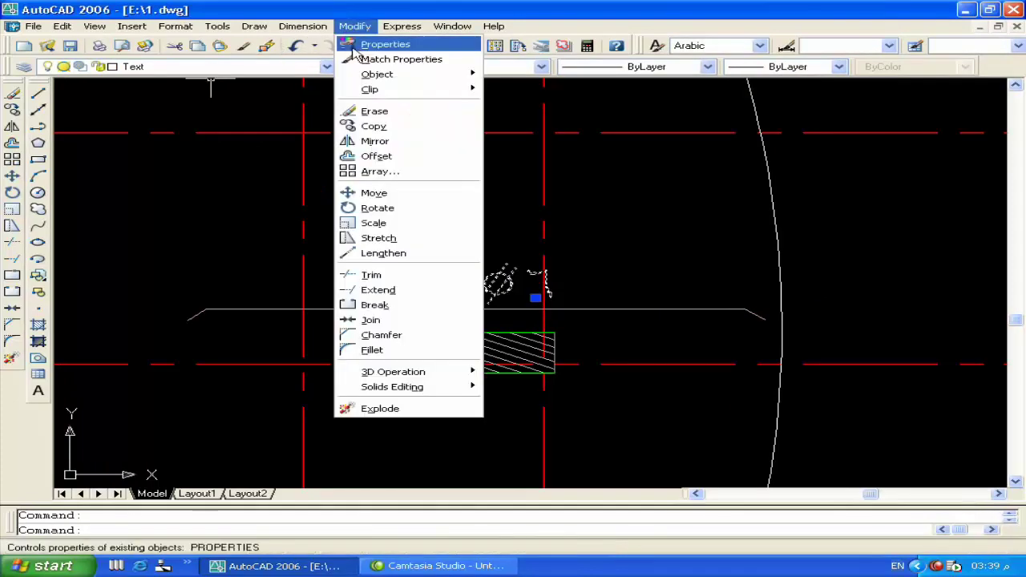
{"action": "left_click", "coordinate": [376, 44]}
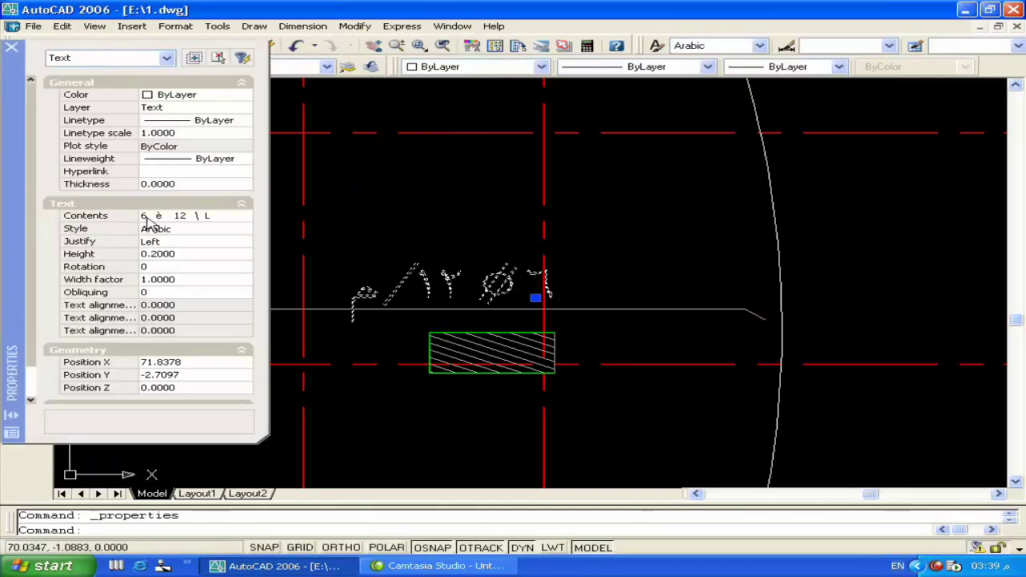
{"action": "left_click", "coordinate": [146, 218]}
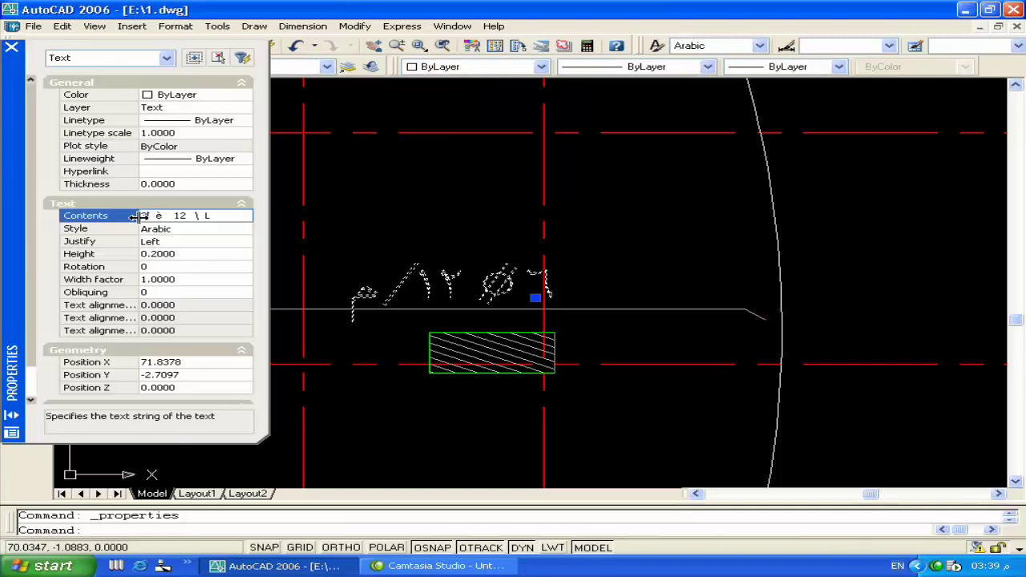
{"action": "left_click", "coordinate": [138, 228]}
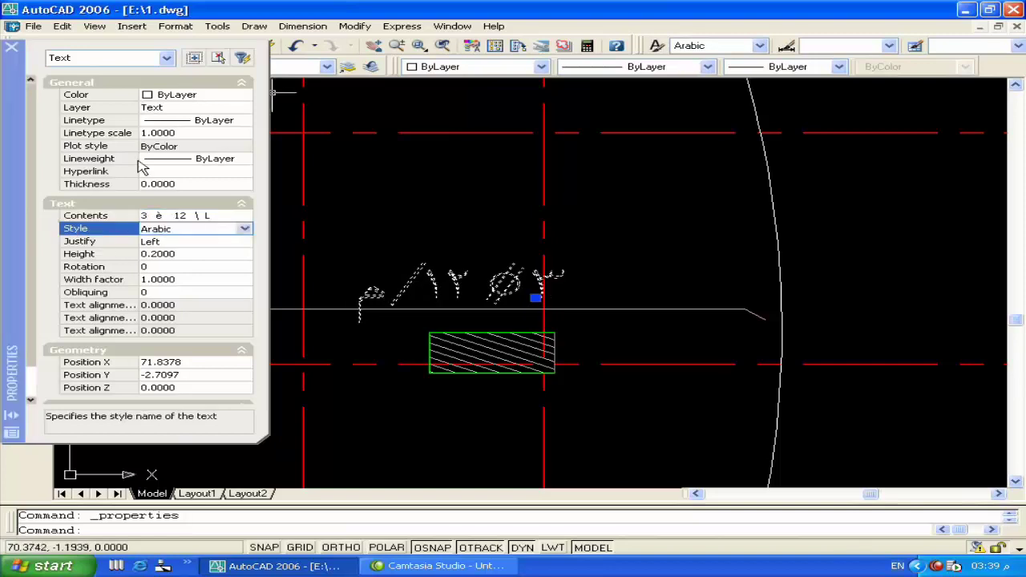
{"action": "left_click", "coordinate": [215, 215]}
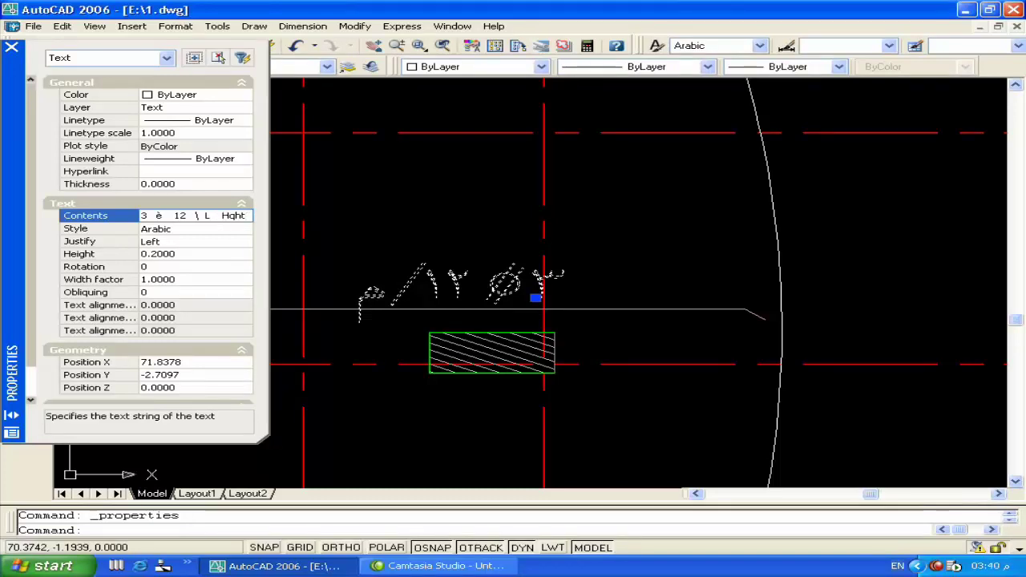
{"action": "left_click", "coordinate": [192, 228]}
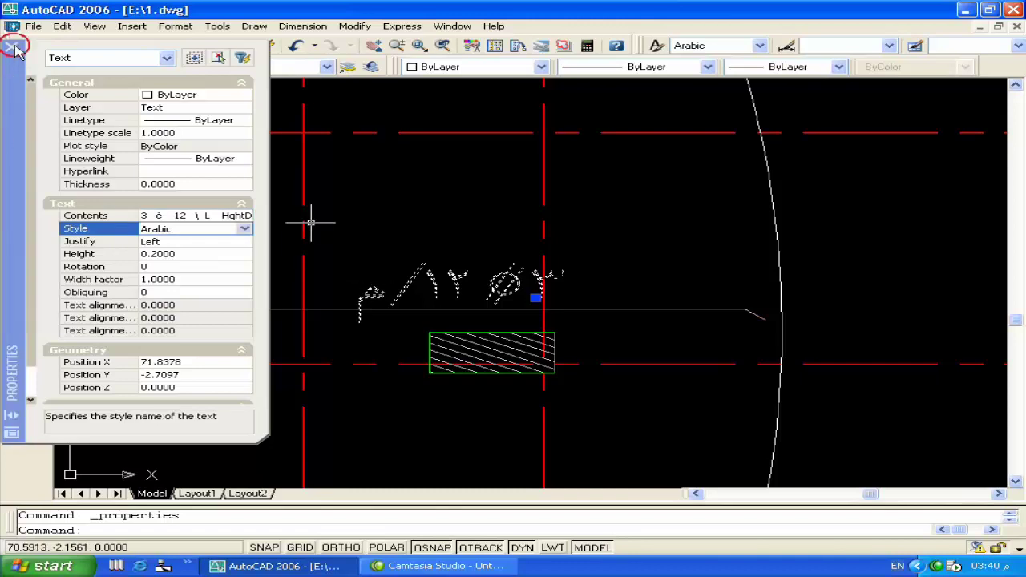
{"action": "left_click", "coordinate": [15, 48]}
{"action": "key", "text": "Escape"}
{"action": "scroll", "coordinate": [289, 256], "scroll_direction": "down", "scroll_amount": 4}
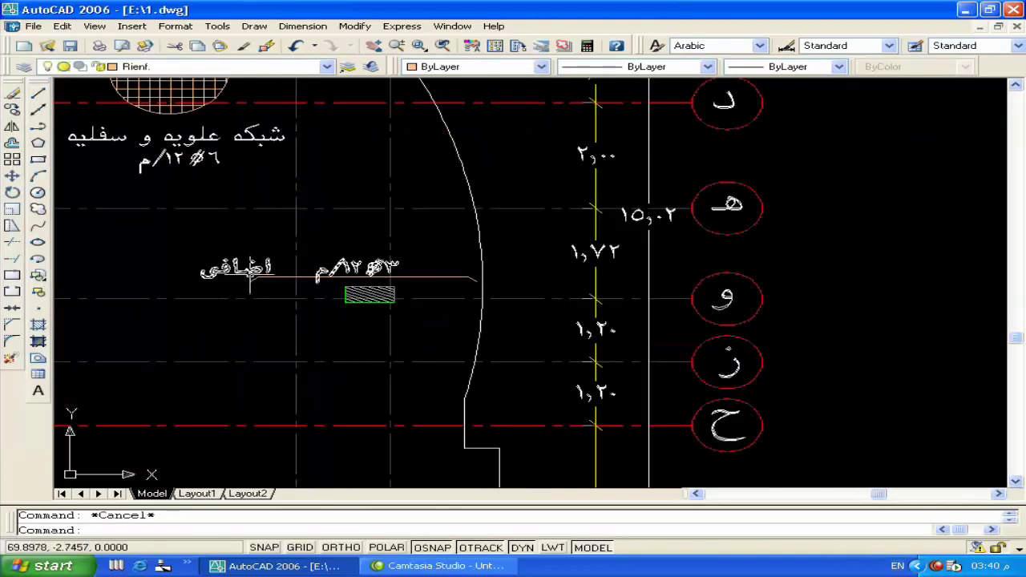
Shift the 3Ø12/m label further along the bar line
{"action": "left_click", "coordinate": [329, 276]}
{"action": "type", "text": "m"}
{"action": "key", "text": "Return"}
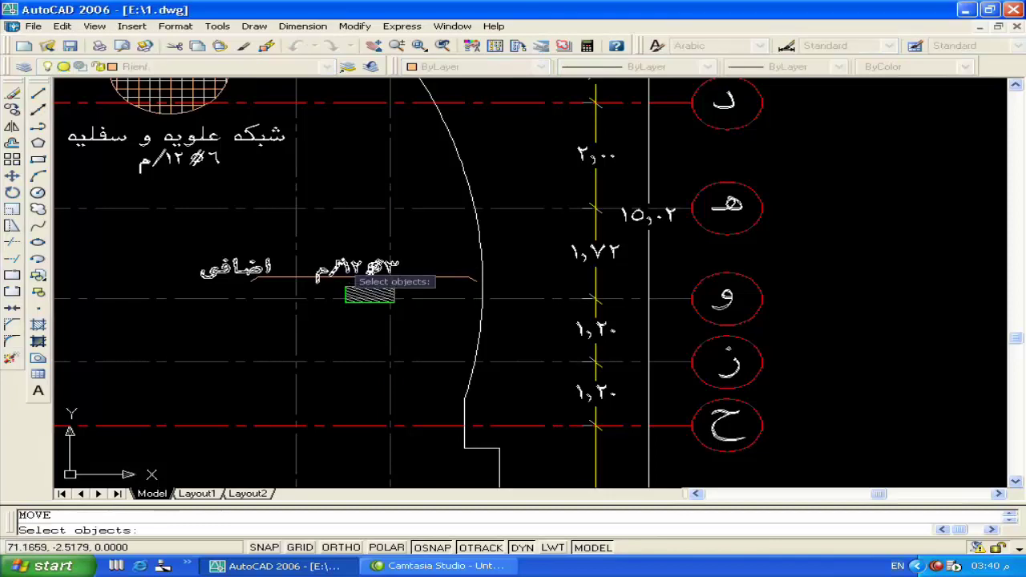
{"action": "key", "text": "Return"}
{"action": "left_click", "coordinate": [146, 229]}
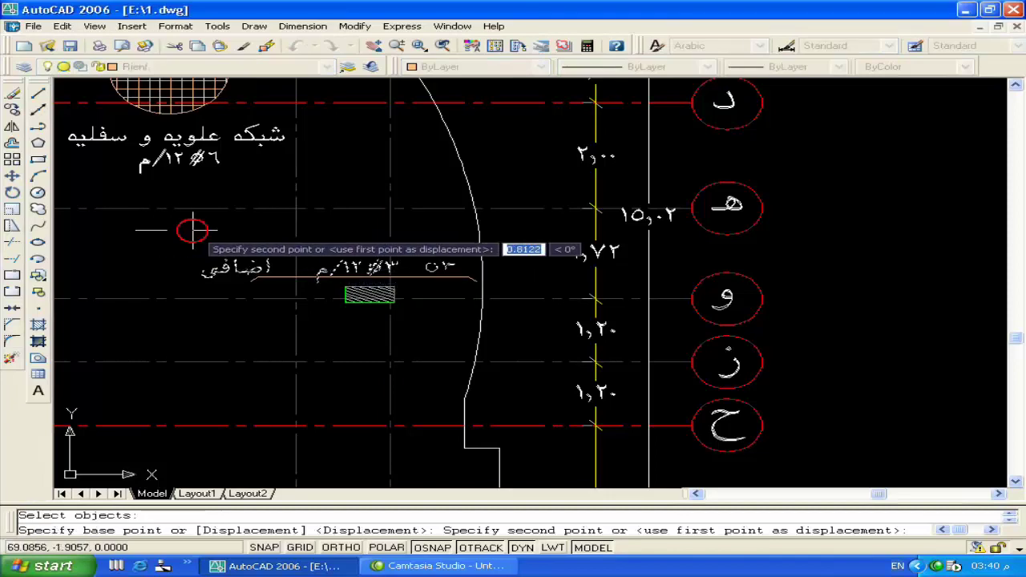
{"action": "left_click", "coordinate": [183, 230]}
{"action": "scroll", "coordinate": [356, 272], "scroll_direction": "up", "scroll_amount": 2}
{"action": "middle_click_drag", "start_coordinate": [356, 272], "coordinate": [333, 273]}
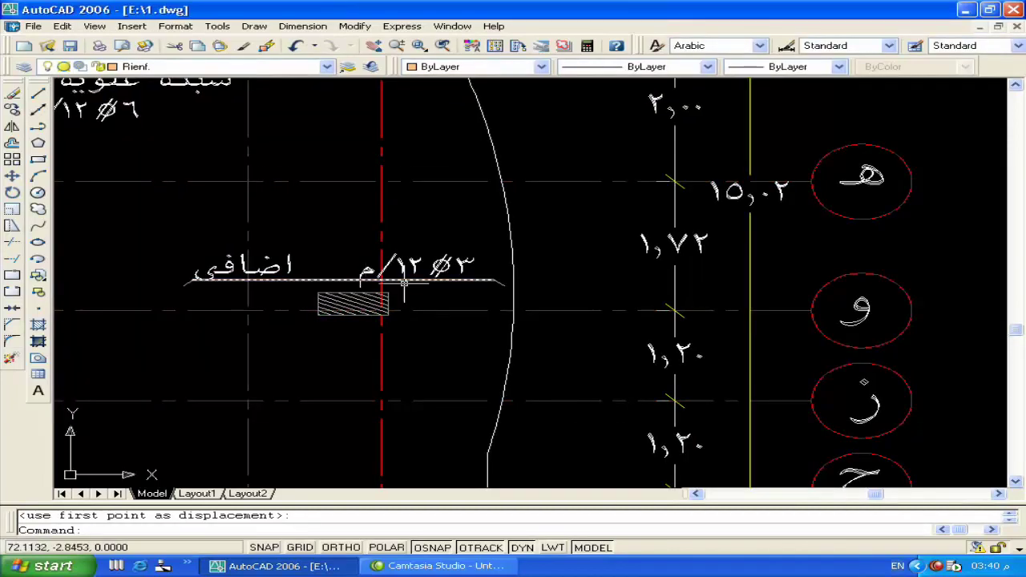
Copy the 3Ø12/m label to below the hatched bar
{"action": "double_click", "coordinate": [293, 264]}
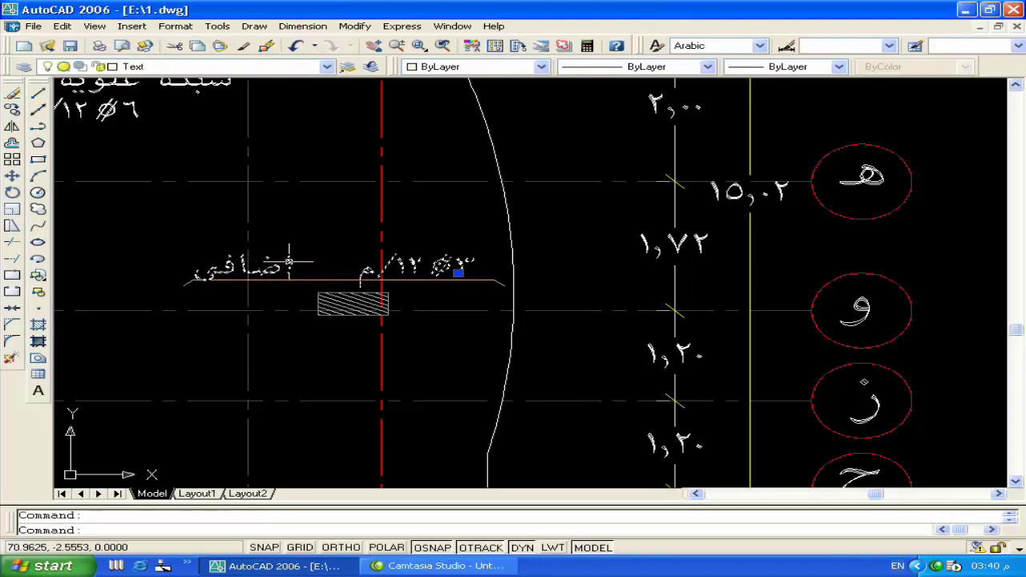
{"action": "type", "text": "co"}
{"action": "key", "text": "Return"}
{"action": "left_click", "coordinate": [289, 262]}
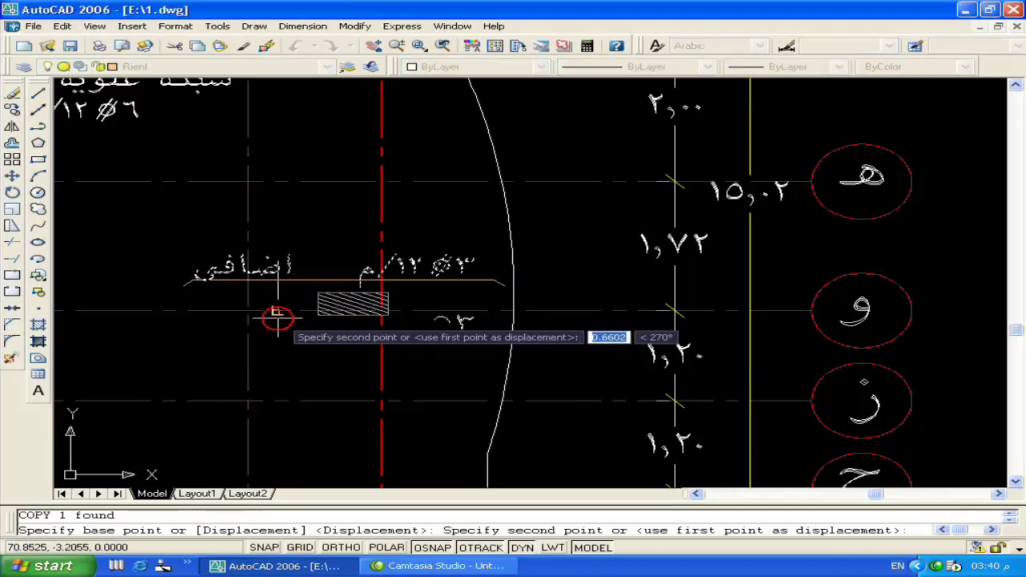
{"action": "left_click", "coordinate": [278, 321]}
{"action": "key", "text": "Return"}
{"action": "key", "text": "ctrl+z"}
Retype the copied label as the bar length ل = ٣,٠ م
{"action": "double_click", "coordinate": [278, 319]}
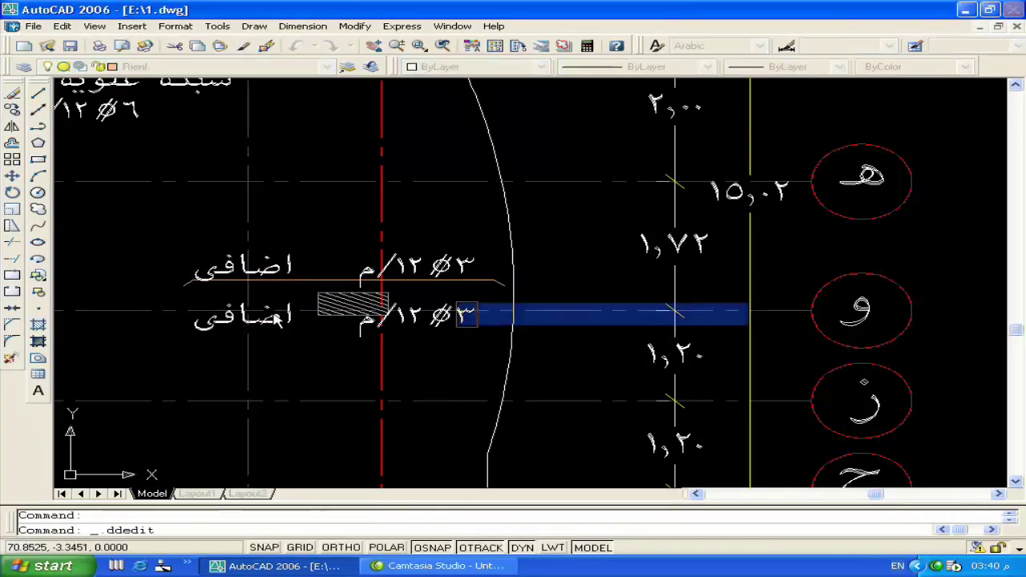
{"action": "type", "text": "ل ="}
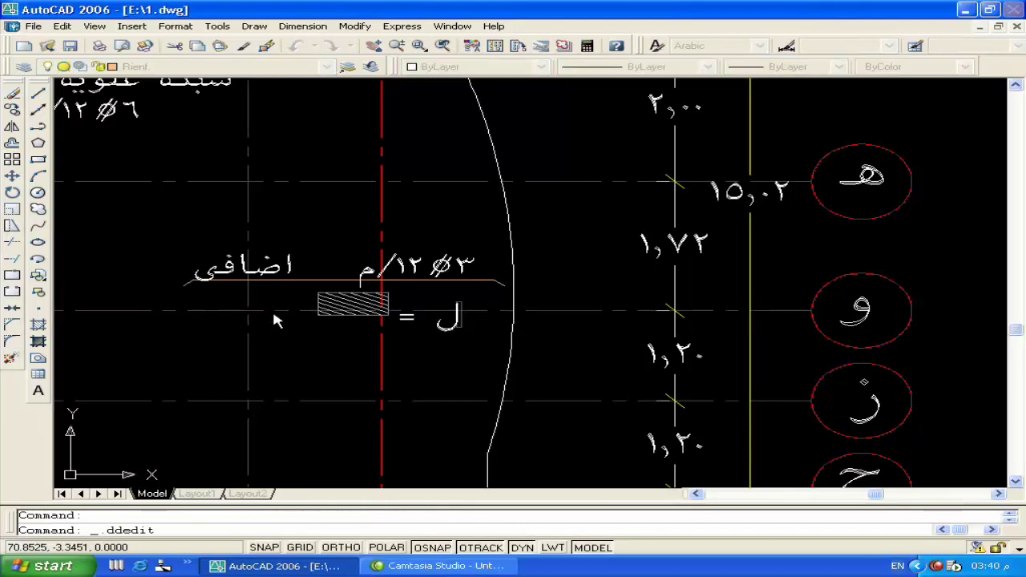
{"action": "type", "text": ",0"}
{"action": "type", "text": "م"}
{"action": "key", "text": "Return"}
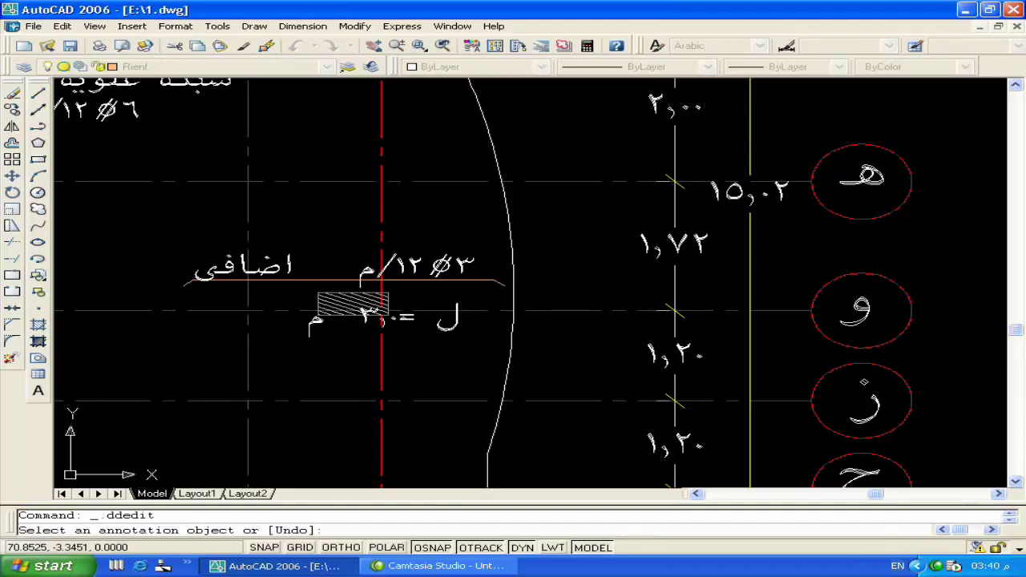
{"action": "scroll", "coordinate": [349, 319], "scroll_direction": "up", "scroll_amount": 3}
{"action": "middle_click_drag", "start_coordinate": [343, 339], "coordinate": [369, 345]}
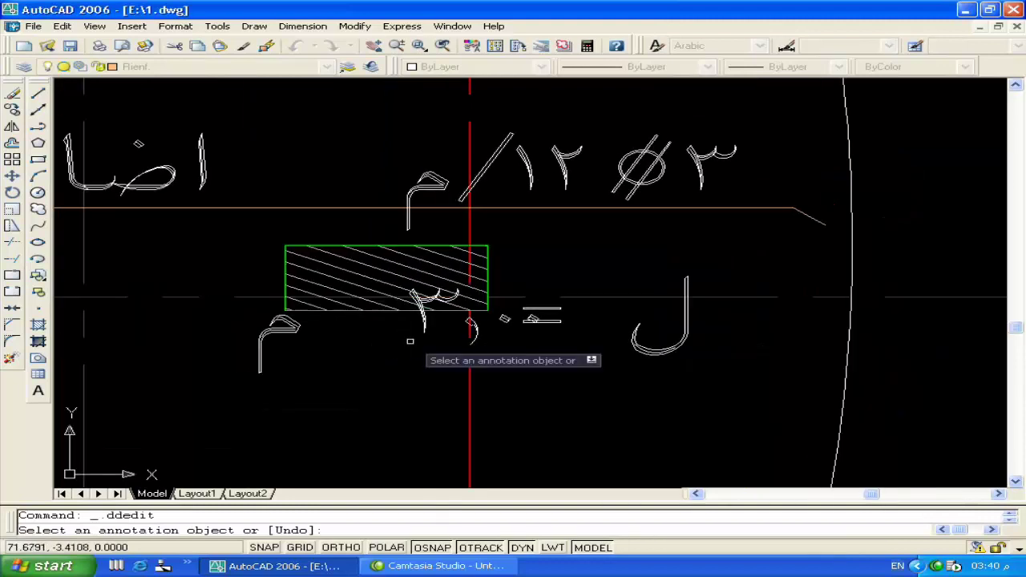
{"action": "key", "text": "Return"}
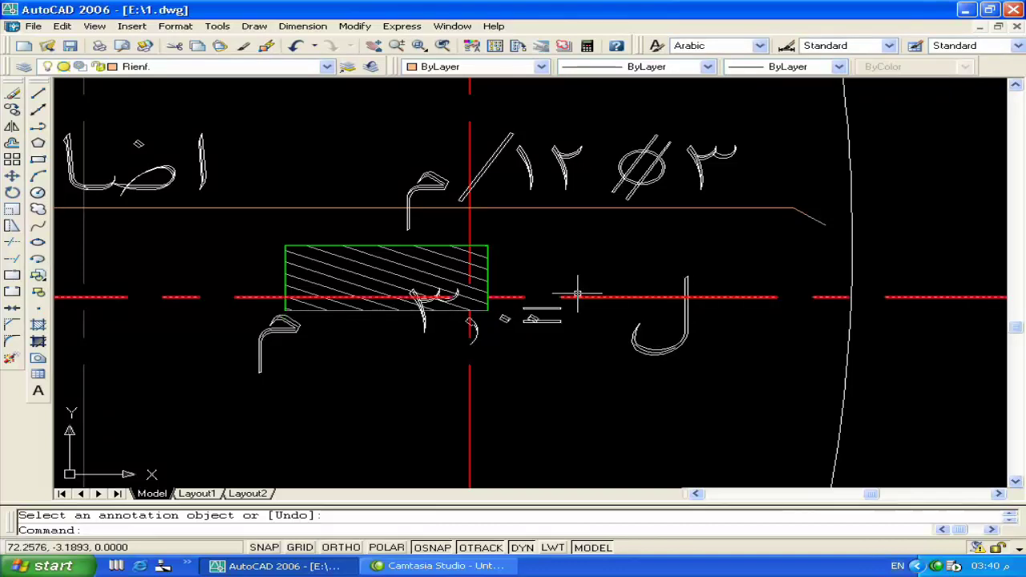
Edit the length label's contents in Properties to read ل = ٣,٠٠ م
{"action": "key", "text": "Return"}
{"action": "left_click", "coordinate": [550, 318]}
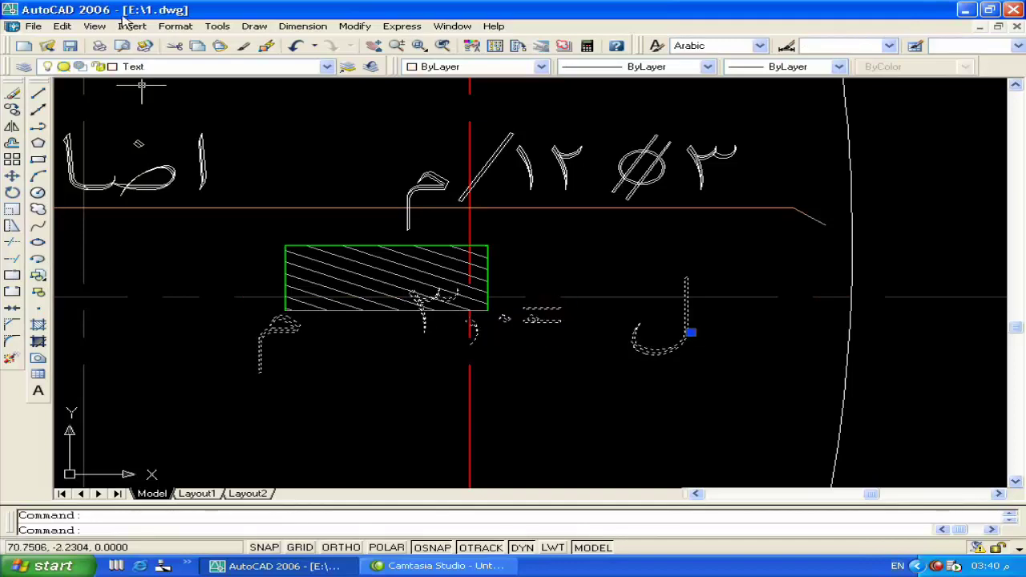
{"action": "left_click", "coordinate": [354, 26]}
{"action": "left_click", "coordinate": [368, 44]}
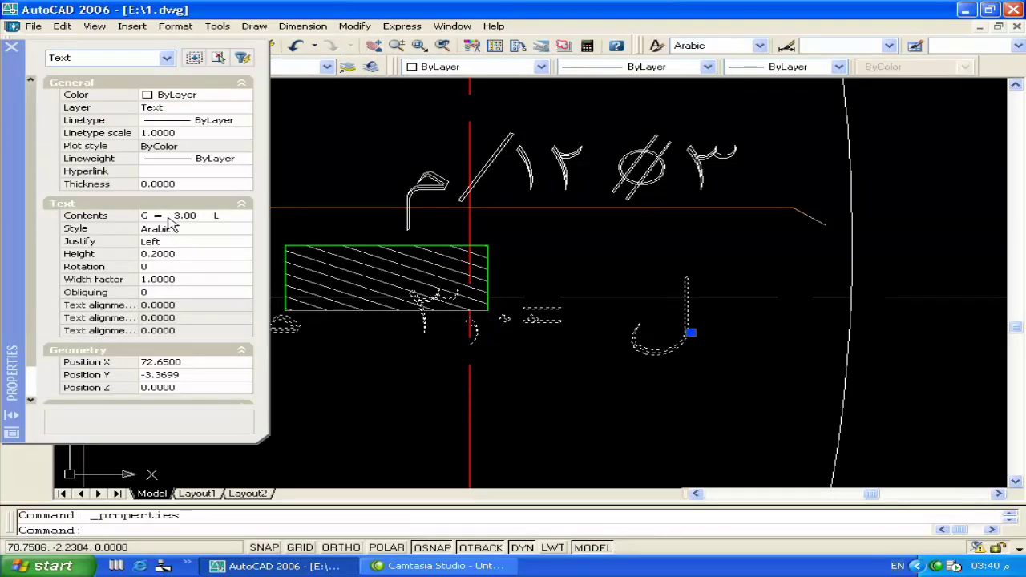
{"action": "left_click", "coordinate": [158, 216]}
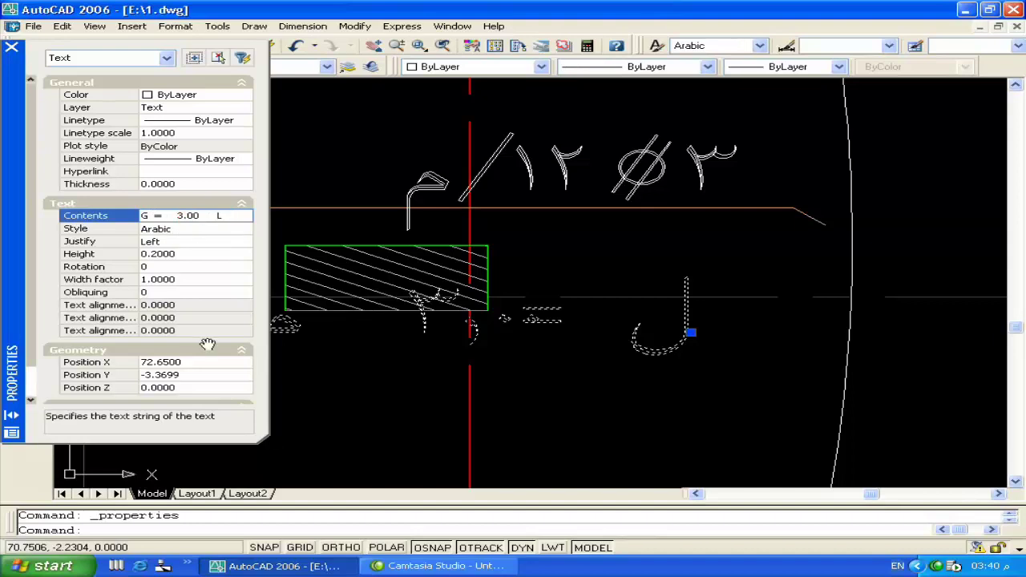
{"action": "key", "text": "Down"}
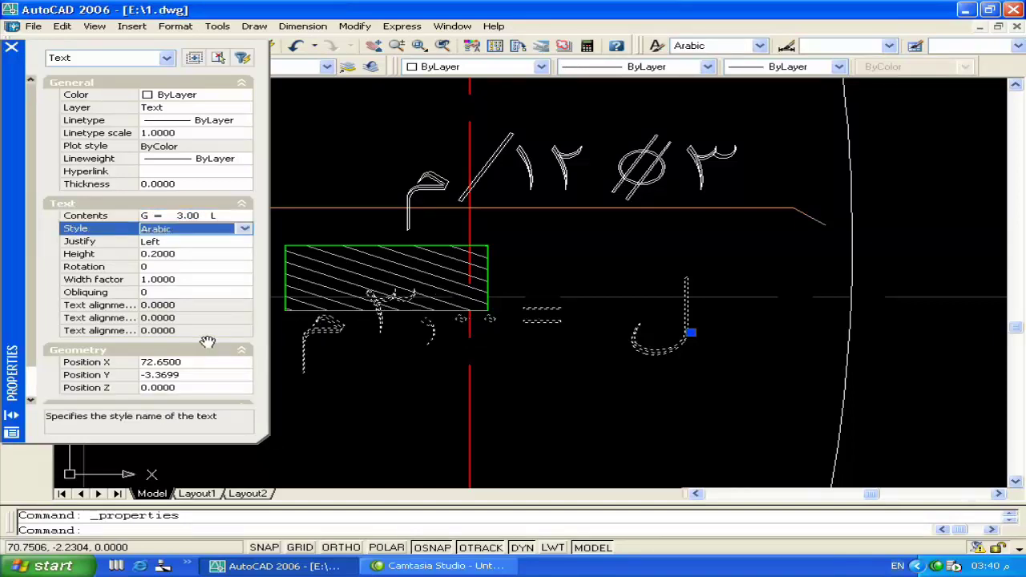
{"action": "left_click", "coordinate": [16, 51]}
{"action": "key", "text": "Escape"}
{"action": "scroll", "coordinate": [535, 241], "scroll_direction": "down", "scroll_amount": 3}
{"action": "middle_click_drag", "start_coordinate": [535, 256], "coordinate": [558, 282]}
Move the length label to just left of the hatched bar rectangle
{"action": "left_click", "coordinate": [562, 286]}
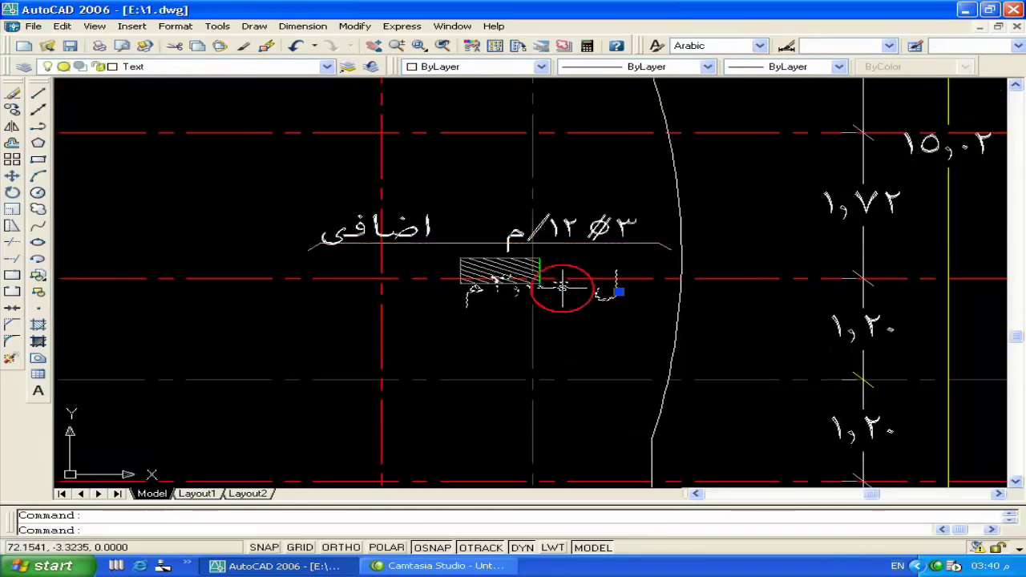
{"action": "type", "text": "m"}
{"action": "key", "text": "Return"}
{"action": "left_click", "coordinate": [562, 287]}
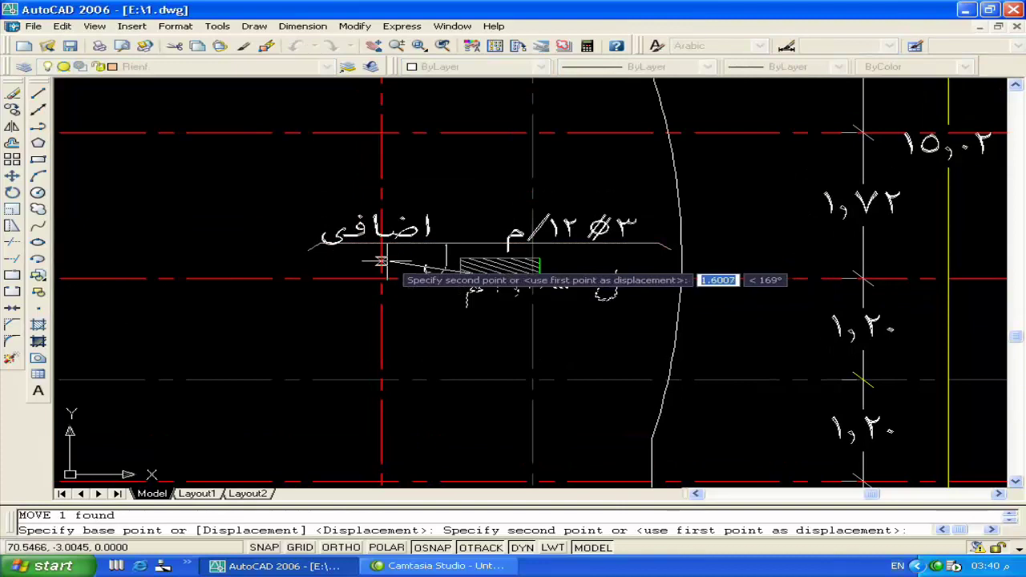
{"action": "left_click", "coordinate": [383, 266]}
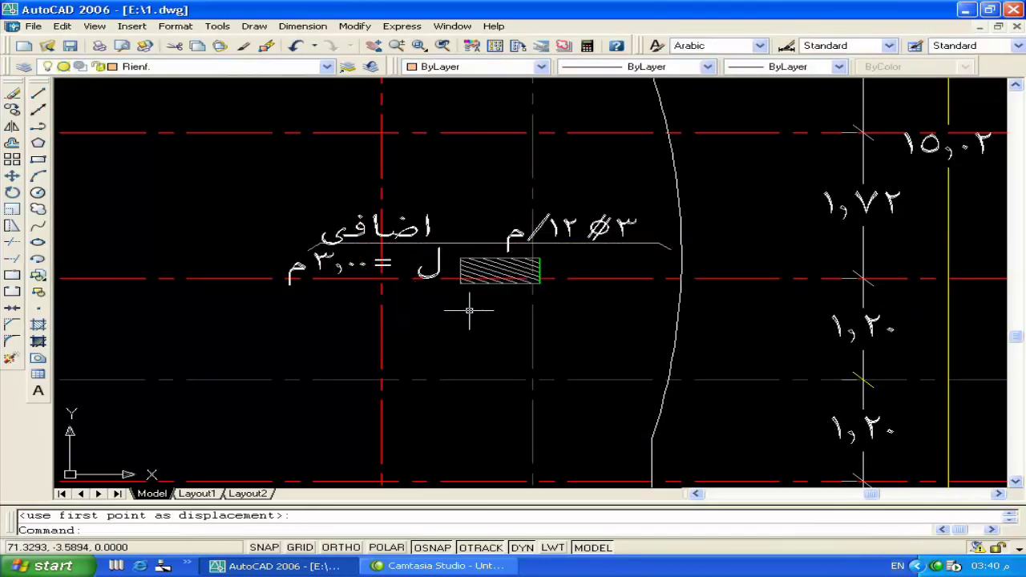
{"action": "middle_click_drag", "start_coordinate": [469, 310], "coordinate": [446, 329]}
{"action": "middle_click_drag", "start_coordinate": [465, 293], "coordinate": [419, 321]}
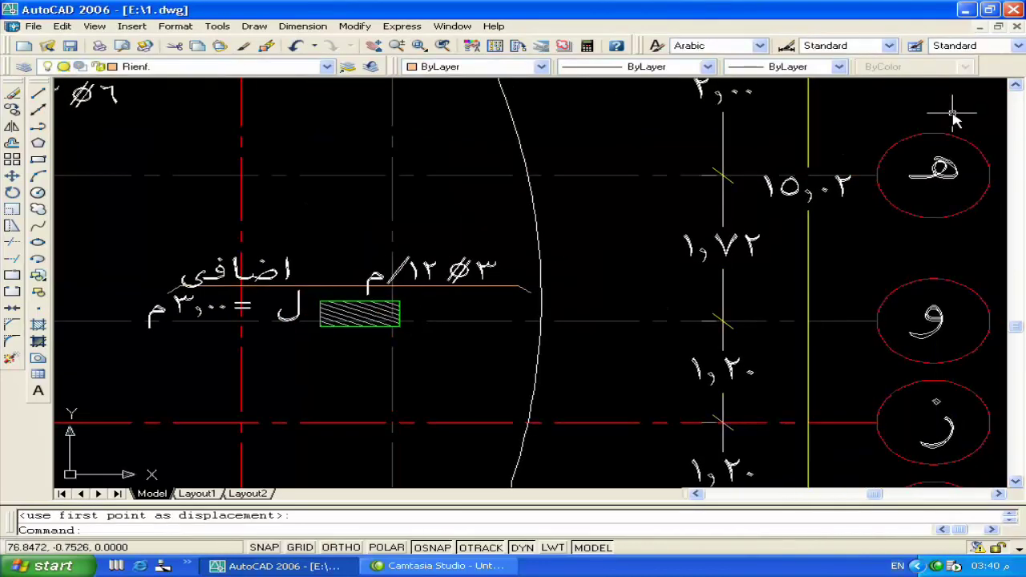
Add a vertical linear dimension across the additional bar beside the hatched beam
{"action": "left_click", "coordinate": [303, 25]}
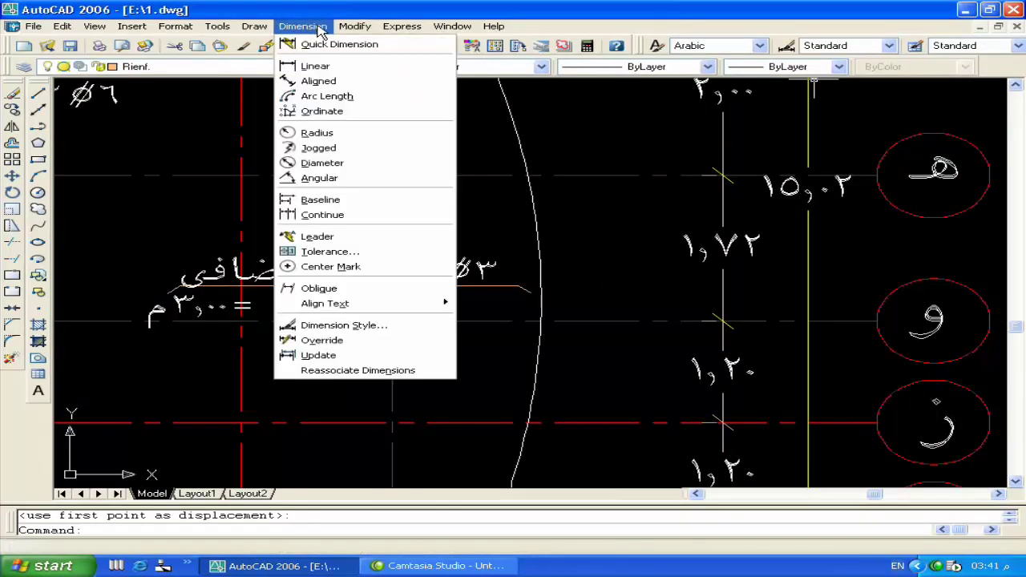
{"action": "left_click", "coordinate": [315, 66]}
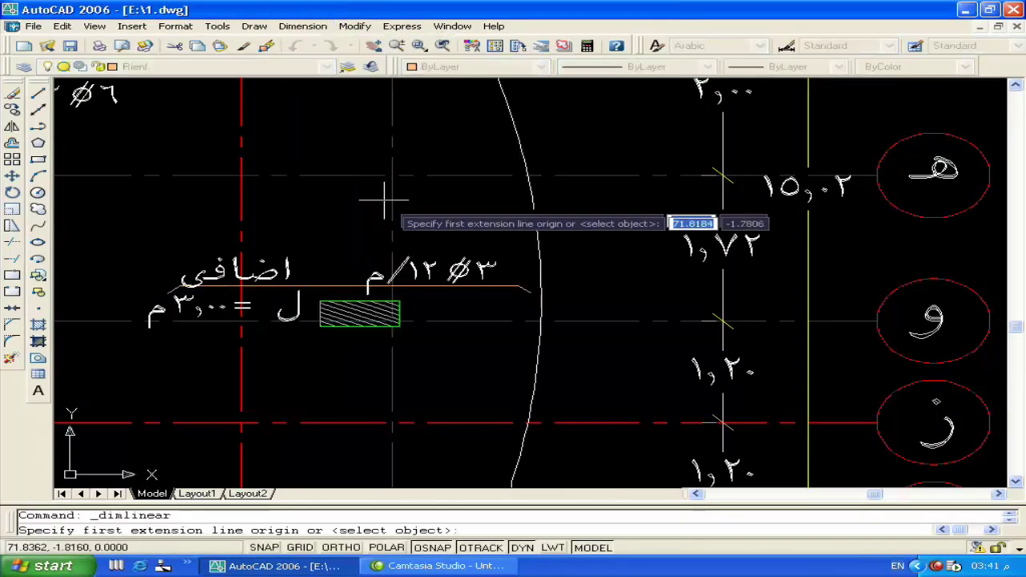
{"action": "left_click", "coordinate": [433, 212]}
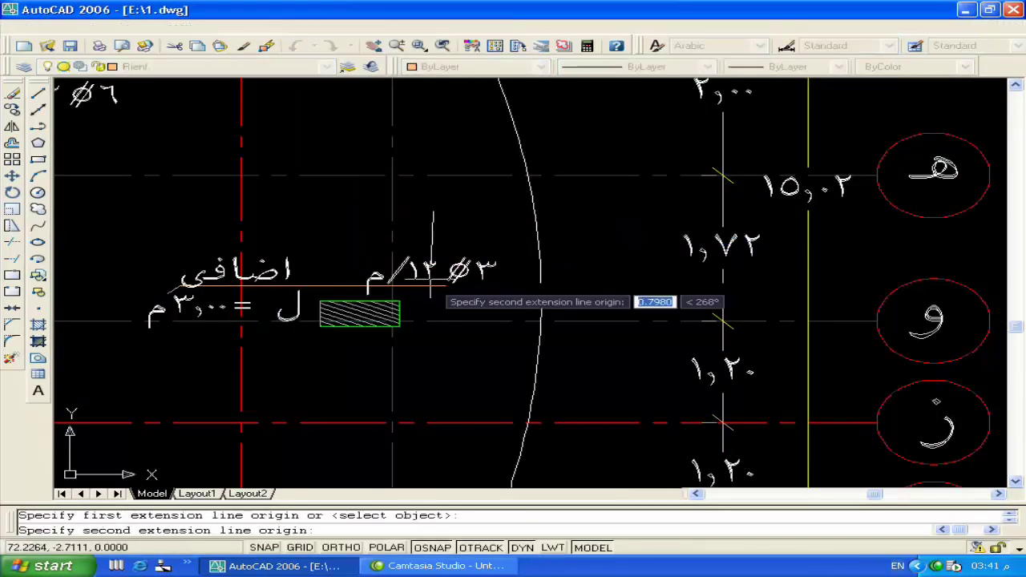
{"action": "left_click", "coordinate": [426, 377]}
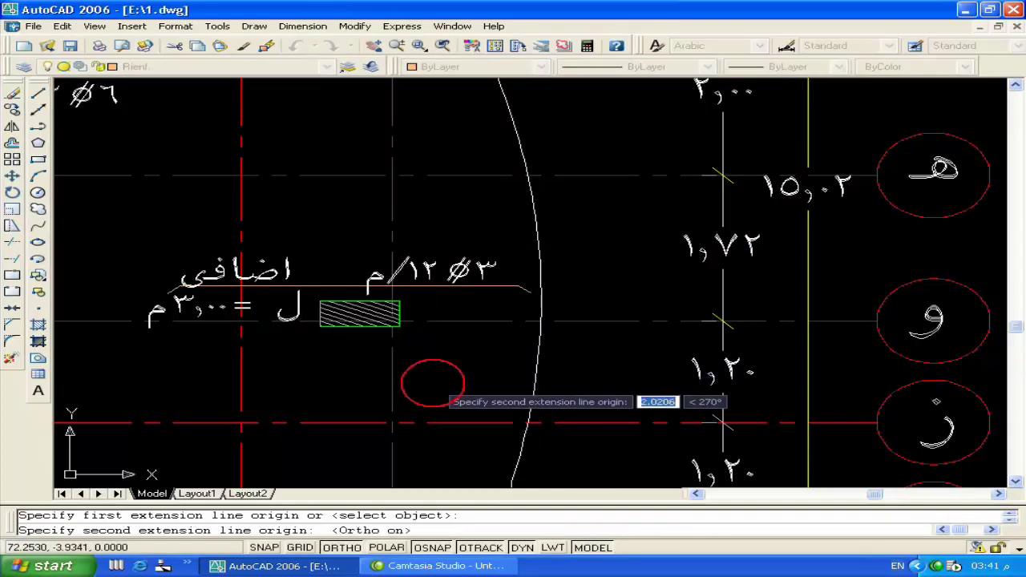
{"action": "left_click", "coordinate": [454, 382]}
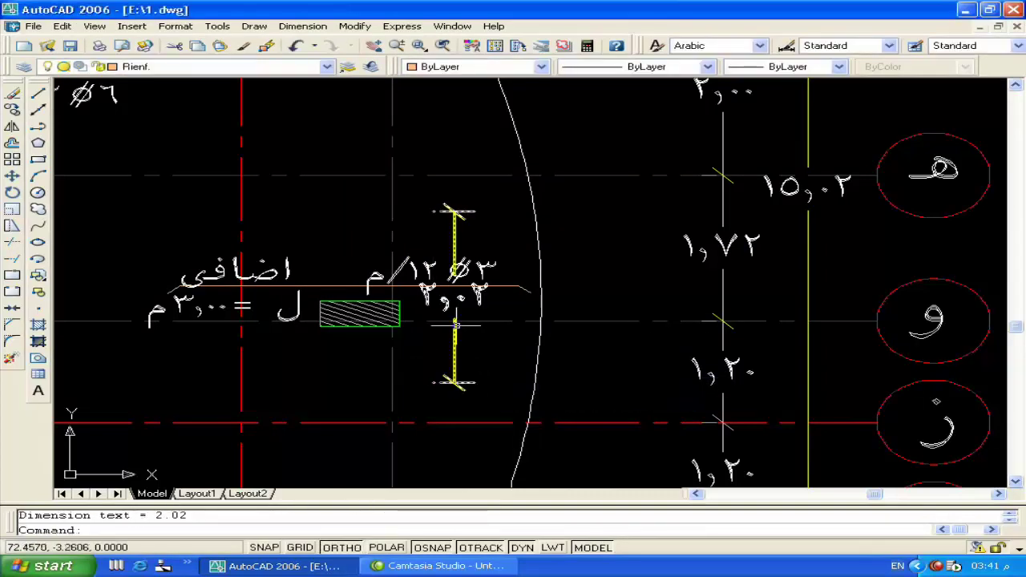
Grip-edit the dimension's endpoint and move its ٢,٠٠ value below the orange bar
{"action": "left_click", "coordinate": [455, 383]}
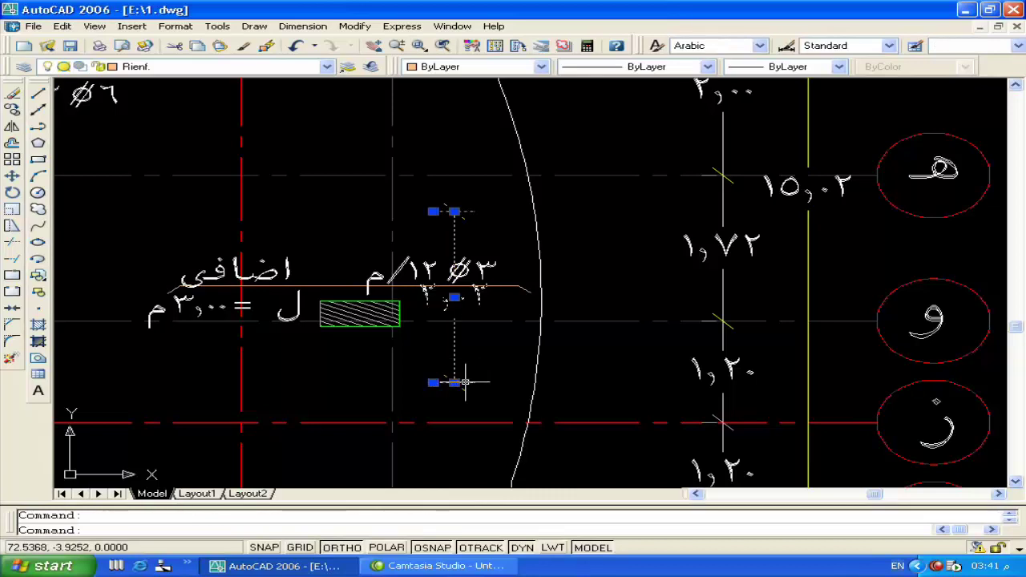
{"action": "left_click", "coordinate": [432, 383]}
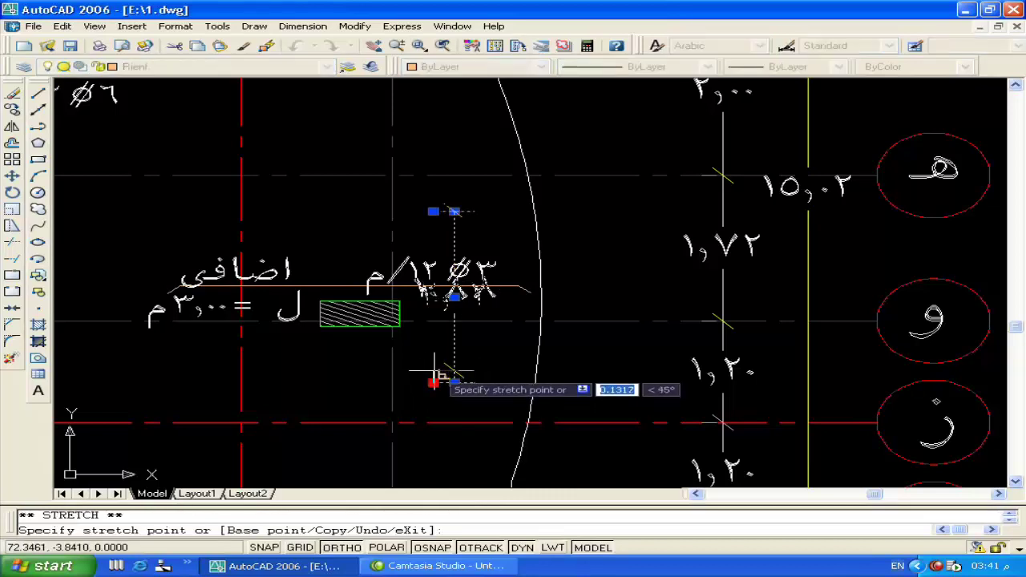
{"action": "key", "text": "Escape"}
{"action": "key", "text": "Escape"}
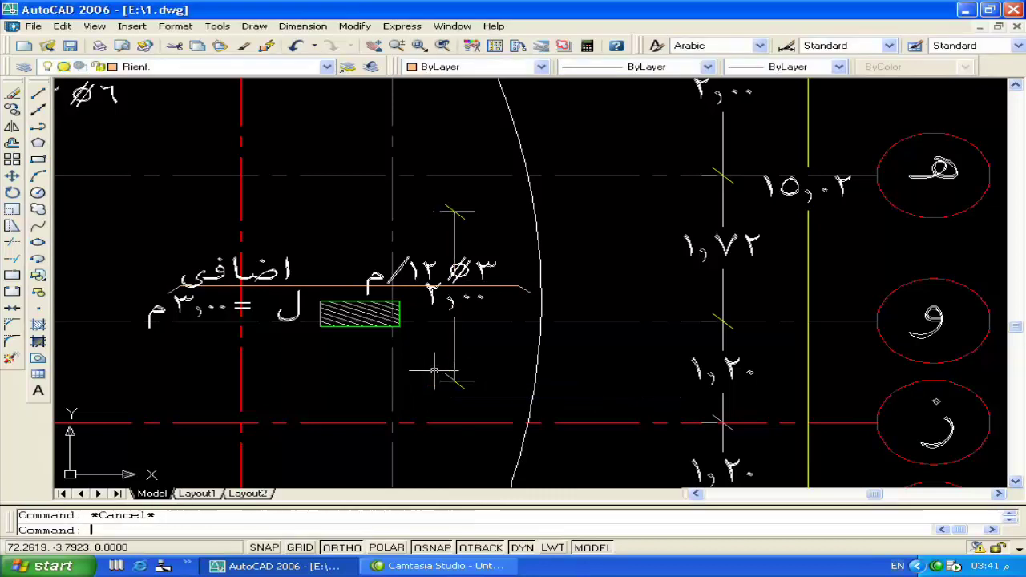
{"action": "left_click", "coordinate": [437, 298]}
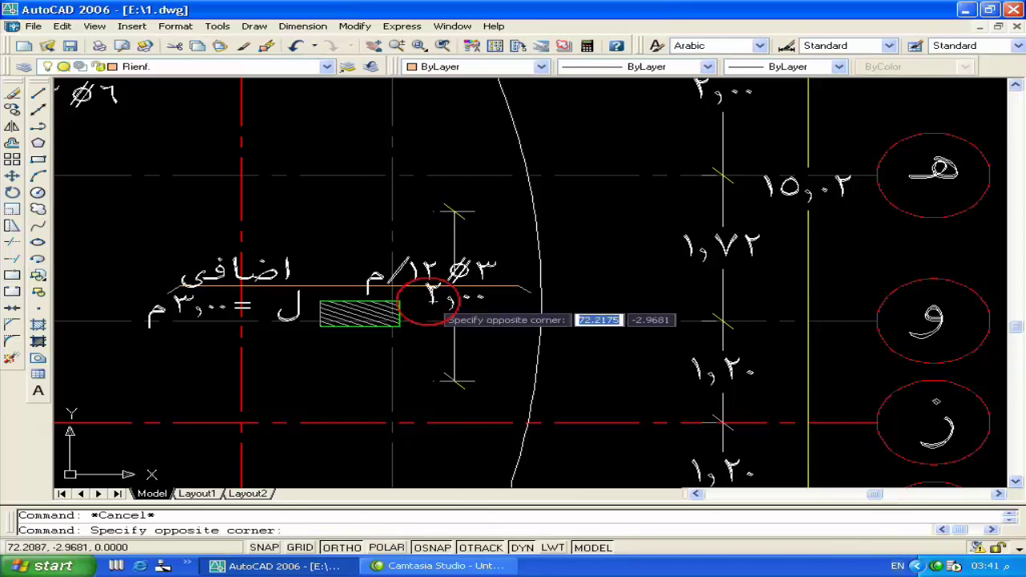
{"action": "left_click", "coordinate": [427, 293]}
{"action": "left_click", "coordinate": [454, 296]}
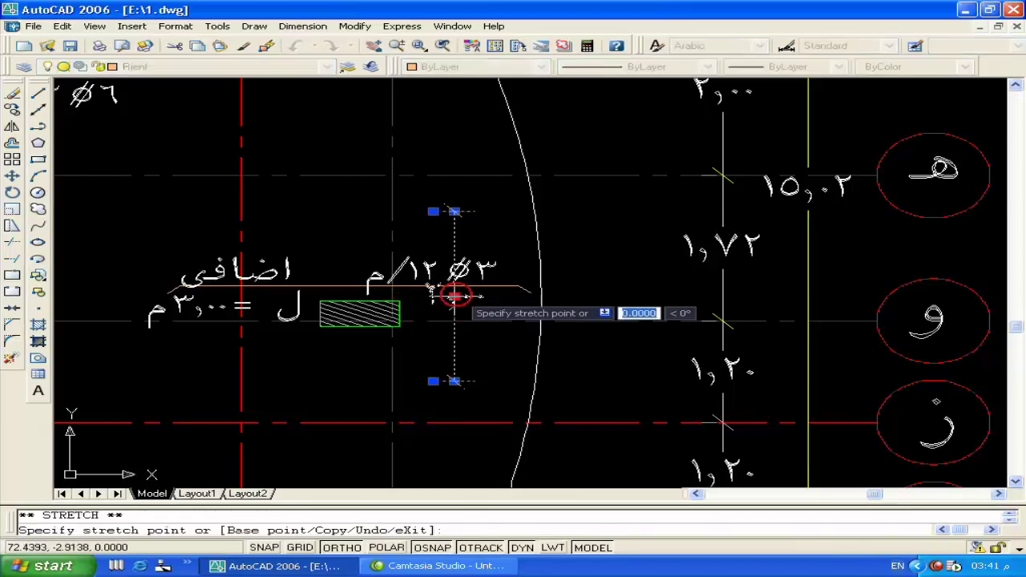
{"action": "key", "text": "Escape"}
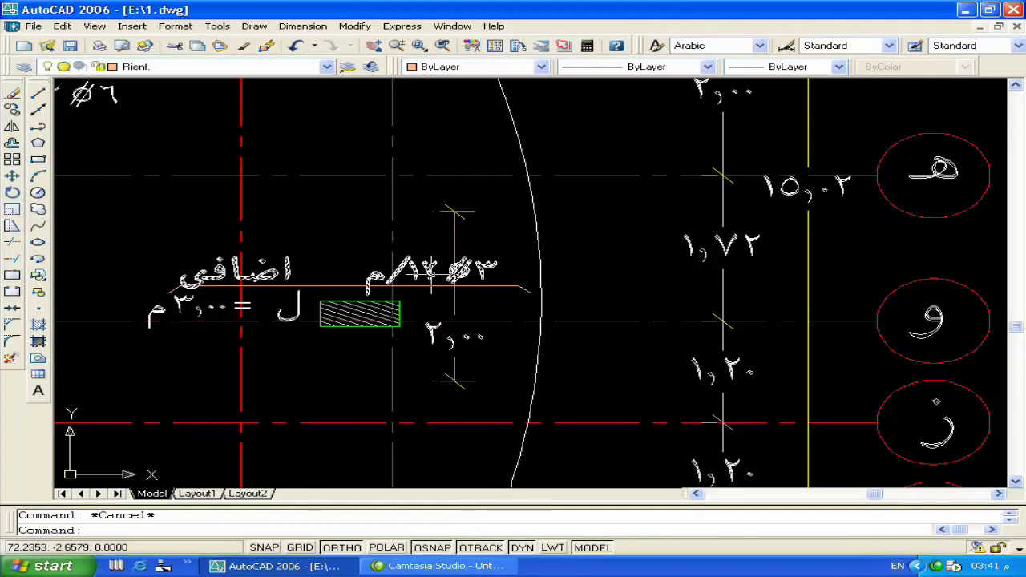
Correct the wording of the additional-bar label's text contents in the Properties palette
{"action": "left_click", "coordinate": [430, 270]}
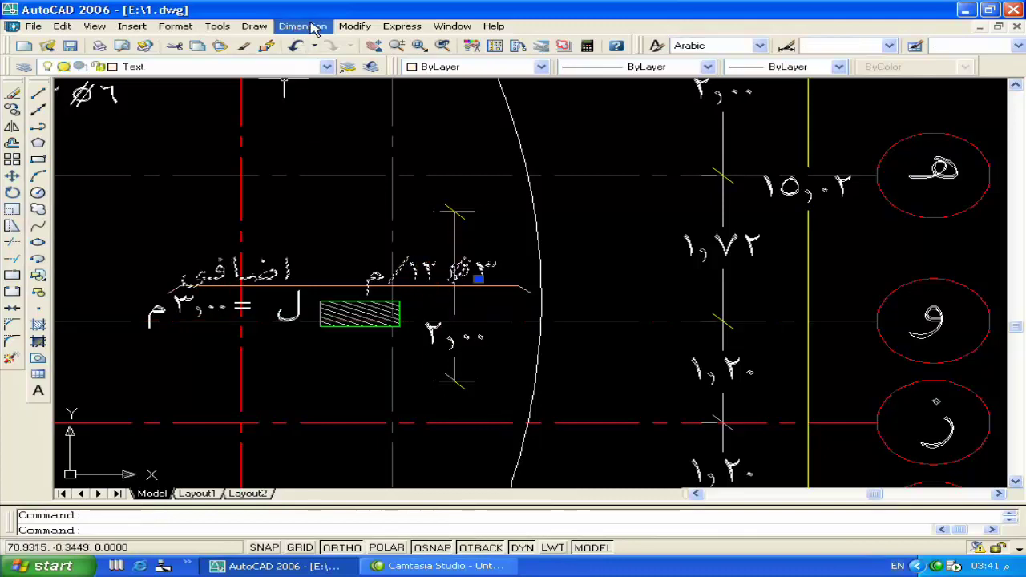
{"action": "left_click", "coordinate": [354, 25]}
{"action": "left_click", "coordinate": [377, 41]}
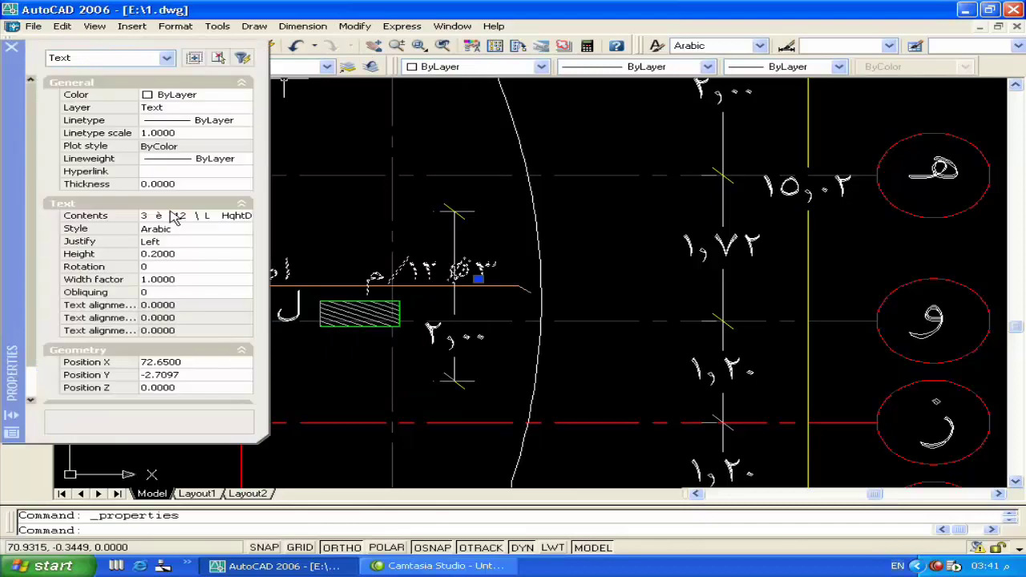
{"action": "left_click", "coordinate": [217, 218]}
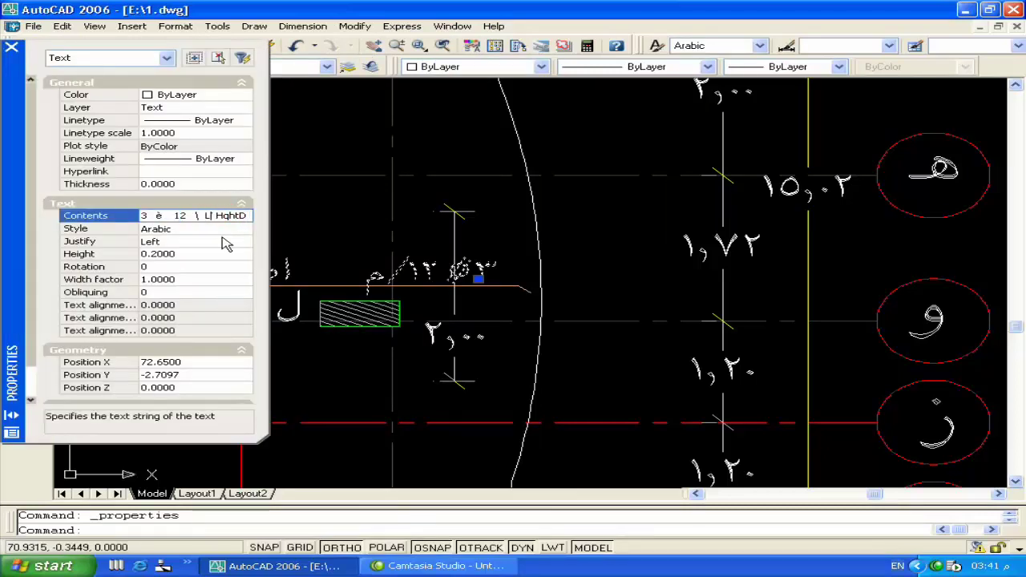
{"action": "left_click", "coordinate": [215, 253]}
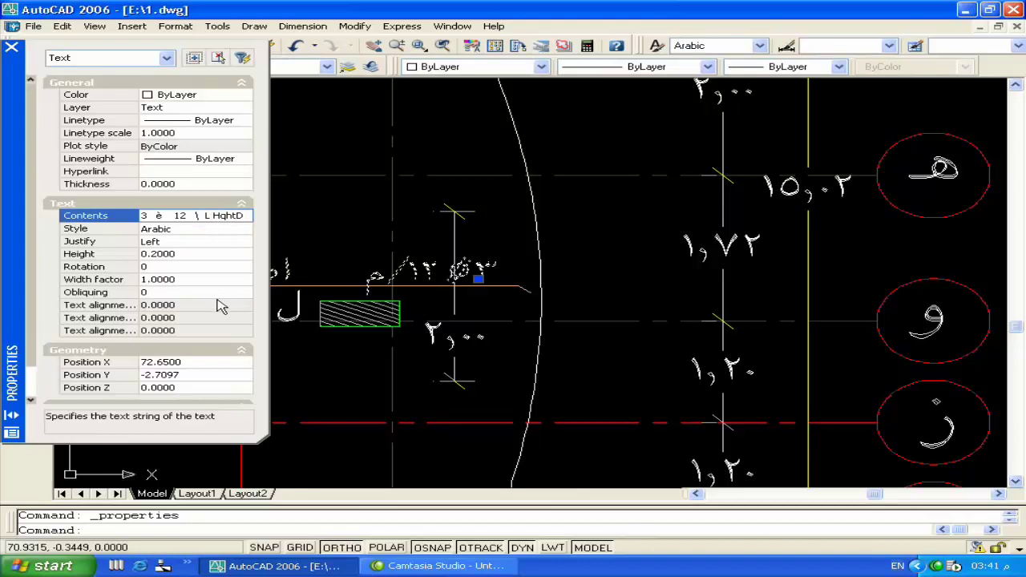
{"action": "key", "text": "Tab"}
{"action": "left_click", "coordinate": [12, 47]}
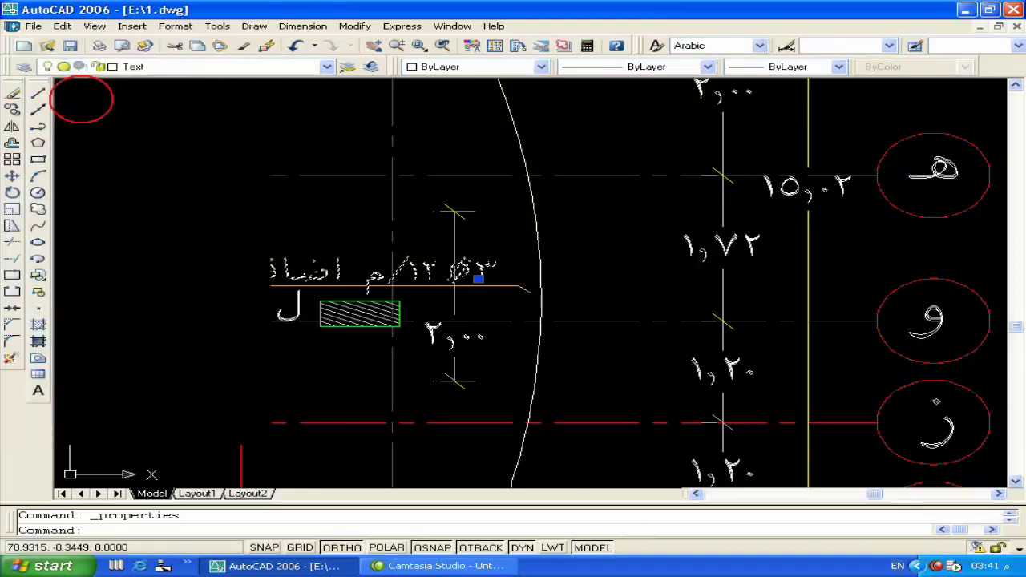
Move the ٣Ø١٢/م اضافي label left along the bar line, clear of the ٢,٠٠ dimension
{"action": "type", "text": "m"}
{"action": "key", "text": "Return"}
{"action": "left_click", "coordinate": [357, 237]}
{"action": "left_click", "coordinate": [286, 235]}
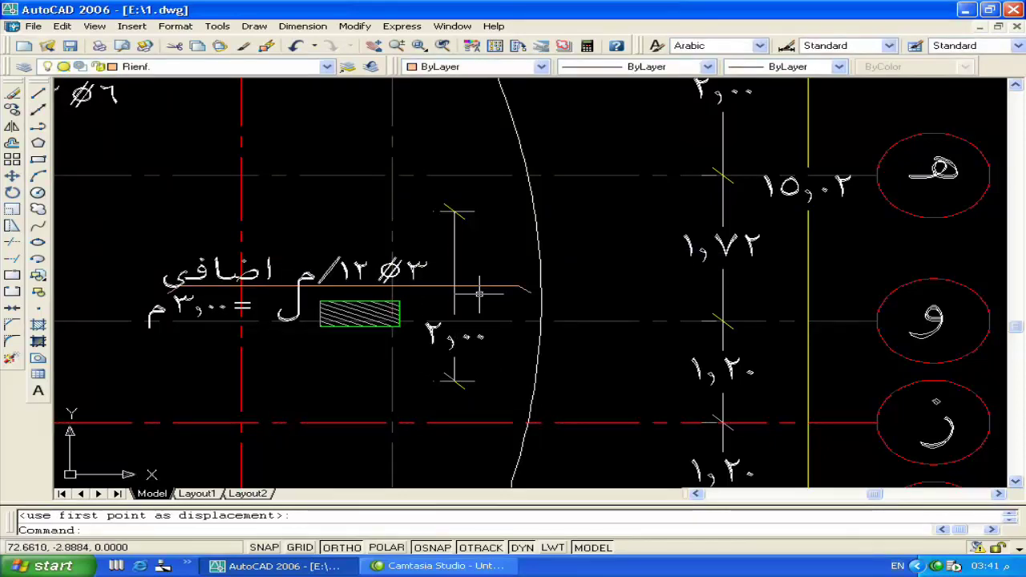
{"action": "left_click", "coordinate": [254, 26]}
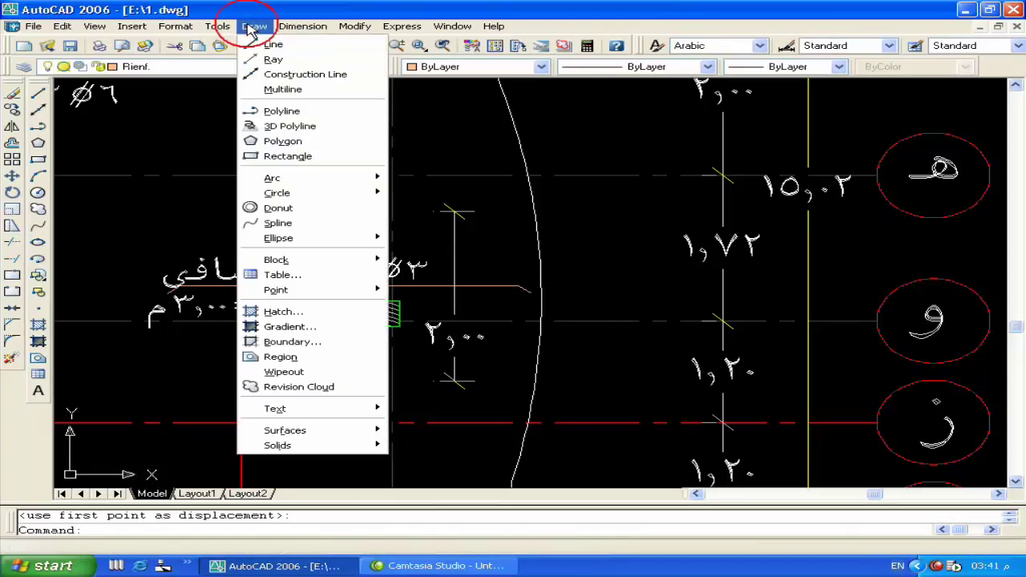
{"action": "left_click", "coordinate": [276, 207]}
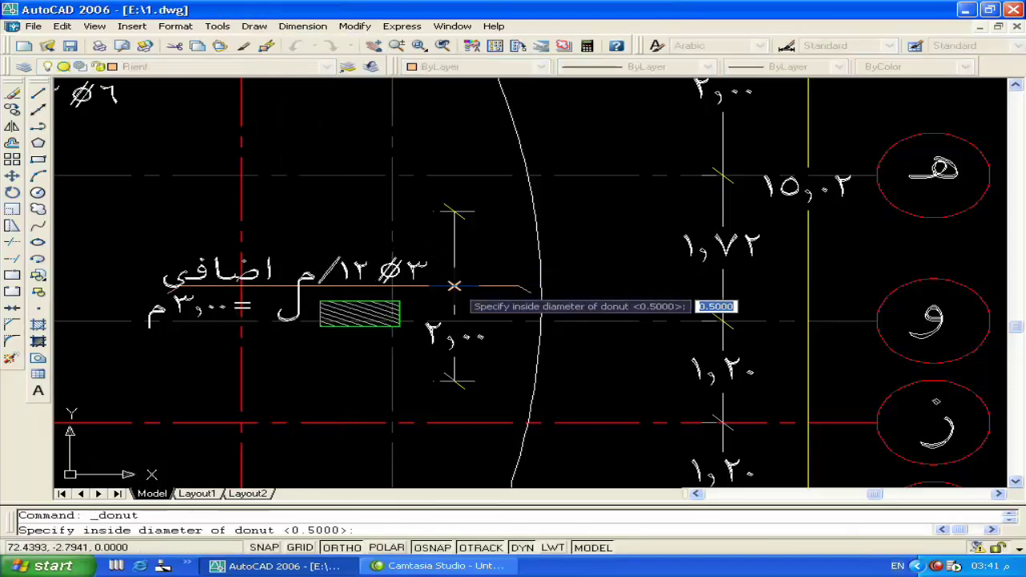
Place a small solid donut dot (inside diameter 0) where the bar line crosses the ٢,٠٠ dimension
{"action": "type", "text": "0"}
{"action": "key", "text": "Return"}
{"action": "type", "text": "."}
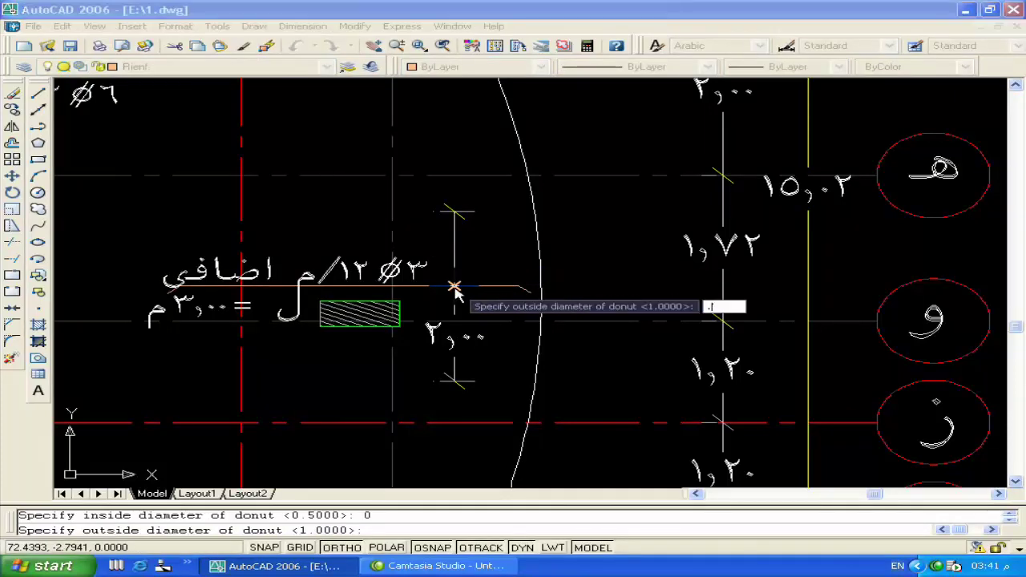
{"action": "key", "text": "Return"}
{"action": "scroll", "coordinate": [454, 286], "scroll_direction": "up", "scroll_amount": 5}
{"action": "left_click", "coordinate": [451, 288]}
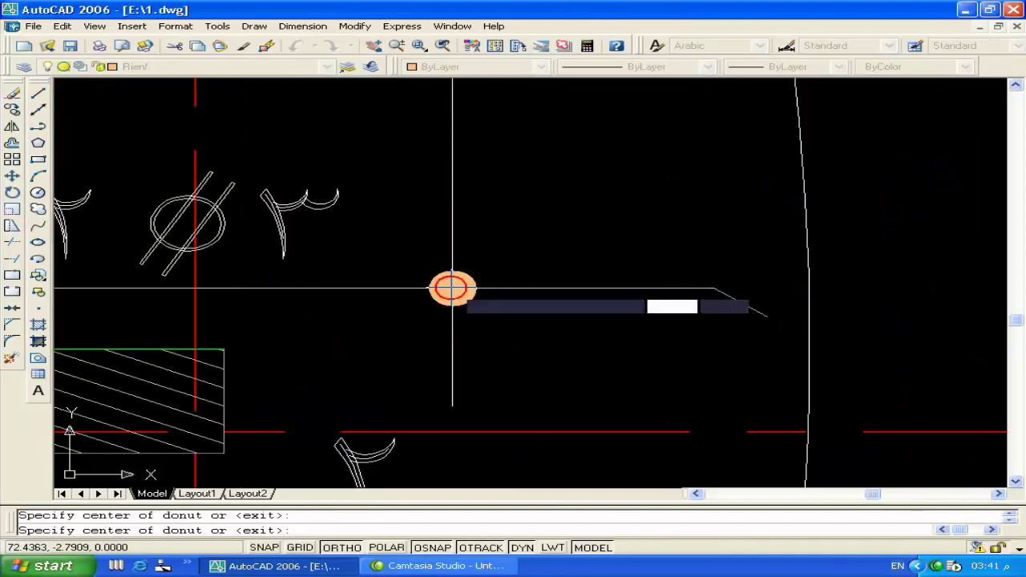
{"action": "key", "text": "Return"}
{"action": "scroll", "coordinate": [560, 235], "scroll_direction": "down", "scroll_amount": 7}
{"action": "middle_click_drag", "start_coordinate": [507, 342], "coordinate": [483, 351]}
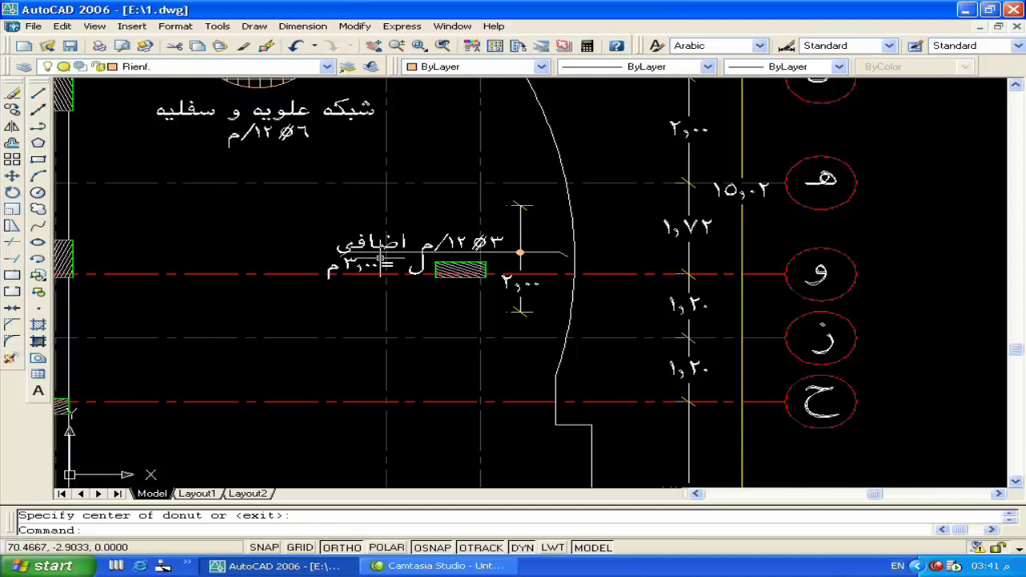
Select the additional-bar label, dimension and dot, and copy them to the right
{"action": "left_click", "coordinate": [314, 282]}
{"action": "left_click", "coordinate": [497, 241]}
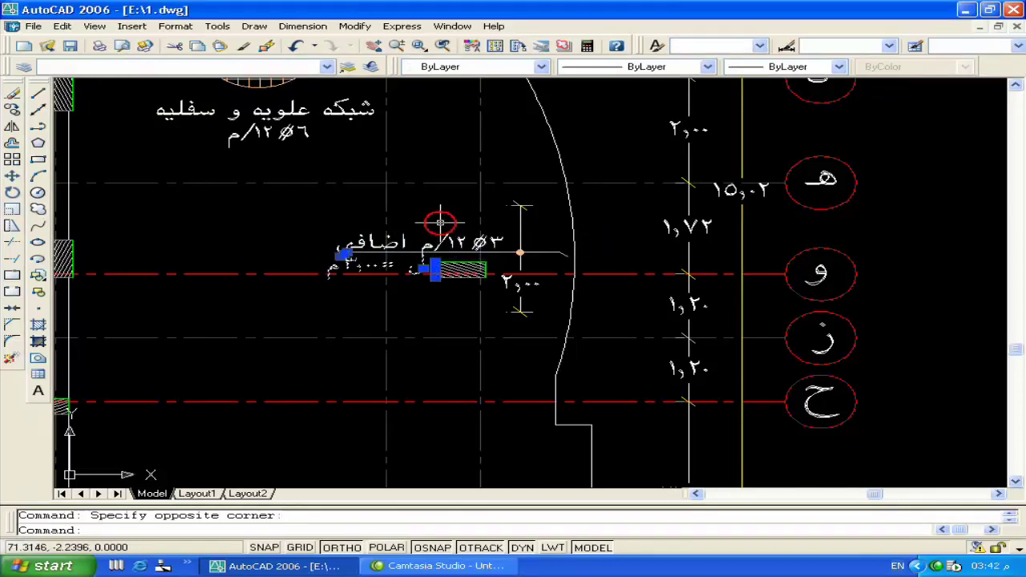
{"action": "left_click", "coordinate": [548, 235]}
{"action": "key", "text": "Escape"}
{"action": "left_click", "coordinate": [539, 235]}
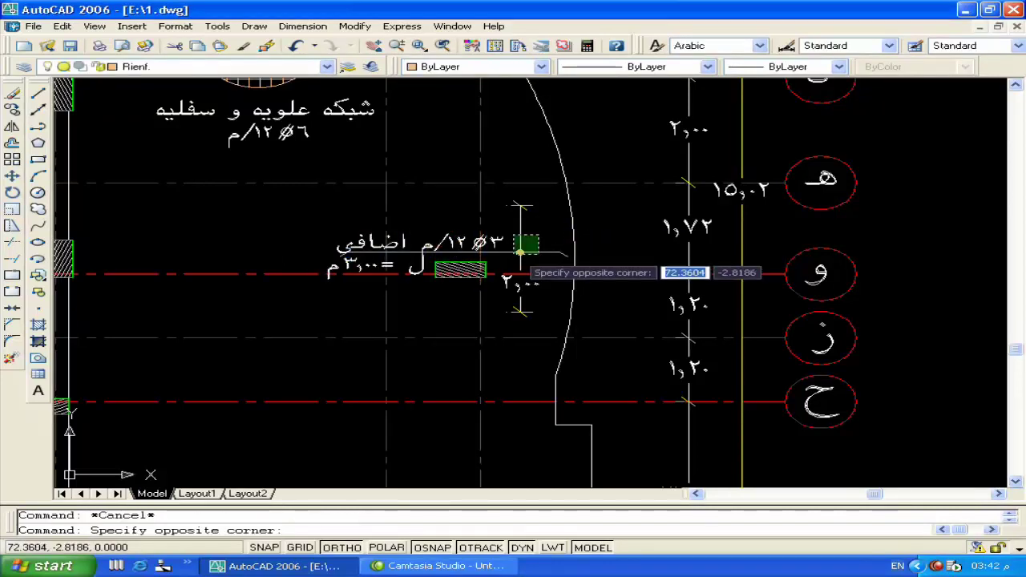
{"action": "left_click", "coordinate": [517, 255]}
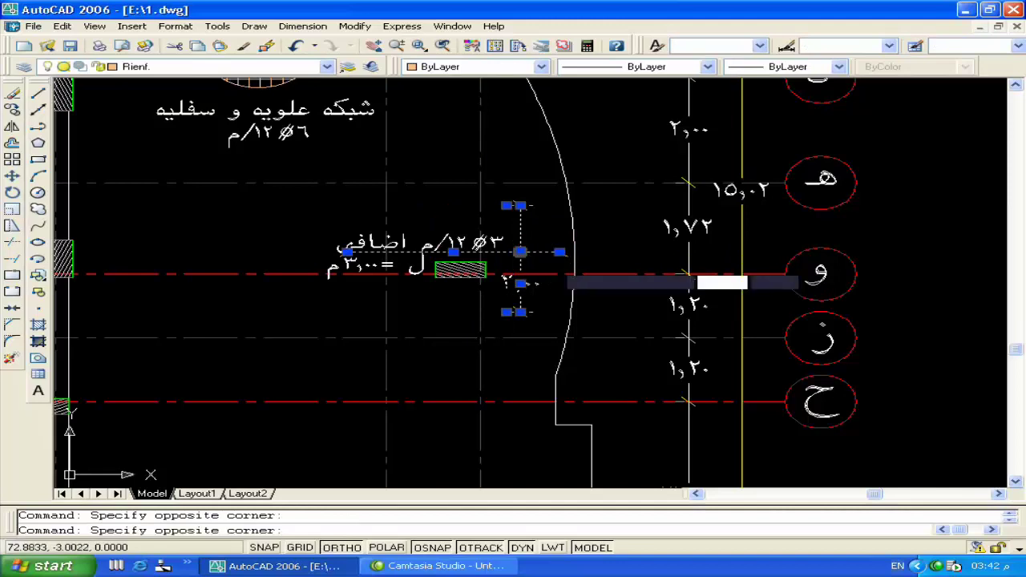
{"action": "left_click", "coordinate": [367, 254]}
{"action": "left_click", "coordinate": [328, 261]}
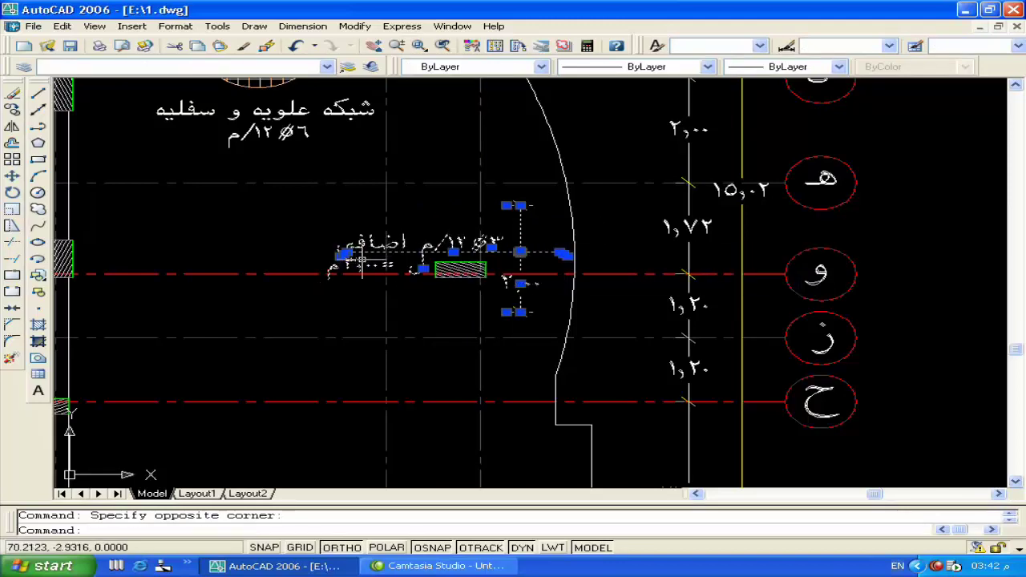
{"action": "type", "text": "co"}
{"action": "key", "text": "Return"}
{"action": "left_click", "coordinate": [360, 256]}
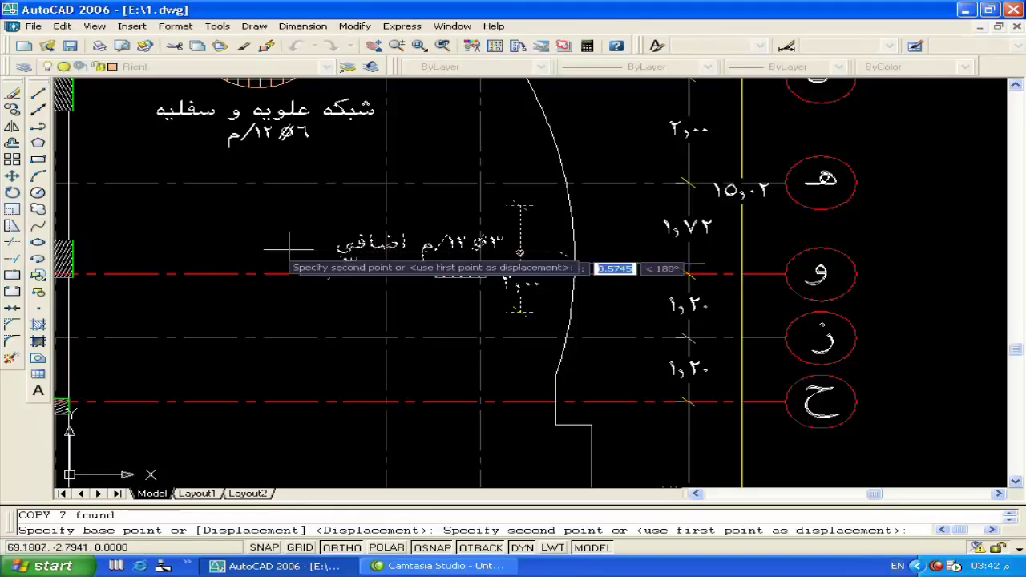
{"action": "scroll", "coordinate": [248, 250], "scroll_direction": "down", "scroll_amount": 5}
{"action": "left_click", "coordinate": [581, 255]}
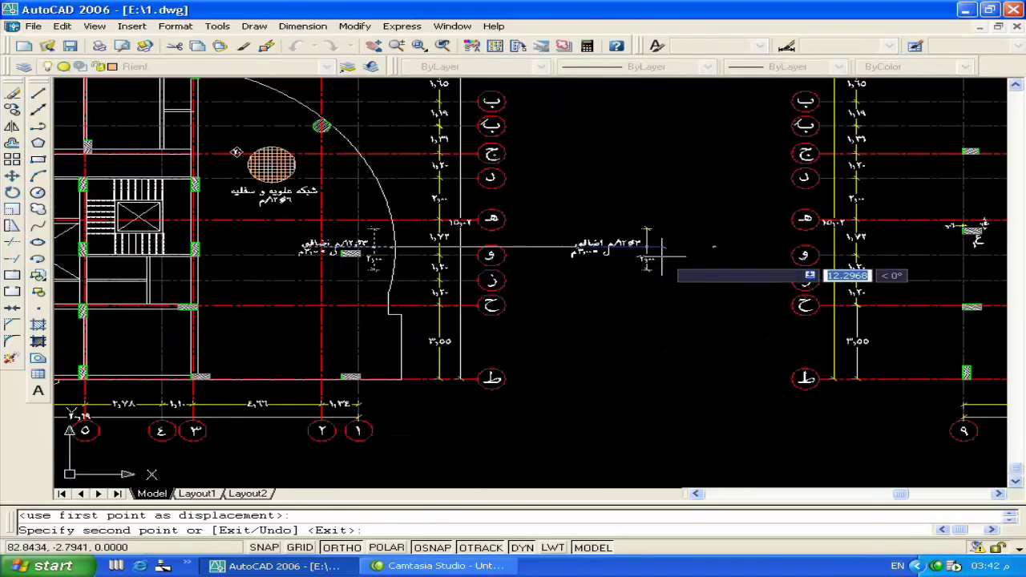
{"action": "key", "text": "Return"}
{"action": "scroll", "coordinate": [637, 258], "scroll_direction": "up", "scroll_amount": 2}
{"action": "scroll", "coordinate": [637, 258], "scroll_direction": "up", "scroll_amount": 4}
Rotate the copied label group 90° to a vertical orientation
{"action": "type", "text": "ro"}
{"action": "key", "text": "Return"}
{"action": "left_click", "coordinate": [743, 174]}
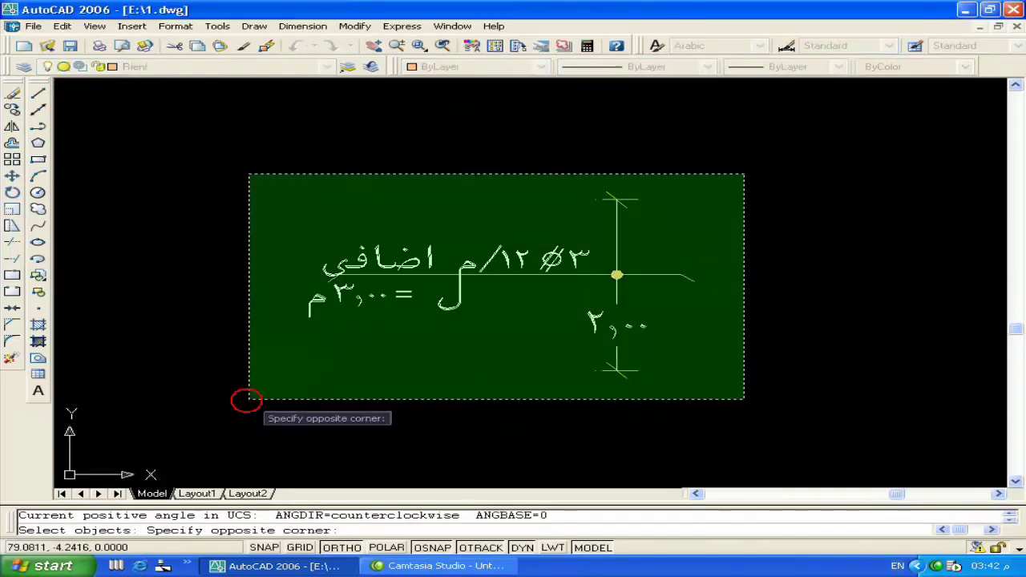
{"action": "left_click", "coordinate": [246, 399]}
{"action": "key", "text": "Return"}
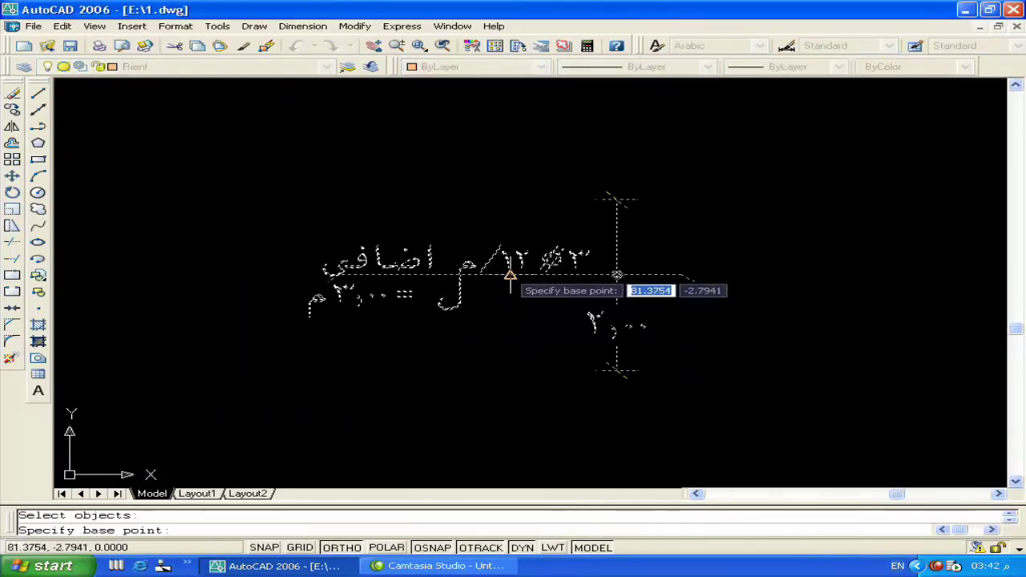
{"action": "left_click", "coordinate": [510, 277]}
{"action": "type", "text": "90"}
{"action": "key", "text": "Return"}
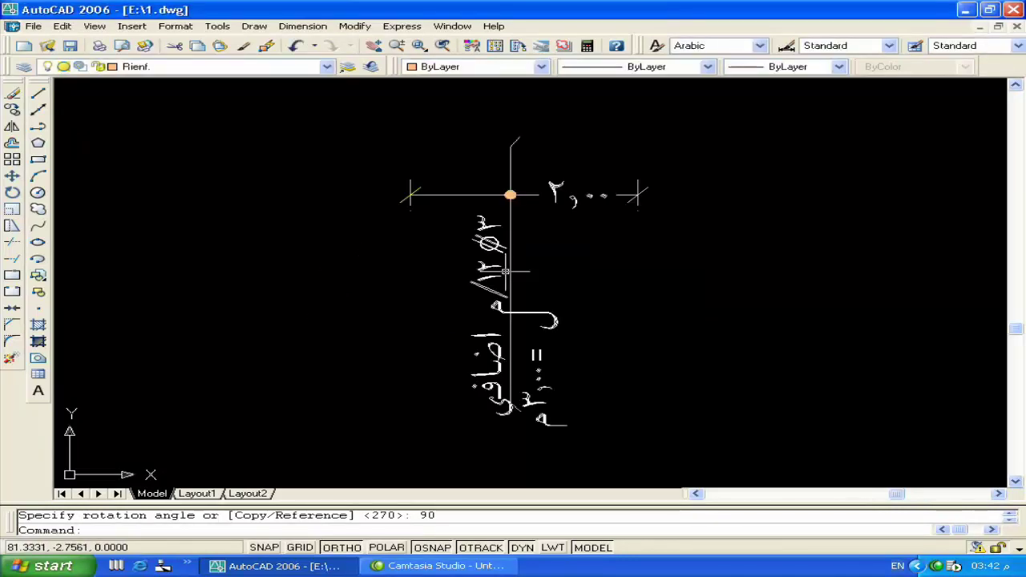
Move the rotated copy back beside the original bar
{"action": "type", "text": "m"}
{"action": "key", "text": "Return"}
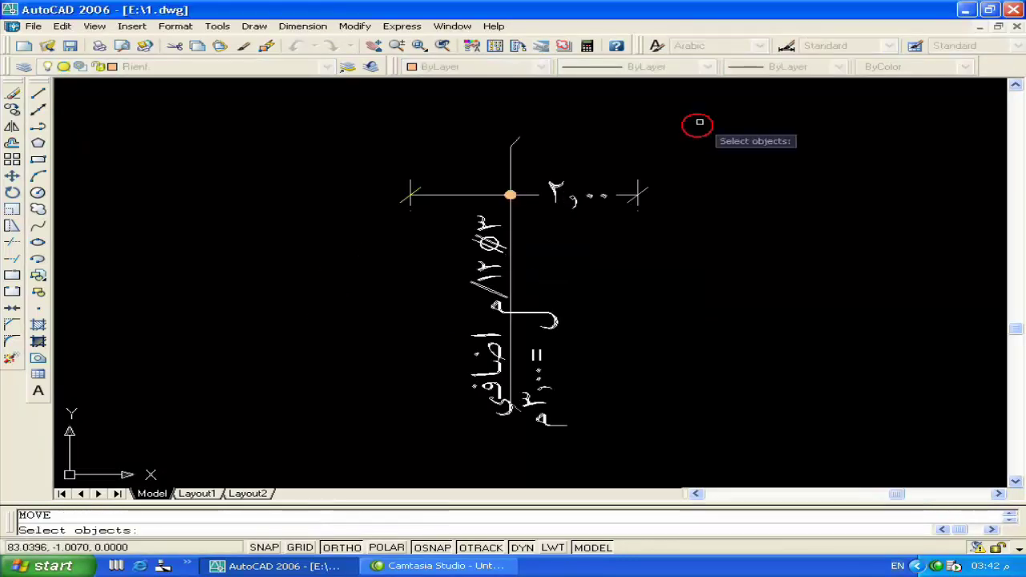
{"action": "left_click", "coordinate": [698, 122]}
{"action": "left_click", "coordinate": [355, 461]}
{"action": "key", "text": "Return"}
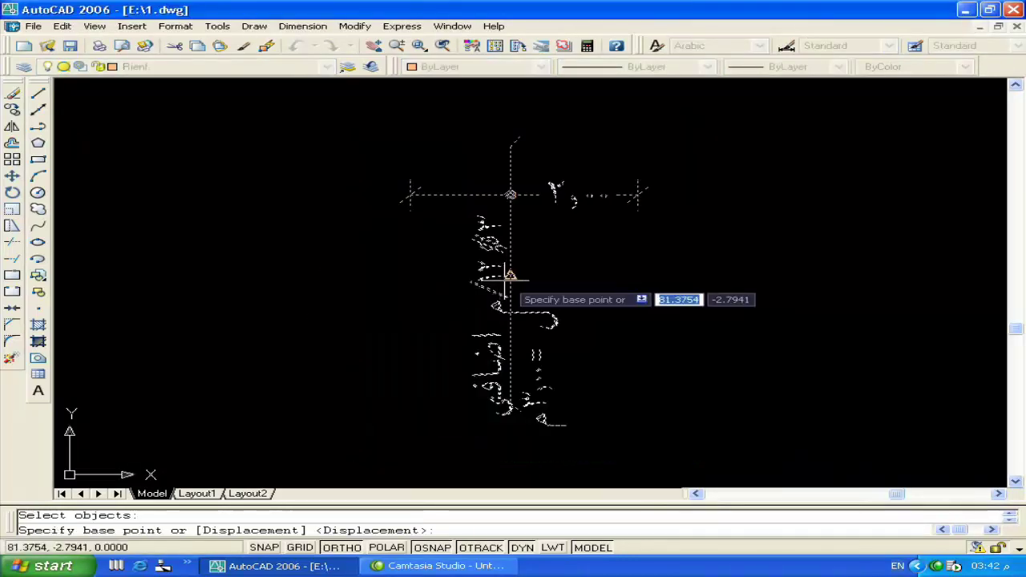
{"action": "left_click", "coordinate": [512, 280]}
{"action": "scroll", "coordinate": [519, 270], "scroll_direction": "down", "scroll_amount": 3}
{"action": "middle_click_drag", "start_coordinate": [131, 302], "coordinate": [332, 297]}
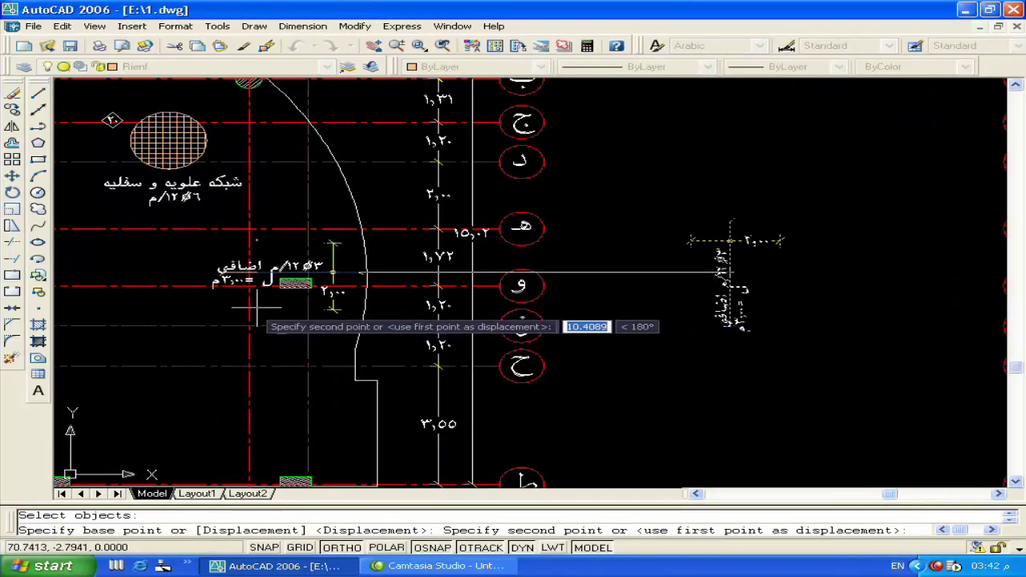
{"action": "scroll", "coordinate": [258, 304], "scroll_direction": "up", "scroll_amount": 3}
{"action": "scroll", "coordinate": [256, 303], "scroll_direction": "up", "scroll_amount": 2}
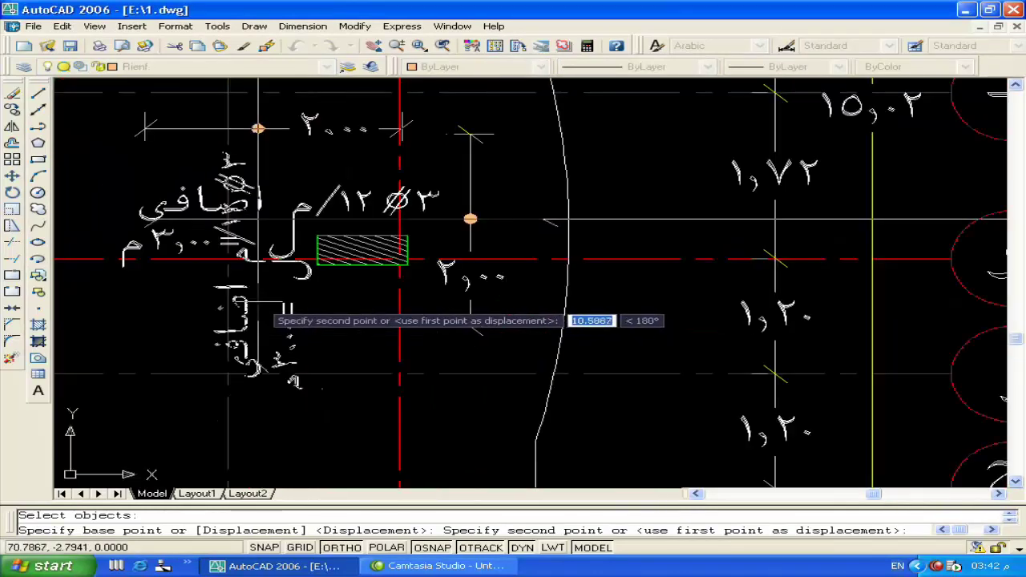
{"action": "left_click", "coordinate": [260, 300]}
{"action": "key", "text": "Return"}
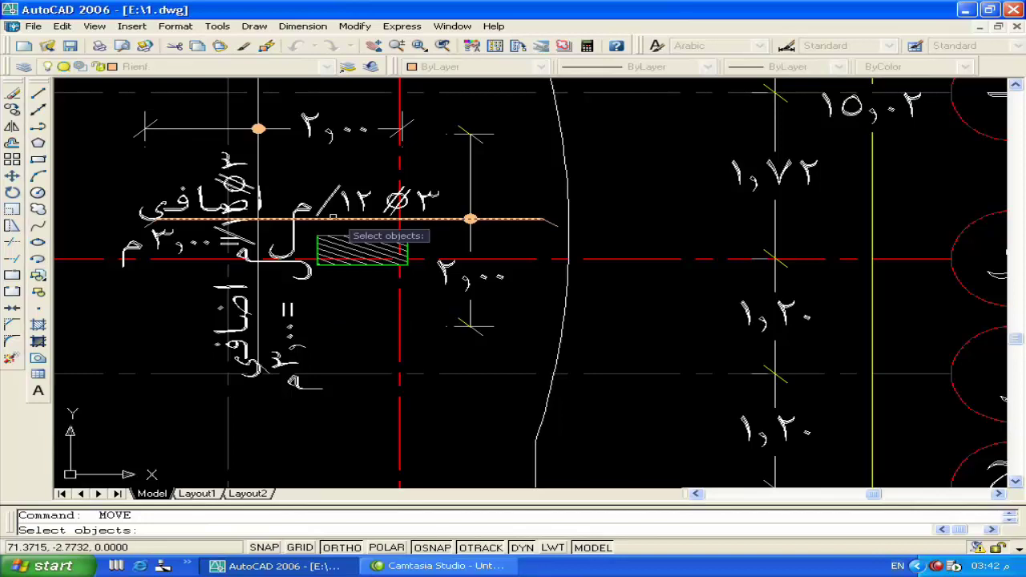
Reposition the ل = ٣,٠٠ م length text onto the horizontal bar line, right of the hatched beam
{"action": "key", "text": "Return"}
{"action": "type", "text": "m"}
{"action": "key", "text": "Return"}
{"action": "left_click", "coordinate": [346, 210]}
{"action": "key", "text": "Return"}
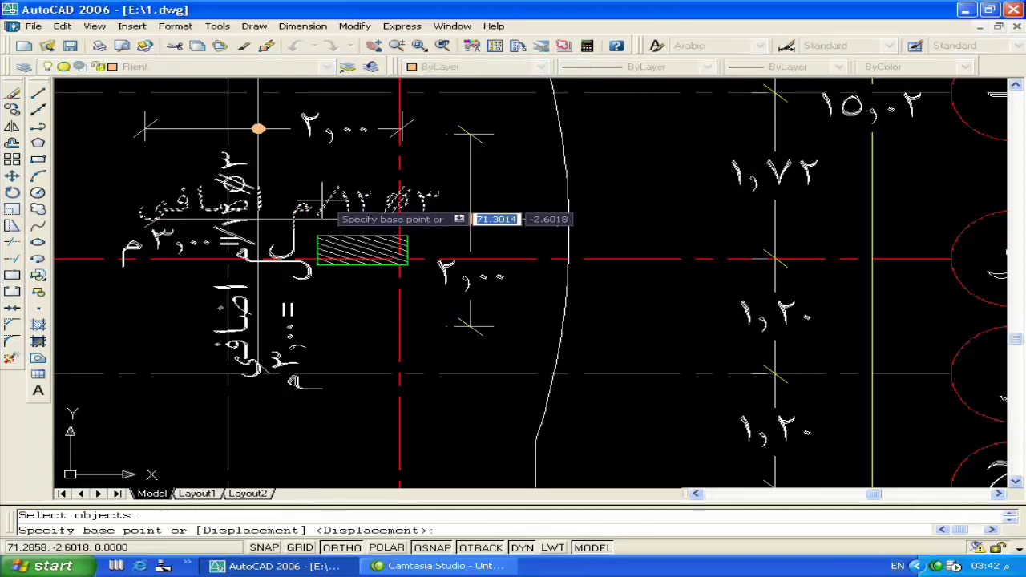
{"action": "left_click", "coordinate": [378, 210]}
{"action": "left_click", "coordinate": [479, 210]}
{"action": "key", "text": "Return"}
{"action": "left_click", "coordinate": [293, 237]}
{"action": "key", "text": "Return"}
{"action": "left_click", "coordinate": [302, 250]}
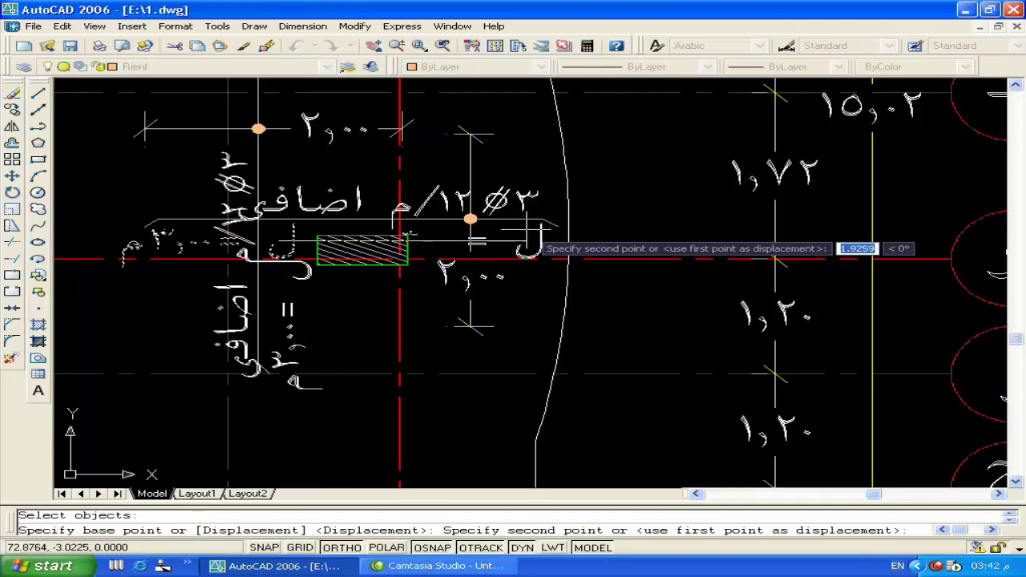
{"action": "left_click", "coordinate": [529, 225]}
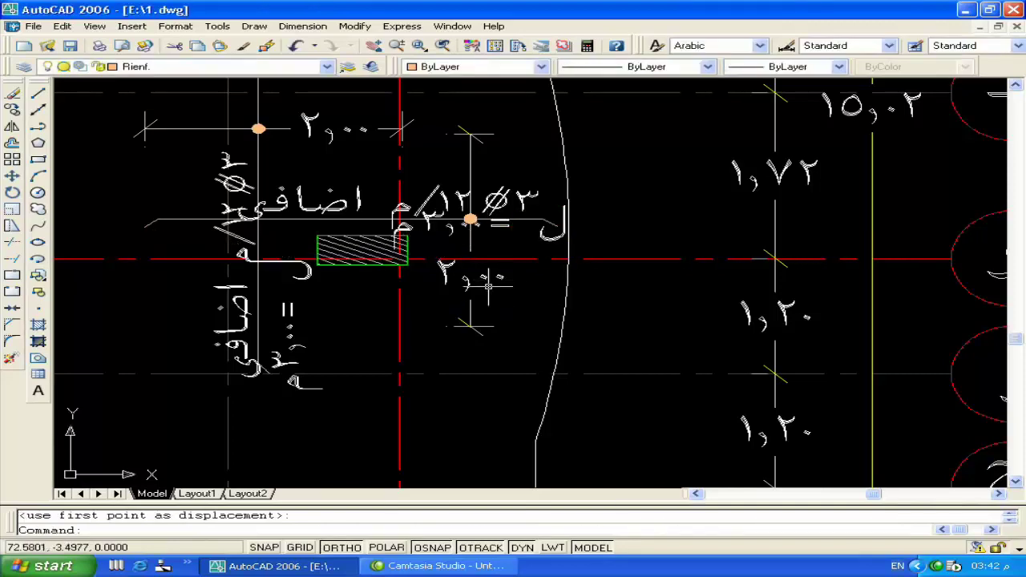
{"action": "key", "text": "Return"}
{"action": "left_click", "coordinate": [551, 229]}
{"action": "key", "text": "Return"}
{"action": "left_click", "coordinate": [664, 169]}
{"action": "left_click", "coordinate": [658, 187]}
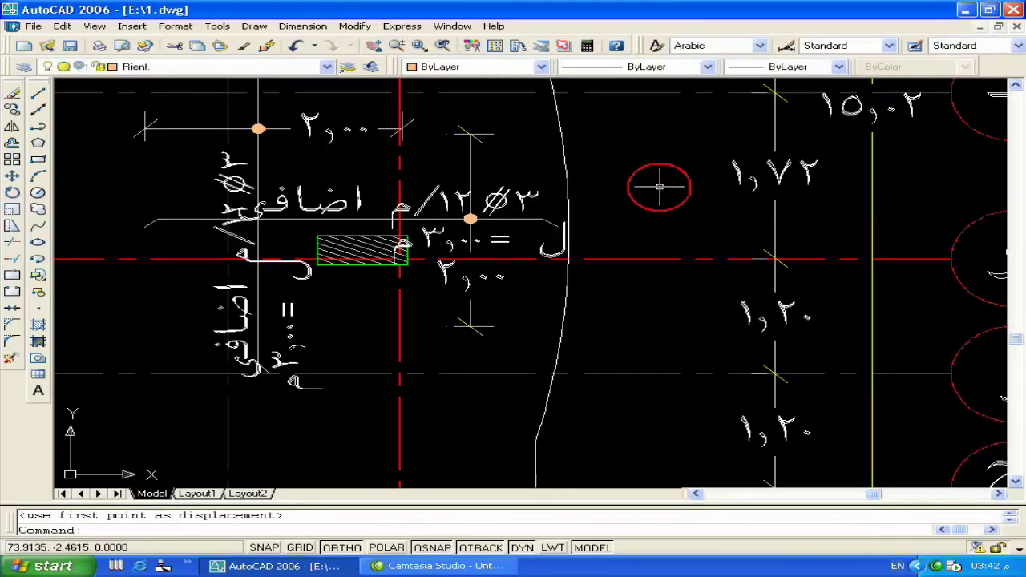
Shift the vertical label's text slightly left so it lines up
{"action": "middle_click_drag", "start_coordinate": [381, 329], "coordinate": [454, 331]}
{"action": "key", "text": "Return"}
{"action": "left_click", "coordinate": [310, 301]}
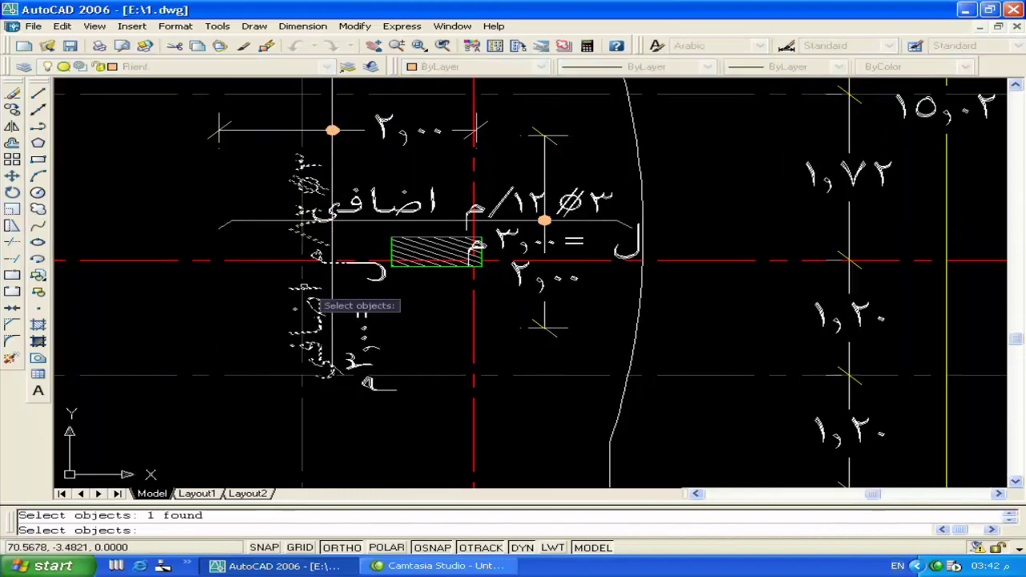
{"action": "key", "text": "Return"}
{"action": "left_click", "coordinate": [217, 283]}
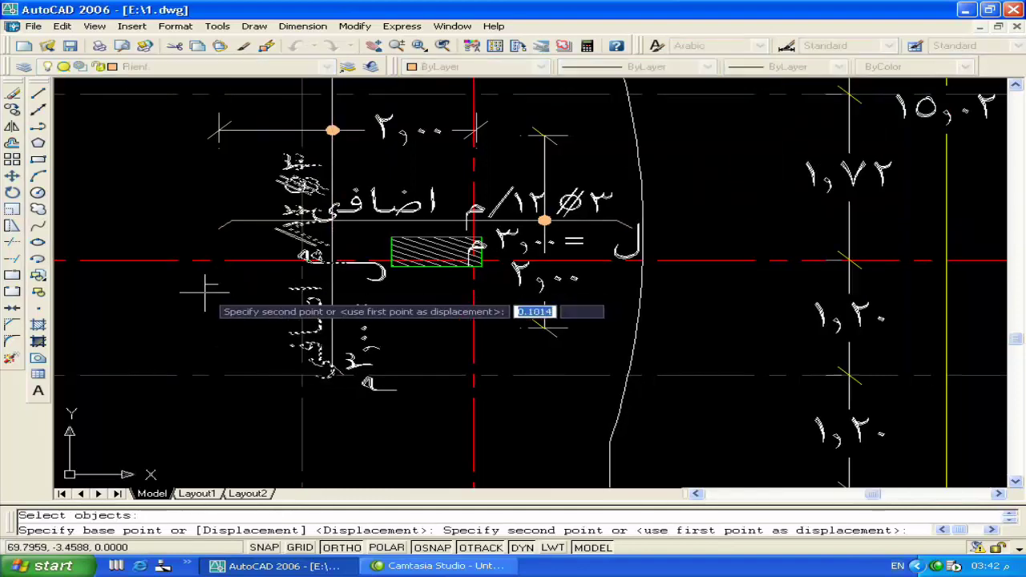
{"action": "left_click", "coordinate": [203, 284]}
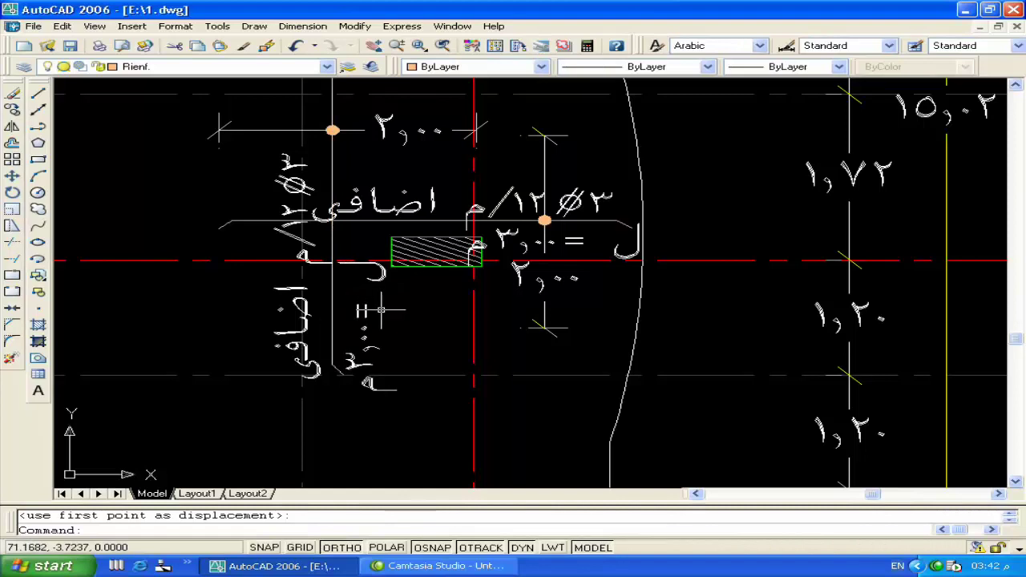
{"action": "scroll", "coordinate": [374, 287], "scroll_direction": "down", "scroll_amount": 2}
{"action": "middle_click_drag", "start_coordinate": [381, 321], "coordinate": [398, 366]}
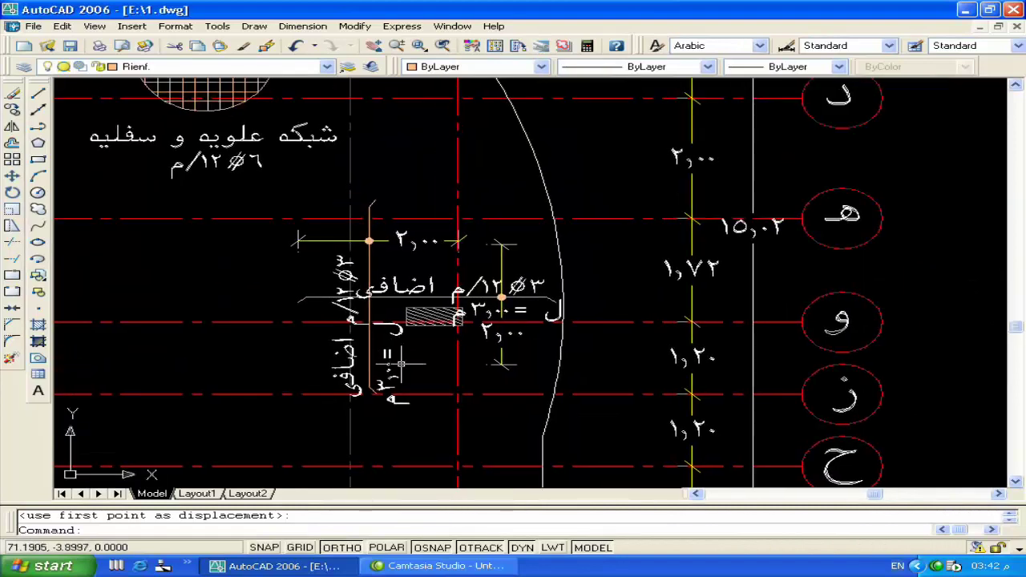
Stretch the upper horizontal dimension's left end so it reads ٣,٢٥ instead of ٢,٠٠
{"action": "left_click", "coordinate": [416, 241]}
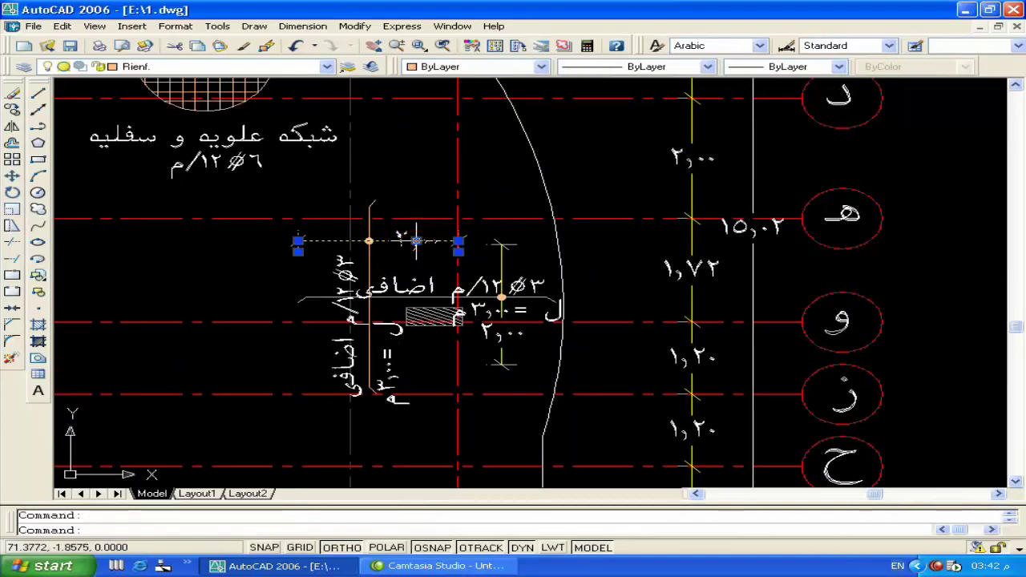
{"action": "left_click", "coordinate": [458, 251]}
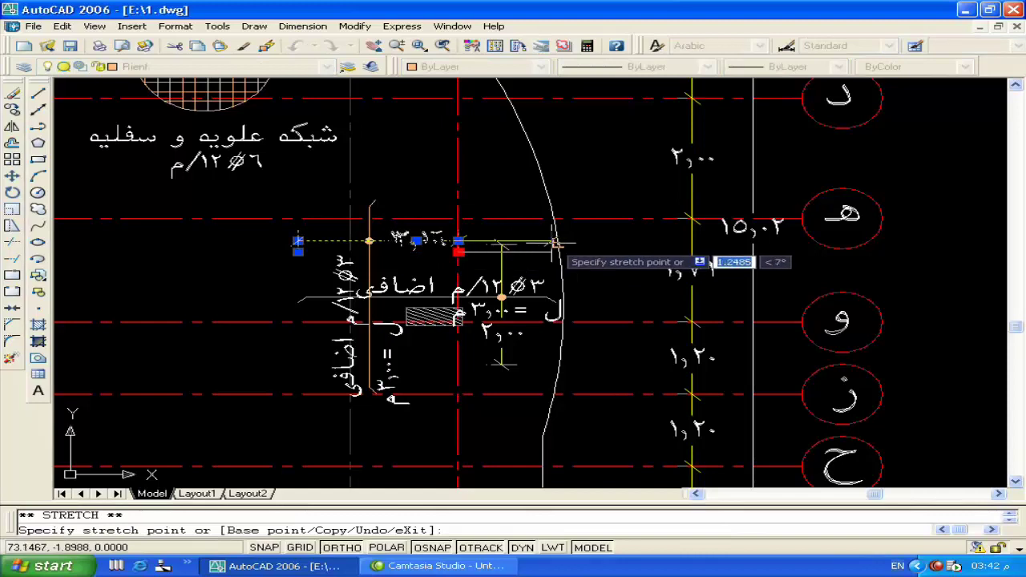
{"action": "key", "text": "Escape"}
{"action": "key", "text": "Escape"}
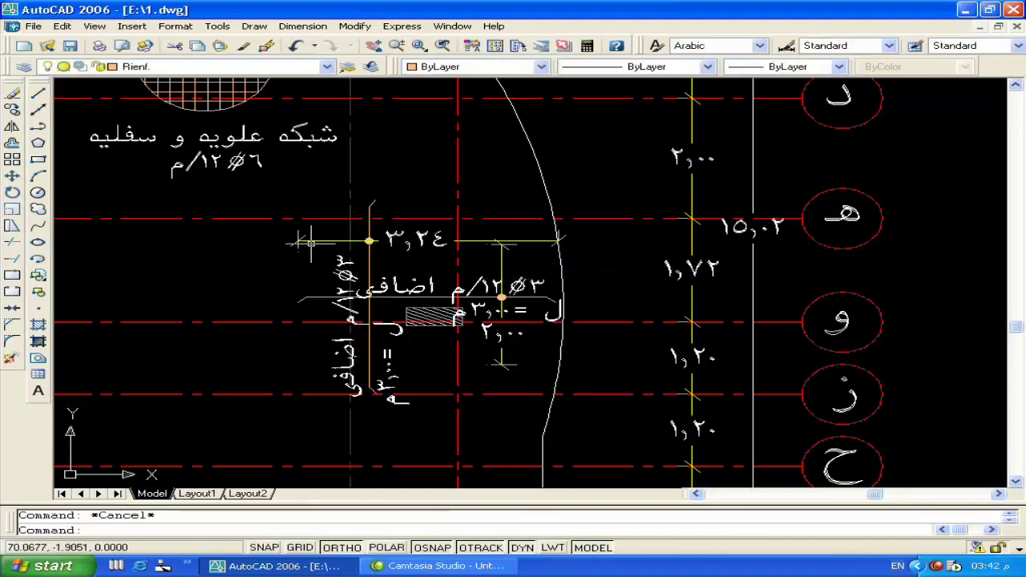
{"action": "left_click", "coordinate": [309, 240]}
{"action": "left_click", "coordinate": [297, 250]}
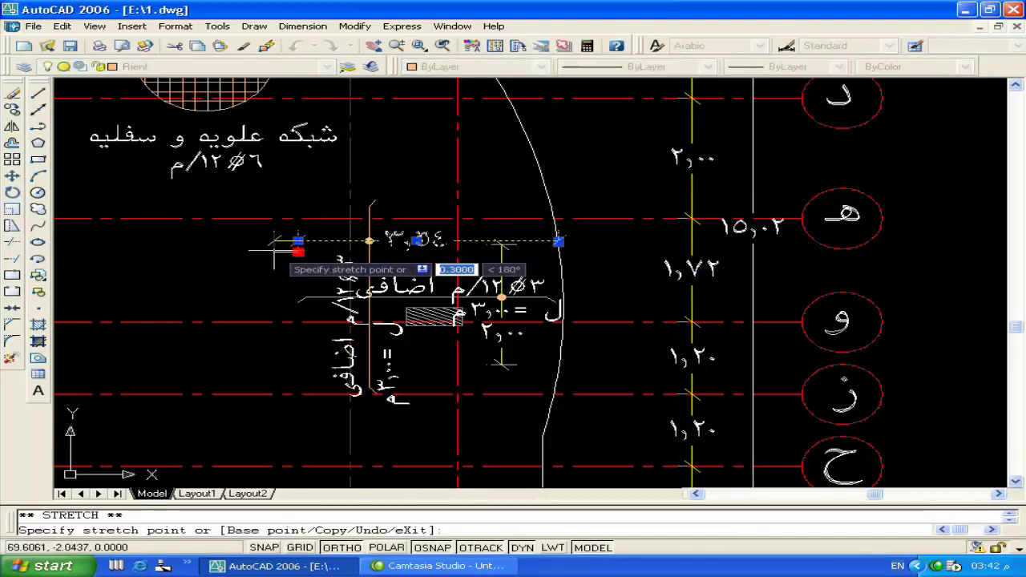
{"action": "type", "text": ".01"}
{"action": "key", "text": "Return"}
{"action": "key", "text": "Escape"}
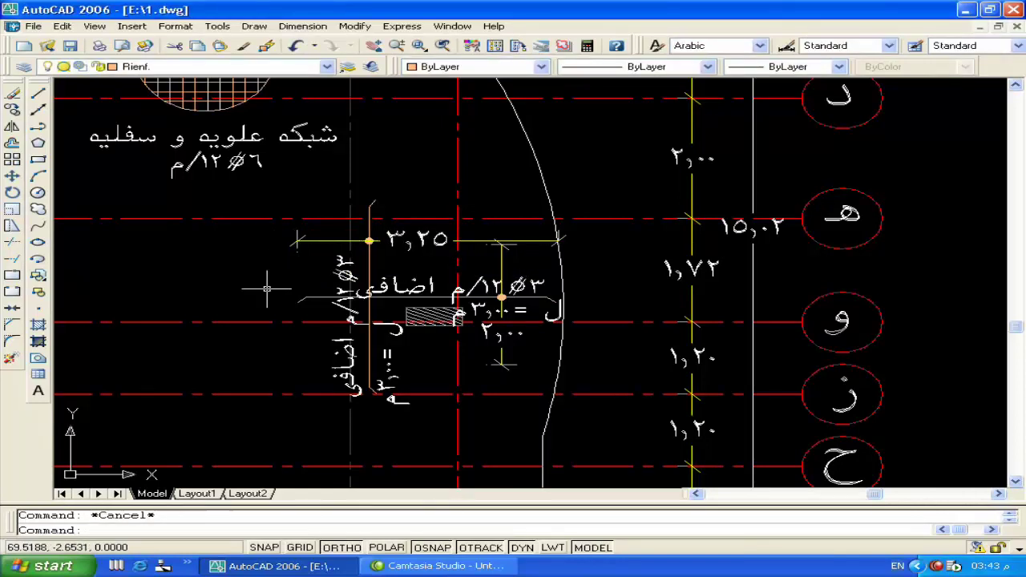
{"action": "scroll", "coordinate": [266, 288], "scroll_direction": "down", "scroll_amount": 3}
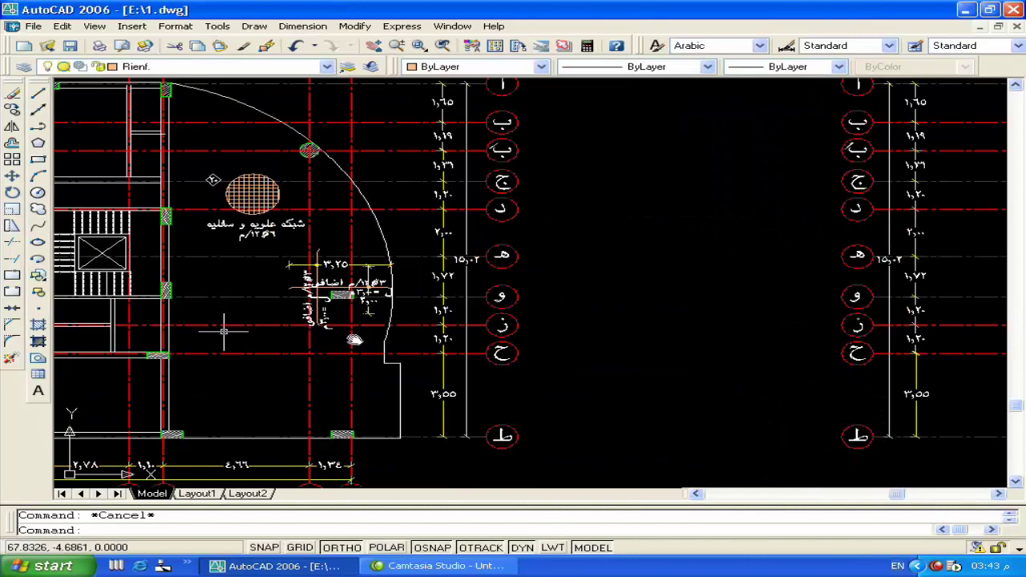
Draw a vertical and a horizontal bar line inside the top-left bay
{"action": "middle_click_drag", "start_coordinate": [223, 330], "coordinate": [378, 314]}
{"action": "scroll", "coordinate": [477, 276], "scroll_direction": "up", "scroll_amount": 4}
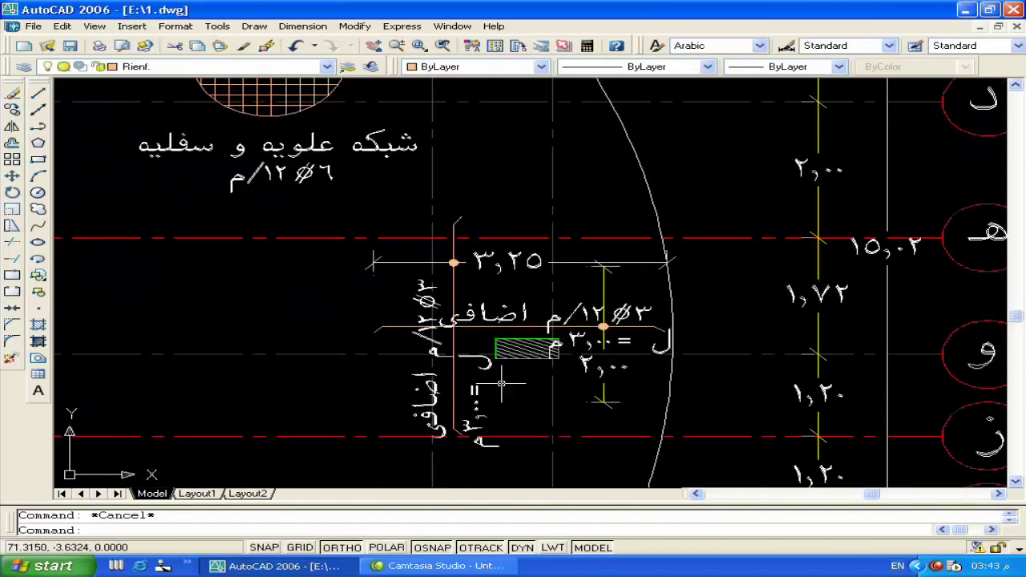
{"action": "middle_click_drag", "start_coordinate": [501, 384], "coordinate": [547, 326]}
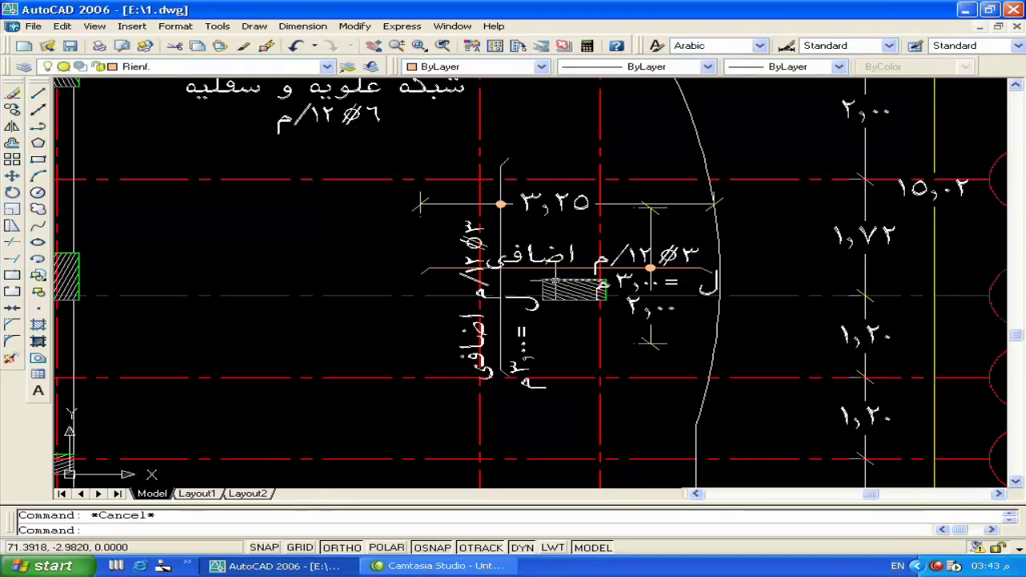
{"action": "scroll", "coordinate": [496, 289], "scroll_direction": "down", "scroll_amount": 3}
{"action": "middle_click_drag", "start_coordinate": [473, 352], "coordinate": [771, 388]}
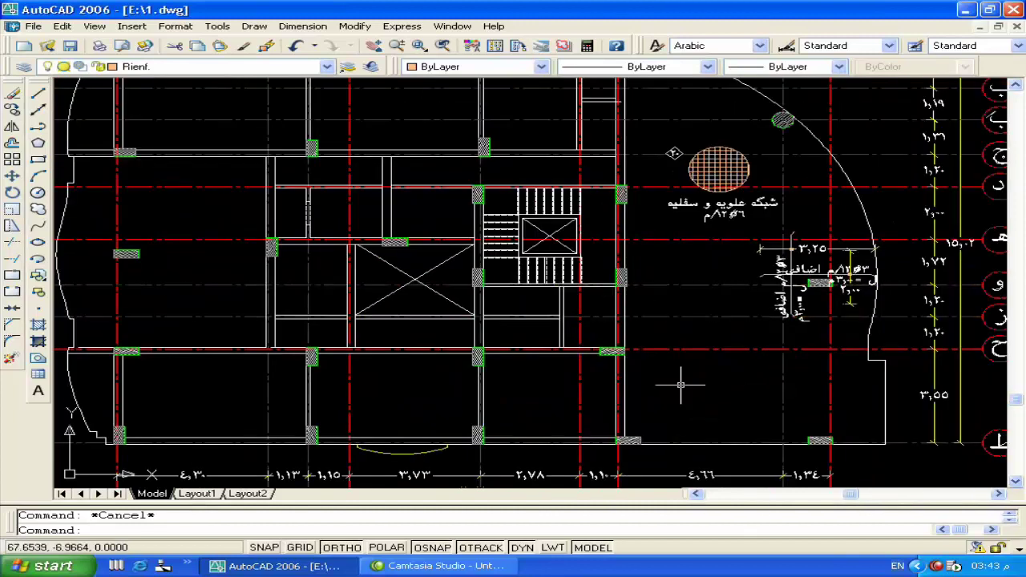
{"action": "middle_click_drag", "start_coordinate": [513, 242], "coordinate": [544, 354]}
{"action": "scroll", "coordinate": [239, 190], "scroll_direction": "up", "scroll_amount": 5}
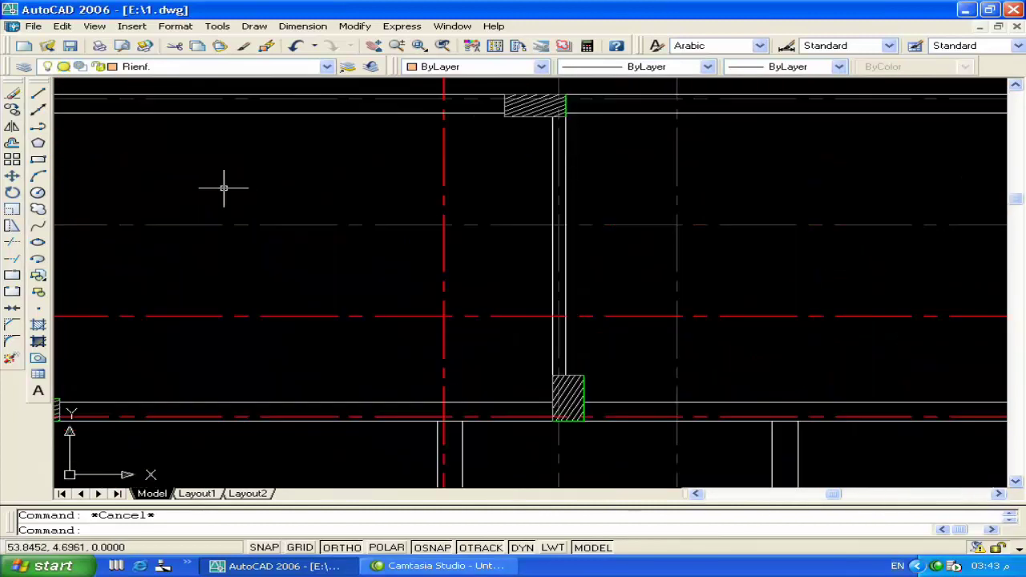
{"action": "middle_click_drag", "start_coordinate": [222, 186], "coordinate": [503, 284]}
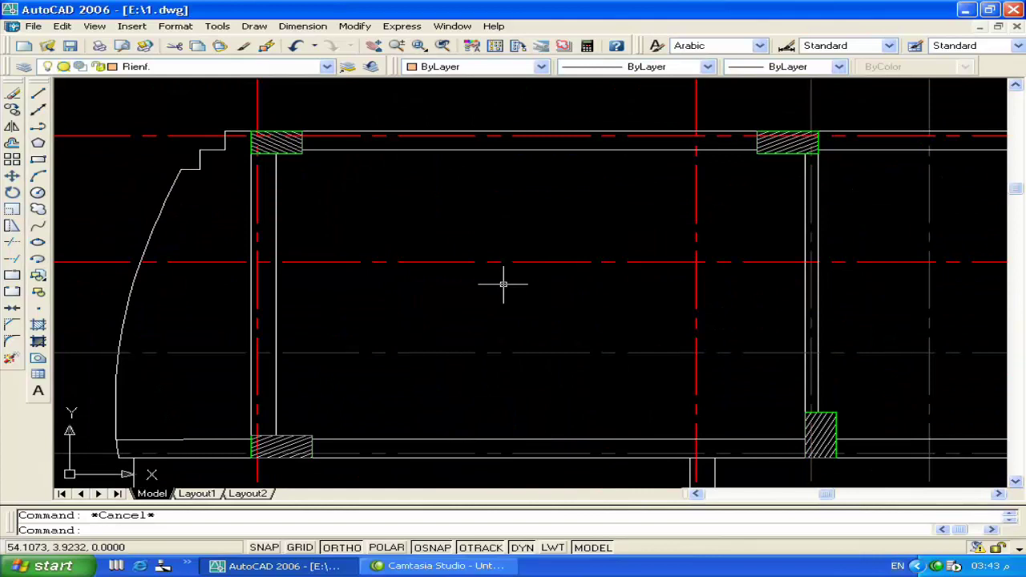
{"action": "type", "text": "l"}
{"action": "key", "text": "Return"}
{"action": "left_click", "coordinate": [342, 172]}
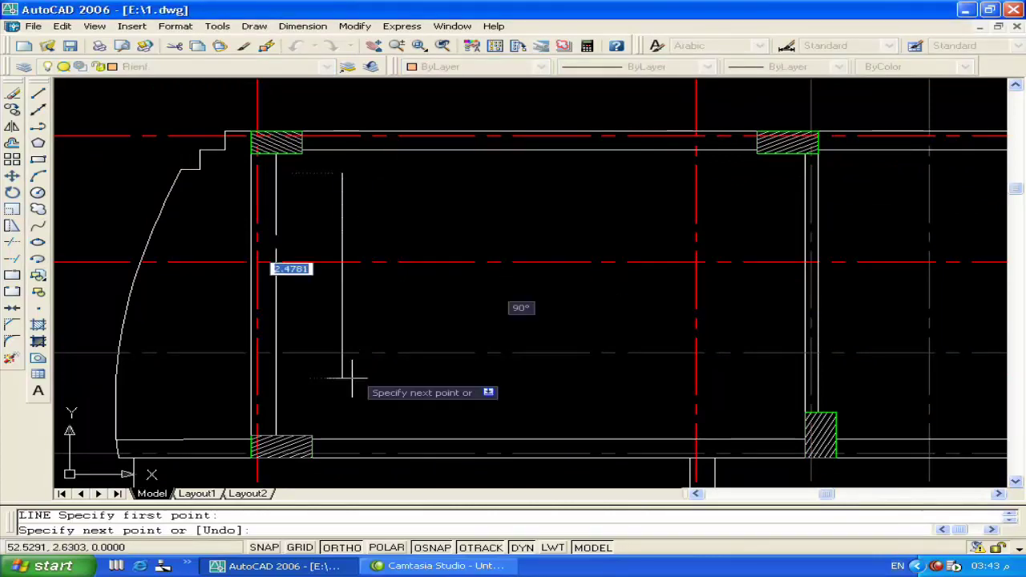
{"action": "left_click", "coordinate": [343, 403]}
{"action": "key", "text": "Return"}
{"action": "key", "text": "Return"}
{"action": "left_click", "coordinate": [305, 377]}
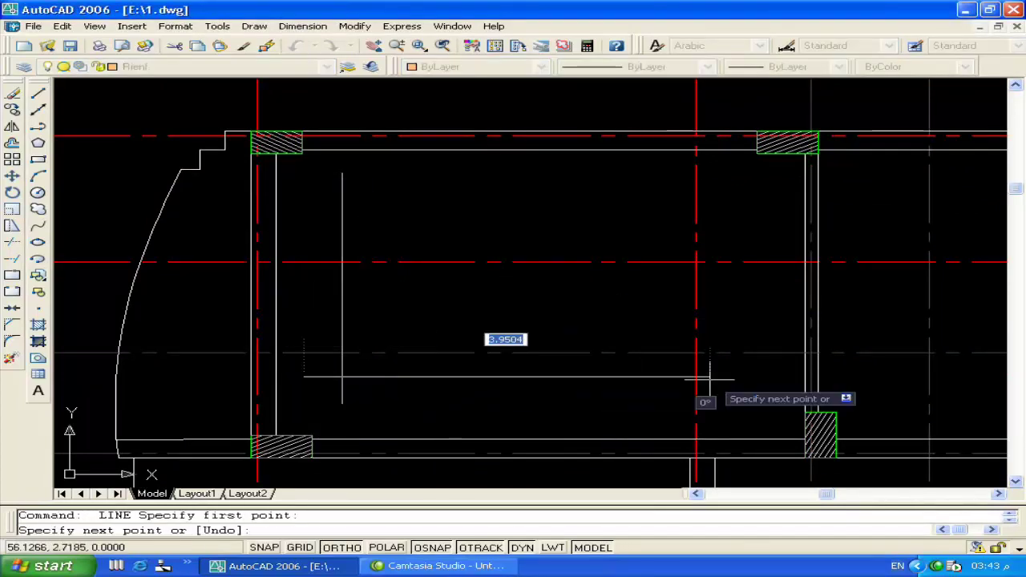
{"action": "left_click", "coordinate": [735, 376]}
{"action": "key", "text": "Return"}
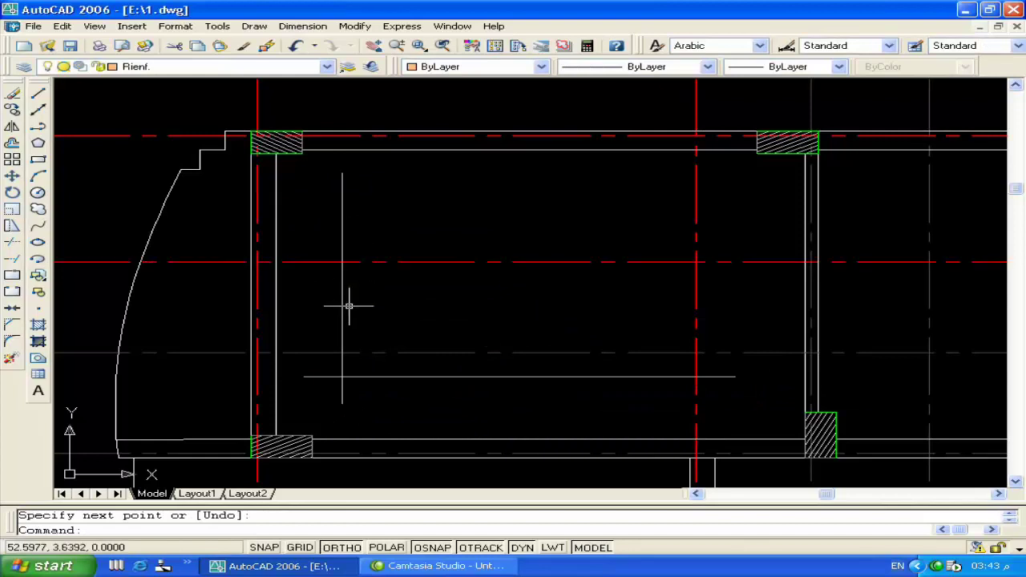
Copy the vertical bar line a short distance to the right
{"action": "type", "text": "c"}
{"action": "key", "text": "Return"}
{"action": "left_click", "coordinate": [342, 305]}
{"action": "key", "text": "Return"}
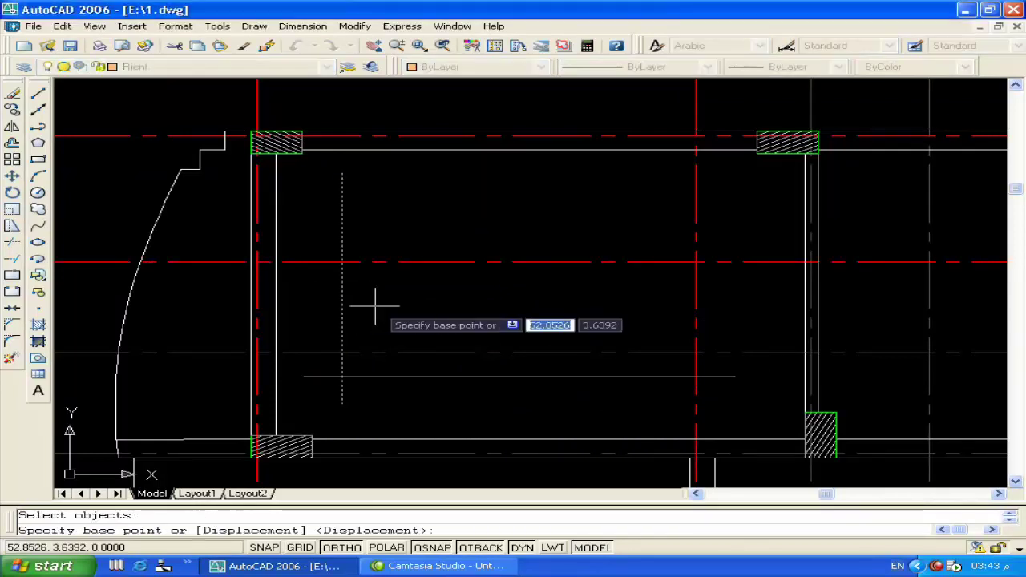
{"action": "left_click", "coordinate": [375, 306]}
{"action": "left_click", "coordinate": [388, 303]}
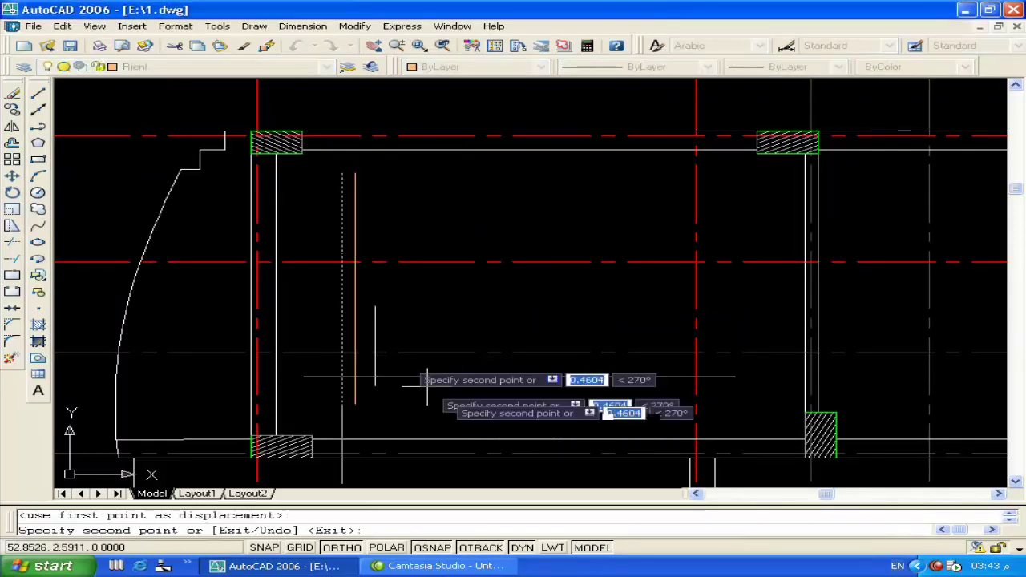
{"action": "key", "text": "Return"}
{"action": "scroll", "coordinate": [641, 346], "scroll_direction": "down", "scroll_amount": 5}
{"action": "scroll", "coordinate": [765, 333], "scroll_direction": "up", "scroll_amount": 4}
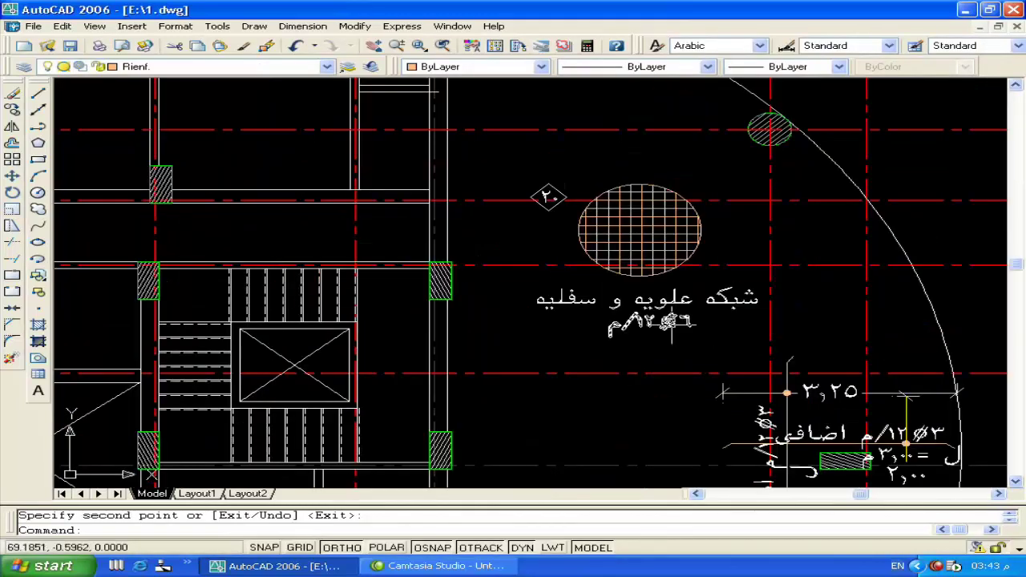
Copy the ٦Ø١٢/م bar label from the mesh note into the left bay and select the copy
{"action": "double_click", "coordinate": [671, 325]}
{"action": "key", "text": "Return"}
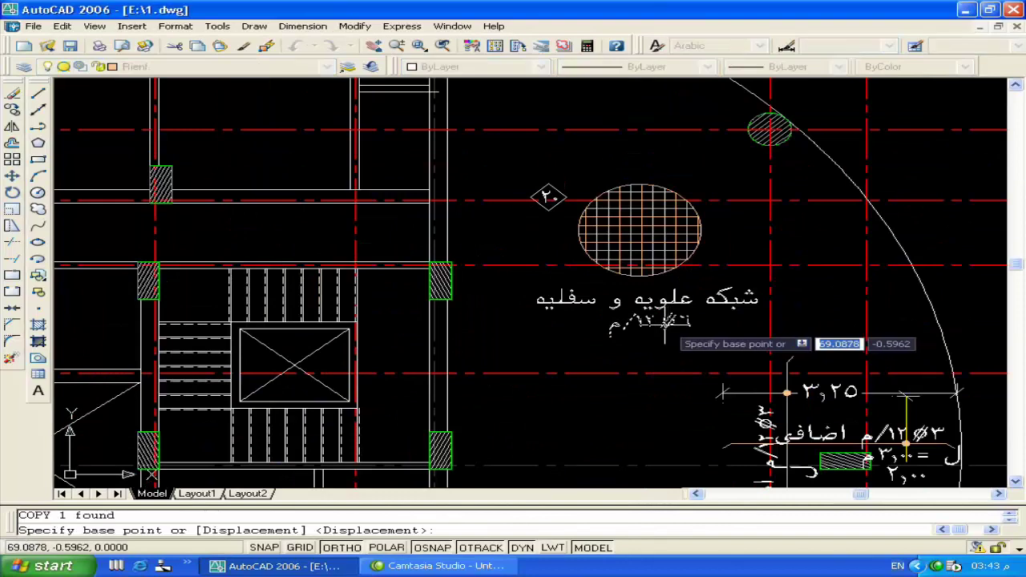
{"action": "left_click", "coordinate": [670, 325]}
{"action": "scroll", "coordinate": [670, 325], "scroll_direction": "down", "scroll_amount": 4}
{"action": "middle_click_drag", "start_coordinate": [513, 240], "coordinate": [593, 327]}
{"action": "scroll", "coordinate": [423, 304], "scroll_direction": "up", "scroll_amount": 3}
{"action": "key", "text": "F8"}
{"action": "left_click", "coordinate": [420, 366]}
{"action": "key", "text": "Return"}
{"action": "scroll", "coordinate": [405, 367], "scroll_direction": "up", "scroll_amount": 3}
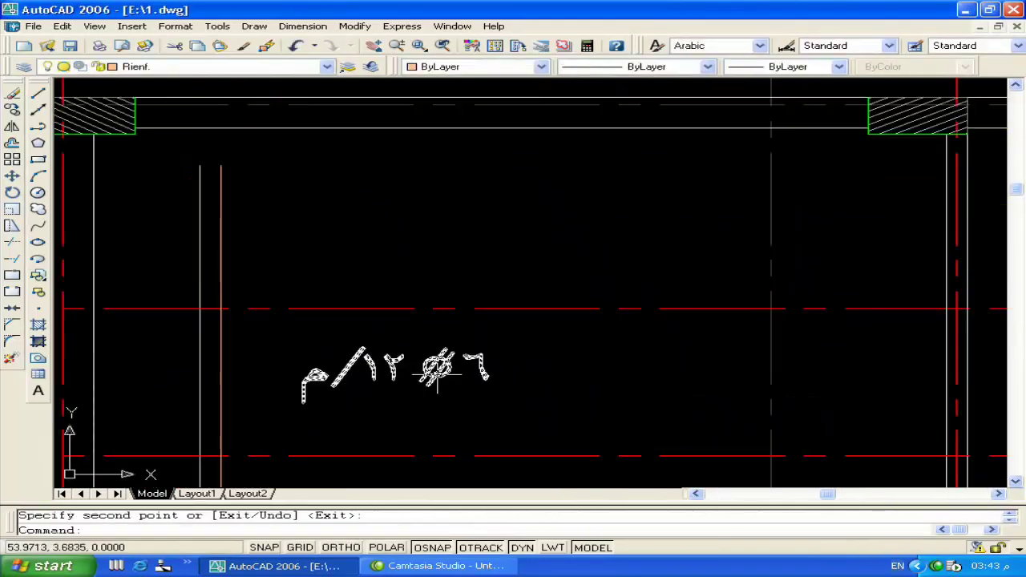
{"action": "left_click", "coordinate": [437, 369]}
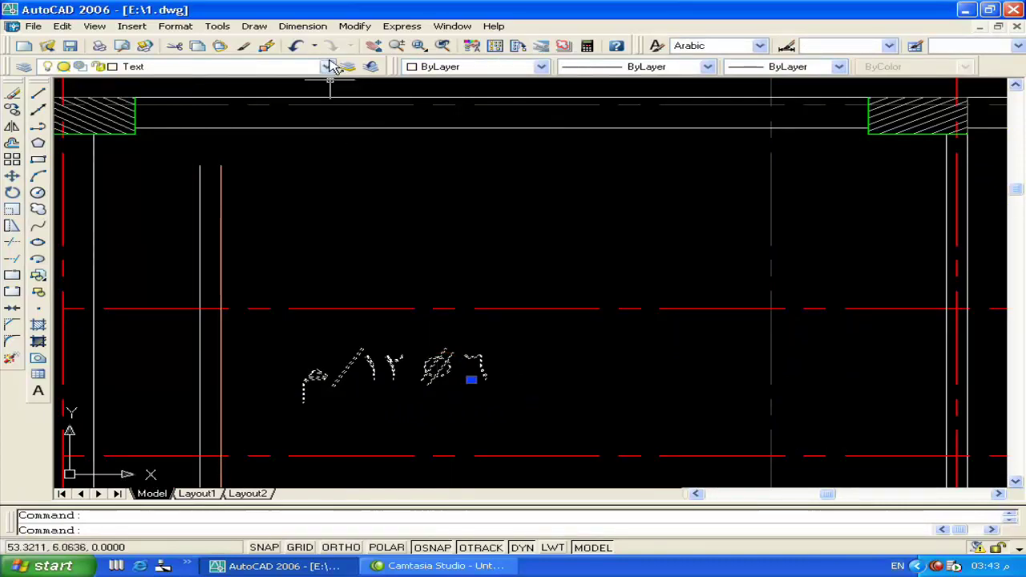
{"action": "left_click", "coordinate": [354, 26]}
Edit the copied label's contents to read ٦Ø١٠/م, then close the Properties palette
{"action": "left_click", "coordinate": [370, 44]}
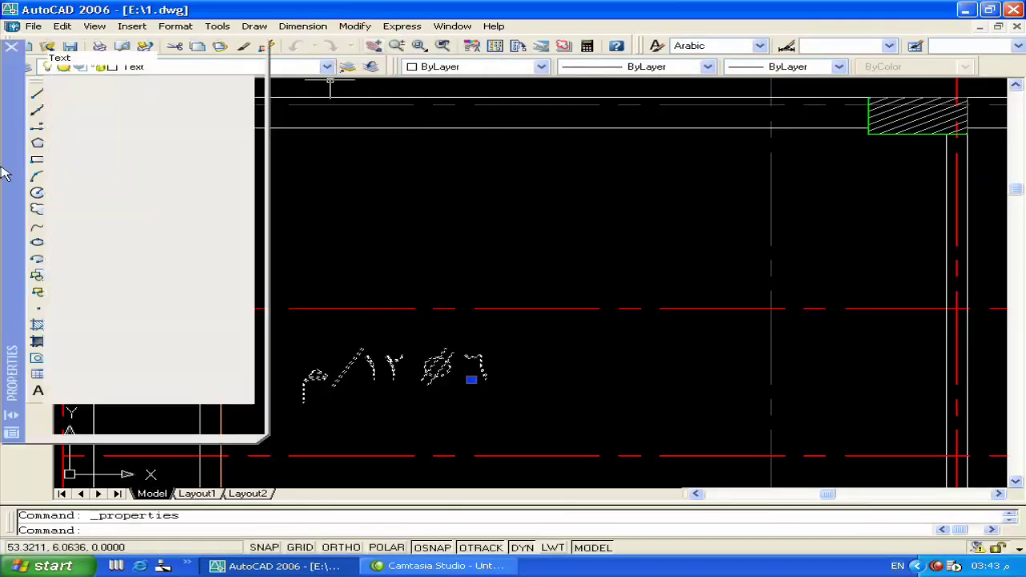
{"action": "left_click", "coordinate": [149, 216]}
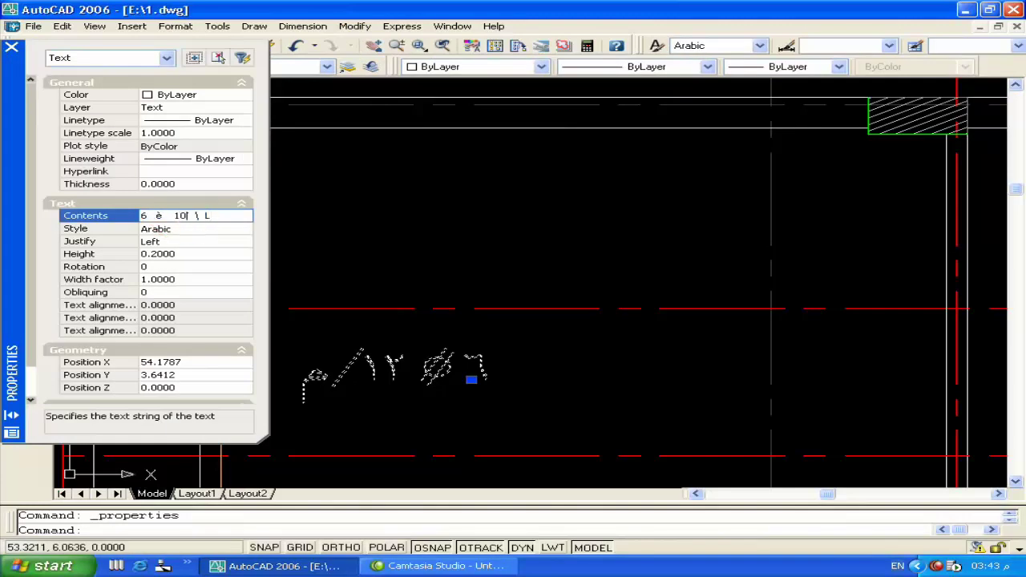
{"action": "left_click", "coordinate": [85, 228]}
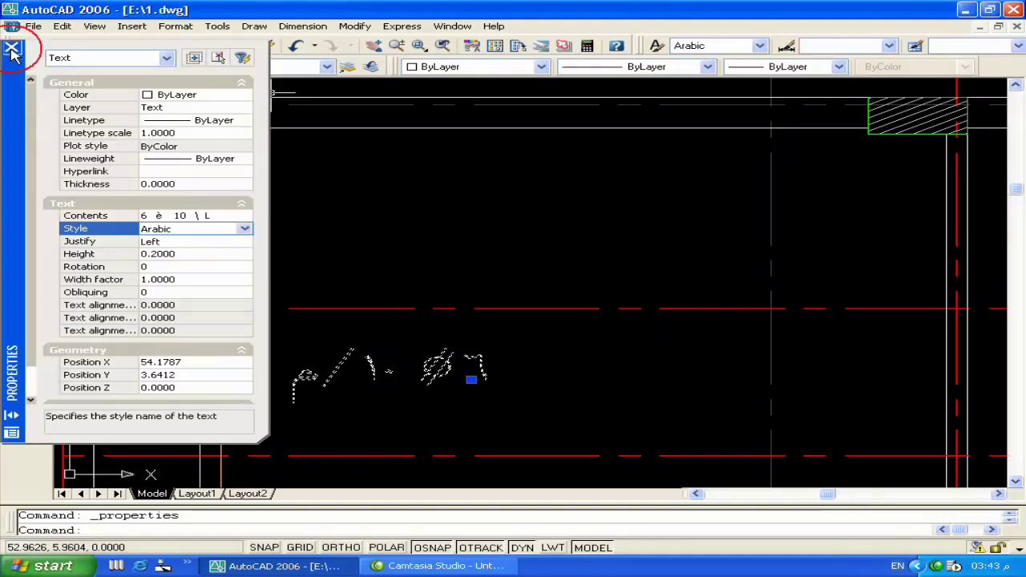
{"action": "left_click", "coordinate": [12, 50]}
{"action": "scroll", "coordinate": [281, 289], "scroll_direction": "down", "scroll_amount": 1}
{"action": "scroll", "coordinate": [366, 337], "scroll_direction": "down", "scroll_amount": 2}
{"action": "scroll", "coordinate": [918, 381], "scroll_direction": "up", "scroll_amount": 1}
Copy the diamond marker into the left bay and renumber it 12
{"action": "scroll", "coordinate": [881, 375], "scroll_direction": "up", "scroll_amount": 3}
{"action": "left_click", "coordinate": [800, 359]}
{"action": "left_click", "coordinate": [927, 282]}
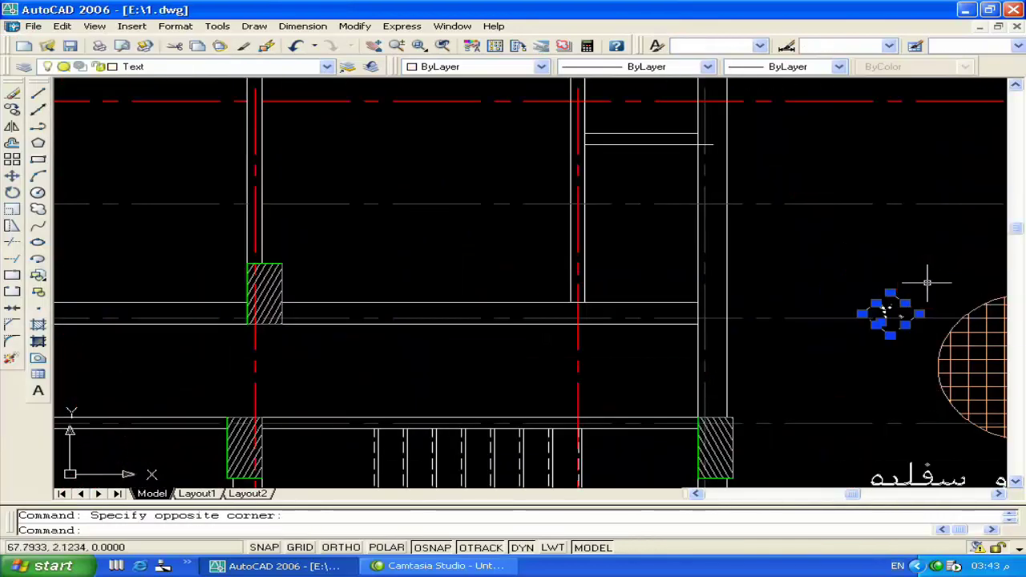
{"action": "type", "text": "co"}
{"action": "key", "text": "Return"}
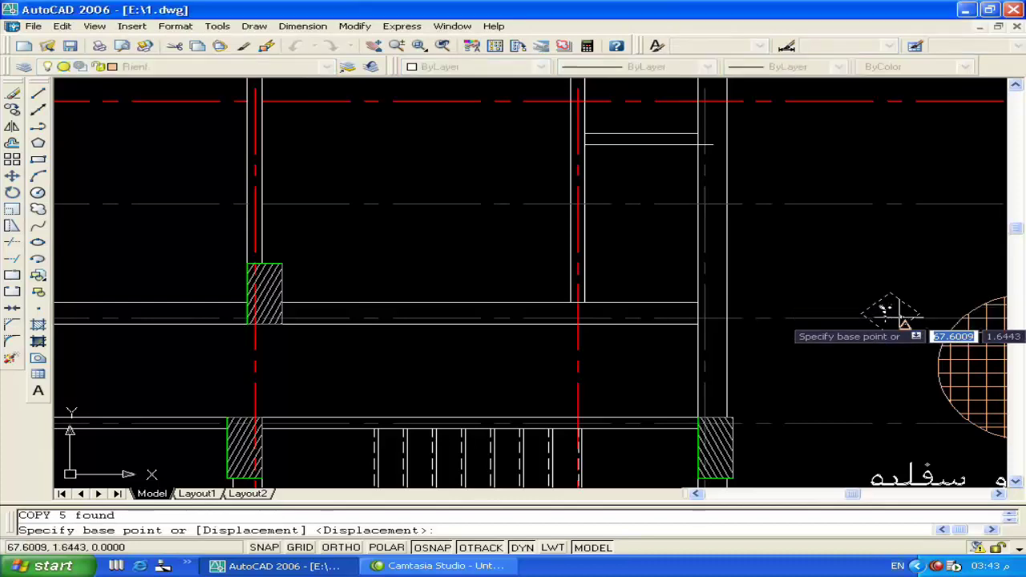
{"action": "left_click", "coordinate": [885, 312]}
{"action": "scroll", "coordinate": [903, 308], "scroll_direction": "down", "scroll_amount": 5}
{"action": "scroll", "coordinate": [521, 245], "scroll_direction": "up", "scroll_amount": 4}
{"action": "left_click", "coordinate": [509, 252]}
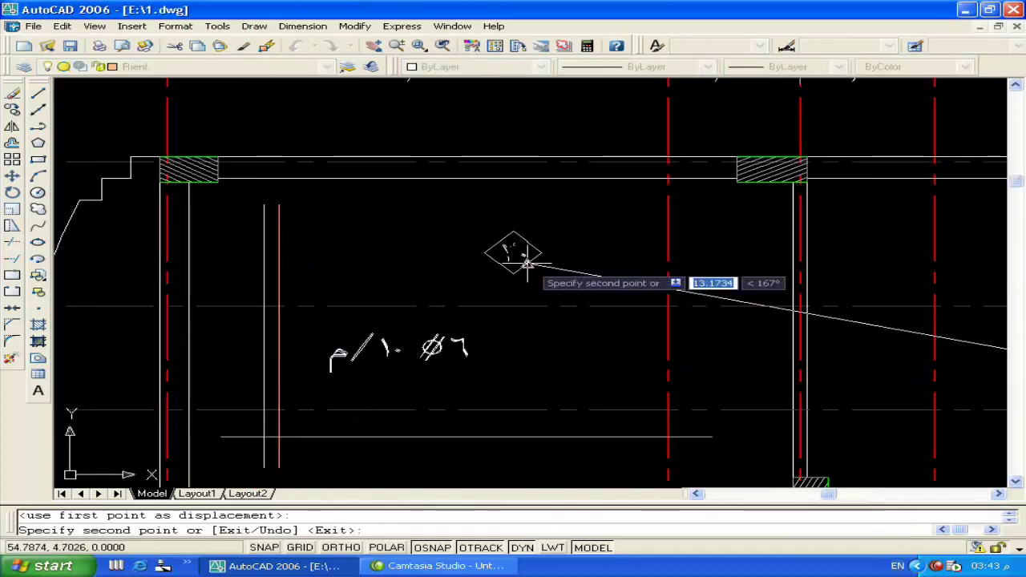
{"action": "key", "text": "Return"}
{"action": "double_click", "coordinate": [510, 251]}
{"action": "type", "text": "12"}
{"action": "key", "text": "Return"}
Move the ٦Ø١٠/م bar label onto the left bay's horizontal bar line
{"action": "key", "text": "Return"}
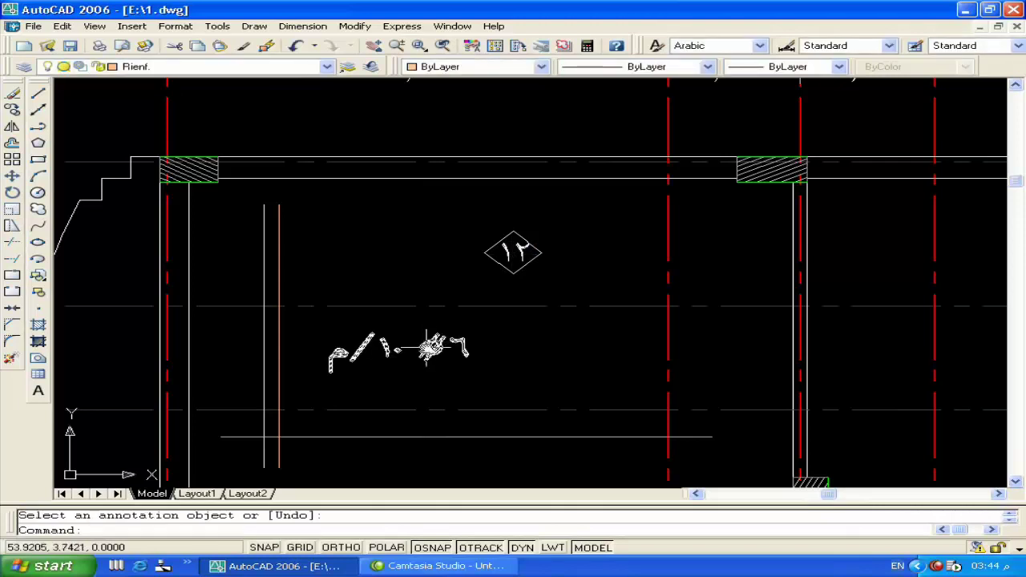
{"action": "middle_click_drag", "start_coordinate": [425, 368], "coordinate": [452, 324]}
{"action": "double_click", "coordinate": [453, 319]}
{"action": "key", "text": "Escape"}
{"action": "type", "text": "m"}
{"action": "key", "text": "Return"}
{"action": "left_click", "coordinate": [453, 312]}
{"action": "key", "text": "Return"}
{"action": "left_click", "coordinate": [423, 300]}
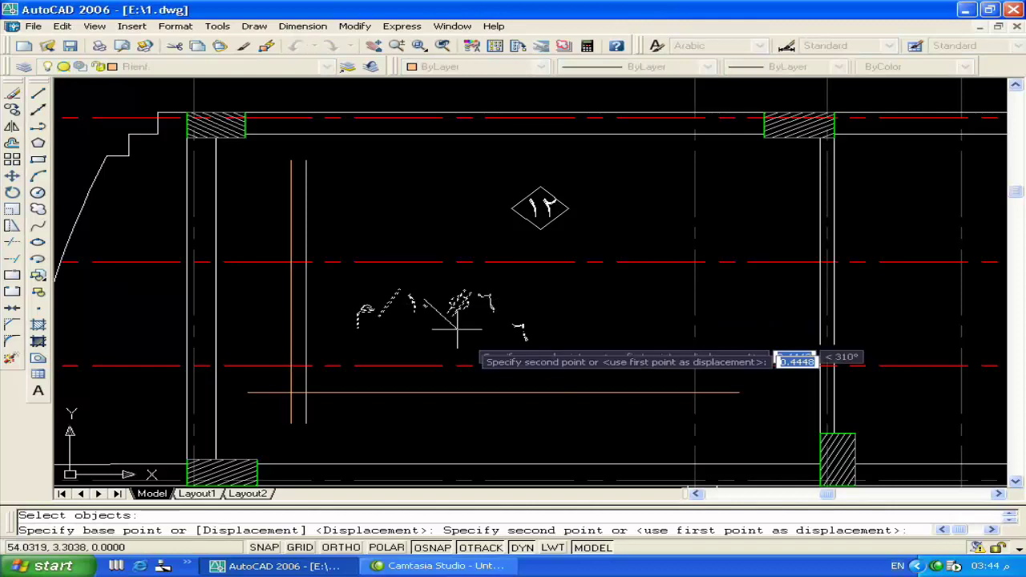
{"action": "scroll", "coordinate": [458, 329], "scroll_direction": "up", "scroll_amount": 5}
{"action": "left_click", "coordinate": [461, 368]}
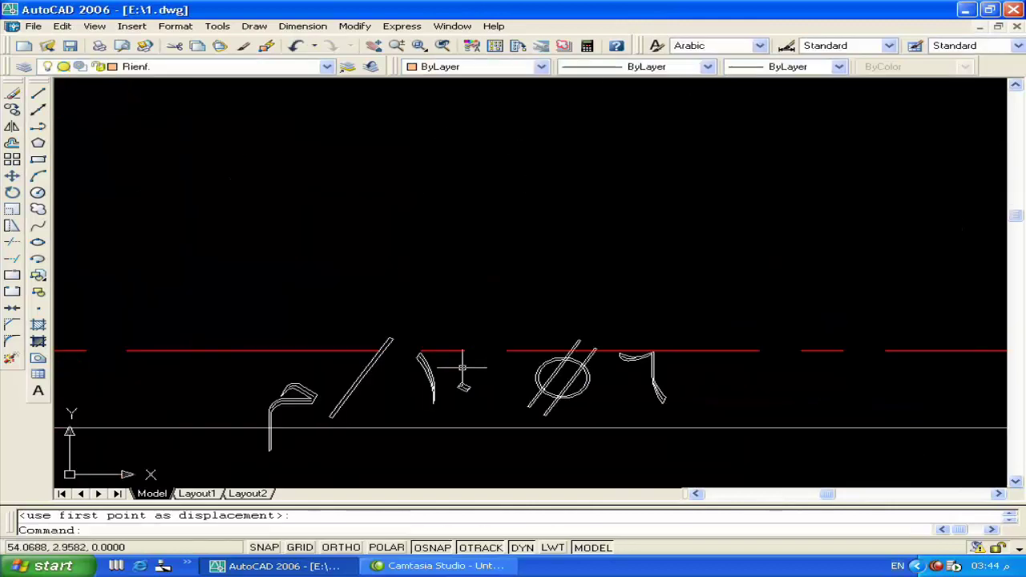
{"action": "scroll", "coordinate": [462, 368], "scroll_direction": "down", "scroll_amount": 5}
Copy the bar label toward the vertical bar lines and rotate the copy 90°
{"action": "left_click", "coordinate": [510, 344]}
{"action": "type", "text": "co"}
{"action": "key", "text": "Return"}
{"action": "left_click", "coordinate": [509, 344]}
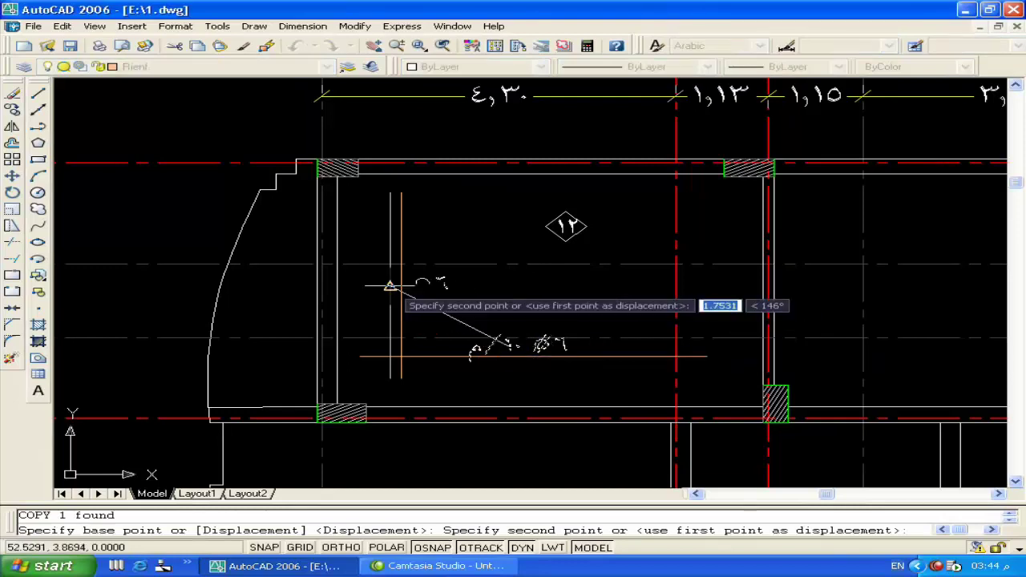
{"action": "left_click", "coordinate": [389, 286]}
{"action": "key", "text": "Return"}
{"action": "scroll", "coordinate": [387, 282], "scroll_direction": "up", "scroll_amount": 5}
{"action": "type", "text": "m"}
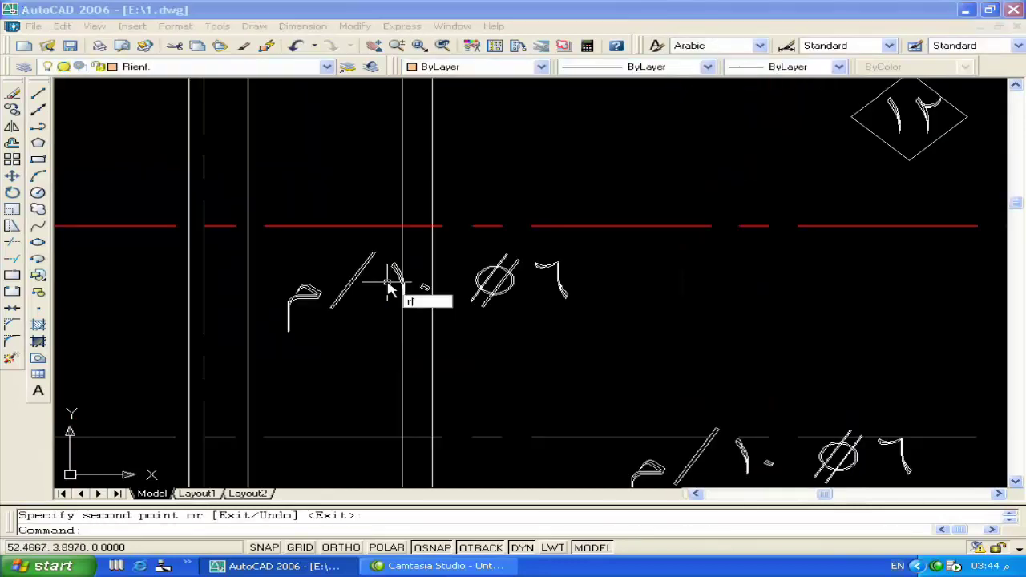
{"action": "key", "text": "Return"}
{"action": "left_click", "coordinate": [399, 286]}
{"action": "key", "text": "Return"}
{"action": "left_click", "coordinate": [423, 278]}
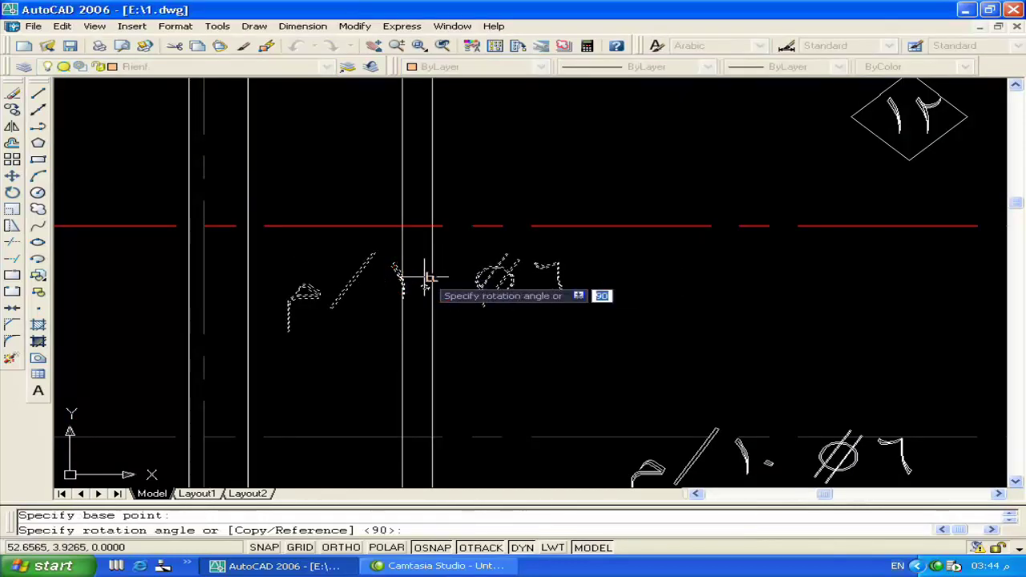
{"action": "type", "text": "9"}
{"action": "key", "text": "Return"}
Move the rotated label into place beside the vertical bar lines
{"action": "type", "text": "m"}
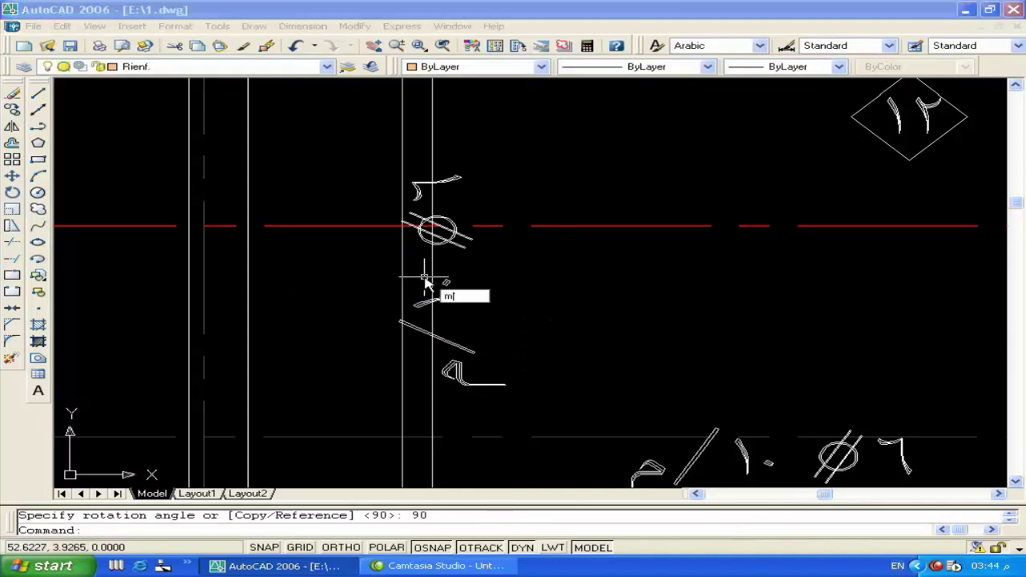
{"action": "key", "text": "Return"}
{"action": "left_click", "coordinate": [453, 253]}
{"action": "key", "text": "Return"}
{"action": "left_click", "coordinate": [454, 253]}
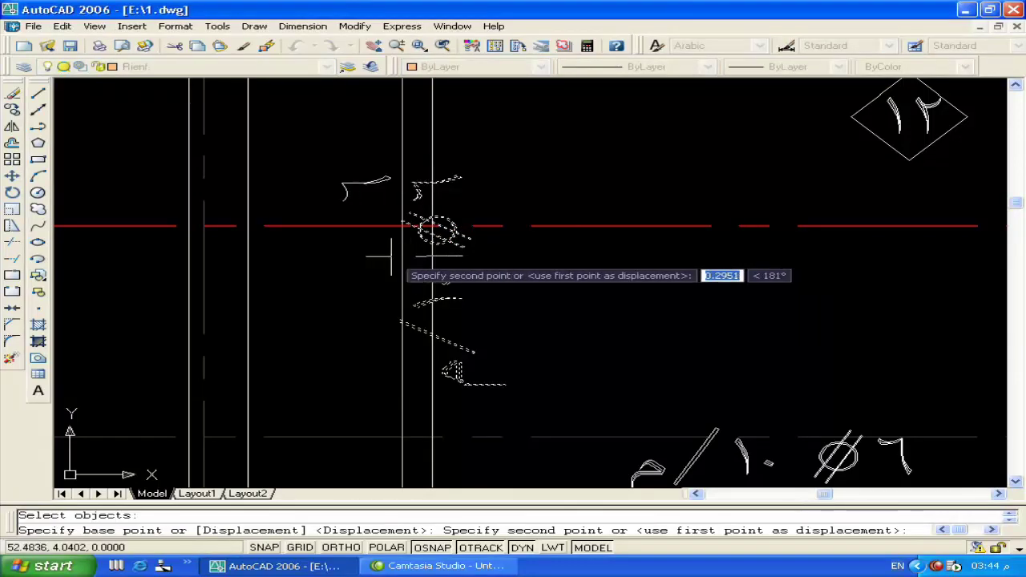
{"action": "left_click", "coordinate": [377, 254]}
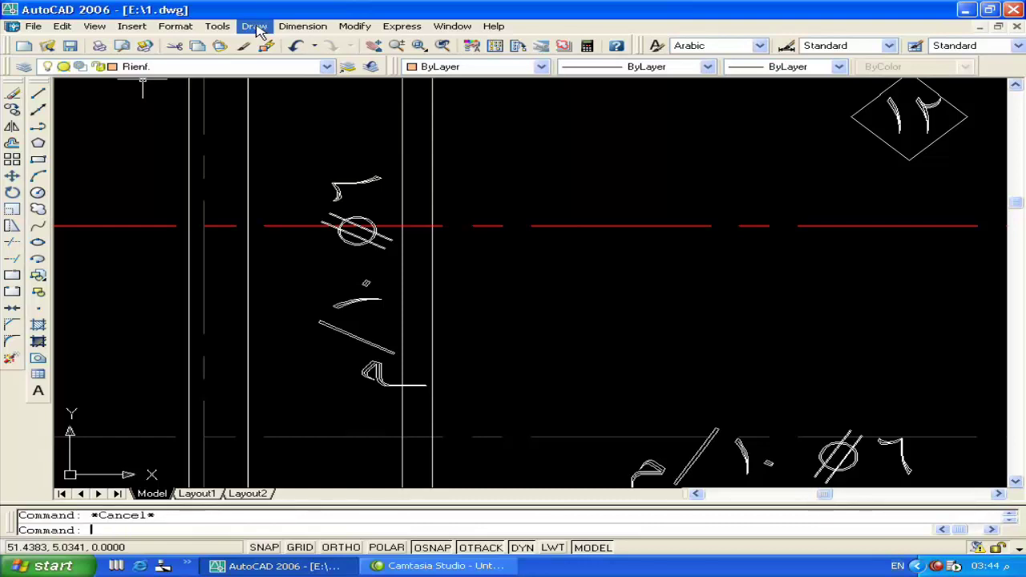
{"action": "middle_click_drag", "start_coordinate": [432, 137], "coordinate": [425, 279]}
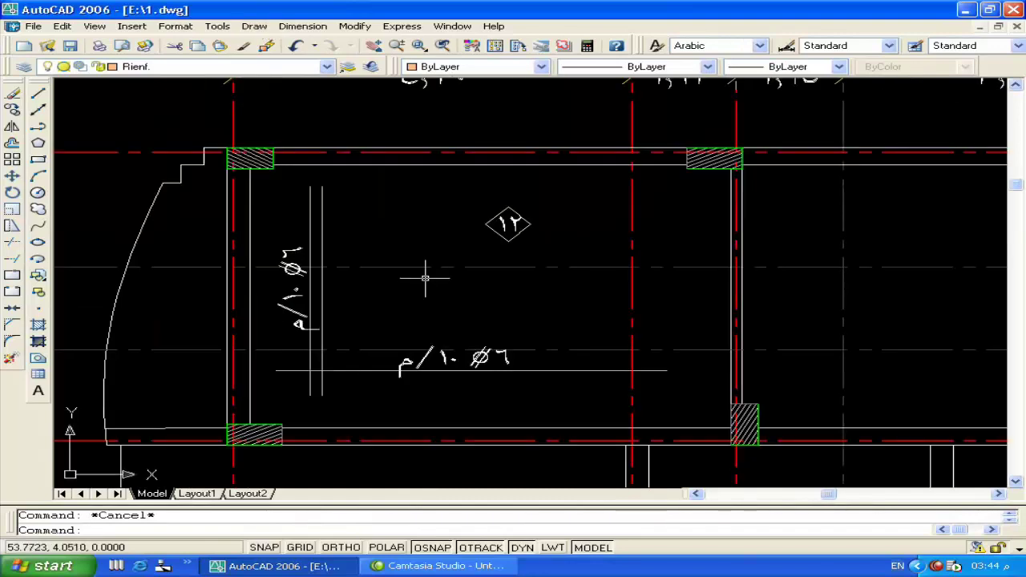
Move the 12 diamond marker lower in the left bay
{"action": "left_click", "coordinate": [551, 200]}
{"action": "left_click", "coordinate": [476, 245]}
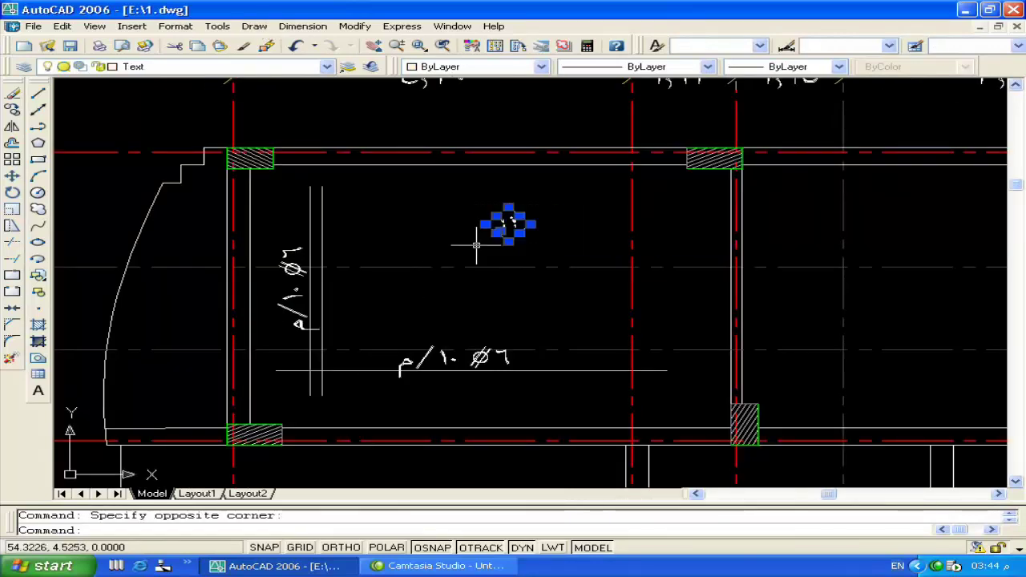
{"action": "type", "text": "m"}
{"action": "key", "text": "Return"}
{"action": "left_click", "coordinate": [508, 223]}
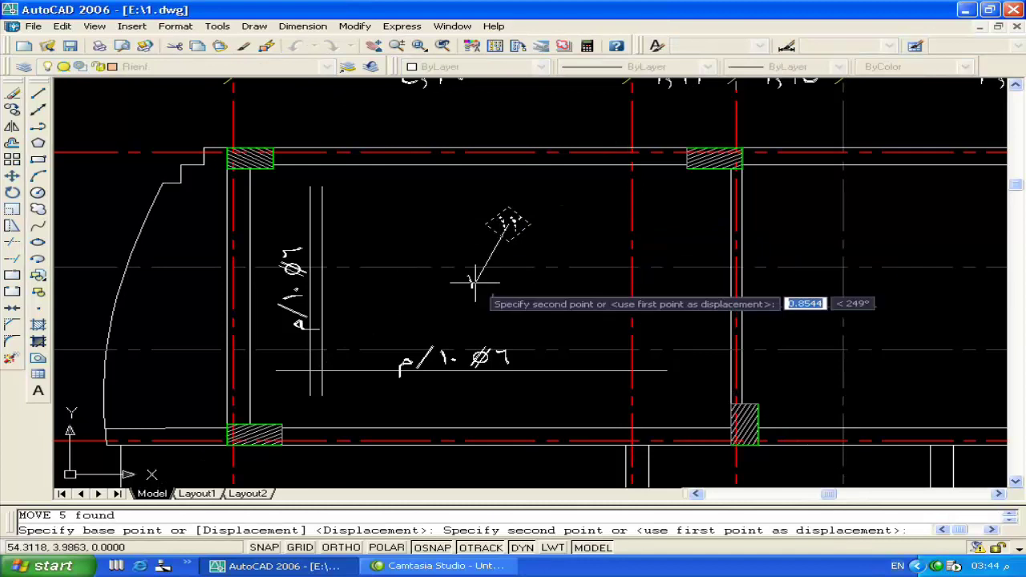
{"action": "left_click", "coordinate": [469, 291]}
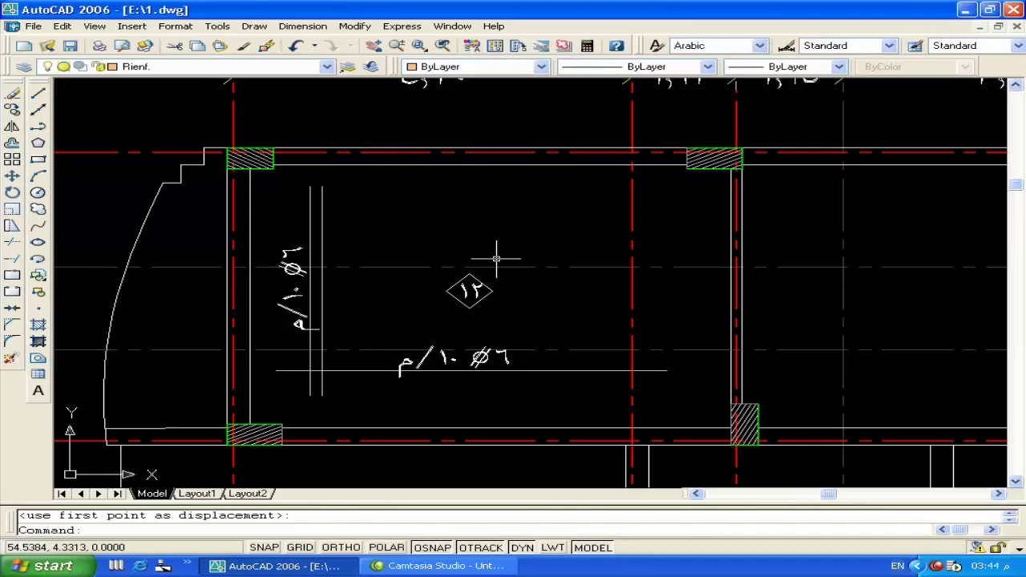
Cancel the pending Move command
{"action": "type", "text": "m"}
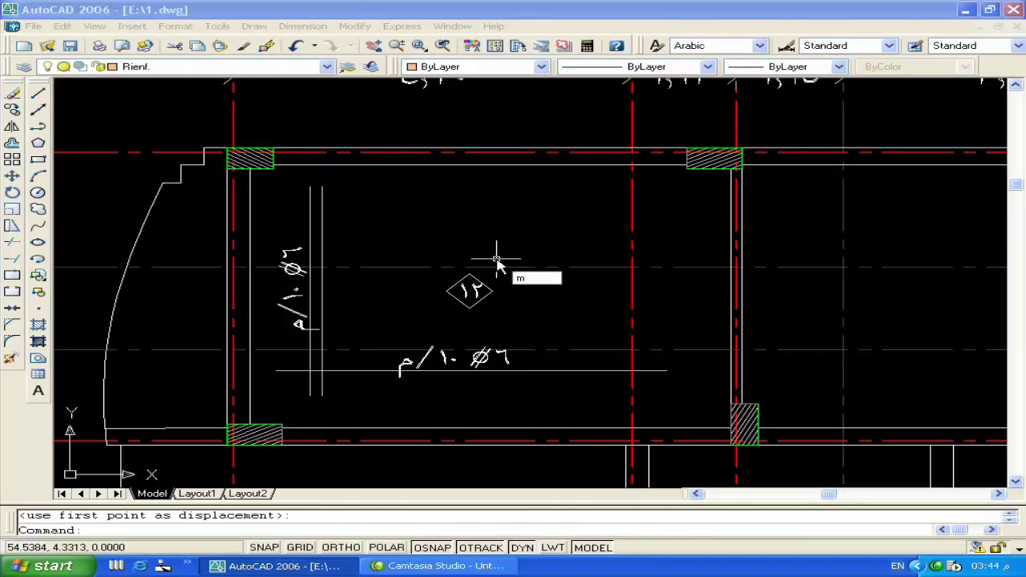
{"action": "key", "text": "Return"}
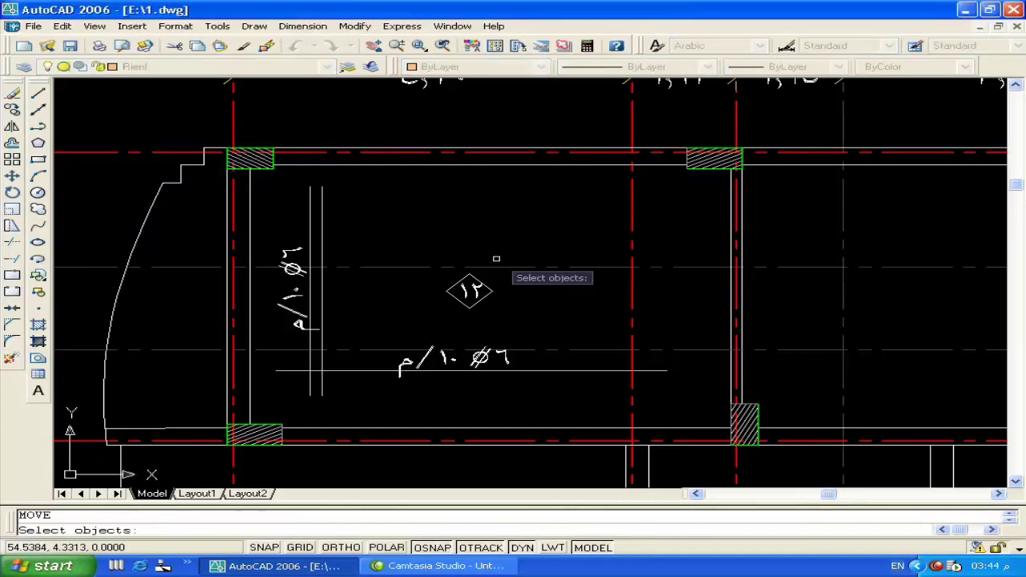
{"action": "type", "text": "m"}
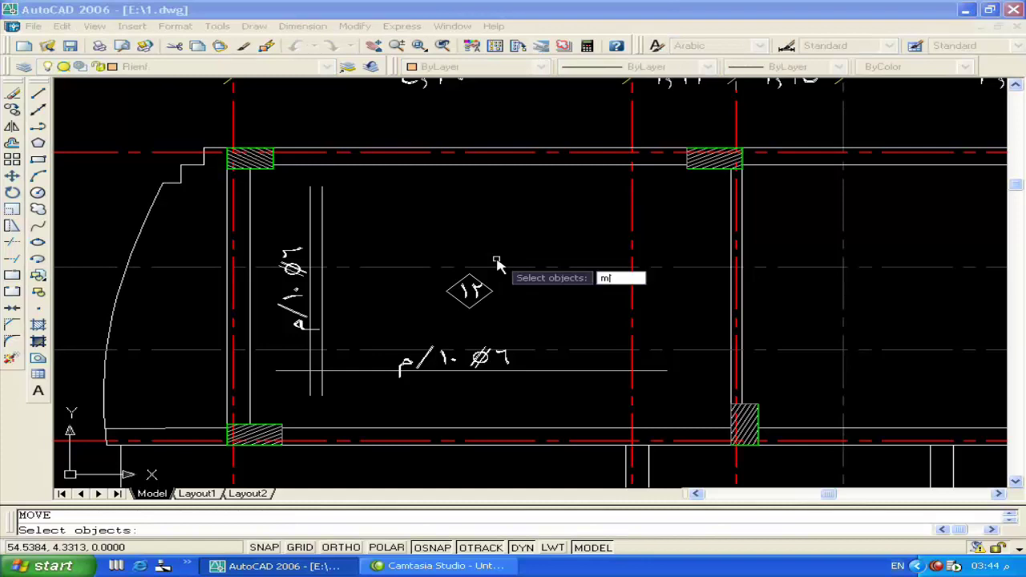
{"action": "key", "text": "Escape"}
{"action": "key", "text": "Return"}
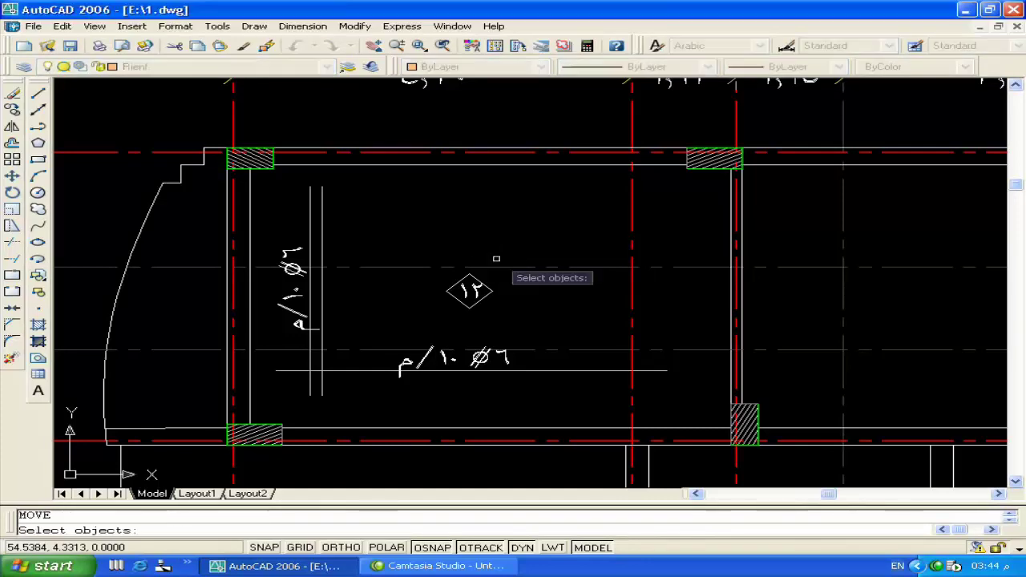
{"action": "key", "text": "Escape"}
Window-select the 12 marker plus the vertical and horizontal bar labels with their bar lines
{"action": "scroll", "coordinate": [494, 257], "scroll_direction": "down", "scroll_amount": 2}
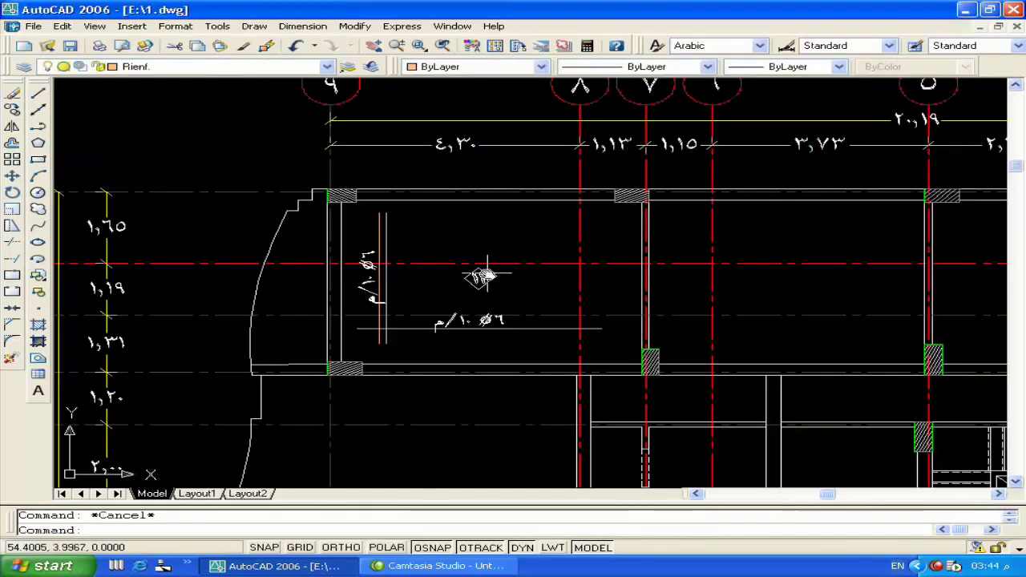
{"action": "middle_click_drag", "start_coordinate": [486, 275], "coordinate": [427, 279]}
{"action": "left_click", "coordinate": [421, 268]}
{"action": "left_click", "coordinate": [365, 326]}
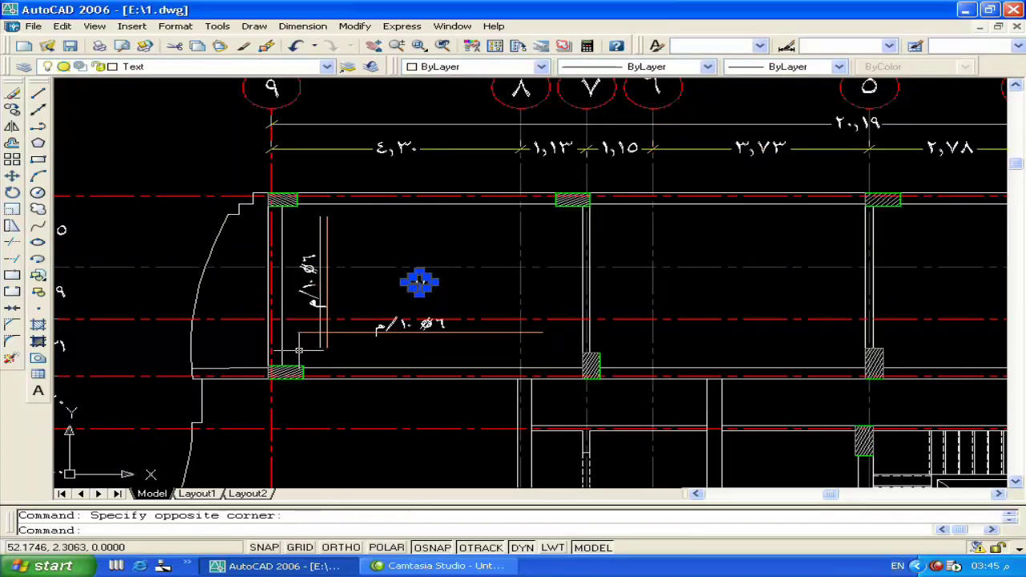
{"action": "left_click", "coordinate": [341, 329]}
{"action": "left_click", "coordinate": [347, 344]}
{"action": "left_click", "coordinate": [298, 339]}
{"action": "left_click", "coordinate": [469, 298]}
Copy the selected marker, bar lines and labels into the next bay and the bay below, using Ortho
{"action": "type", "text": "co"}
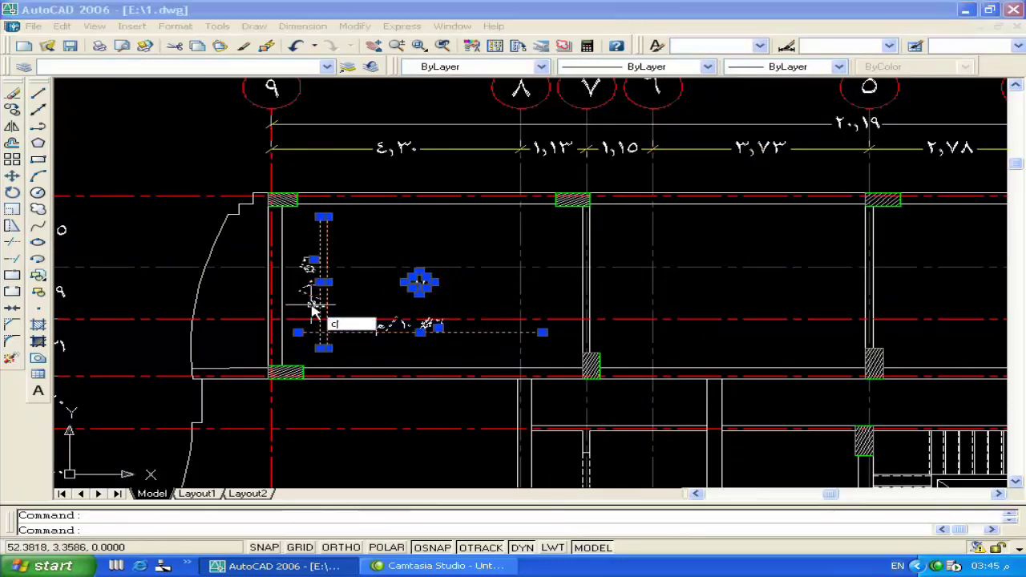
{"action": "key", "text": "Return"}
{"action": "left_click", "coordinate": [321, 331]}
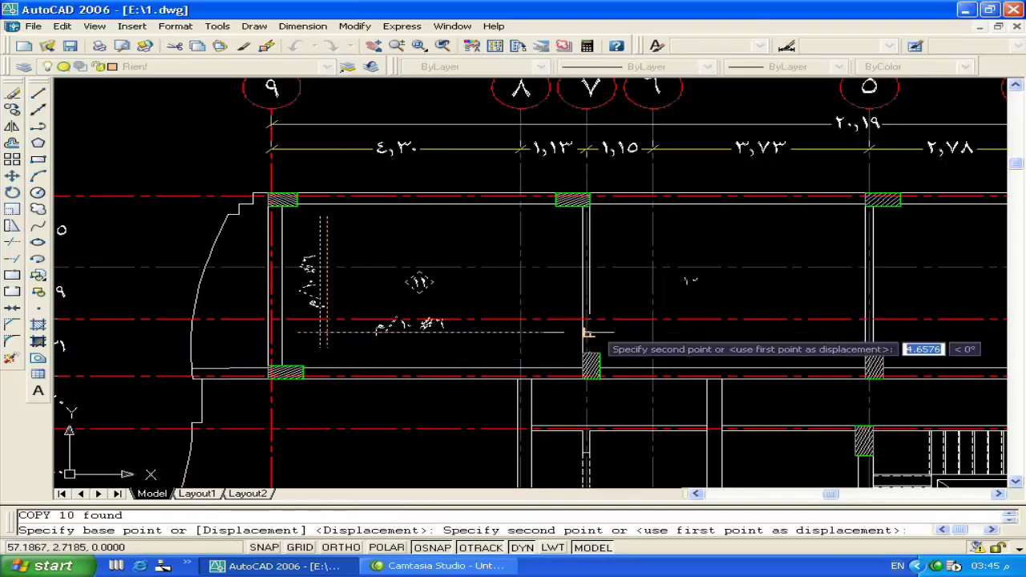
{"action": "middle_click_drag", "start_coordinate": [587, 330], "coordinate": [426, 319]}
{"action": "key", "text": "F8"}
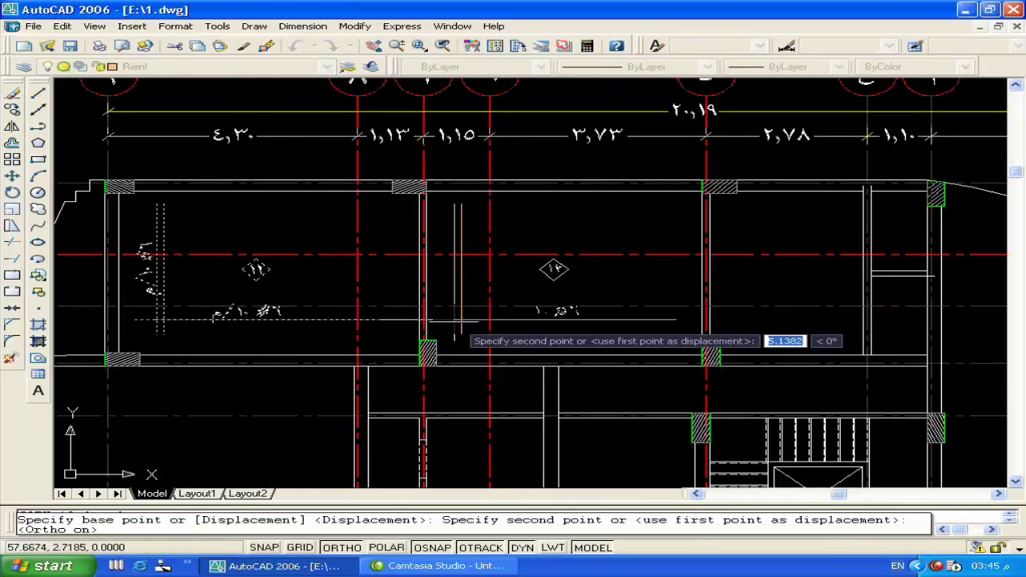
{"action": "left_click", "coordinate": [455, 319]}
{"action": "scroll", "coordinate": [481, 337], "scroll_direction": "down", "scroll_amount": 5}
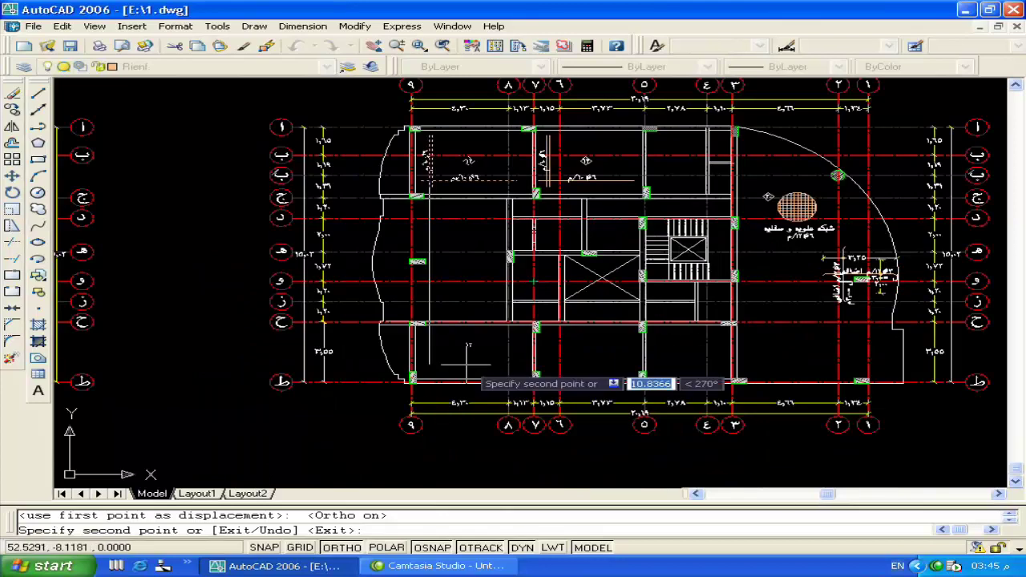
{"action": "scroll", "coordinate": [448, 364], "scroll_direction": "up", "scroll_amount": 5}
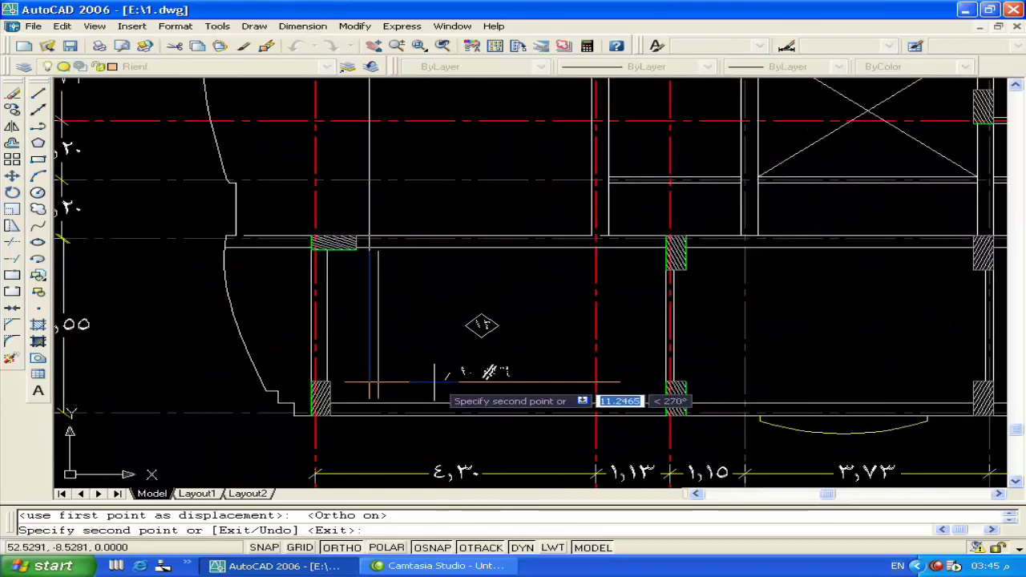
{"action": "left_click", "coordinate": [472, 372]}
{"action": "middle_click_drag", "start_coordinate": [703, 362], "coordinate": [561, 361]}
{"action": "key", "text": "F8"}
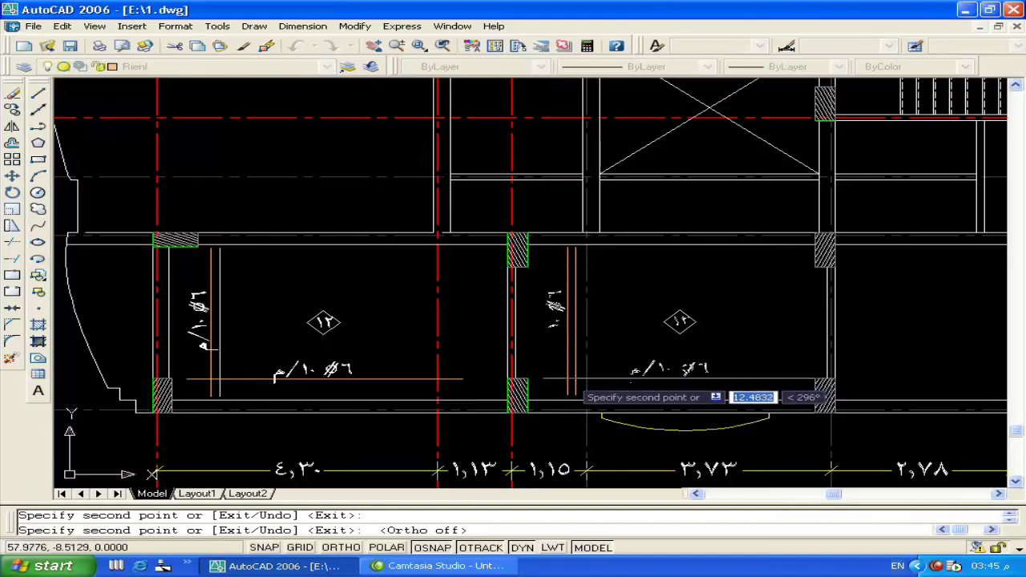
{"action": "key", "text": "Return"}
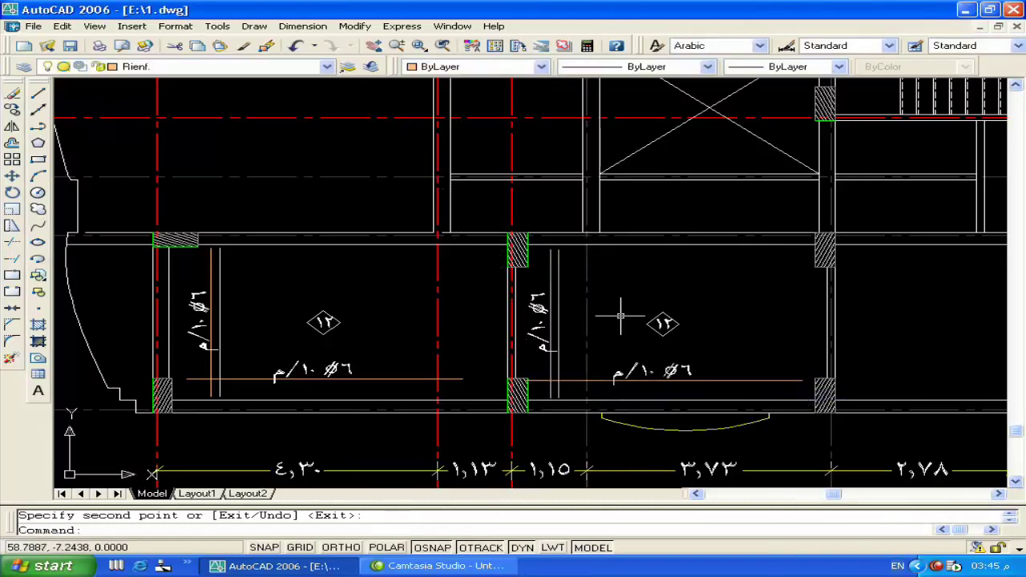
{"action": "scroll", "coordinate": [618, 309], "scroll_direction": "down", "scroll_amount": 2}
{"action": "scroll", "coordinate": [618, 337], "scroll_direction": "up", "scroll_amount": 5}
{"action": "scroll", "coordinate": [521, 385], "scroll_direction": "up", "scroll_amount": 1}
{"action": "scroll", "coordinate": [524, 355], "scroll_direction": "up", "scroll_amount": 4}
Stretch the copied horizontal bar line so its end reaches the new bay's edge
{"action": "scroll", "coordinate": [465, 316], "scroll_direction": "up", "scroll_amount": 1}
{"action": "type", "text": "s"}
{"action": "key", "text": "Return"}
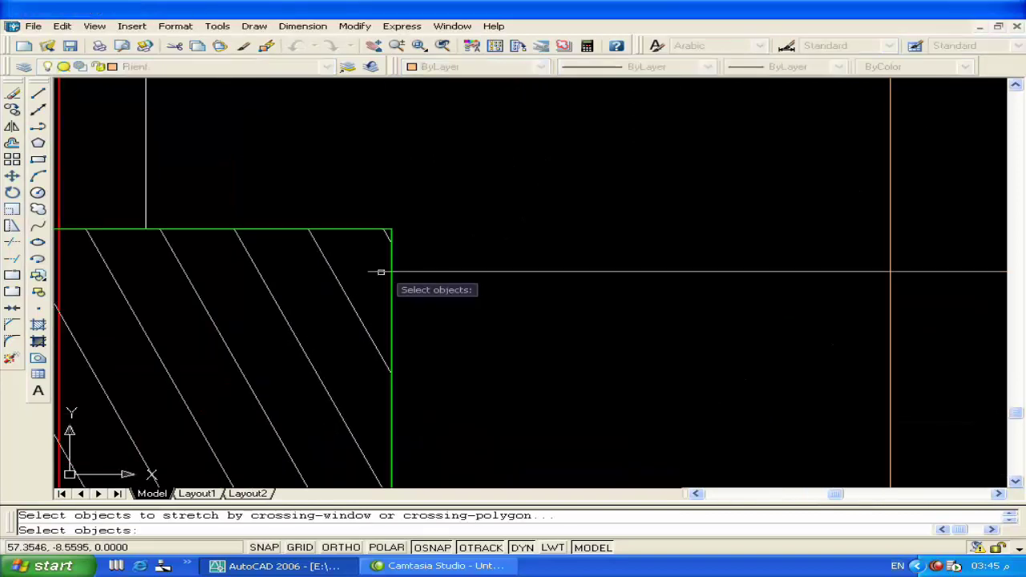
{"action": "left_click", "coordinate": [378, 280]}
{"action": "left_click", "coordinate": [353, 289]}
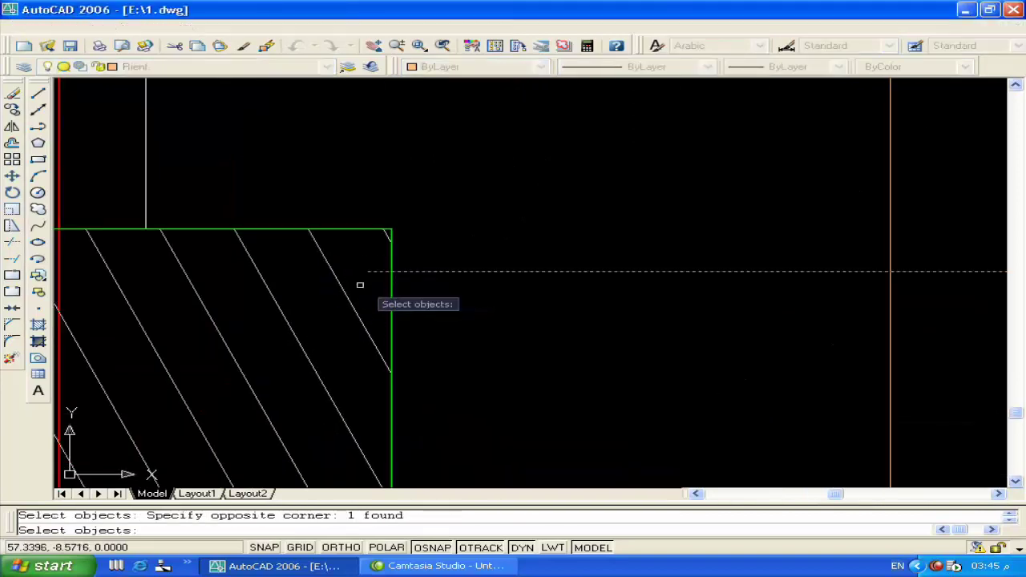
{"action": "key", "text": "Return"}
{"action": "left_click", "coordinate": [432, 305]}
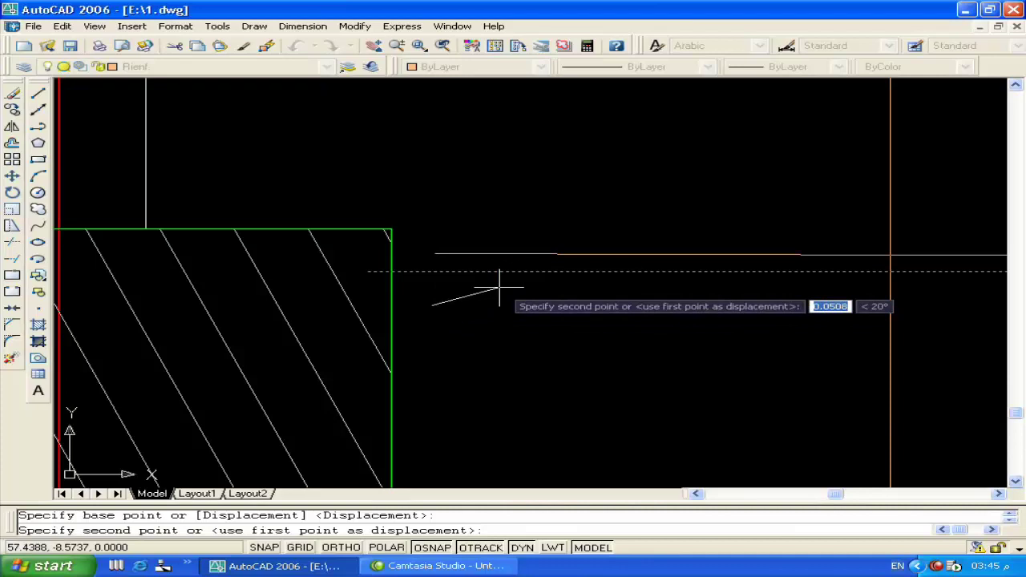
{"action": "key", "text": "F8"}
{"action": "left_click", "coordinate": [533, 293]}
{"action": "scroll", "coordinate": [529, 289], "scroll_direction": "down", "scroll_amount": 2}
{"action": "scroll", "coordinate": [533, 320], "scroll_direction": "down", "scroll_amount": 3}
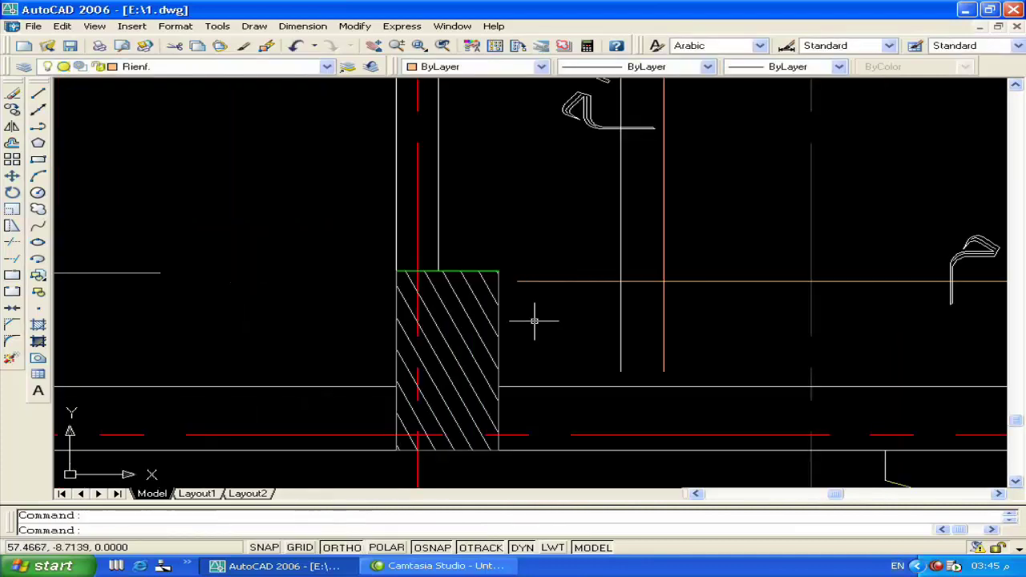
{"action": "scroll", "coordinate": [658, 364], "scroll_direction": "up", "scroll_amount": 3}
Stretch the copied vertical bar lines so their bottom ends fit the new bay
{"action": "key", "text": "Return"}
{"action": "left_click", "coordinate": [710, 348]}
{"action": "left_click", "coordinate": [533, 393]}
{"action": "key", "text": "Return"}
{"action": "left_click", "coordinate": [471, 381]}
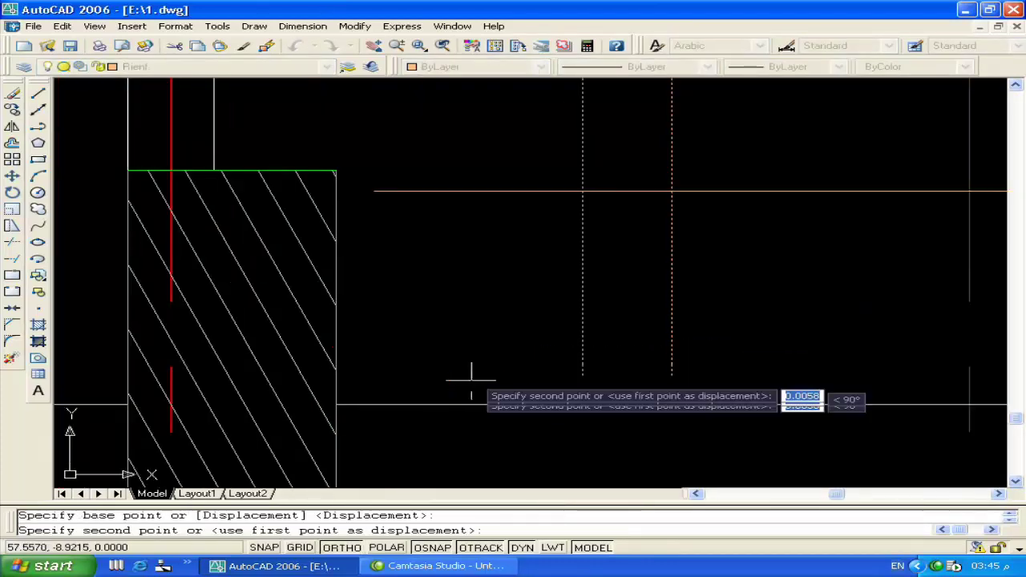
{"action": "left_click", "coordinate": [471, 380]}
{"action": "scroll", "coordinate": [475, 356], "scroll_direction": "down", "scroll_amount": 2}
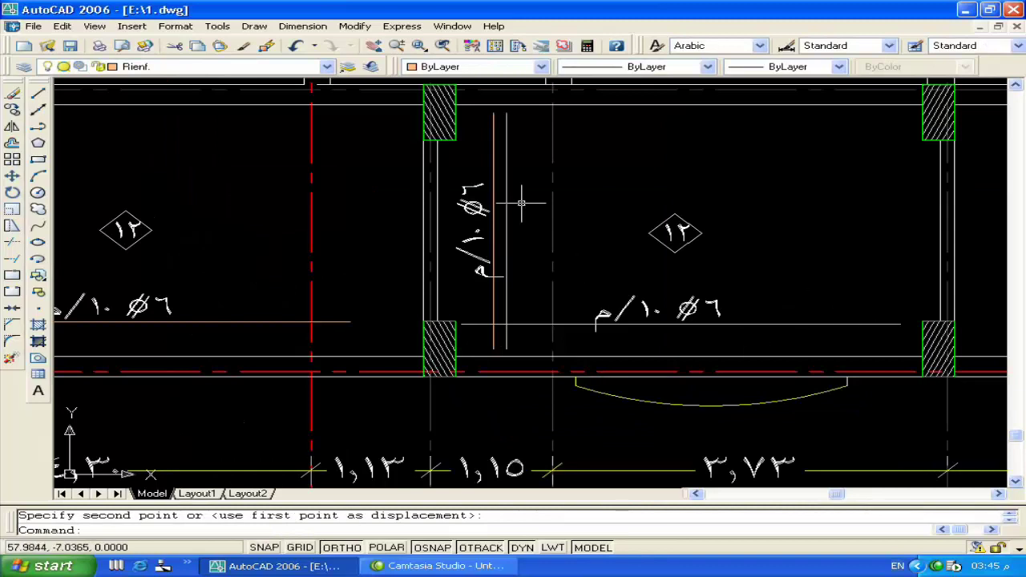
{"action": "scroll", "coordinate": [521, 203], "scroll_direction": "down", "scroll_amount": 5}
{"action": "scroll", "coordinate": [410, 207], "scroll_direction": "up", "scroll_amount": 3}
Pan and zoom the plan to bring the hatched mesh circle and its label into view
{"action": "middle_click_drag", "start_coordinate": [339, 151], "coordinate": [345, 385]}
{"action": "scroll", "coordinate": [344, 385], "scroll_direction": "down", "scroll_amount": 3}
{"action": "scroll", "coordinate": [496, 173], "scroll_direction": "up", "scroll_amount": 5}
{"action": "scroll", "coordinate": [497, 173], "scroll_direction": "down", "scroll_amount": 3}
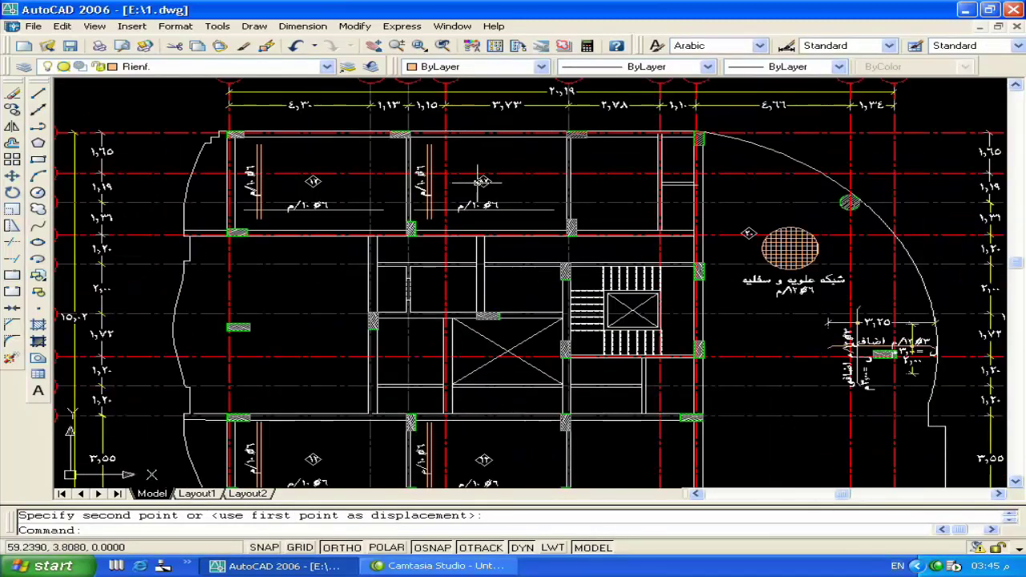
{"action": "scroll", "coordinate": [520, 317], "scroll_direction": "up", "scroll_amount": 1}
{"action": "scroll", "coordinate": [474, 361], "scroll_direction": "up", "scroll_amount": 1}
{"action": "middle_click_drag", "start_coordinate": [759, 343], "coordinate": [608, 343]}
{"action": "scroll", "coordinate": [607, 343], "scroll_direction": "up", "scroll_amount": 1}
{"action": "middle_click_drag", "start_coordinate": [789, 279], "coordinate": [545, 312]}
{"action": "scroll", "coordinate": [545, 313], "scroll_direction": "up", "scroll_amount": 1}
Copy the ٢٠ diamond tag, hatched mesh circle and Arabic note into the left wing bay, with Ortho off
{"action": "left_click", "coordinate": [544, 312]}
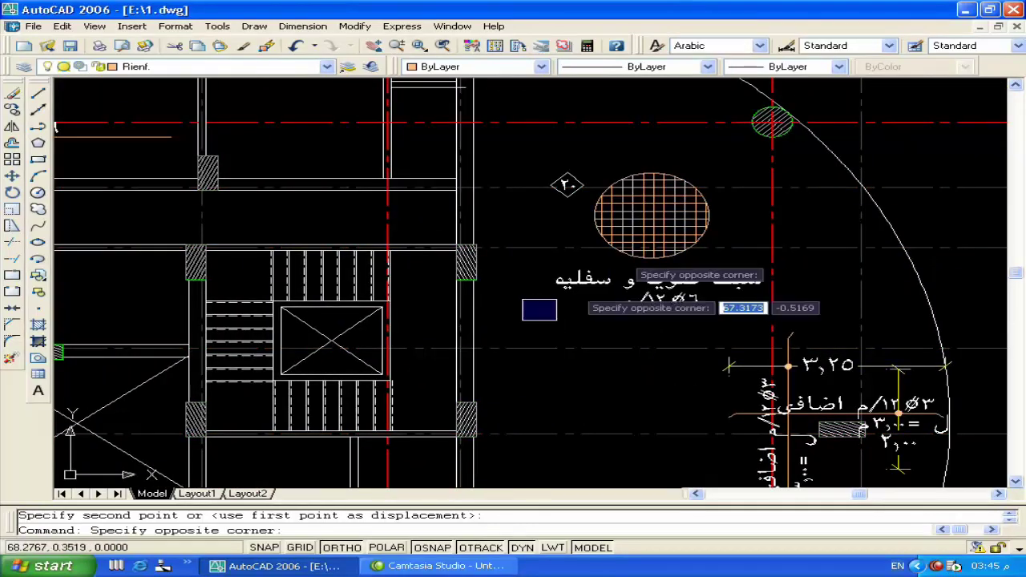
{"action": "left_click", "coordinate": [810, 156]}
{"action": "type", "text": "c"}
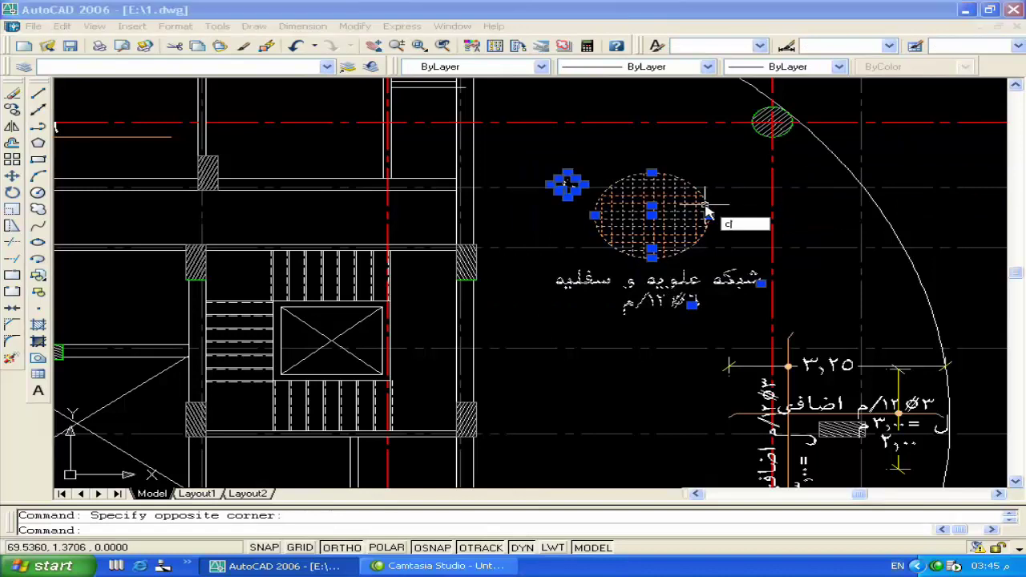
{"action": "key", "text": "Return"}
{"action": "scroll", "coordinate": [645, 217], "scroll_direction": "down", "scroll_amount": 3}
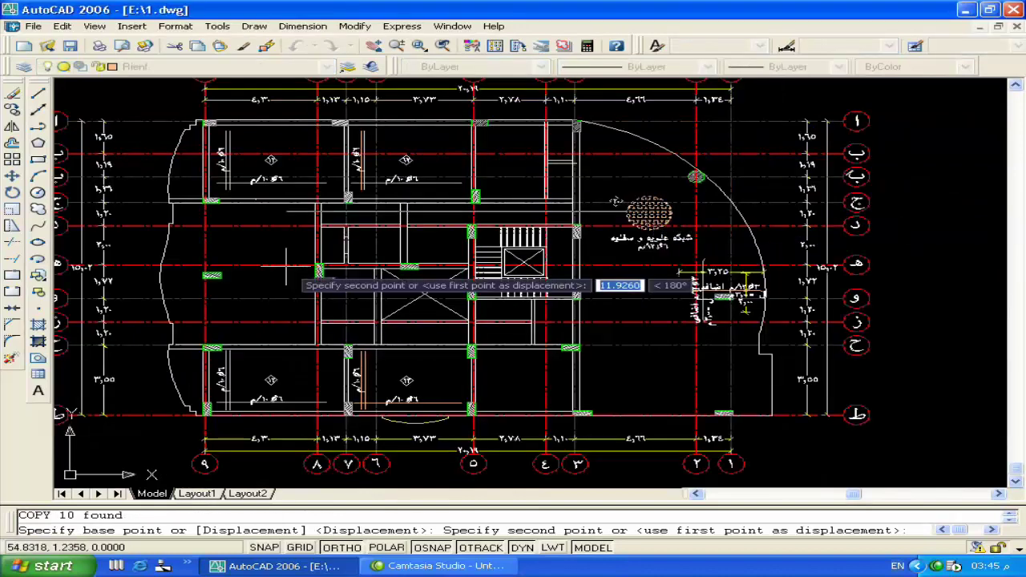
{"action": "middle_click_drag", "start_coordinate": [297, 273], "coordinate": [345, 278]}
{"action": "key", "text": "F8"}
{"action": "scroll", "coordinate": [344, 281], "scroll_direction": "up", "scroll_amount": 5}
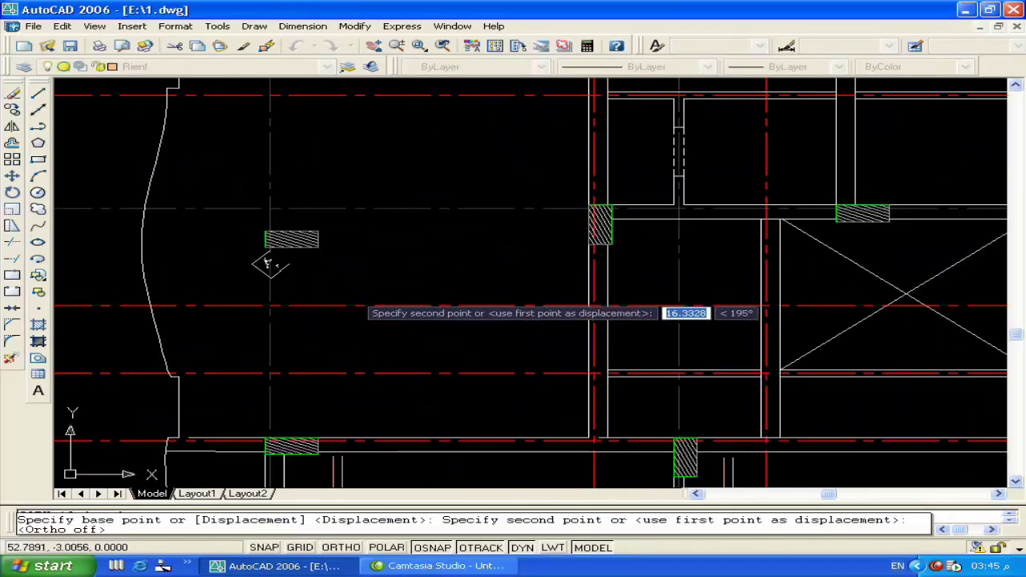
{"action": "left_click", "coordinate": [419, 220]}
{"action": "scroll", "coordinate": [419, 220], "scroll_direction": "down", "scroll_amount": 2}
{"action": "key", "text": "Return"}
{"action": "scroll", "coordinate": [481, 265], "scroll_direction": "down", "scroll_amount": 3}
{"action": "scroll", "coordinate": [538, 305], "scroll_direction": "down", "scroll_amount": 2}
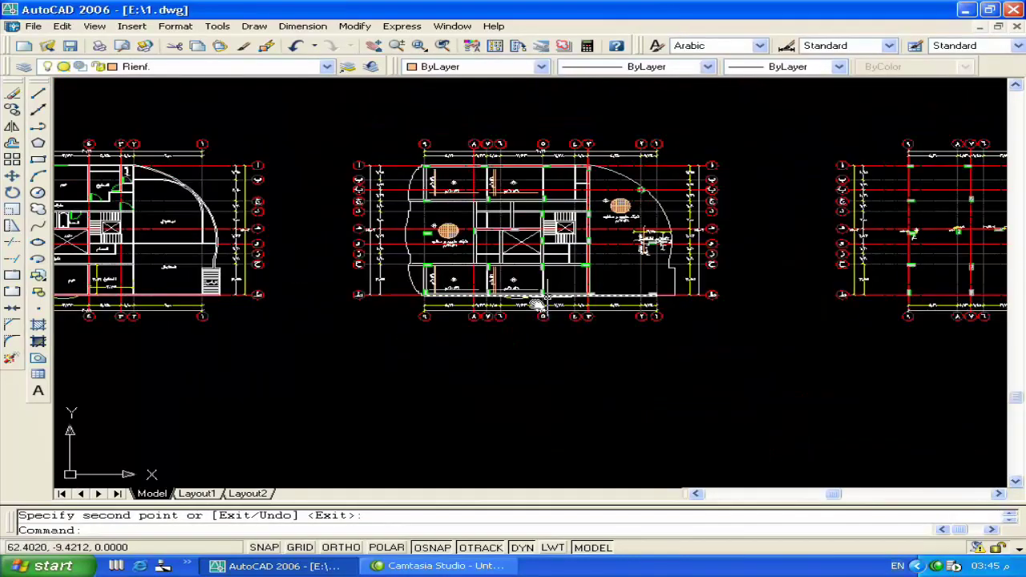
{"action": "middle_click_drag", "start_coordinate": [538, 304], "coordinate": [518, 306]}
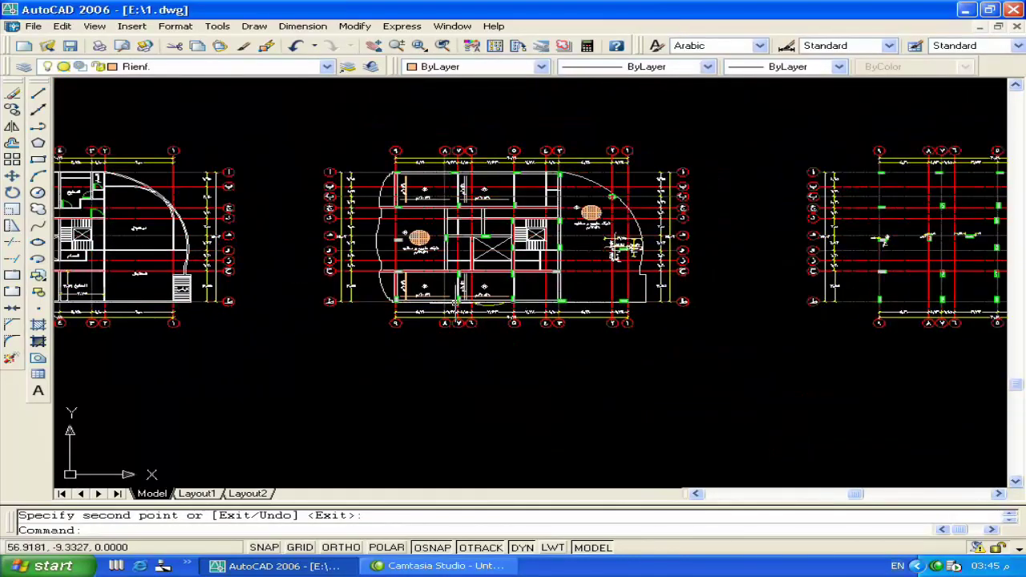
{"action": "scroll", "coordinate": [439, 249], "scroll_direction": "up", "scroll_amount": 2}
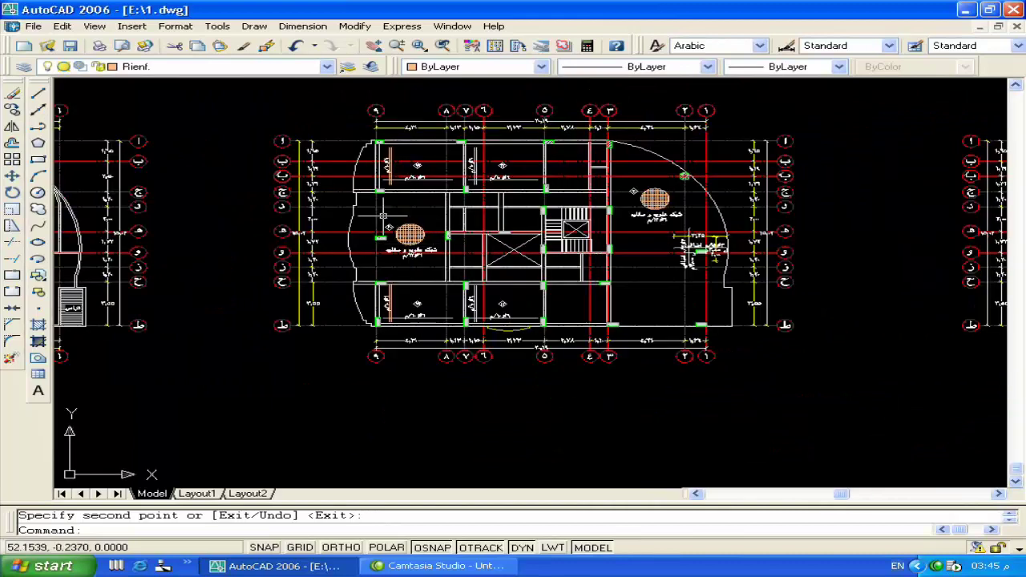
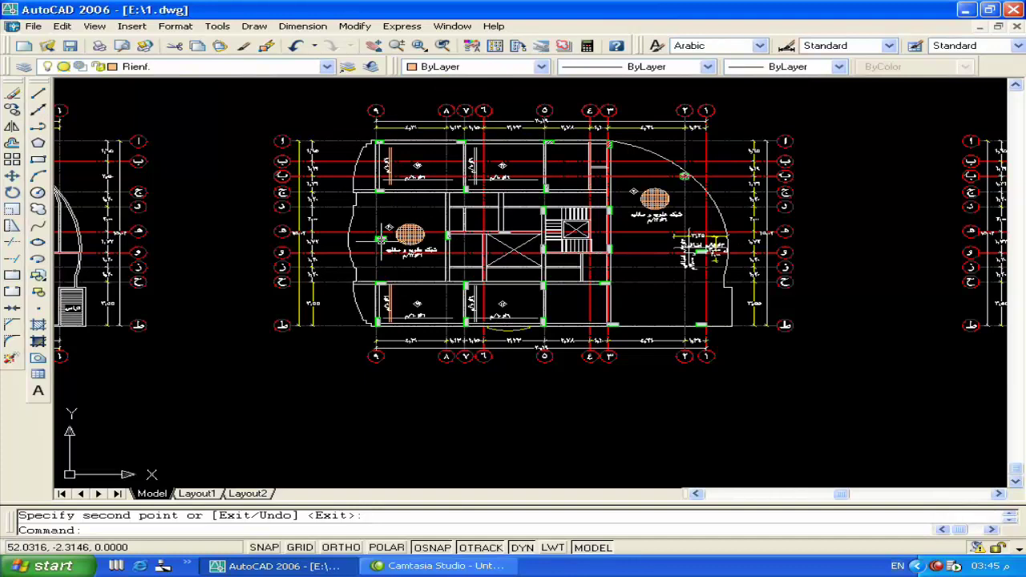
Copy one bay's reinforcement bars and ∅6/10 labels to empty space above the plan
{"action": "middle_click_drag", "start_coordinate": [416, 199], "coordinate": [387, 198]}
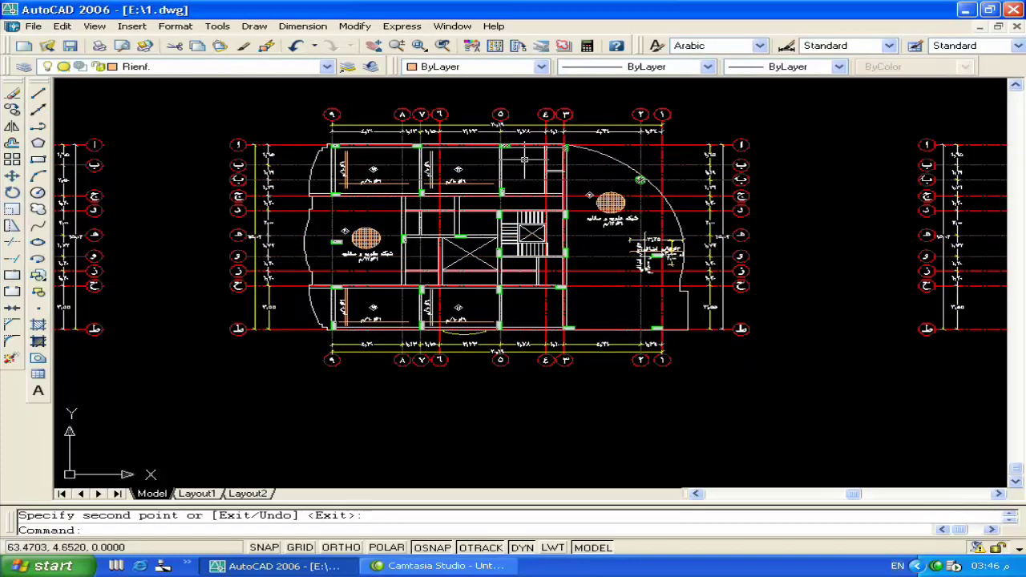
{"action": "scroll", "coordinate": [524, 159], "scroll_direction": "up", "scroll_amount": 4}
{"action": "scroll", "coordinate": [544, 248], "scroll_direction": "down", "scroll_amount": 1}
{"action": "type", "text": "c"}
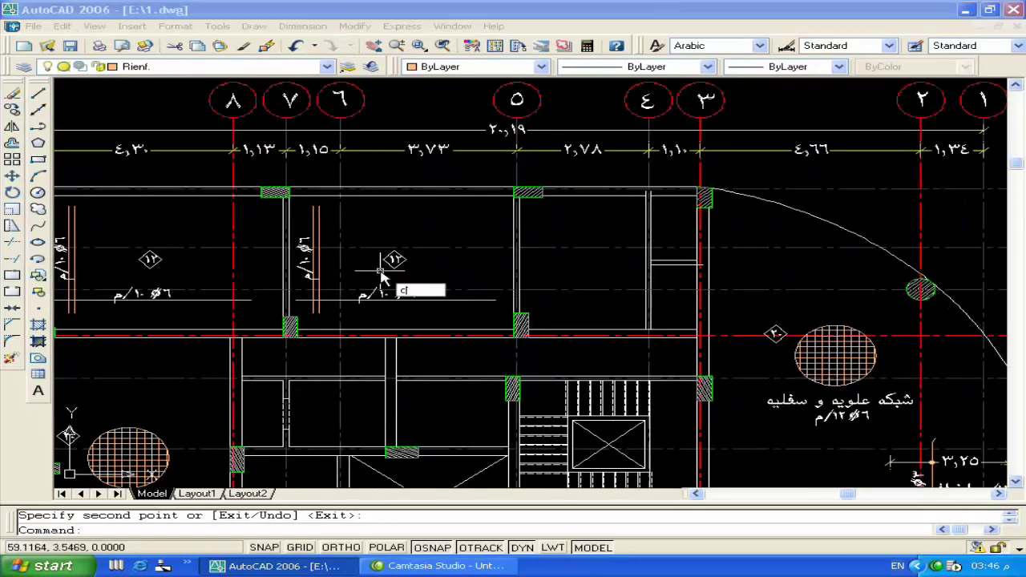
{"action": "key", "text": "Return"}
{"action": "left_click", "coordinate": [310, 278]}
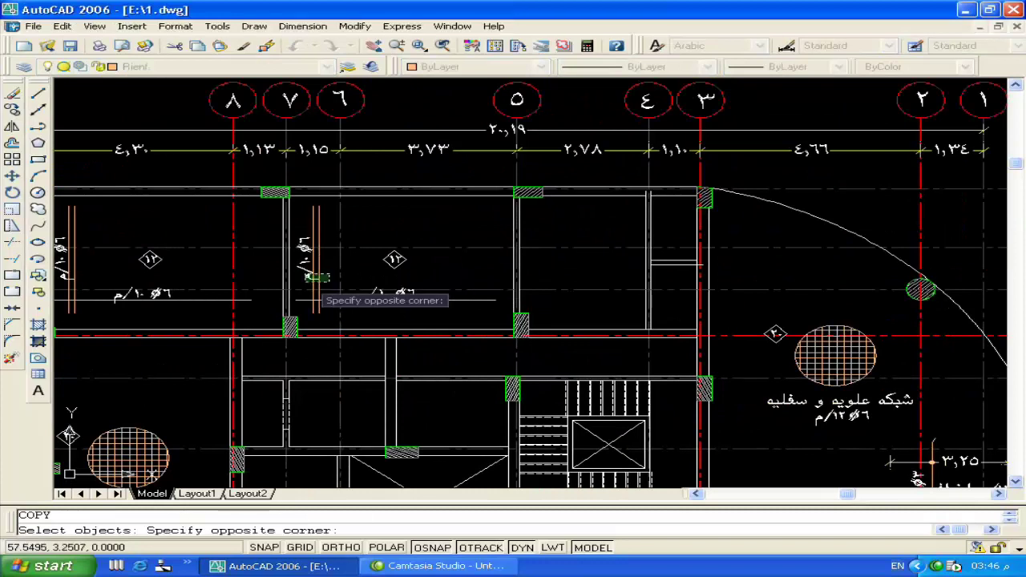
{"action": "left_click", "coordinate": [316, 295]}
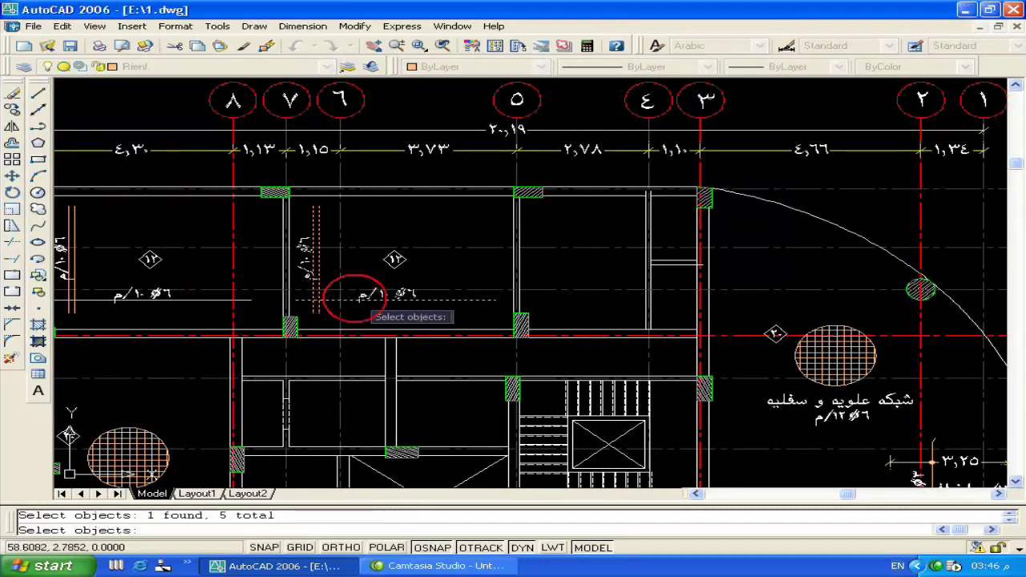
{"action": "key", "text": "Return"}
{"action": "left_click", "coordinate": [314, 291]}
{"action": "scroll", "coordinate": [492, 149], "scroll_direction": "down", "scroll_amount": 4}
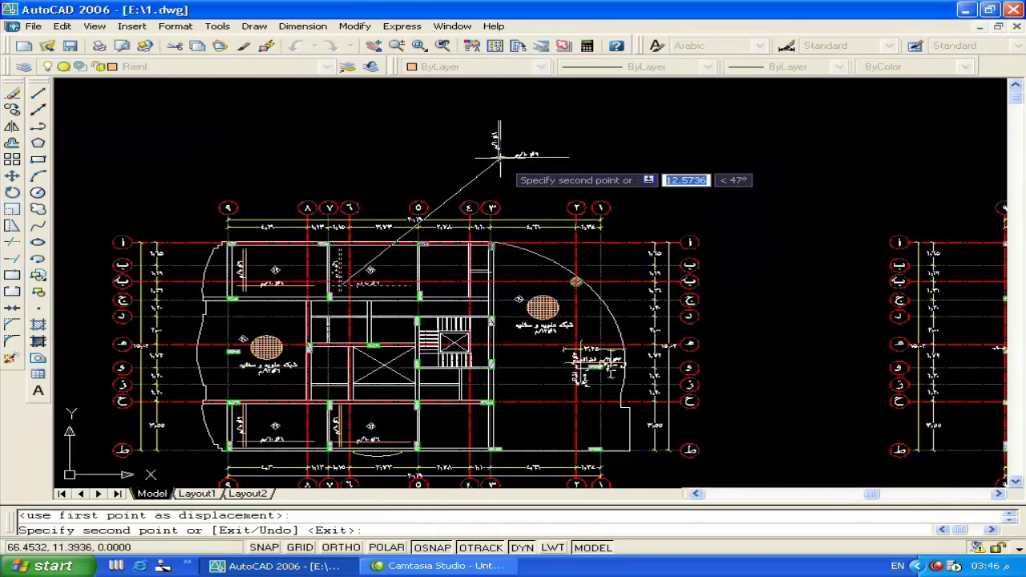
{"action": "key", "text": "Return"}
{"action": "scroll", "coordinate": [537, 152], "scroll_direction": "up", "scroll_amount": 2}
{"action": "scroll", "coordinate": [561, 160], "scroll_direction": "up", "scroll_amount": 2}
{"action": "scroll", "coordinate": [623, 207], "scroll_direction": "up", "scroll_amount": 2}
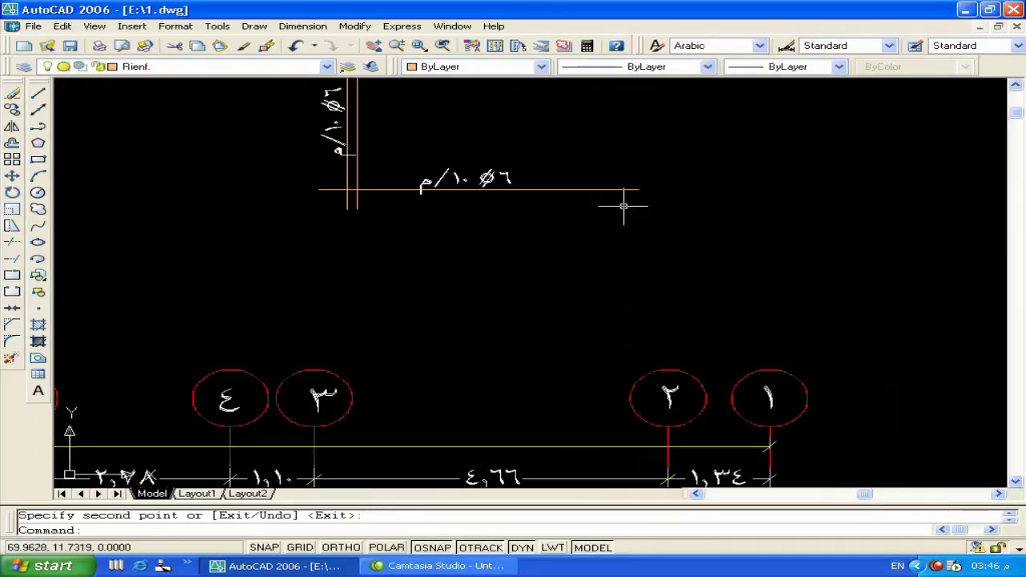
{"action": "middle_click_drag", "start_coordinate": [623, 207], "coordinate": [632, 275]}
Move the copied horizontal ∅6/10 label to the left
{"action": "type", "text": "m"}
{"action": "key", "text": "Return"}
{"action": "left_click", "coordinate": [456, 245]}
{"action": "left_click", "coordinate": [440, 241]}
{"action": "key", "text": "Return"}
{"action": "left_click", "coordinate": [522, 201]}
{"action": "left_click", "coordinate": [490, 202]}
Move the copied vertical ∅6/10 label down beside its bar
{"action": "key", "text": "Return"}
{"action": "left_click", "coordinate": [341, 205]}
{"action": "left_click", "coordinate": [318, 217]}
{"action": "key", "text": "Return"}
{"action": "left_click", "coordinate": [298, 178]}
{"action": "left_click", "coordinate": [297, 203]}
Stretch the copied vertical bars shorter from the top with Ortho on
{"action": "type", "text": "s"}
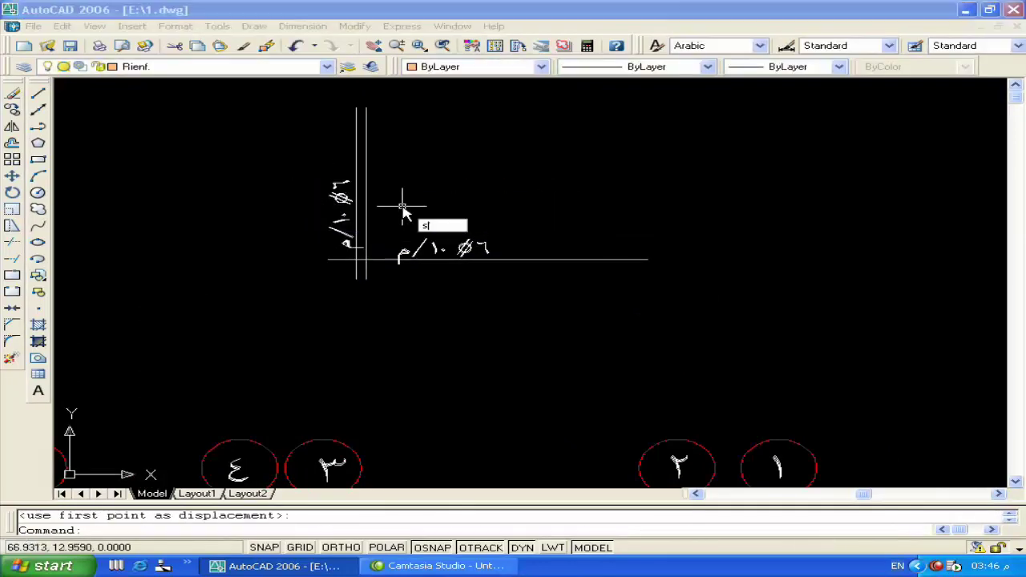
{"action": "key", "text": "Return"}
{"action": "left_click", "coordinate": [394, 105]}
{"action": "left_click", "coordinate": [297, 126]}
{"action": "key", "text": "Return"}
{"action": "left_click", "coordinate": [290, 106]}
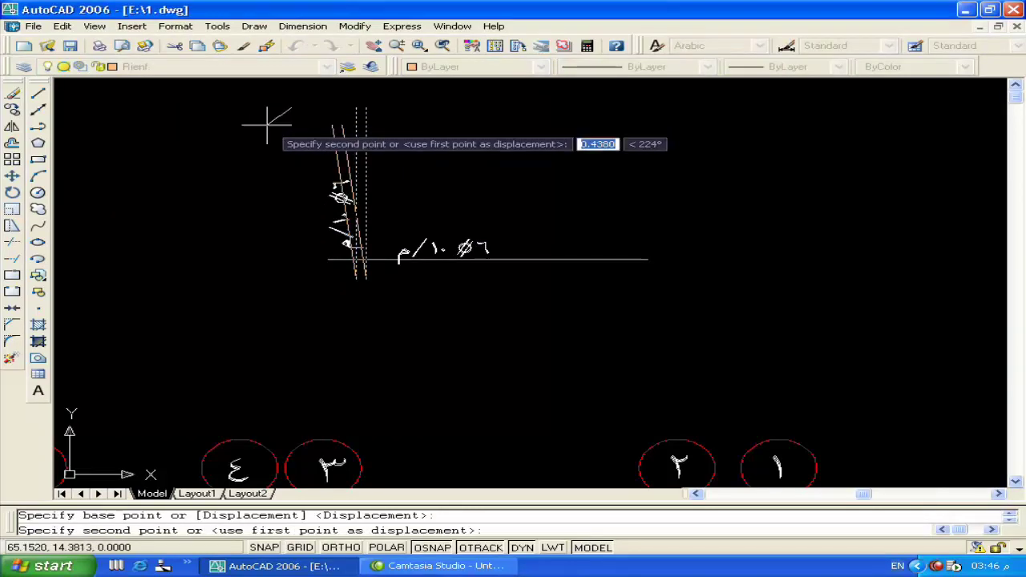
{"action": "key", "text": "F8"}
{"action": "left_click", "coordinate": [281, 150]}
Stretch the horizontal bar's right end inward to shorten it
{"action": "key", "text": "Return"}
{"action": "left_click", "coordinate": [609, 211]}
{"action": "left_click", "coordinate": [534, 240]}
{"action": "left_click", "coordinate": [686, 232]}
{"action": "left_click", "coordinate": [605, 295]}
{"action": "key", "text": "Return"}
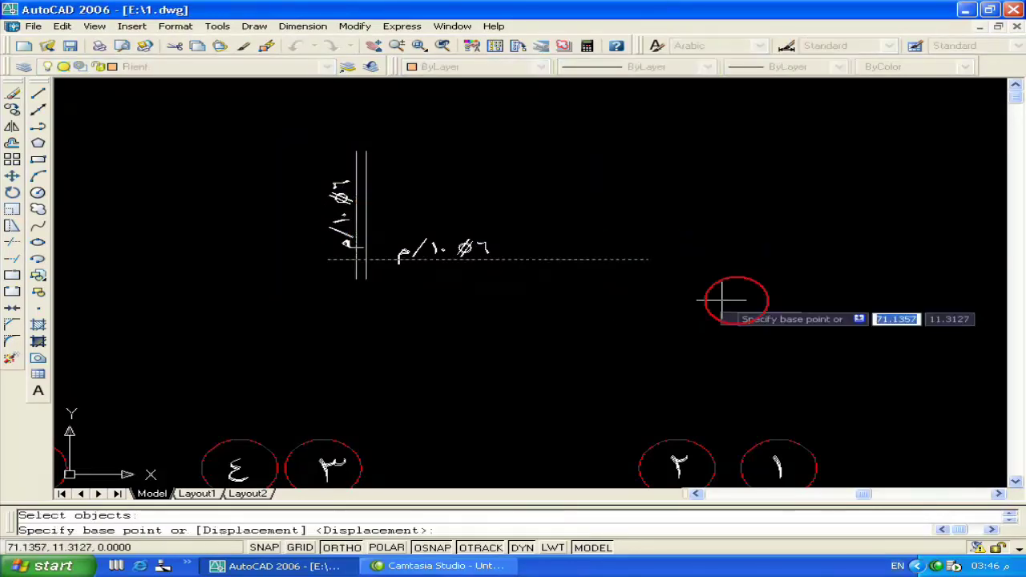
{"action": "left_click", "coordinate": [727, 294]}
{"action": "left_click", "coordinate": [587, 293]}
Shorten the vertical bars a little more from the top
{"action": "key", "text": "Return"}
{"action": "left_click", "coordinate": [373, 128]}
{"action": "left_click", "coordinate": [321, 172]}
{"action": "key", "text": "Return"}
{"action": "left_click", "coordinate": [310, 138]}
{"action": "left_click", "coordinate": [309, 149]}
Start copying the compact bar symbol, selecting it and setting its base point
{"action": "type", "text": "co"}
{"action": "key", "text": "Return"}
{"action": "left_click", "coordinate": [484, 174]}
{"action": "left_click", "coordinate": [279, 282]}
{"action": "key", "text": "Return"}
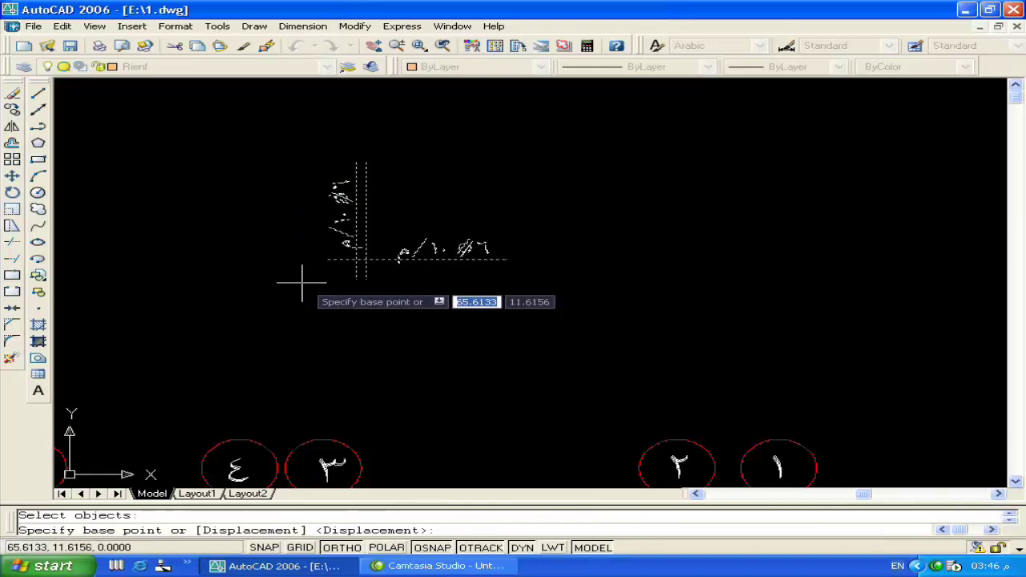
{"action": "left_click", "coordinate": [357, 258]}
{"action": "scroll", "coordinate": [352, 248], "scroll_direction": "down", "scroll_amount": 2}
{"action": "scroll", "coordinate": [353, 248], "scroll_direction": "down", "scroll_amount": 2}
With Ortho off, place the first three copies of the bar symbol in neighbouring bays
{"action": "scroll", "coordinate": [401, 298], "scroll_direction": "up", "scroll_amount": 4}
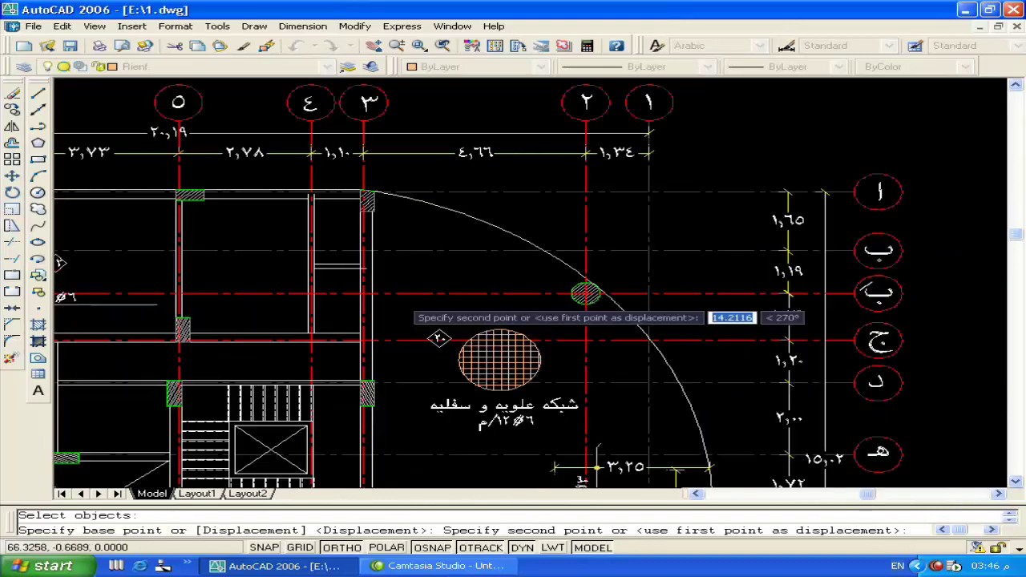
{"action": "key", "text": "F8"}
{"action": "scroll", "coordinate": [303, 298], "scroll_direction": "up", "scroll_amount": 3}
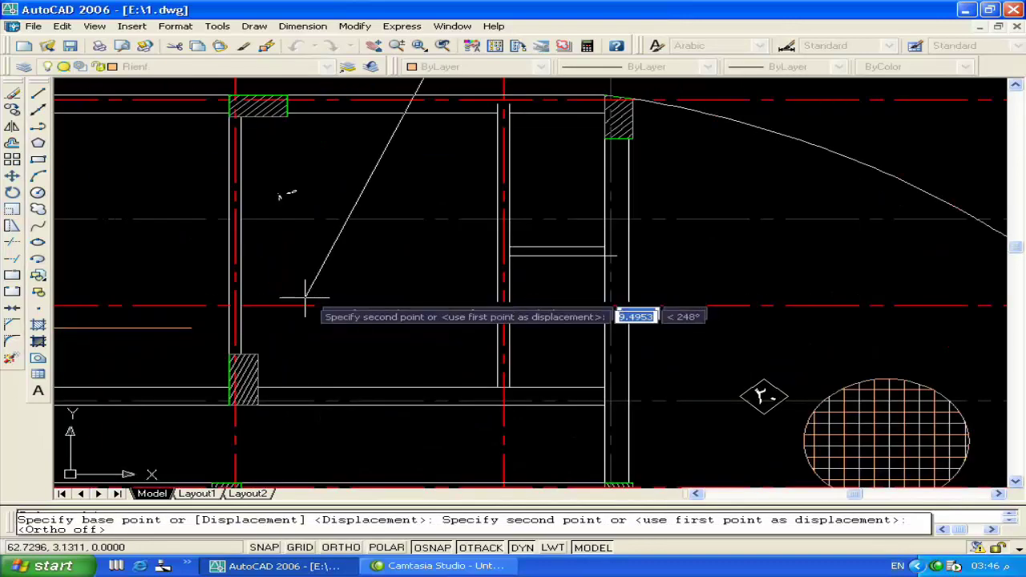
{"action": "left_click", "coordinate": [292, 320]}
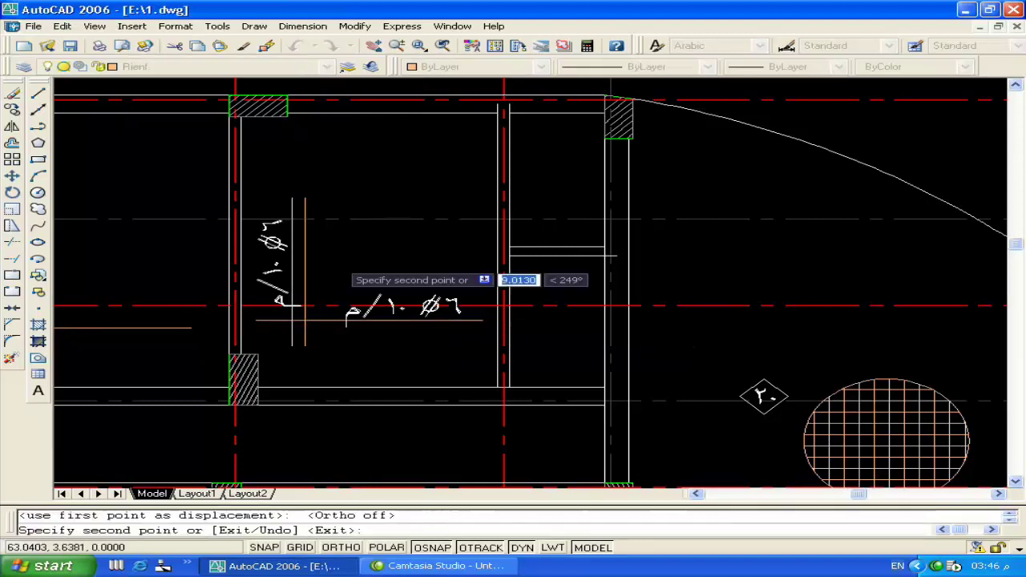
{"action": "scroll", "coordinate": [320, 304], "scroll_direction": "down", "scroll_amount": 3}
{"action": "scroll", "coordinate": [328, 324], "scroll_direction": "up", "scroll_amount": 1}
{"action": "scroll", "coordinate": [328, 325], "scroll_direction": "up", "scroll_amount": 3}
{"action": "scroll", "coordinate": [394, 276], "scroll_direction": "up", "scroll_amount": 2}
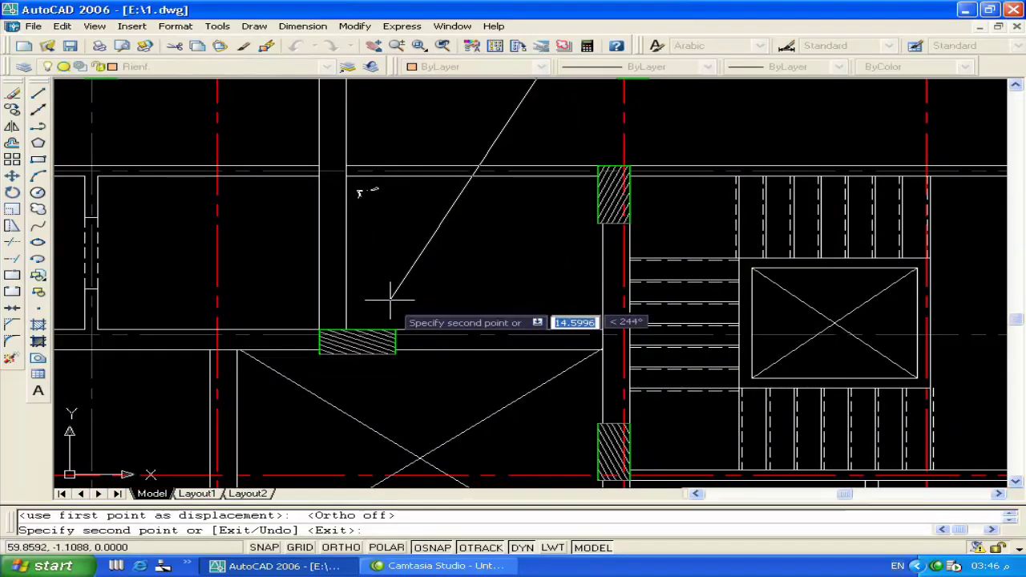
{"action": "left_click", "coordinate": [389, 301]}
{"action": "middle_click_drag", "start_coordinate": [147, 305], "coordinate": [282, 304]}
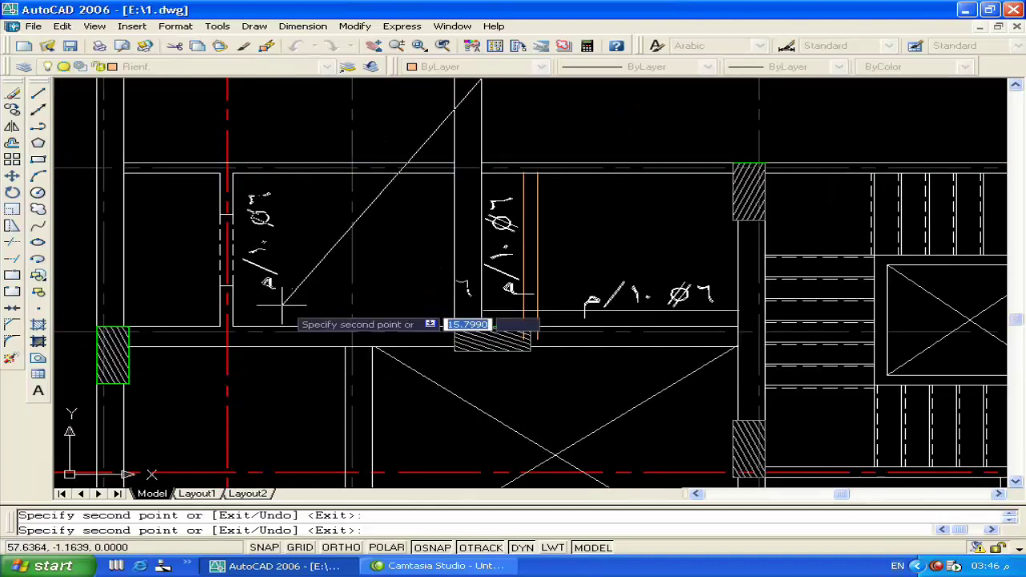
{"action": "left_click", "coordinate": [270, 295]}
Place another copy in a lower bay, then finish copying near the stairwell bays
{"action": "mouse_move", "coordinate": [104, 383]}
{"action": "middle_mouse_down"}
{"action": "mouse_move", "coordinate": [273, 295]}
{"action": "mouse_move", "coordinate": [323, 201]}
{"action": "middle_mouse_up"}
{"action": "left_click", "coordinate": [384, 341]}
{"action": "mouse_move", "coordinate": [383, 341]}
{"action": "middle_mouse_down"}
{"action": "mouse_move", "coordinate": [327, 252]}
{"action": "mouse_move", "coordinate": [315, 314]}
{"action": "middle_mouse_up"}
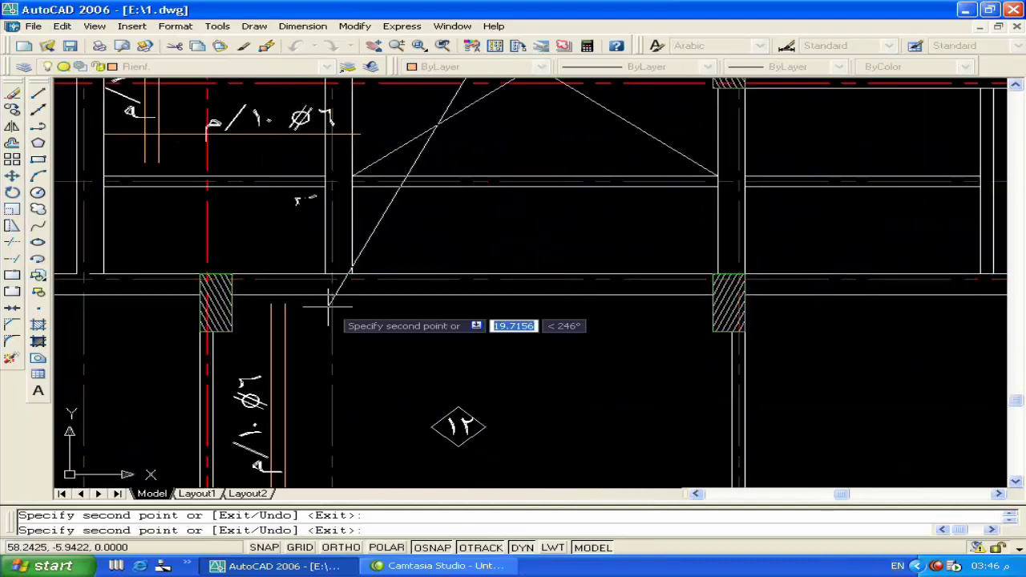
{"action": "scroll", "coordinate": [328, 304], "scroll_direction": "down", "scroll_amount": 5}
{"action": "scroll", "coordinate": [593, 279], "scroll_direction": "up", "scroll_amount": 5}
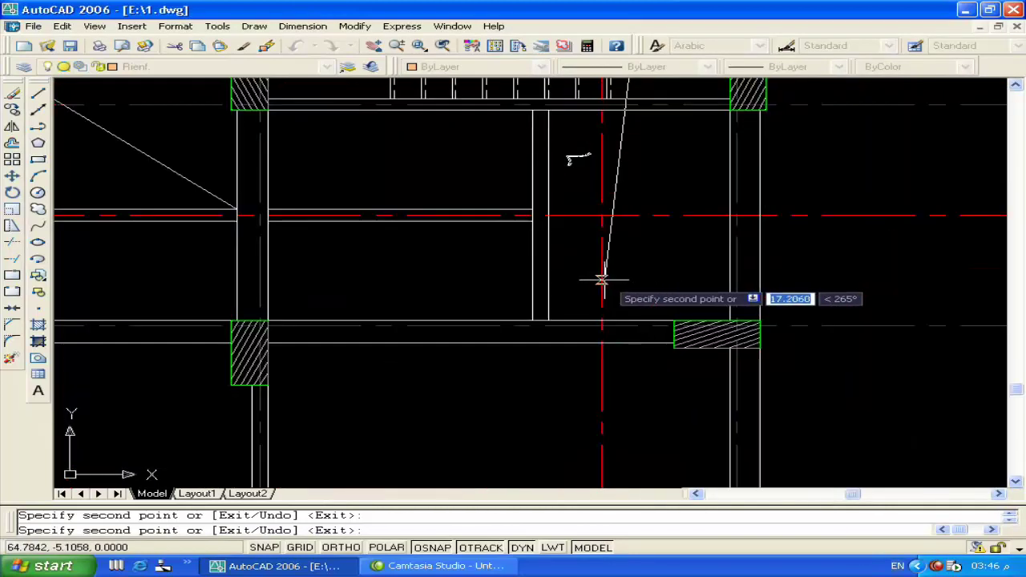
{"action": "scroll", "coordinate": [589, 283], "scroll_direction": "down", "scroll_amount": 4}
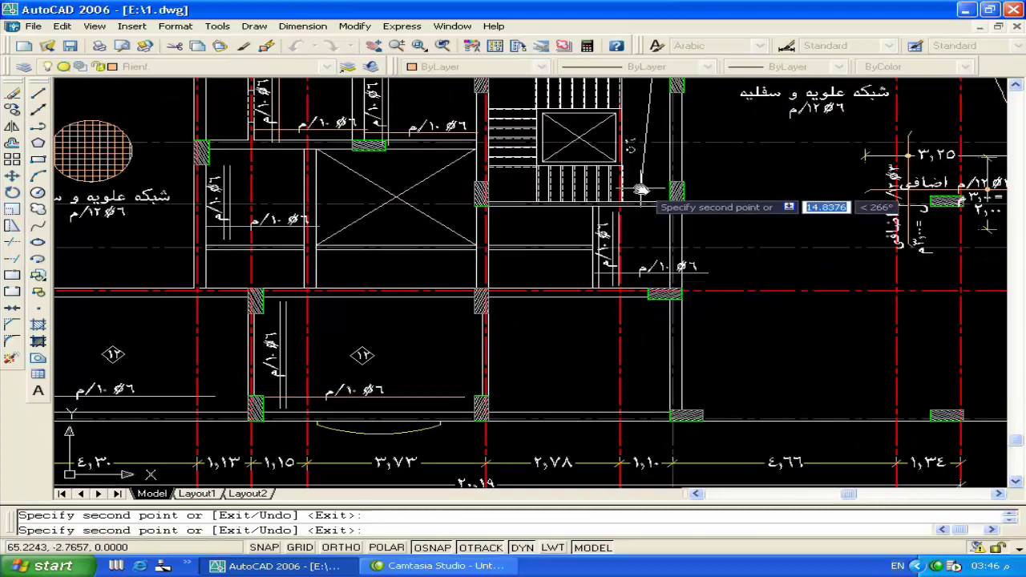
{"action": "middle_click_drag", "start_coordinate": [641, 190], "coordinate": [641, 325]}
{"action": "mouse_move", "coordinate": [687, 185]}
{"action": "middle_mouse_down"}
{"action": "mouse_move", "coordinate": [516, 275]}
{"action": "mouse_move", "coordinate": [626, 203]}
{"action": "mouse_move", "coordinate": [585, 255]}
{"action": "middle_mouse_up"}
{"action": "key", "text": "Escape"}
{"action": "scroll", "coordinate": [607, 235], "scroll_direction": "up", "scroll_amount": 2}
{"action": "scroll", "coordinate": [607, 235], "scroll_direction": "up", "scroll_amount": 2}
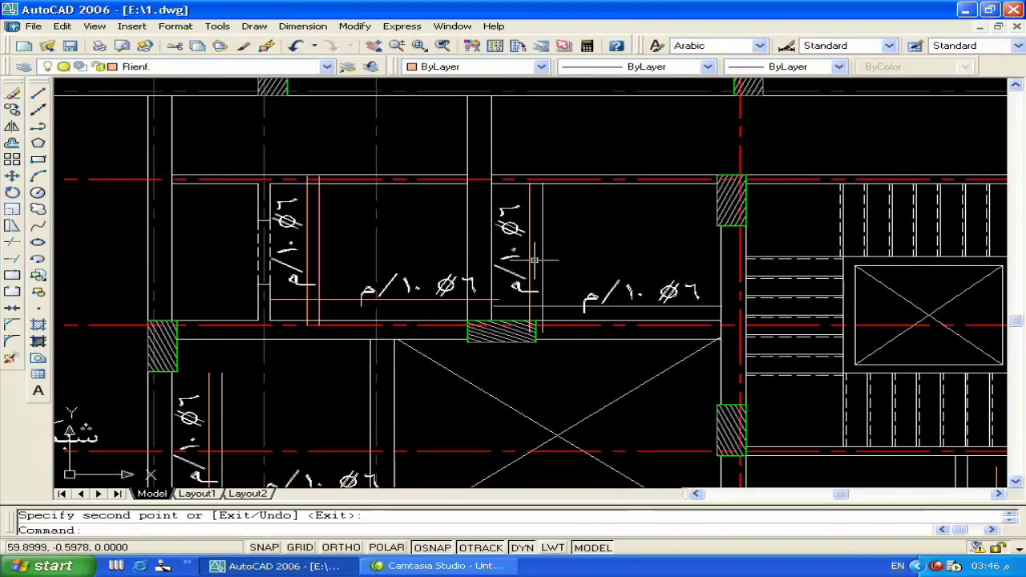
Stretch the first copied bar's lower line and verticals so they fit the bay
{"action": "scroll", "coordinate": [534, 261], "scroll_direction": "up", "scroll_amount": 4}
{"action": "type", "text": "s"}
{"action": "key", "text": "Return"}
{"action": "left_click", "coordinate": [553, 277]}
{"action": "left_click", "coordinate": [447, 324]}
{"action": "key", "text": "Return"}
{"action": "left_click", "coordinate": [626, 319]}
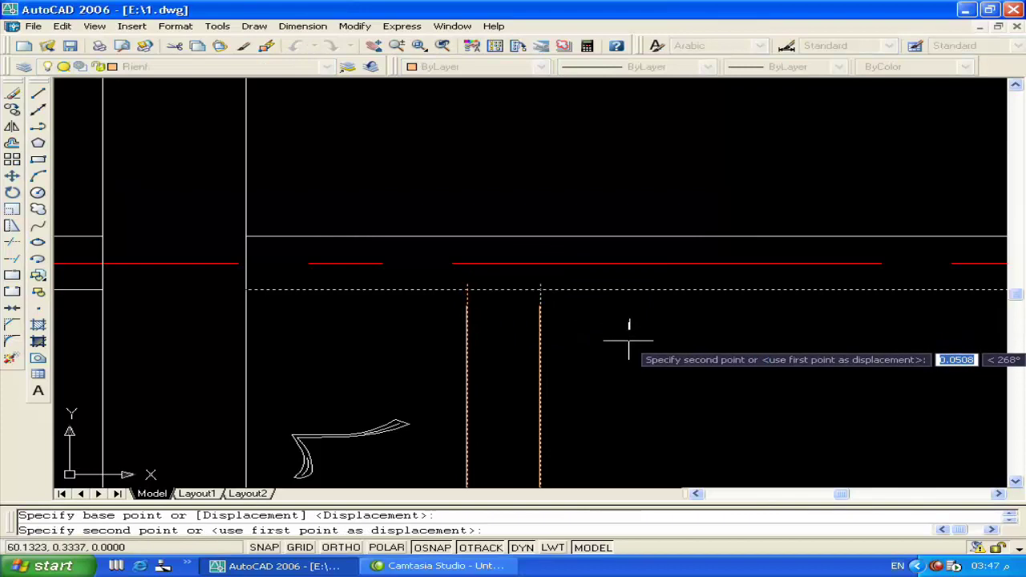
{"action": "left_click", "coordinate": [628, 342]}
Stretch the next bar copy, shortening its vertical bars upward
{"action": "scroll", "coordinate": [625, 339], "scroll_direction": "down", "scroll_amount": 3}
{"action": "middle_click_drag", "start_coordinate": [618, 426], "coordinate": [591, 384]}
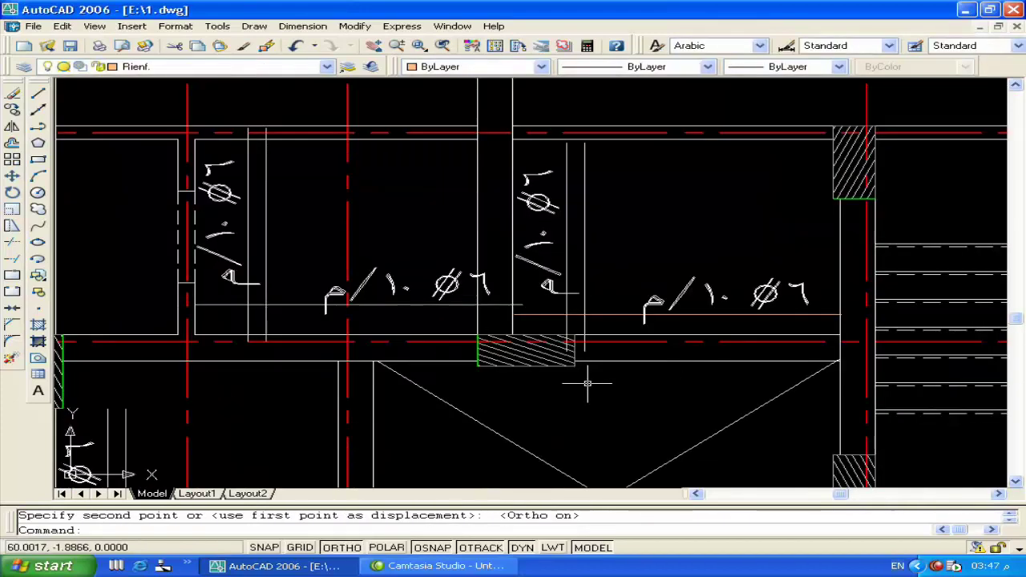
{"action": "scroll", "coordinate": [613, 287], "scroll_direction": "up", "scroll_amount": 4}
{"action": "type", "text": "s"}
{"action": "key", "text": "Return"}
{"action": "left_click", "coordinate": [618, 286]}
{"action": "left_click", "coordinate": [492, 312]}
{"action": "key", "text": "Return"}
{"action": "left_click", "coordinate": [670, 294]}
{"action": "left_click", "coordinate": [670, 261]}
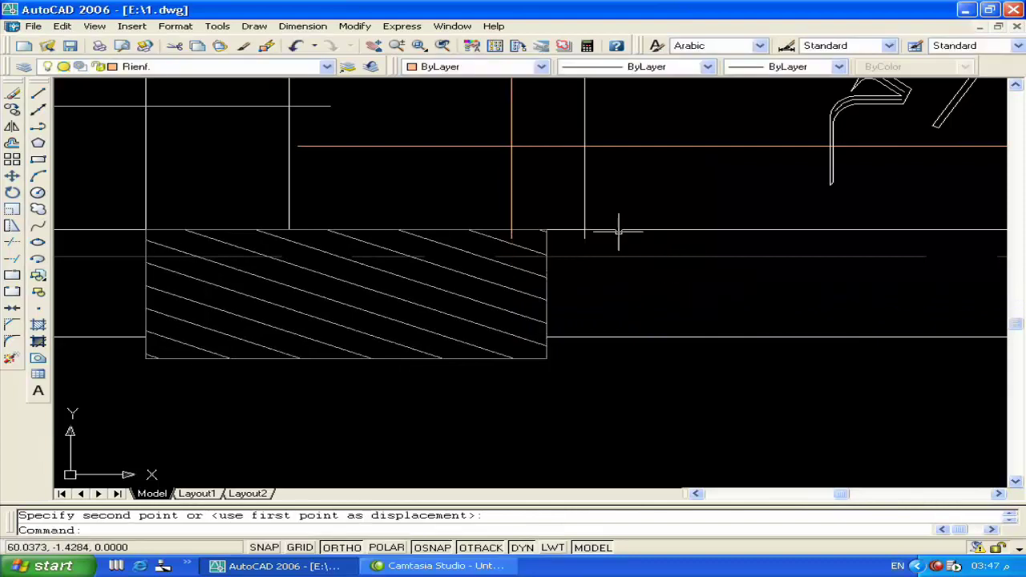
Attempt crossing-window stretches over the bar bottoms, cancelling both tries without changes
{"action": "key", "text": "Return"}
{"action": "scroll", "coordinate": [618, 232], "scroll_direction": "up", "scroll_amount": 4}
{"action": "left_click", "coordinate": [583, 246]}
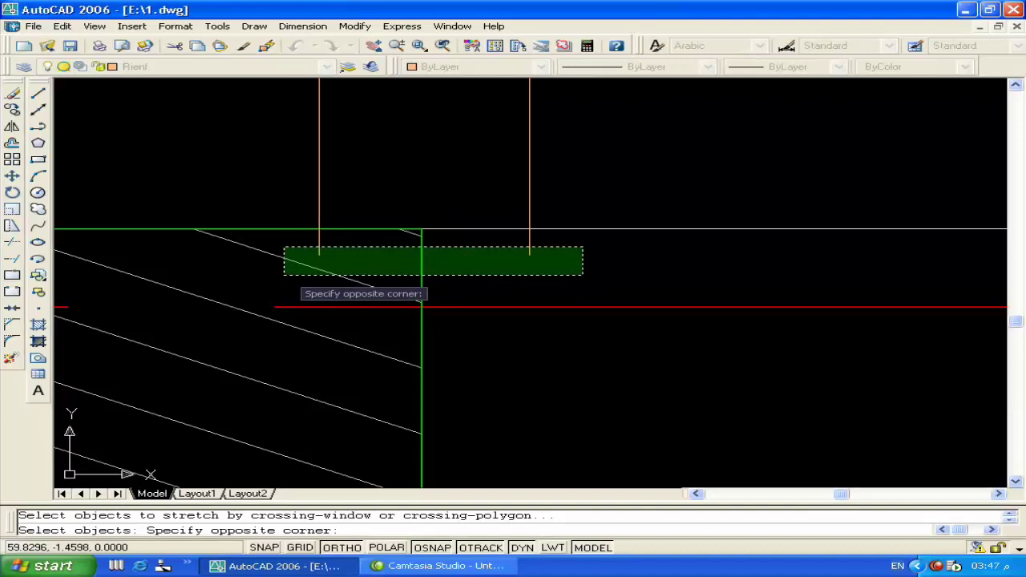
{"action": "left_click", "coordinate": [284, 274]}
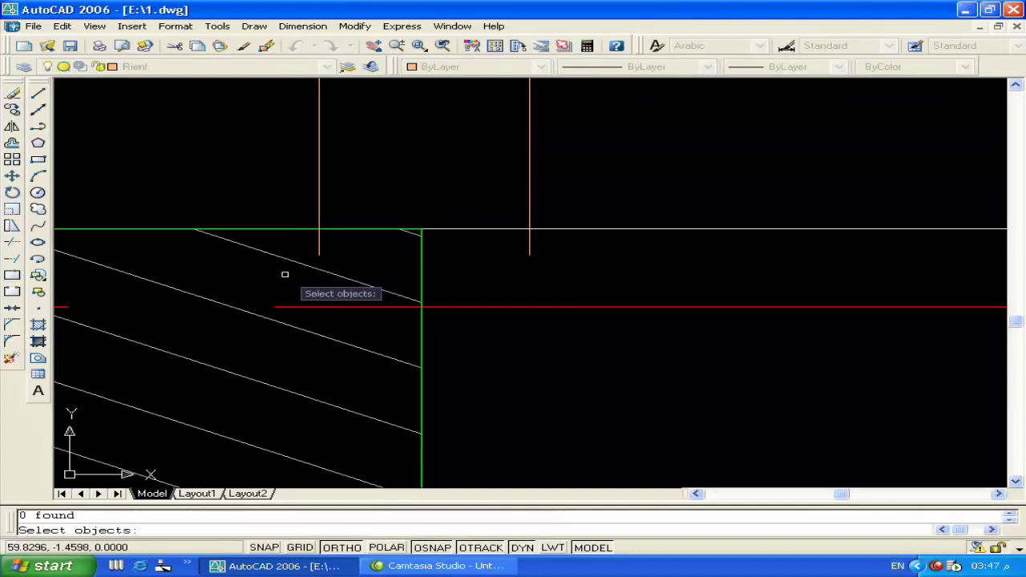
{"action": "key", "text": "Escape"}
{"action": "key", "text": "Return"}
{"action": "left_click", "coordinate": [609, 194]}
{"action": "left_click", "coordinate": [264, 282]}
{"action": "key", "text": "Return"}
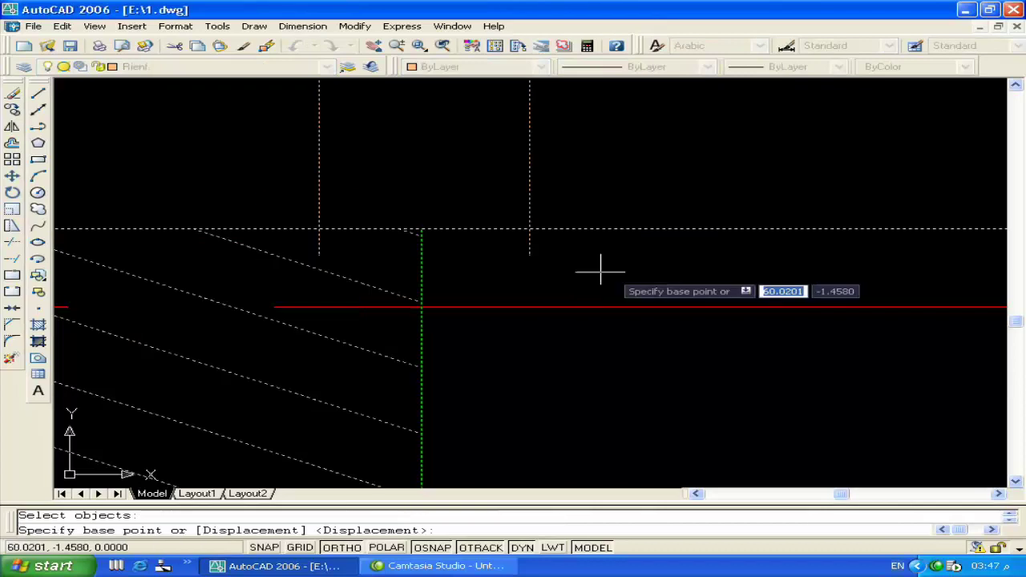
{"action": "left_click", "coordinate": [602, 267]}
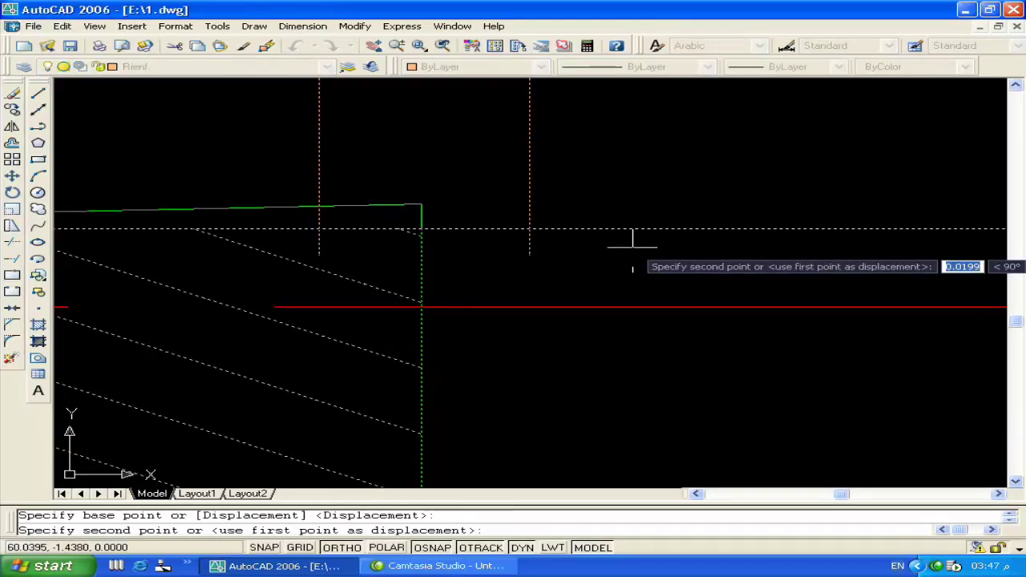
{"action": "key", "text": "Escape"}
Stretch the four crossed bar lines so their ends reach the beam edge
{"action": "key", "text": "Return"}
{"action": "left_click", "coordinate": [554, 247]}
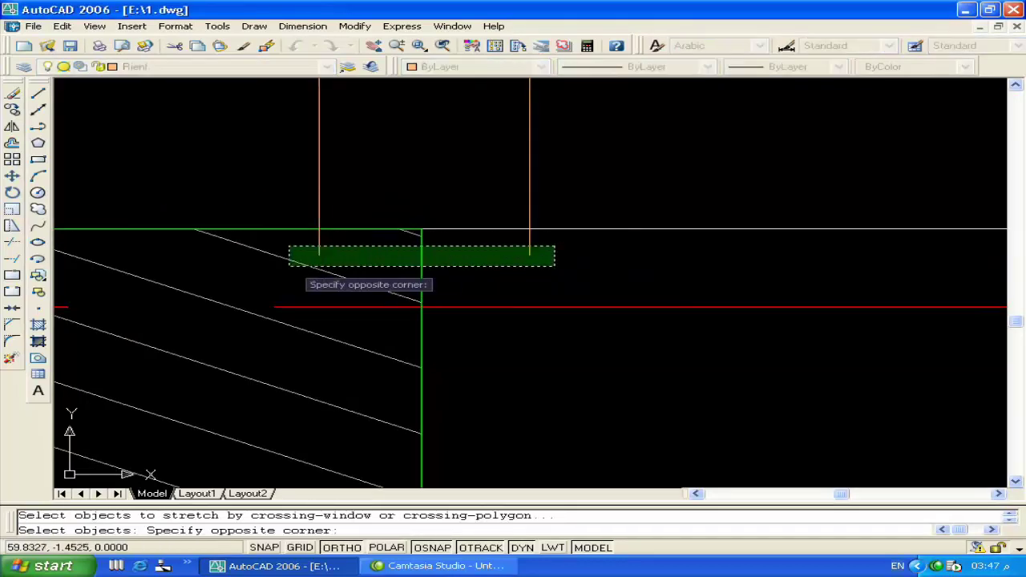
{"action": "left_click", "coordinate": [288, 265]}
{"action": "key", "text": "Return"}
{"action": "left_click", "coordinate": [591, 279]}
{"action": "left_click", "coordinate": [591, 238]}
{"action": "scroll", "coordinate": [574, 201], "scroll_direction": "down", "scroll_amount": 2}
{"action": "scroll", "coordinate": [574, 202], "scroll_direction": "up", "scroll_amount": 2}
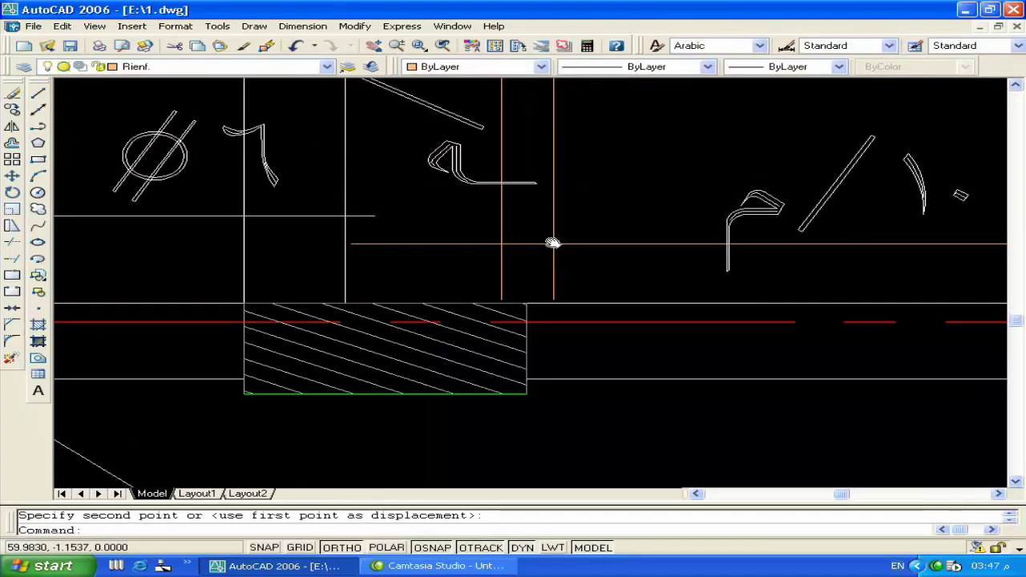
{"action": "scroll", "coordinate": [550, 240], "scroll_direction": "up", "scroll_amount": 2}
Stretch individual bar lines, moving one left end rightward and adjusting a horizontal bar
{"action": "key", "text": "Return"}
{"action": "left_click", "coordinate": [449, 291]}
{"action": "key", "text": "Return"}
{"action": "left_click", "coordinate": [478, 327]}
{"action": "left_click", "coordinate": [581, 327]}
{"action": "key", "text": "Return"}
{"action": "left_click_drag", "start_coordinate": [500, 188], "coordinate": [470, 238]}
{"action": "key", "text": "Return"}
{"action": "left_click", "coordinate": [551, 226]}
{"action": "left_click", "coordinate": [551, 226]}
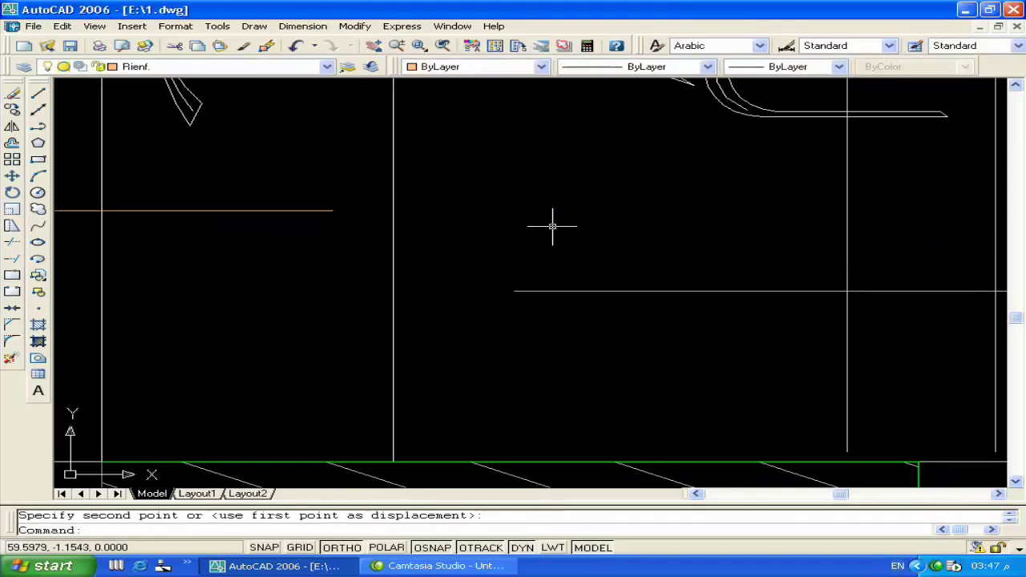
Stretch the crossed bar lines to a new end position leftward
{"action": "scroll", "coordinate": [545, 222], "scroll_direction": "down", "scroll_amount": 3}
{"action": "key", "text": "Return"}
{"action": "left_click", "coordinate": [471, 244]}
{"action": "key", "text": "Return"}
{"action": "left_click", "coordinate": [469, 272]}
{"action": "left_click", "coordinate": [360, 259]}
Move the Ø6 bar label to its new position within the bay
{"action": "scroll", "coordinate": [350, 223], "scroll_direction": "down", "scroll_amount": 3}
{"action": "scroll", "coordinate": [353, 224], "scroll_direction": "up", "scroll_amount": 2}
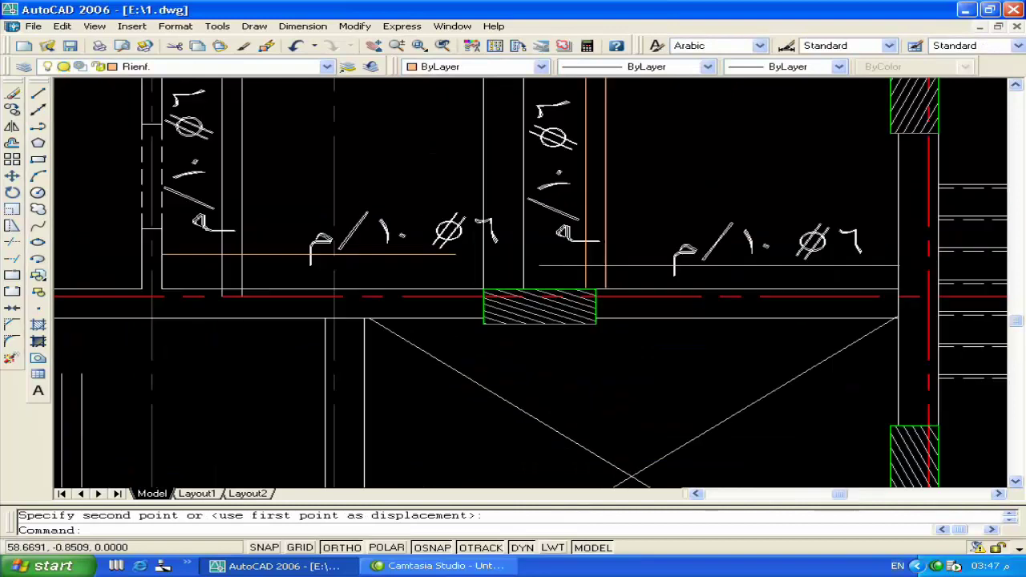
{"action": "scroll", "coordinate": [352, 224], "scroll_direction": "up", "scroll_amount": 1}
{"action": "type", "text": "m"}
{"action": "key", "text": "Return"}
{"action": "left_click", "coordinate": [452, 250]}
{"action": "key", "text": "Return"}
{"action": "left_click", "coordinate": [367, 165]}
{"action": "left_click", "coordinate": [441, 187]}
Stretch the beam line ends upward to their new end position
{"action": "scroll", "coordinate": [393, 206], "scroll_direction": "down", "scroll_amount": 3}
{"action": "scroll", "coordinate": [393, 207], "scroll_direction": "up", "scroll_amount": 3}
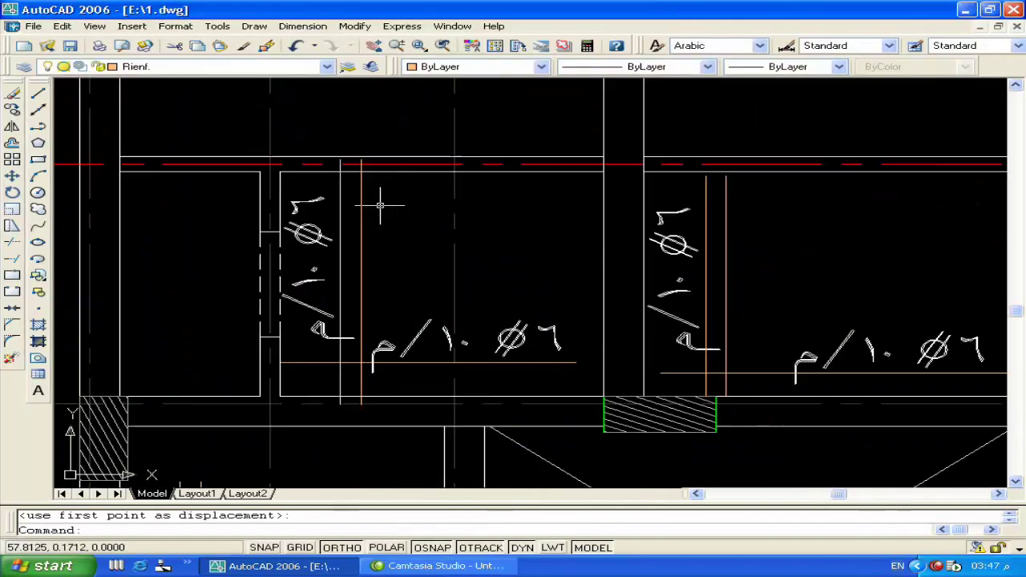
{"action": "scroll", "coordinate": [350, 396], "scroll_direction": "up", "scroll_amount": 5}
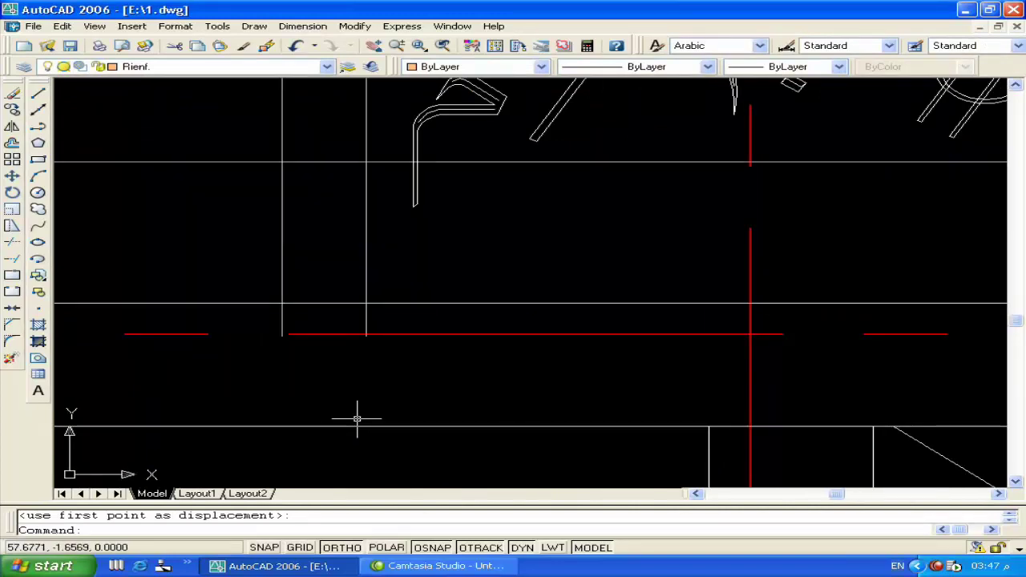
{"action": "type", "text": "s"}
{"action": "key", "text": "Return"}
{"action": "left_click", "coordinate": [393, 360]}
{"action": "left_click", "coordinate": [270, 321]}
{"action": "key", "text": "Return"}
{"action": "left_click", "coordinate": [248, 392]}
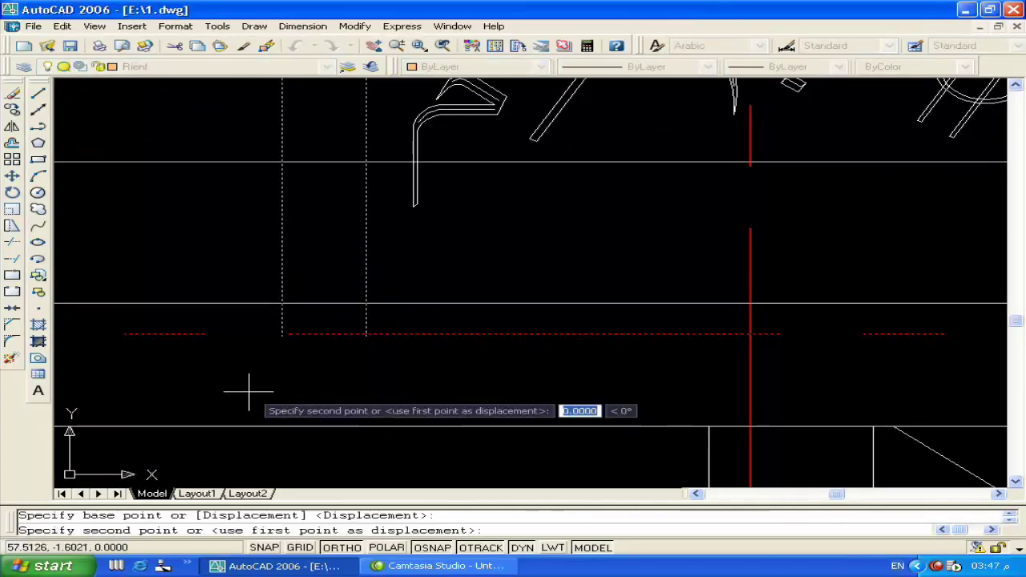
{"action": "left_click", "coordinate": [247, 337]}
Check a bar line endpoint in the neighbouring bay, cancelling the grip edit unchanged
{"action": "middle_click_drag", "start_coordinate": [182, 329], "coordinate": [431, 325]}
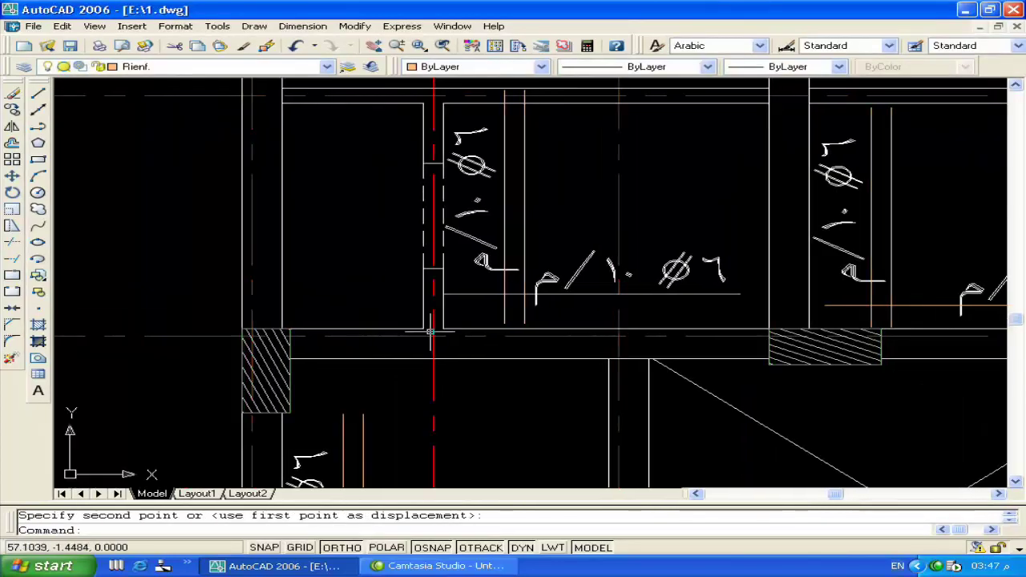
{"action": "scroll", "coordinate": [487, 328], "scroll_direction": "up", "scroll_amount": 3}
{"action": "left_click", "coordinate": [486, 326]}
{"action": "left_click", "coordinate": [452, 327]}
{"action": "key", "text": "Escape"}
{"action": "key", "text": "Escape"}
{"action": "middle_click_drag", "start_coordinate": [459, 260], "coordinate": [420, 372]}
{"action": "scroll", "coordinate": [415, 301], "scroll_direction": "down", "scroll_amount": 4}
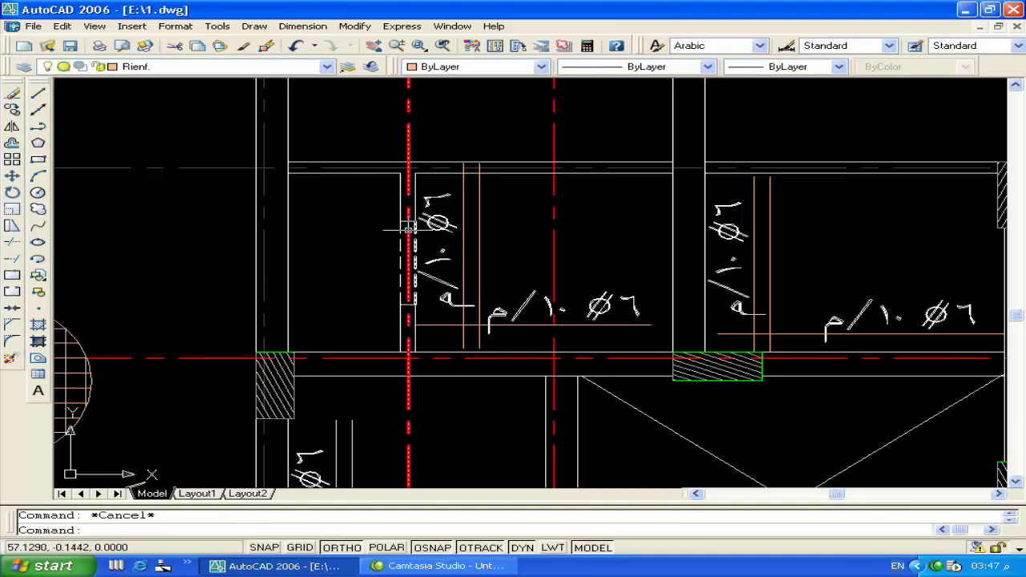
{"action": "scroll", "coordinate": [464, 201], "scroll_direction": "up", "scroll_amount": 1}
{"action": "scroll", "coordinate": [449, 181], "scroll_direction": "up", "scroll_amount": 2}
{"action": "middle_click_drag", "start_coordinate": [449, 183], "coordinate": [388, 259]}
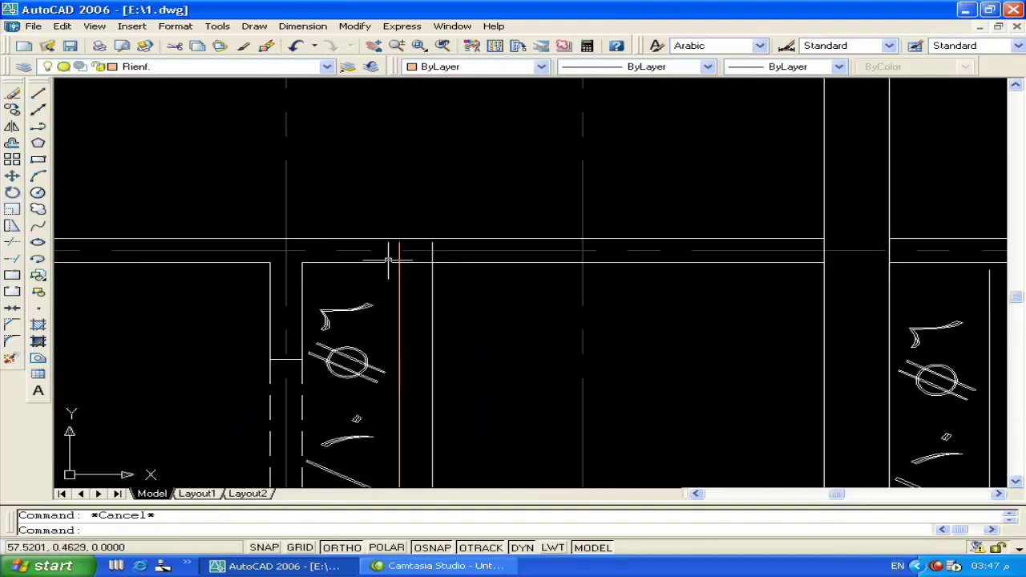
Stretch the bar tops downward to shorten them to the beam edge
{"action": "type", "text": "s"}
{"action": "key", "text": "Return"}
{"action": "left_click", "coordinate": [458, 211]}
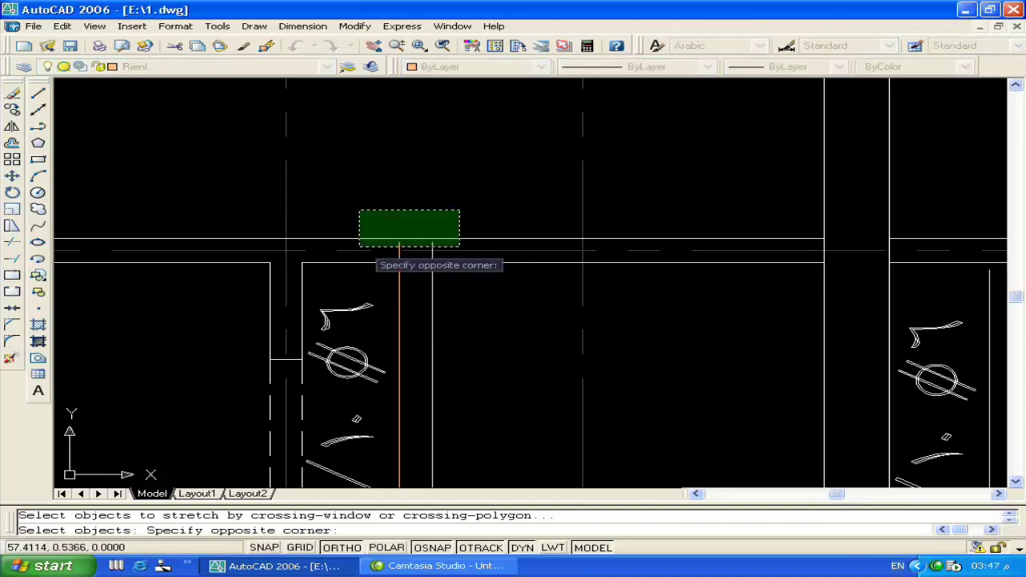
{"action": "left_click", "coordinate": [360, 246]}
{"action": "key", "text": "Return"}
{"action": "left_click", "coordinate": [494, 286]}
{"action": "left_click", "coordinate": [504, 332]}
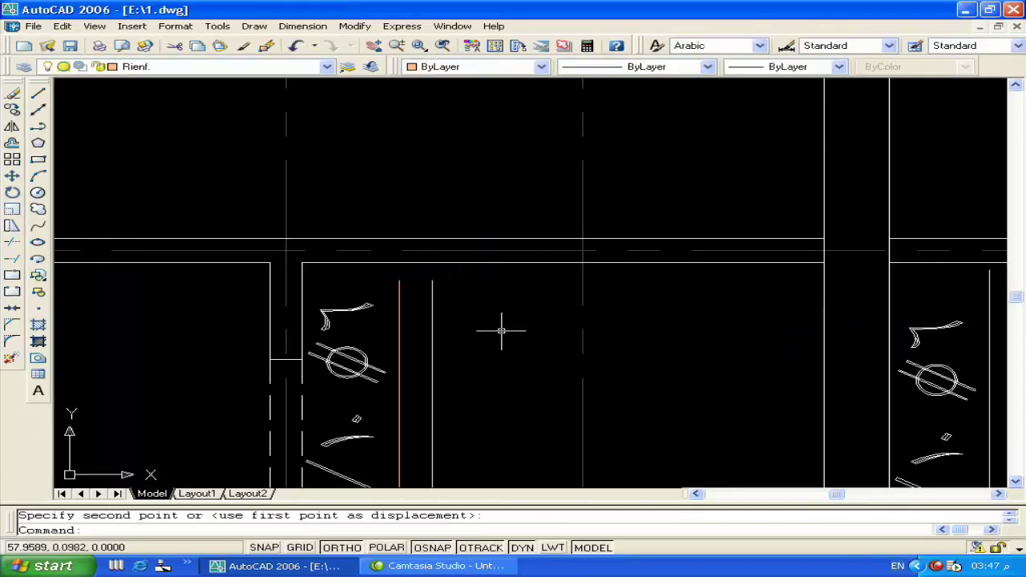
{"action": "scroll", "coordinate": [393, 419], "scroll_direction": "down", "scroll_amount": 3}
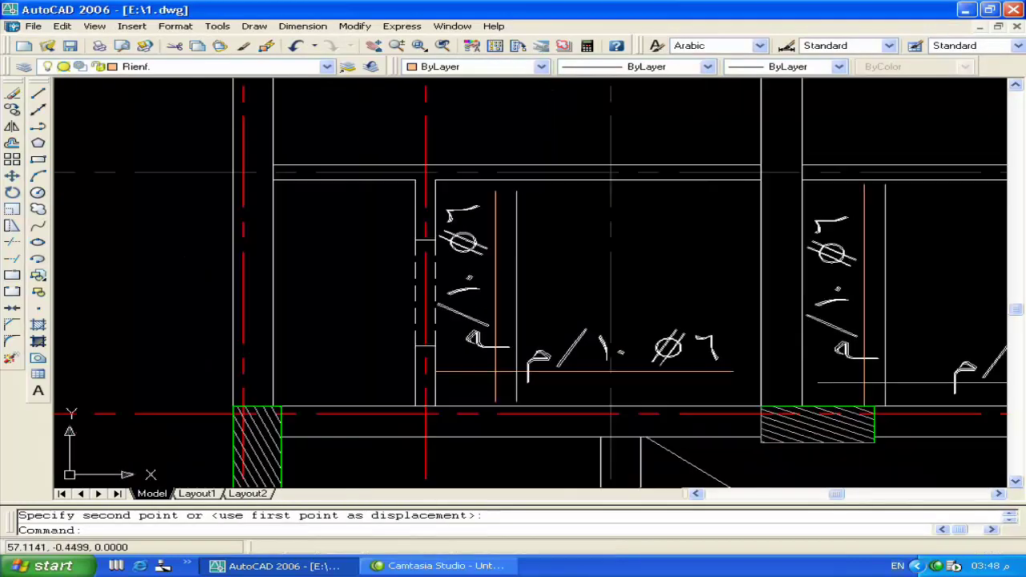
Erase the stray wall line and the small wall segments beside the bar label
{"action": "left_click", "coordinate": [431, 269]}
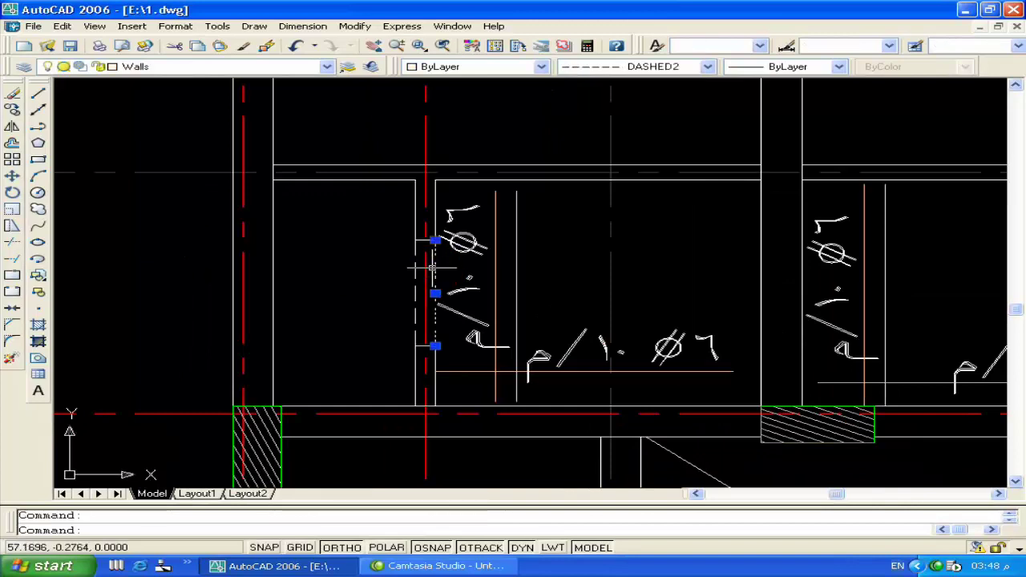
{"action": "key", "text": "Delete"}
{"action": "left_click", "coordinate": [414, 230]}
{"action": "key", "text": "Escape"}
{"action": "left_click", "coordinate": [401, 241]}
{"action": "left_click", "coordinate": [451, 168]}
{"action": "key", "text": "Delete"}
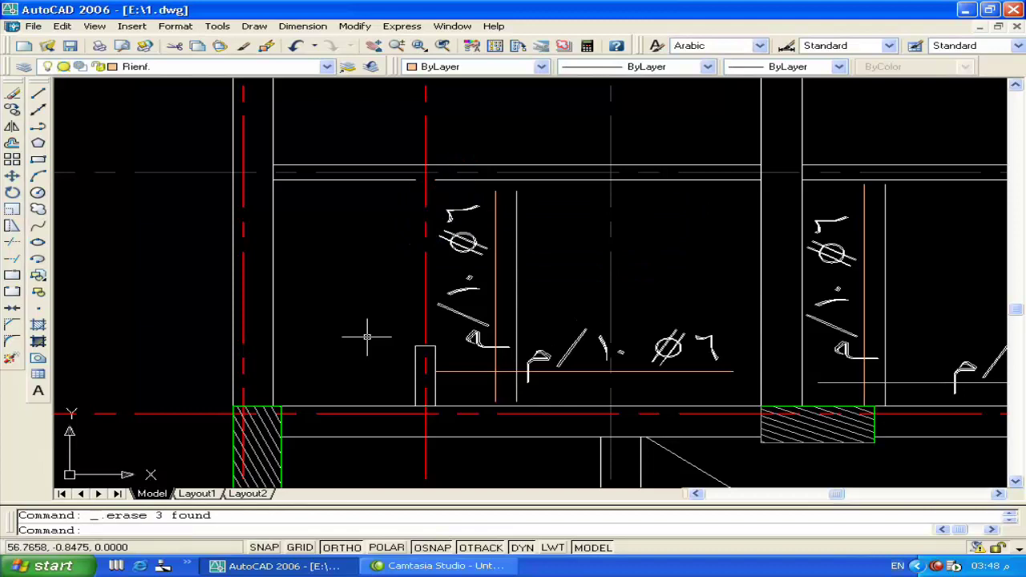
Window-delete the remaining wall stub, leaving the top horizontal wall line unchanged
{"action": "left_click", "coordinate": [380, 426]}
{"action": "left_click", "coordinate": [436, 345]}
{"action": "key", "text": "Delete"}
{"action": "left_click", "coordinate": [435, 179]}
{"action": "left_click", "coordinate": [436, 179]}
{"action": "left_click", "coordinate": [435, 179]}
{"action": "key", "text": "Escape"}
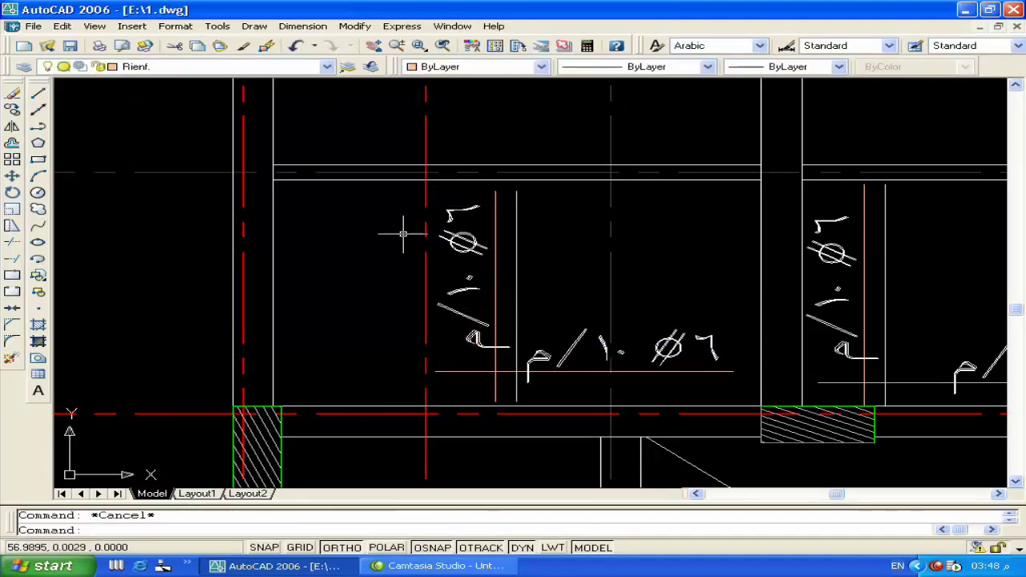
Move the bar label and bar slightly to the right
{"action": "middle_click_drag", "start_coordinate": [401, 230], "coordinate": [383, 229]}
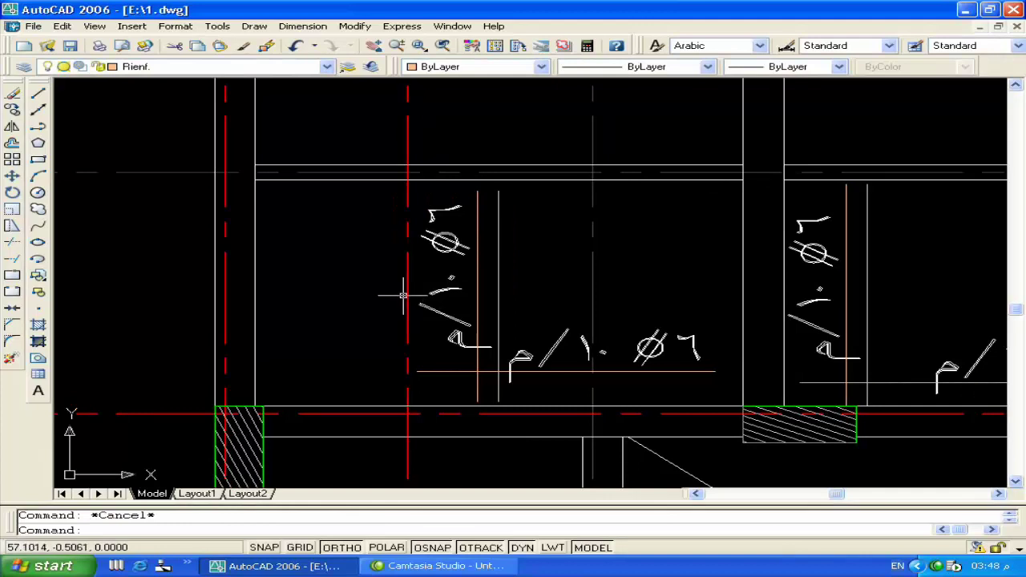
{"action": "type", "text": "m"}
{"action": "key", "text": "Return"}
{"action": "left_click", "coordinate": [538, 281]}
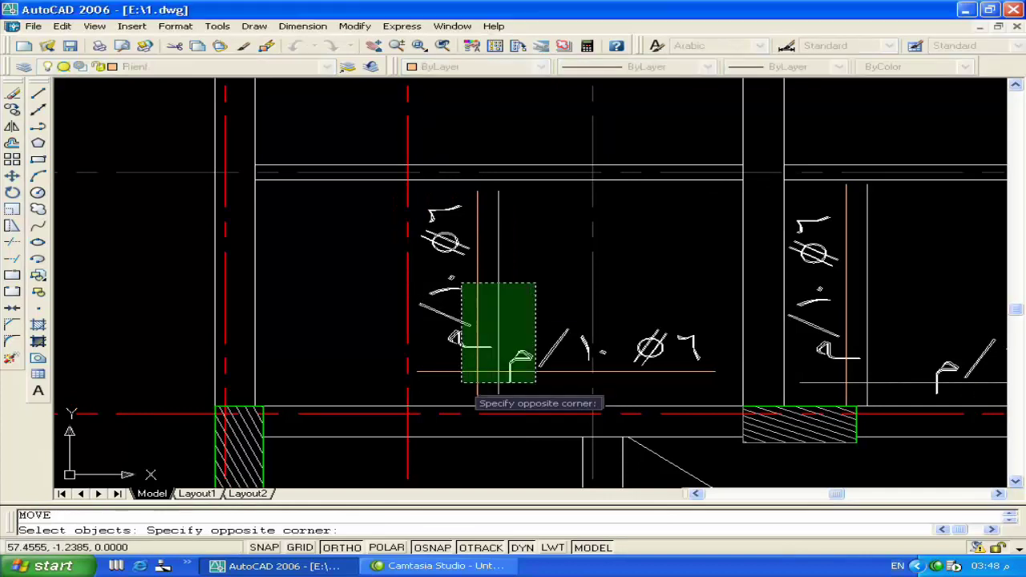
{"action": "left_click", "coordinate": [458, 377]}
{"action": "key", "text": "Return"}
{"action": "left_click", "coordinate": [288, 371]}
{"action": "left_click", "coordinate": [315, 371]}
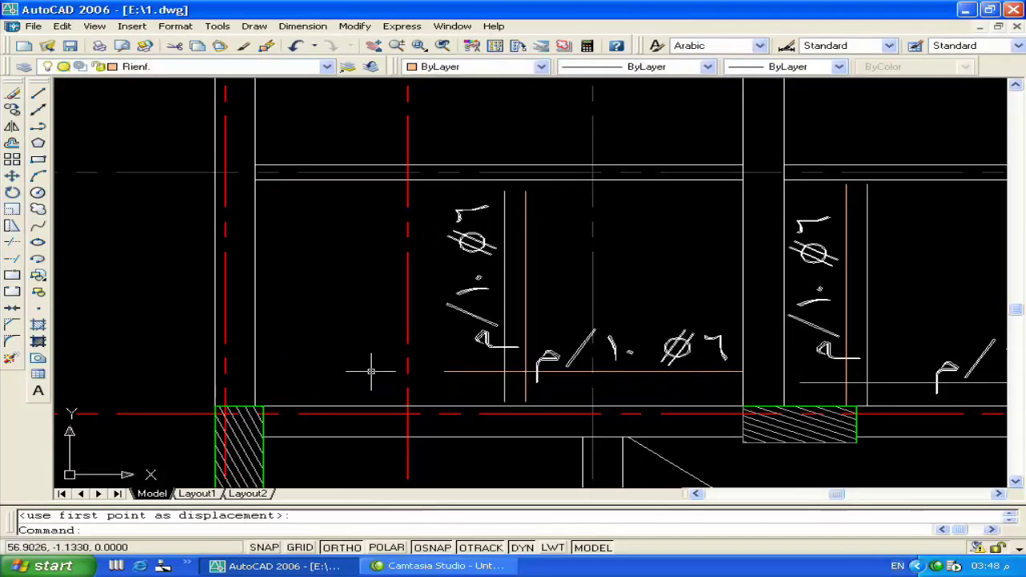
Draw a line down to the bar's end
{"action": "type", "text": "l"}
{"action": "key", "text": "Return"}
{"action": "scroll", "coordinate": [374, 217], "scroll_direction": "up", "scroll_amount": 2}
{"action": "left_click", "coordinate": [393, 183]}
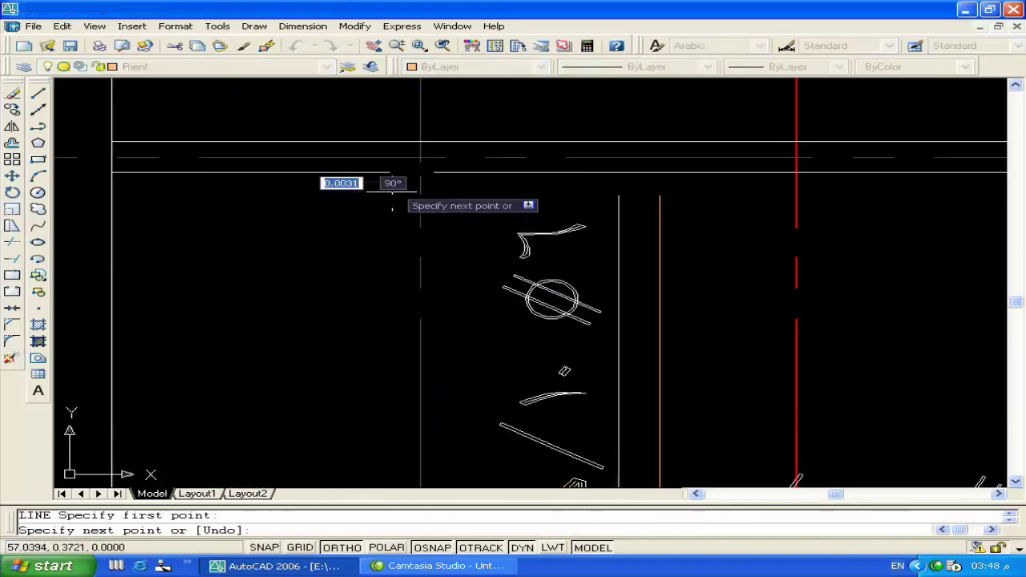
{"action": "scroll", "coordinate": [393, 301], "scroll_direction": "down", "scroll_amount": 2}
{"action": "scroll", "coordinate": [366, 410], "scroll_direction": "up", "scroll_amount": 2}
{"action": "scroll", "coordinate": [373, 420], "scroll_direction": "up", "scroll_amount": 2}
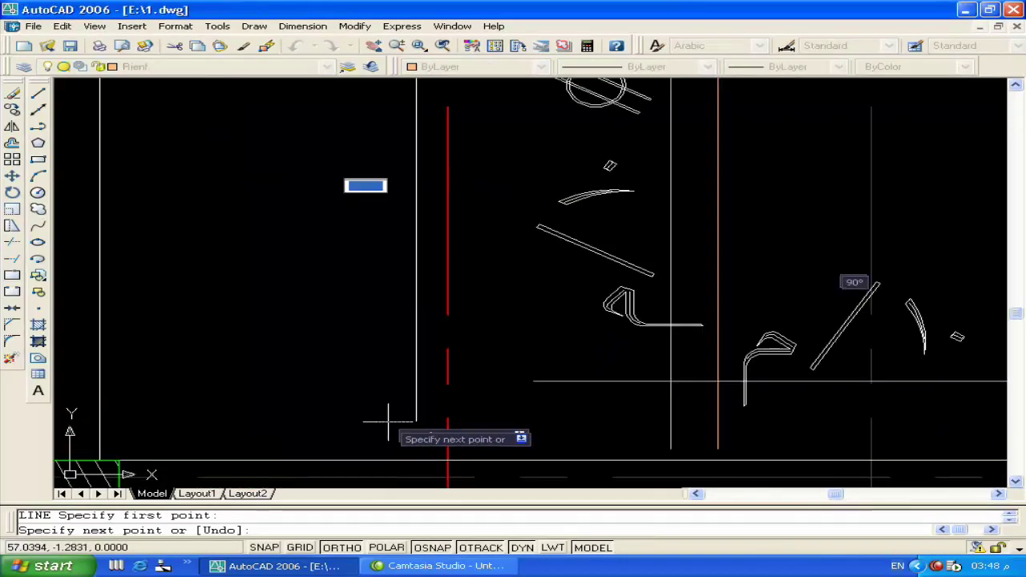
{"action": "left_click", "coordinate": [412, 439]}
{"action": "scroll", "coordinate": [412, 439], "scroll_direction": "up", "scroll_amount": 2}
With Ortho off, draw the angled hook line at the bar's top end
{"action": "key", "text": "Return"}
{"action": "key", "text": "Return"}
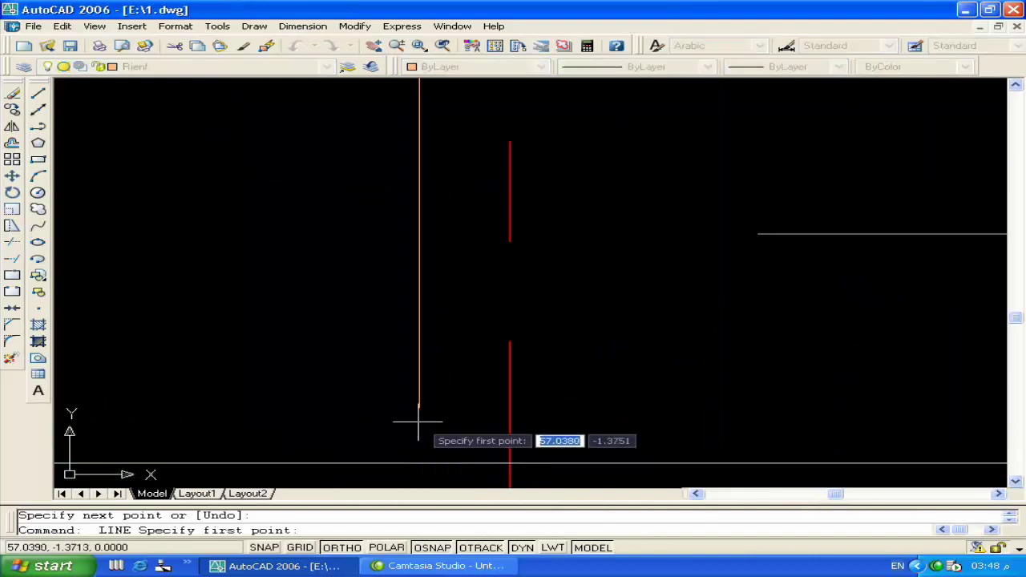
{"action": "left_click", "coordinate": [418, 408]}
{"action": "key", "text": "F8"}
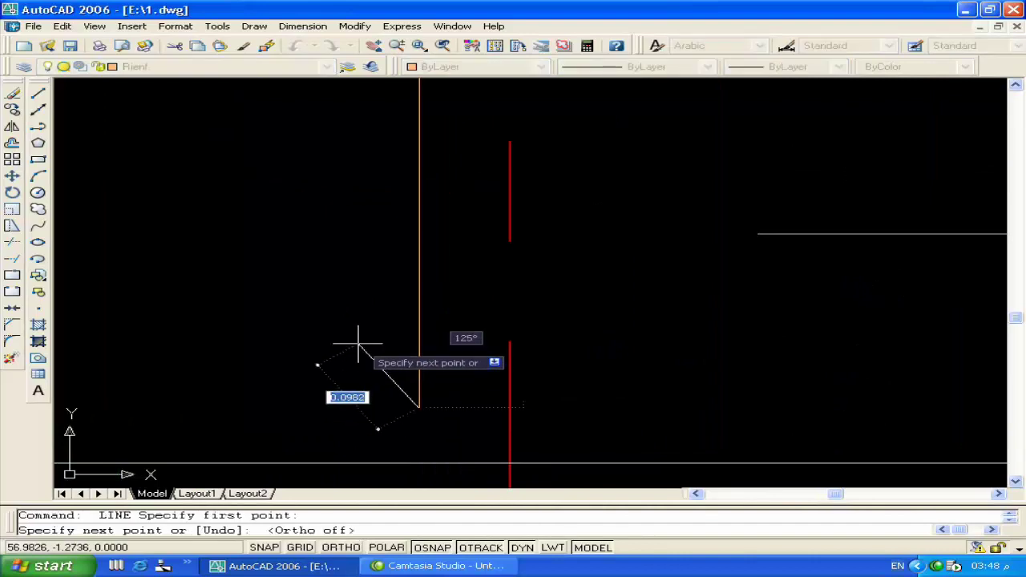
{"action": "key", "text": "Return"}
{"action": "scroll", "coordinate": [366, 179], "scroll_direction": "down", "scroll_amount": 2}
{"action": "middle_click_drag", "start_coordinate": [366, 178], "coordinate": [328, 291]}
{"action": "scroll", "coordinate": [332, 206], "scroll_direction": "up", "scroll_amount": 2}
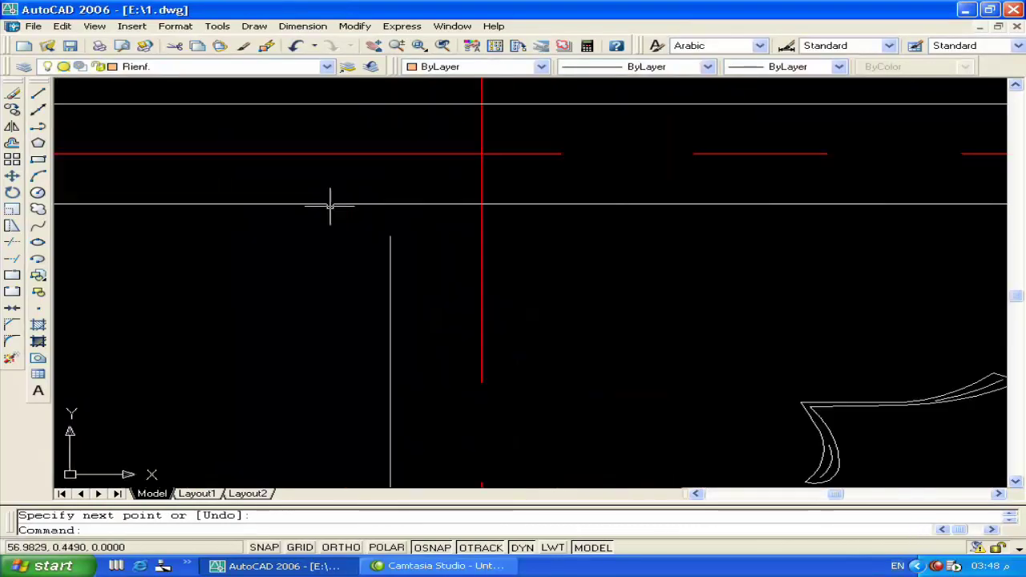
{"action": "key", "text": "Return"}
{"action": "left_click", "coordinate": [389, 235]}
{"action": "left_click", "coordinate": [430, 290]}
{"action": "key", "text": "Return"}
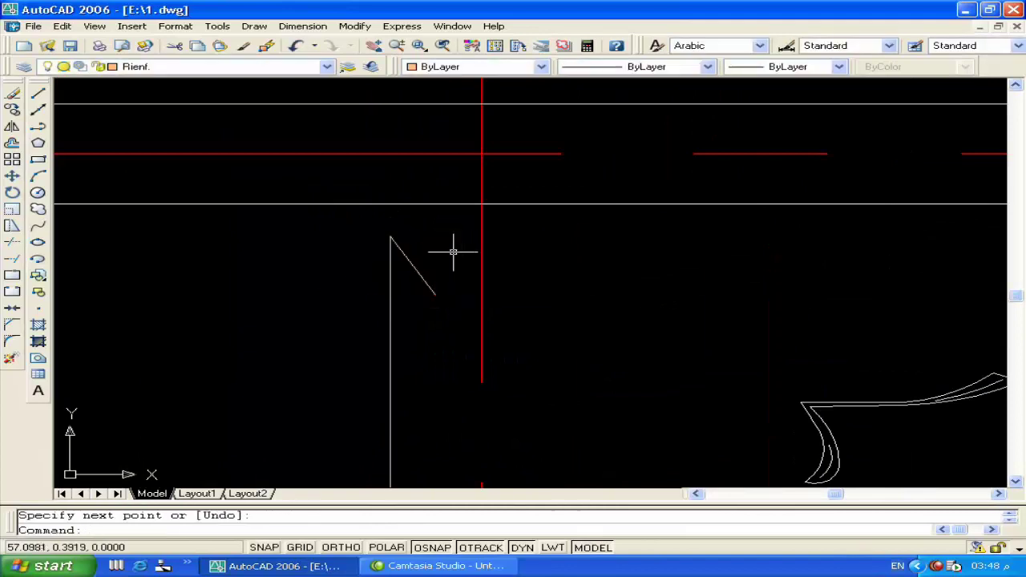
Move the vertical bar line toward the bay's left edge
{"action": "scroll", "coordinate": [450, 255], "scroll_direction": "down", "scroll_amount": 3}
{"action": "left_click", "coordinate": [449, 260]}
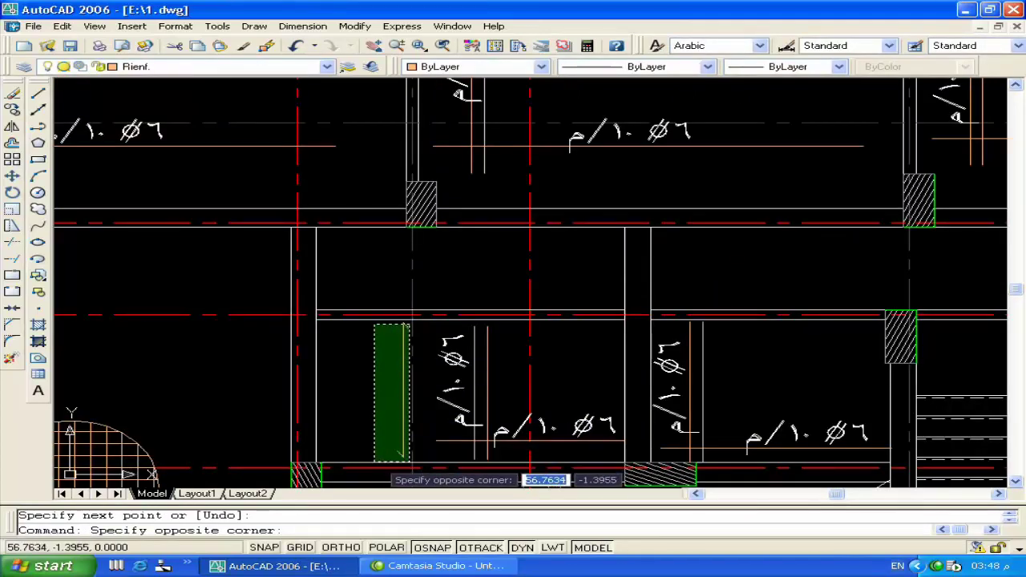
{"action": "left_click", "coordinate": [371, 442]}
{"action": "scroll", "coordinate": [371, 442], "scroll_direction": "up", "scroll_amount": 5}
{"action": "type", "text": "m"}
{"action": "key", "text": "Return"}
{"action": "left_click", "coordinate": [348, 399]}
{"action": "left_click", "coordinate": [350, 399]}
Pan across the plan to the upper bays with panel markers and the next bay
{"action": "scroll", "coordinate": [355, 377], "scroll_direction": "down", "scroll_amount": 3}
{"action": "middle_click_drag", "start_coordinate": [412, 389], "coordinate": [366, 327]}
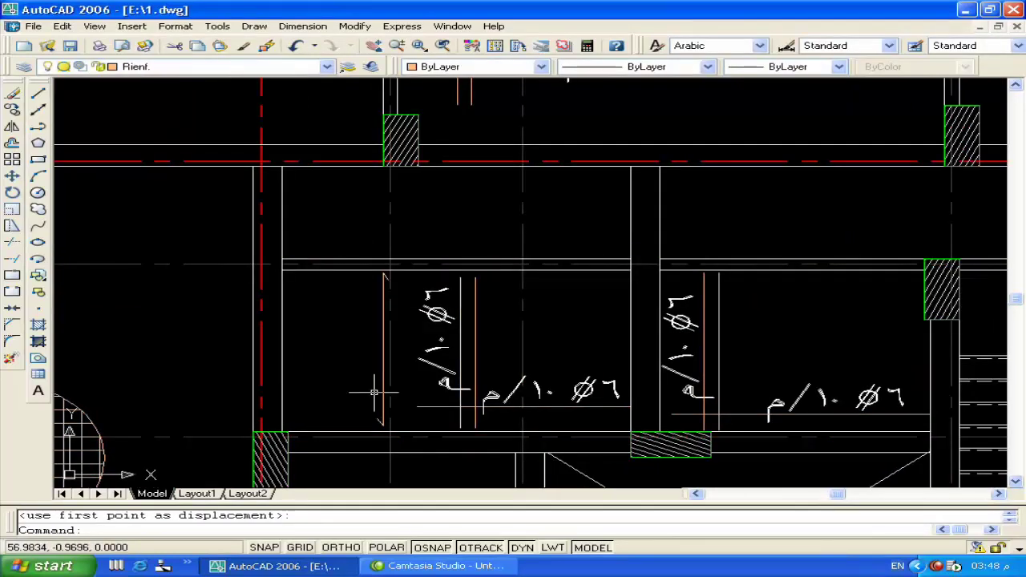
{"action": "middle_click_drag", "start_coordinate": [374, 383], "coordinate": [456, 383]}
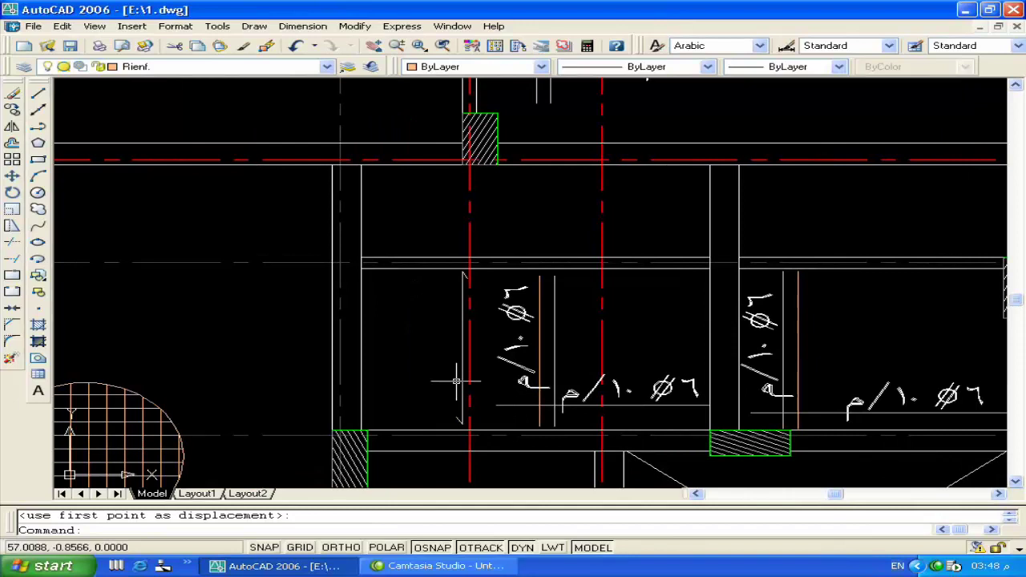
{"action": "middle_click_drag", "start_coordinate": [461, 320], "coordinate": [487, 376]}
{"action": "scroll", "coordinate": [565, 291], "scroll_direction": "down", "scroll_amount": 2}
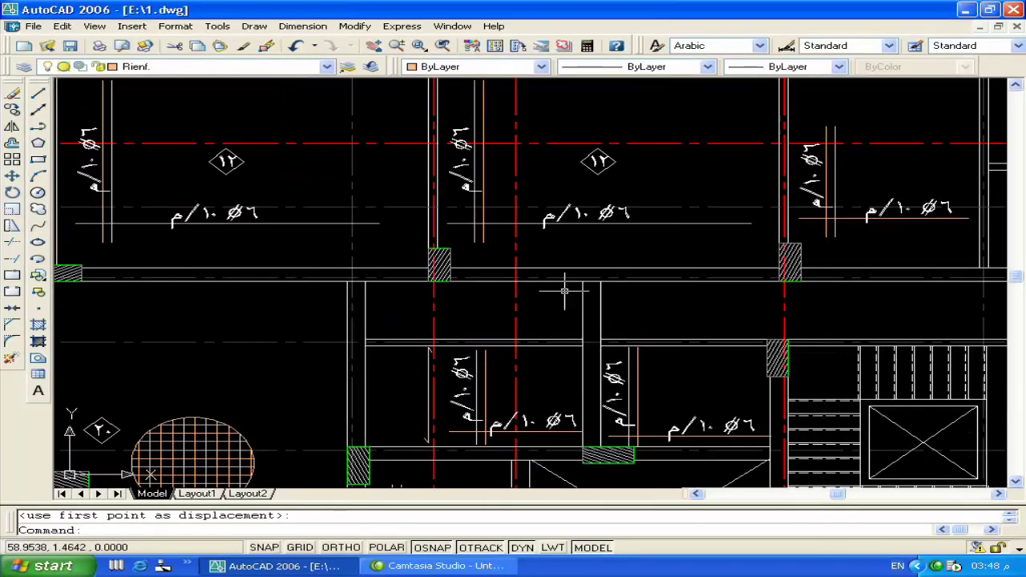
{"action": "middle_click_drag", "start_coordinate": [566, 291], "coordinate": [654, 268]}
{"action": "middle_click_drag", "start_coordinate": [643, 398], "coordinate": [547, 304]}
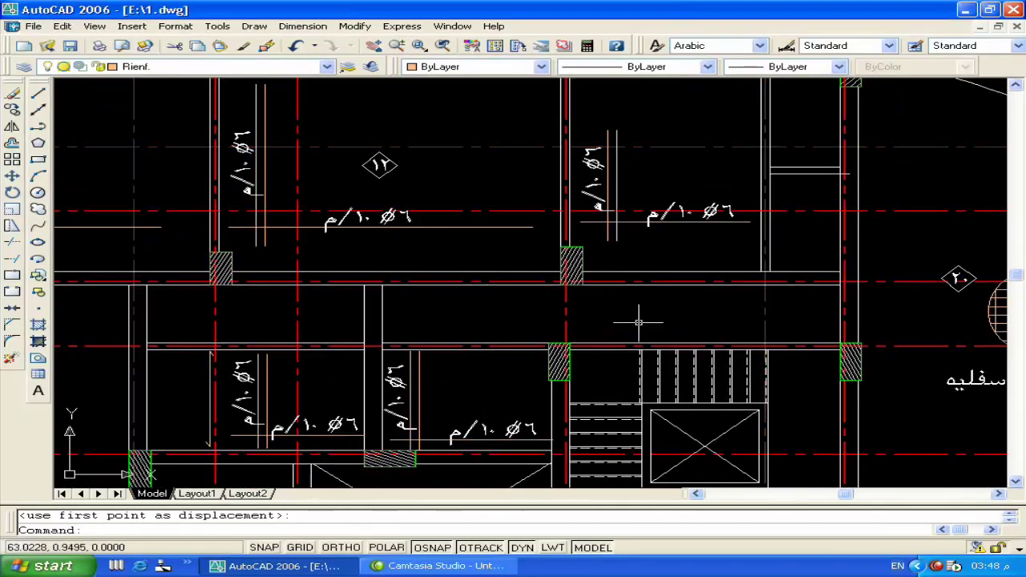
{"action": "scroll", "coordinate": [410, 315], "scroll_direction": "up", "scroll_amount": 4}
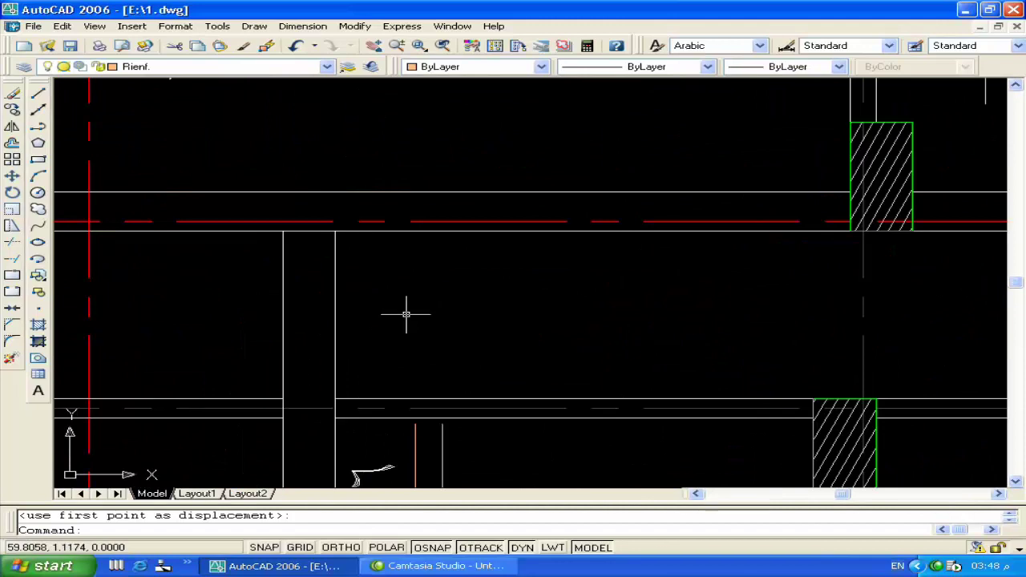
With Ortho on, draw a horizontal bar line across the bay
{"action": "type", "text": "l"}
{"action": "key", "text": "Return"}
{"action": "left_click", "coordinate": [409, 242]}
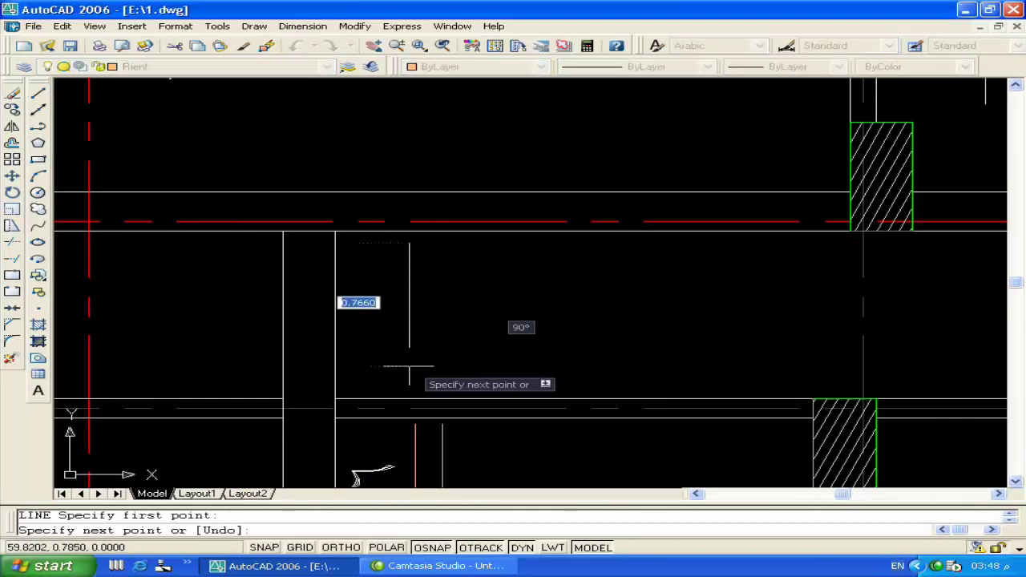
{"action": "key", "text": "Return"}
{"action": "key", "text": "Return"}
{"action": "scroll", "coordinate": [524, 368], "scroll_direction": "down", "scroll_amount": 4}
{"action": "left_click", "coordinate": [466, 328]}
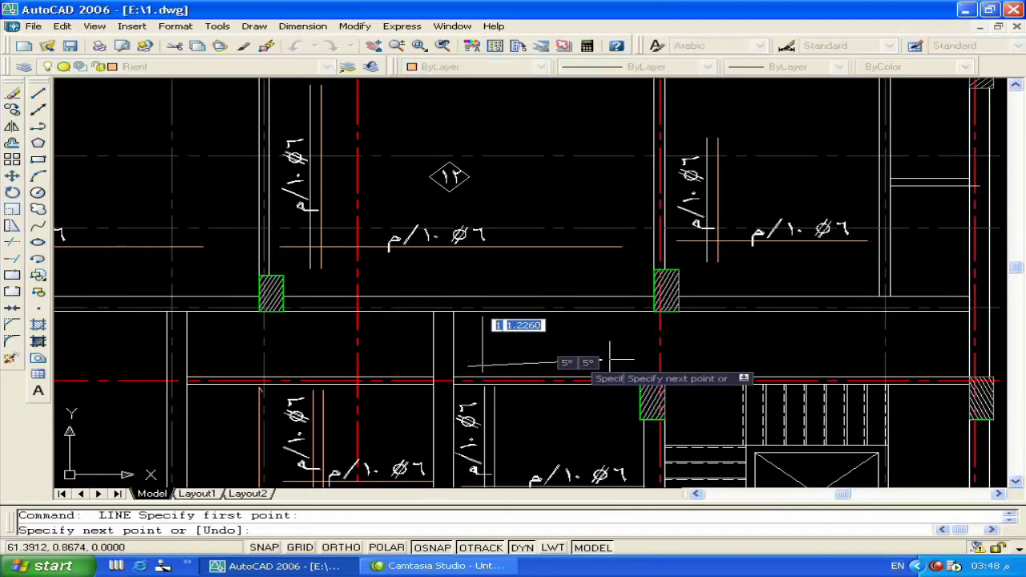
{"action": "key", "text": "F8"}
{"action": "left_click", "coordinate": [714, 370]}
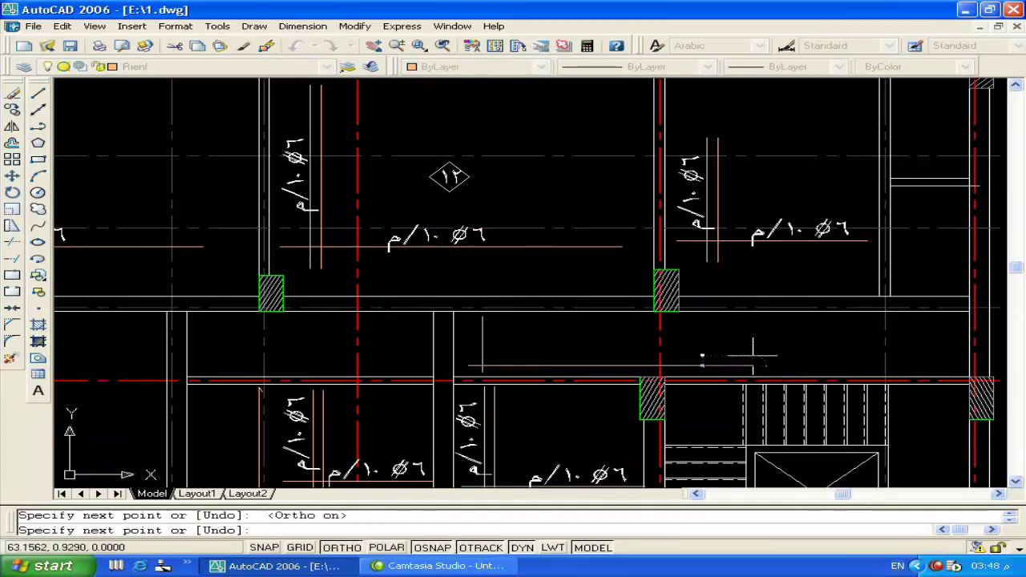
{"action": "key", "text": "Return"}
{"action": "scroll", "coordinate": [501, 347], "scroll_direction": "up", "scroll_amount": 4}
Copy the vertical bar line a short distance over
{"action": "type", "text": "co"}
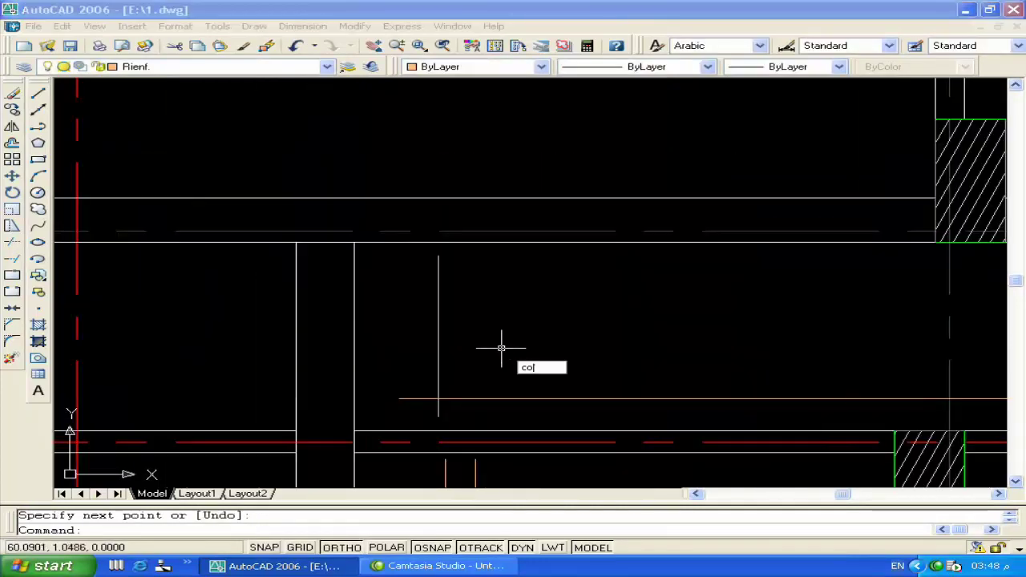
{"action": "key", "text": "Return"}
{"action": "left_click", "coordinate": [439, 350]}
{"action": "right_click", "coordinate": [490, 350]}
{"action": "left_click", "coordinate": [498, 352]}
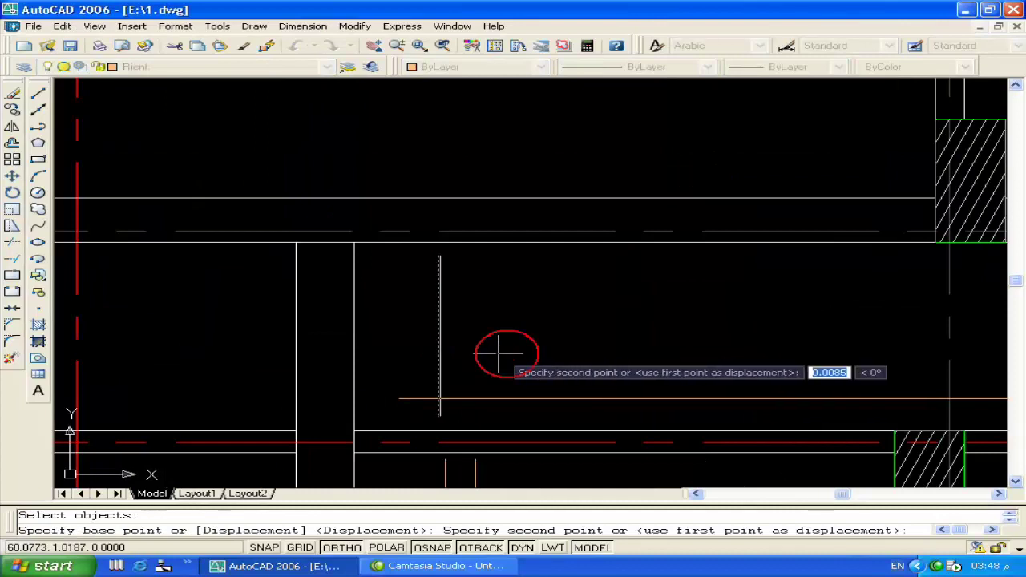
{"action": "left_click", "coordinate": [507, 353]}
{"action": "scroll", "coordinate": [513, 353], "scroll_direction": "down", "scroll_amount": 3}
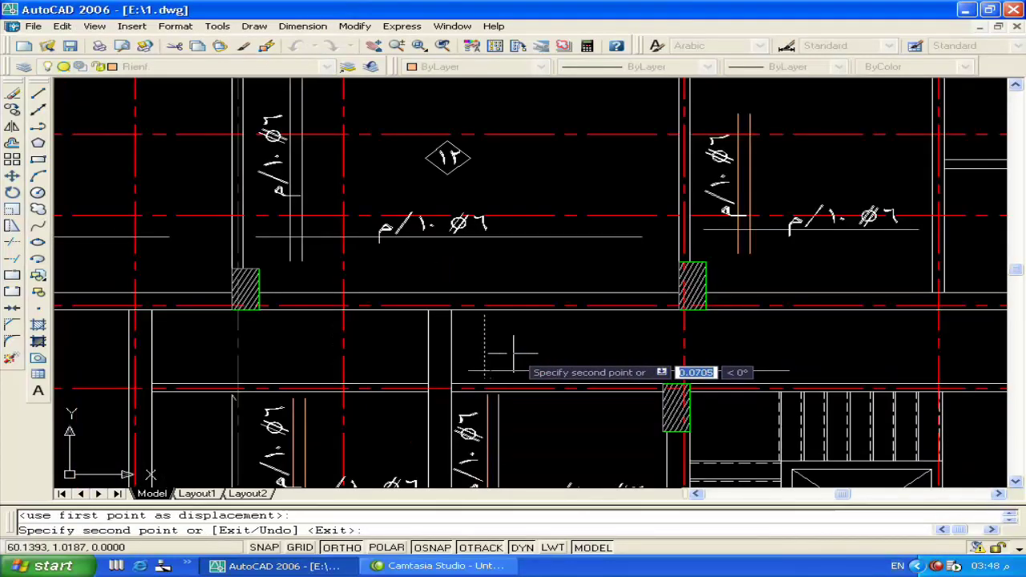
{"action": "key", "text": "Return"}
Copy the vertical bar label from the right bay into the bay below
{"action": "middle_click_drag", "start_coordinate": [454, 206], "coordinate": [453, 264]}
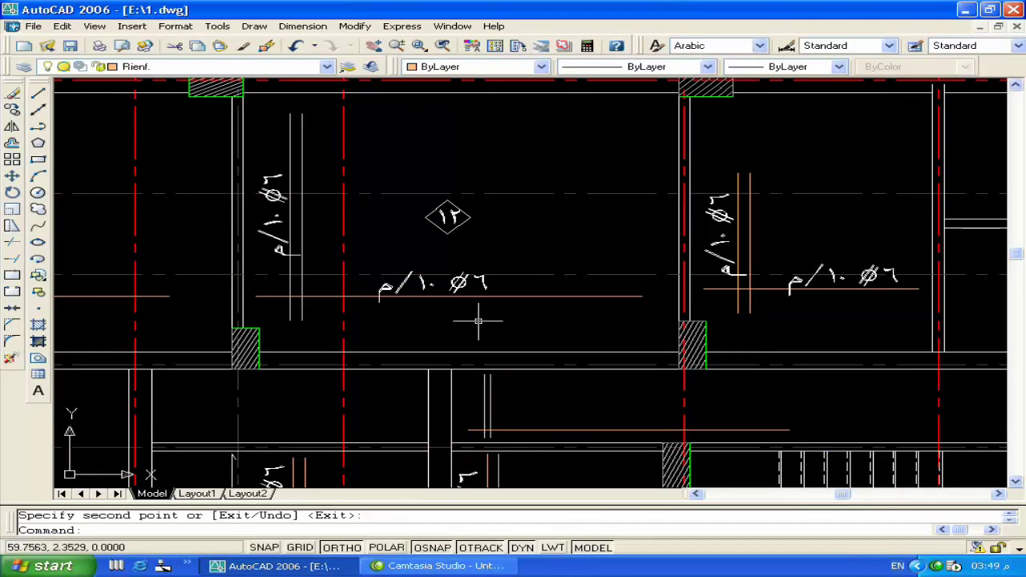
{"action": "middle_click_drag", "start_coordinate": [546, 364], "coordinate": [484, 349]}
{"action": "type", "text": "co"}
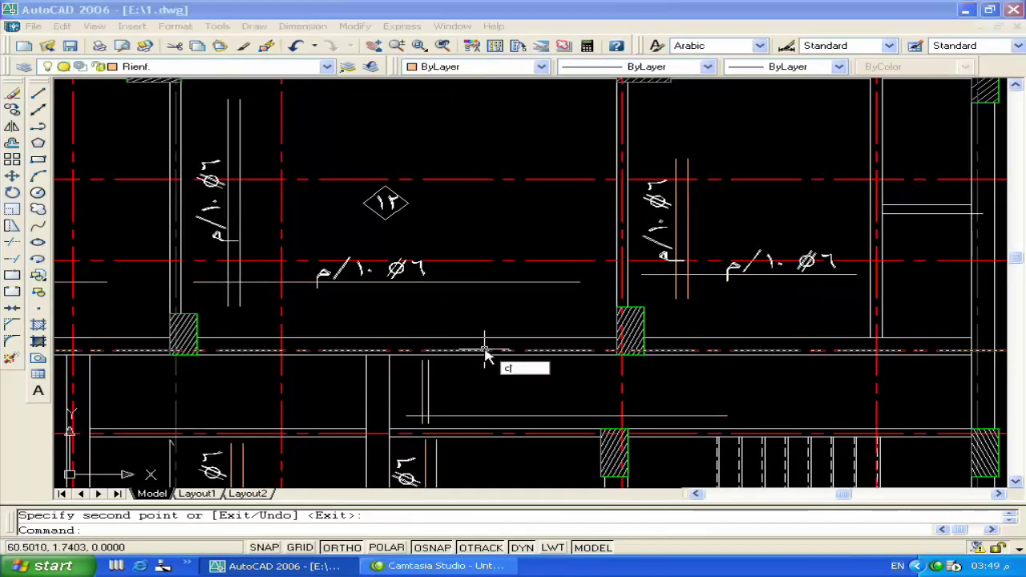
{"action": "key", "text": "Return"}
{"action": "left_click", "coordinate": [655, 233]}
{"action": "key", "text": "Return"}
{"action": "left_click", "coordinate": [657, 225]}
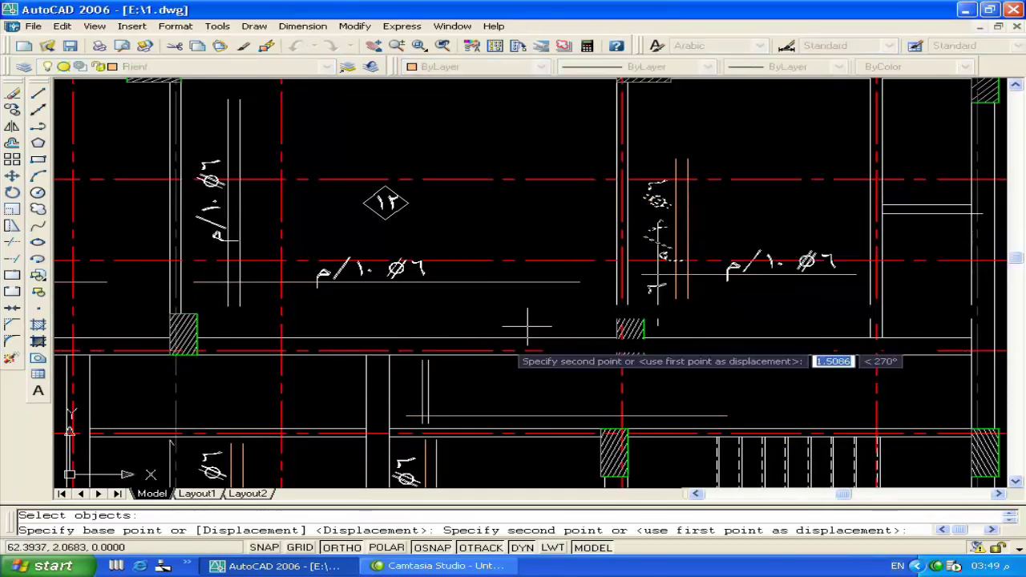
{"action": "key", "text": "F8"}
{"action": "scroll", "coordinate": [410, 397], "scroll_direction": "up", "scroll_amount": 5}
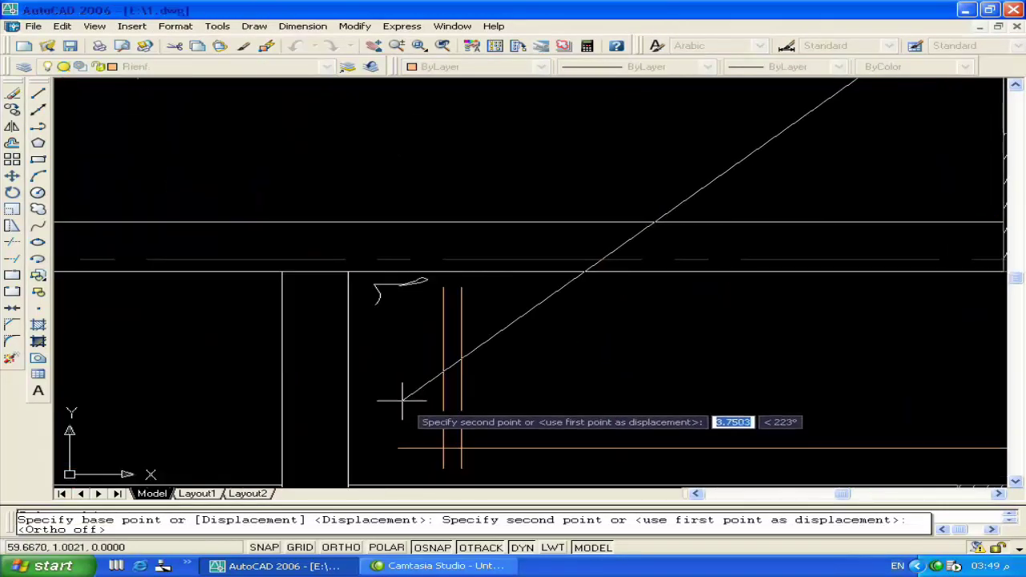
{"action": "left_click", "coordinate": [399, 408]}
{"action": "key", "text": "Return"}
Copy the horizontal Ø6/10 bar label into the lower bay
{"action": "scroll", "coordinate": [396, 417], "scroll_direction": "down", "scroll_amount": 5}
{"action": "key", "text": "Return"}
{"action": "left_click", "coordinate": [801, 245]}
{"action": "key", "text": "Return"}
{"action": "left_click", "coordinate": [826, 234]}
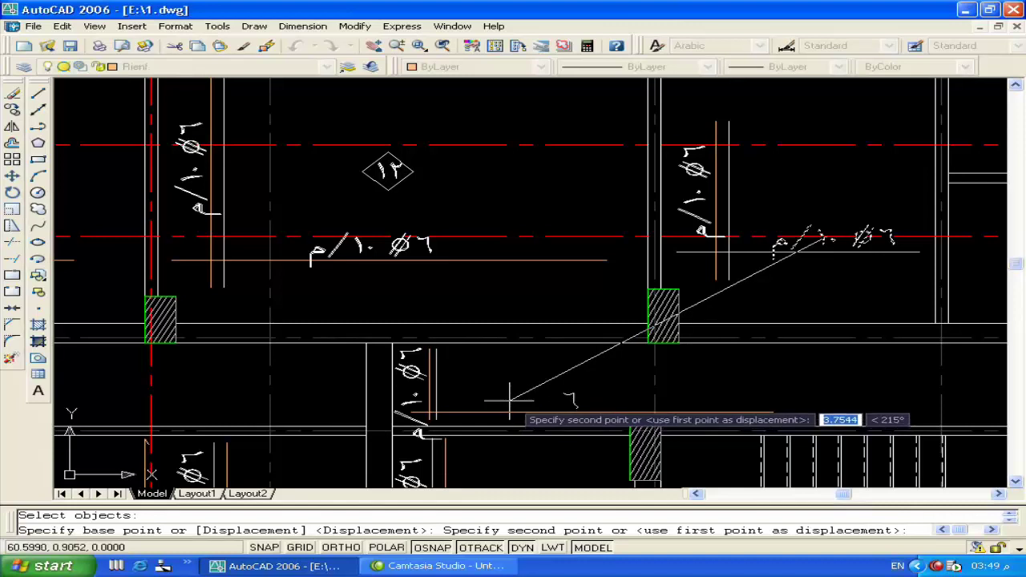
{"action": "left_click", "coordinate": [506, 394]}
{"action": "key", "text": "Return"}
{"action": "middle_click_drag", "start_coordinate": [442, 393], "coordinate": [432, 343]}
{"action": "scroll", "coordinate": [432, 342], "scroll_direction": "up", "scroll_amount": 3}
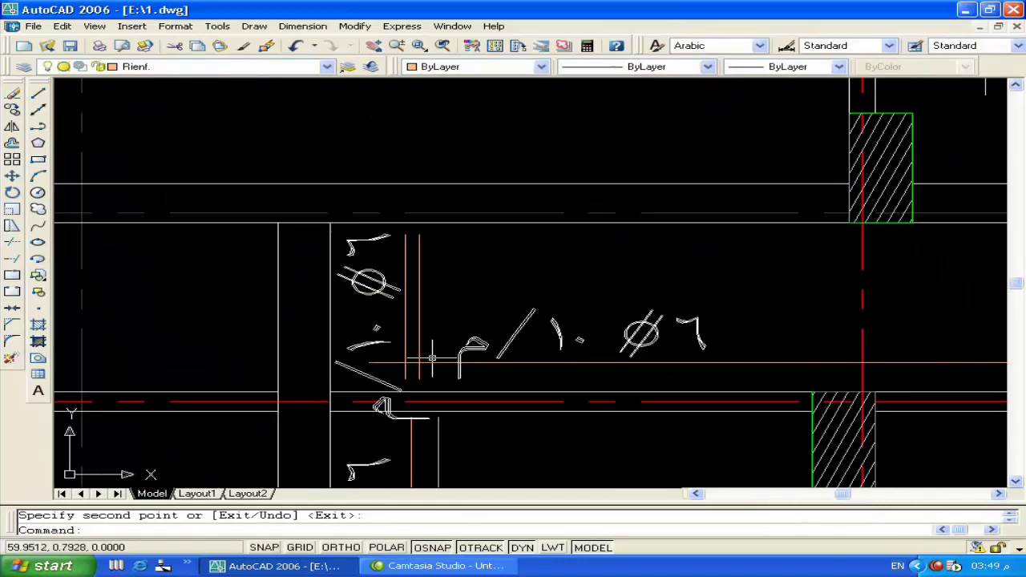
{"action": "left_click", "coordinate": [374, 293]}
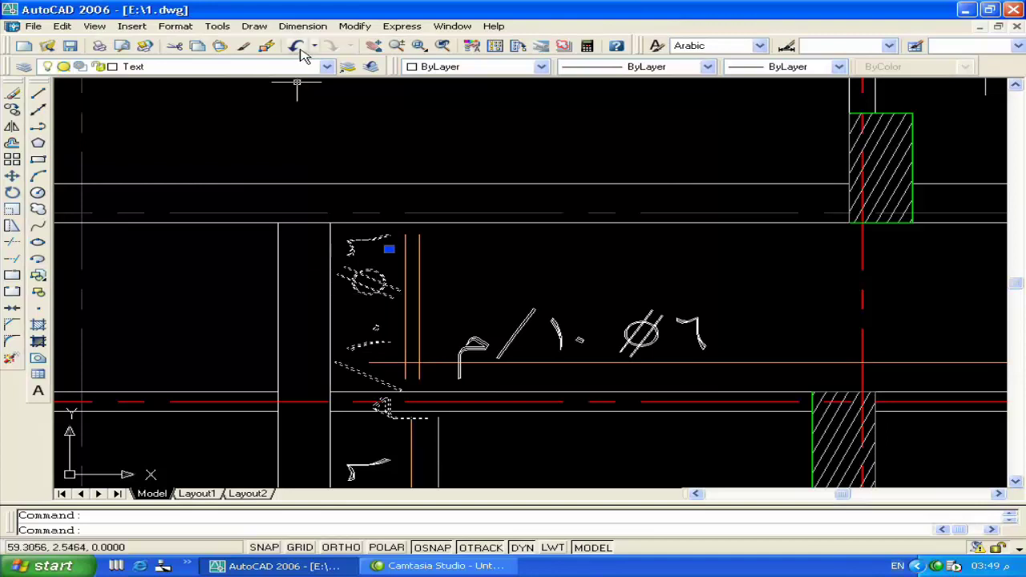
In Properties, change the vertical bar label's diameter from 6 to 5
{"action": "left_click", "coordinate": [354, 26]}
{"action": "left_click", "coordinate": [364, 44]}
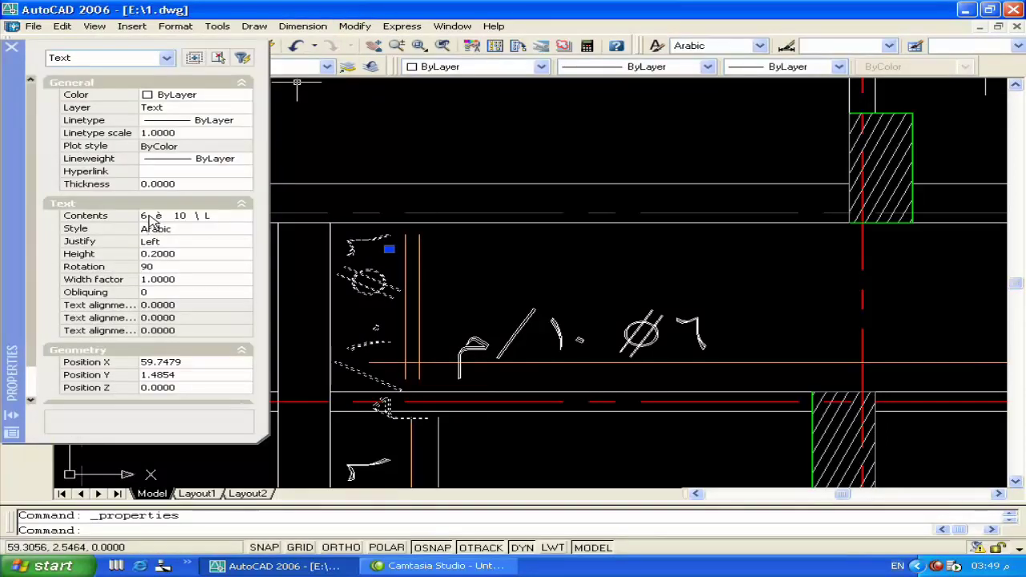
{"action": "left_click", "coordinate": [144, 216]}
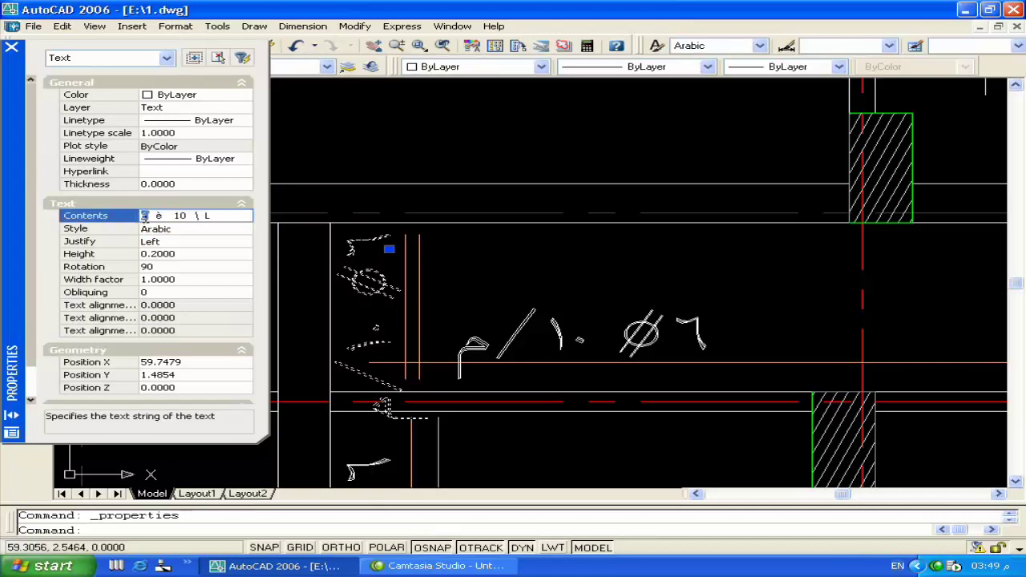
{"action": "left_click", "coordinate": [212, 229]}
{"action": "left_click", "coordinate": [561, 323]}
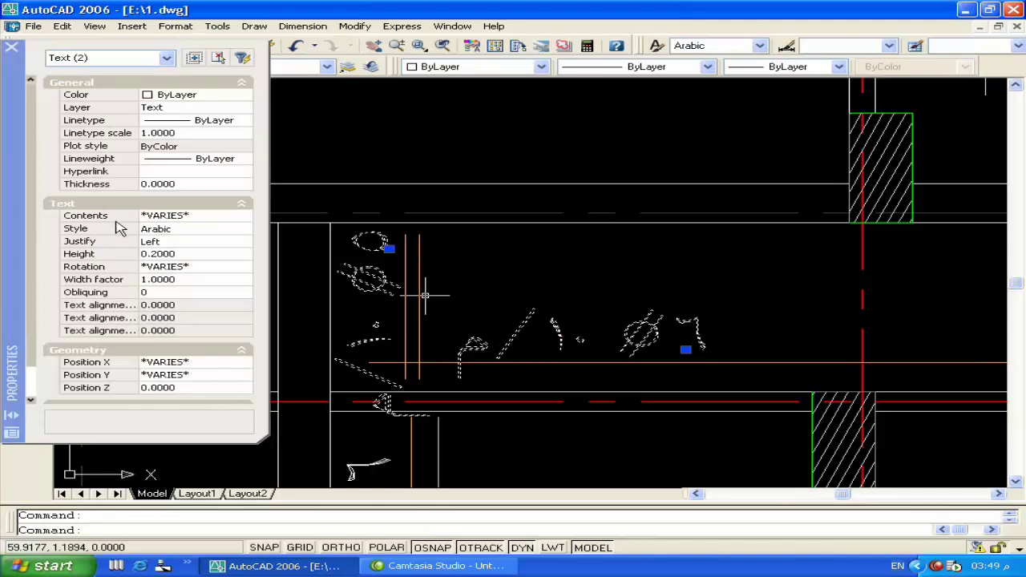
{"action": "key", "text": "Escape"}
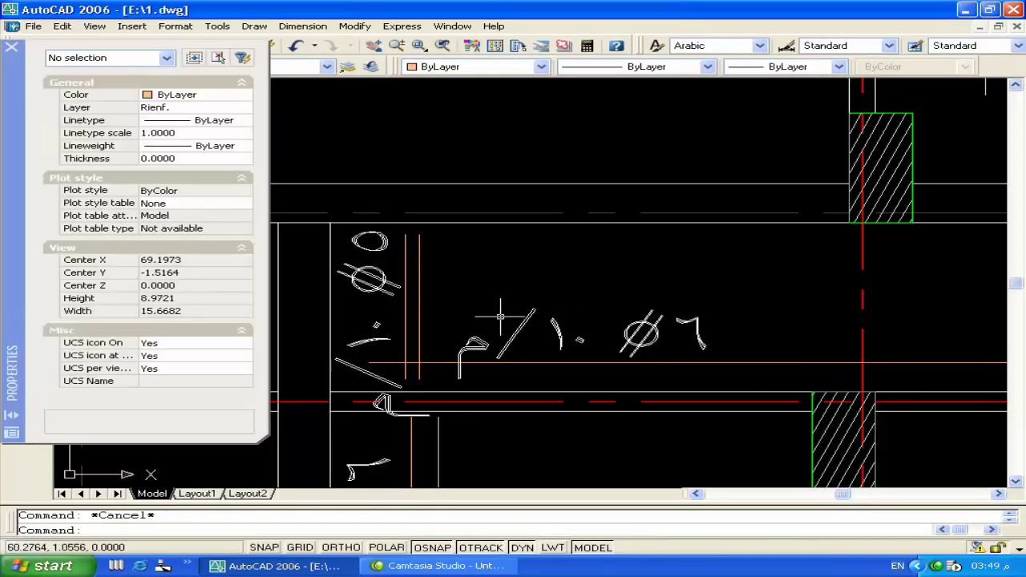
Edit the horizontal bar label's contents to read Ø5/10
{"action": "left_click", "coordinate": [515, 323]}
{"action": "left_click", "coordinate": [148, 217]}
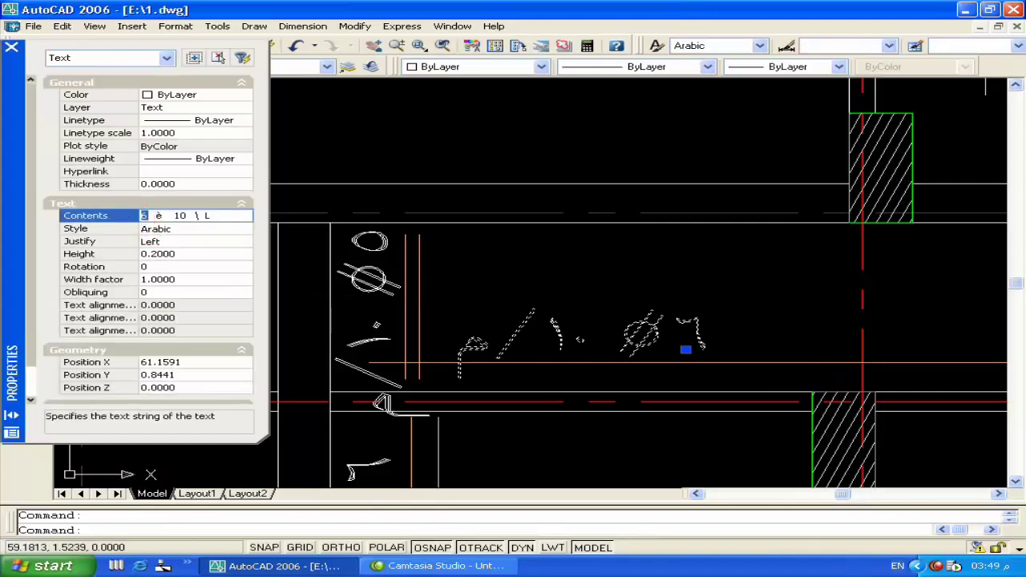
{"action": "key", "text": "Tab"}
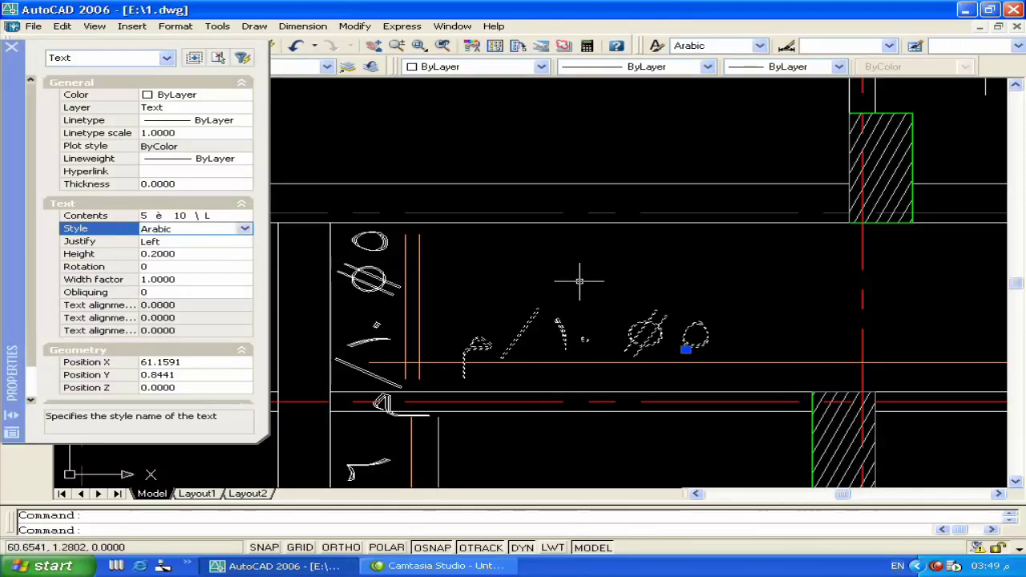
{"action": "key", "text": "Escape"}
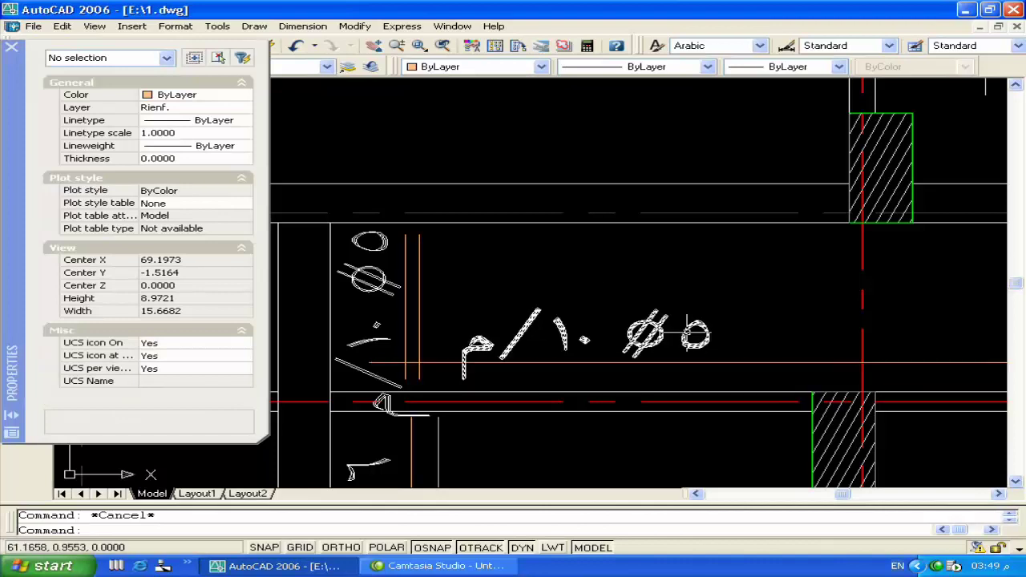
{"action": "left_click", "coordinate": [368, 289]}
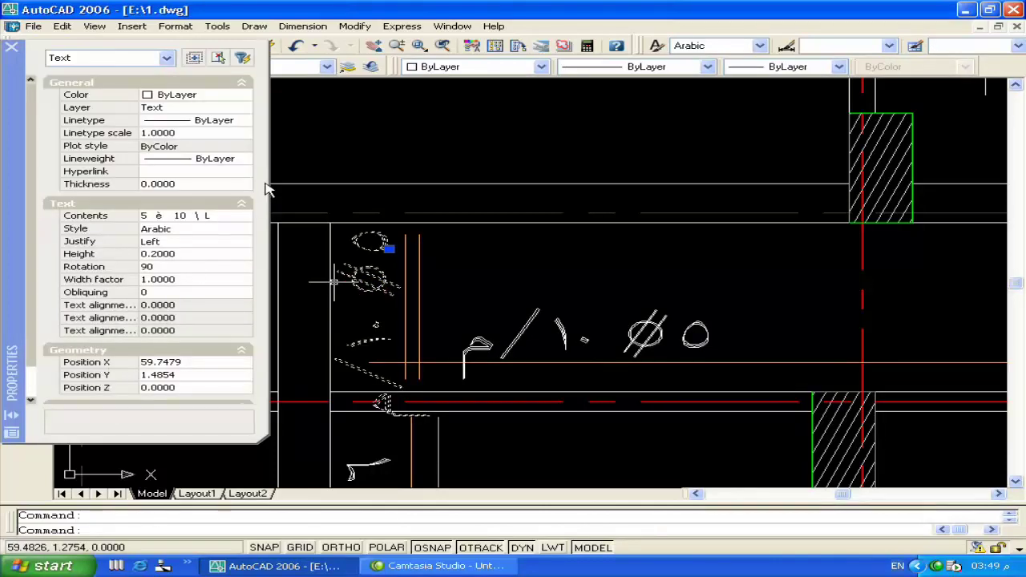
{"action": "left_click_drag", "start_coordinate": [271, 176], "coordinate": [178, 176]}
{"action": "key", "text": "Escape"}
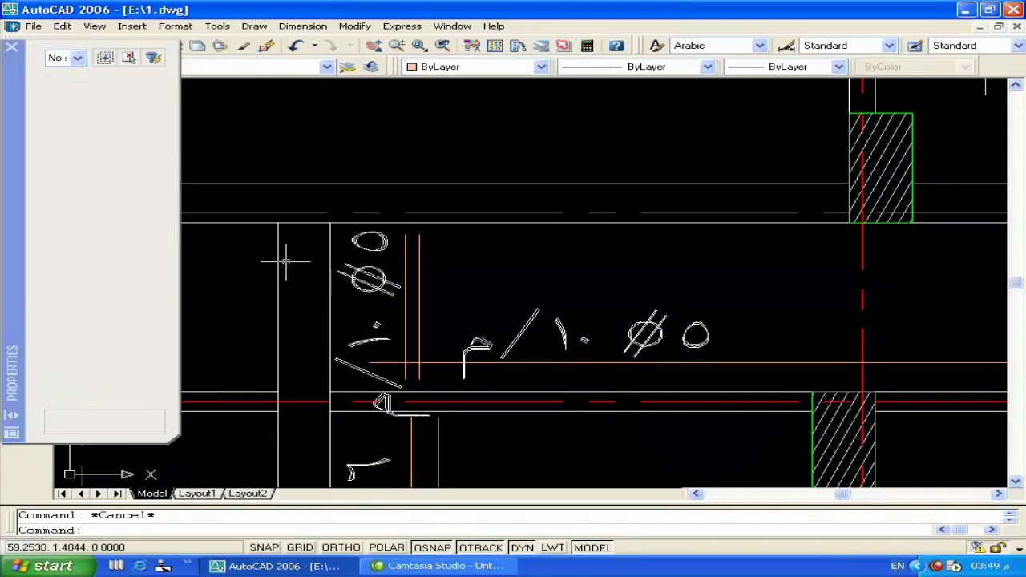
Set the lower bay's vertical bar label height to 0.1 in Properties, then zoom out
{"action": "left_click", "coordinate": [11, 46]}
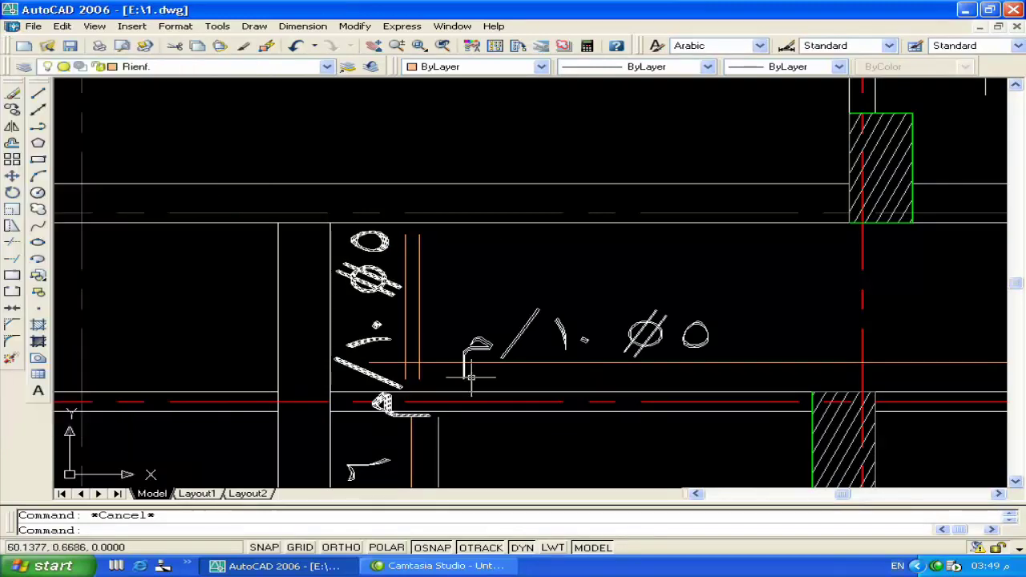
{"action": "scroll", "coordinate": [504, 375], "scroll_direction": "down", "scroll_amount": 1}
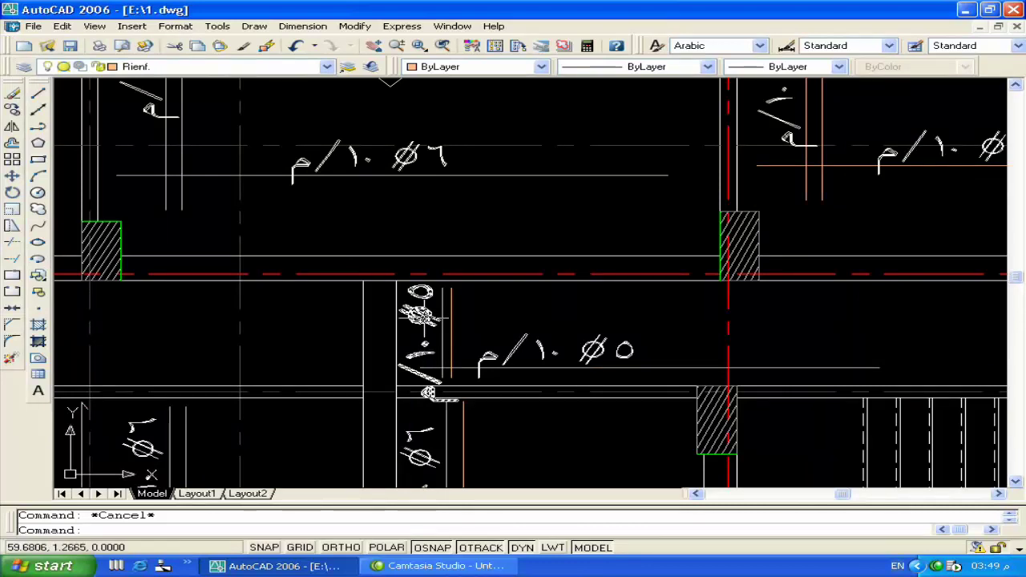
{"action": "left_click", "coordinate": [422, 316]}
{"action": "left_click", "coordinate": [355, 26]}
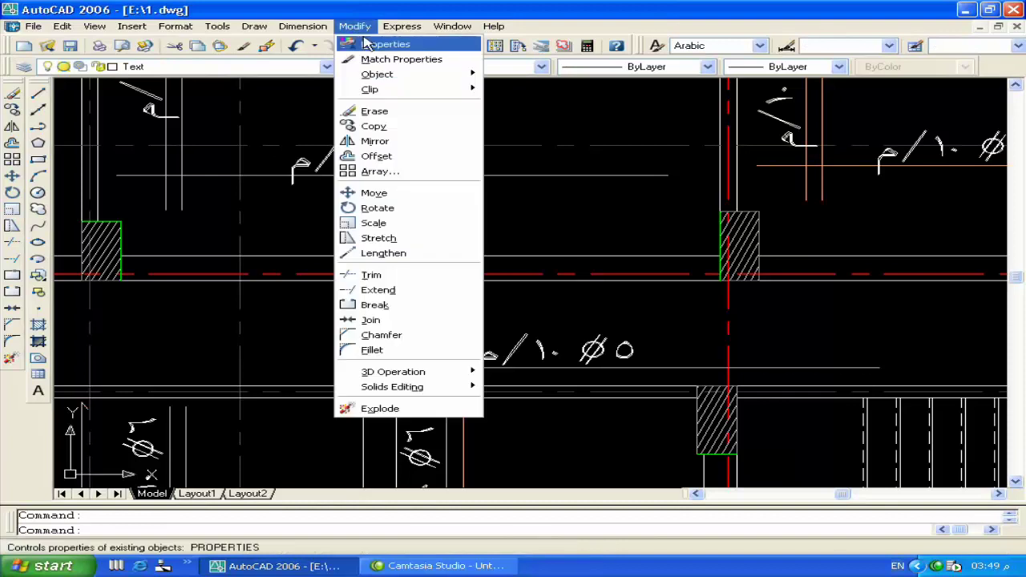
{"action": "left_click", "coordinate": [357, 44]}
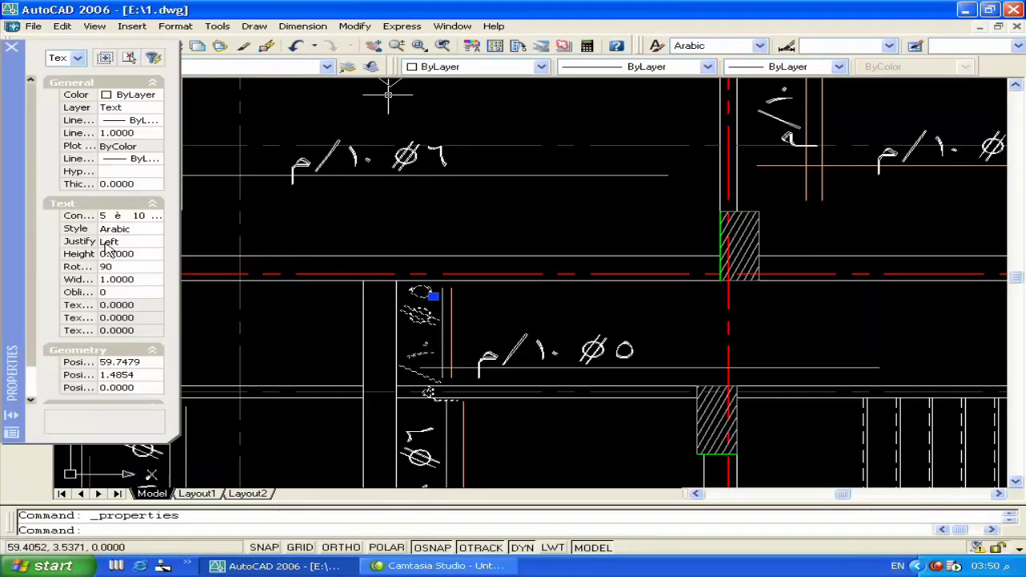
{"action": "left_click", "coordinate": [127, 255]}
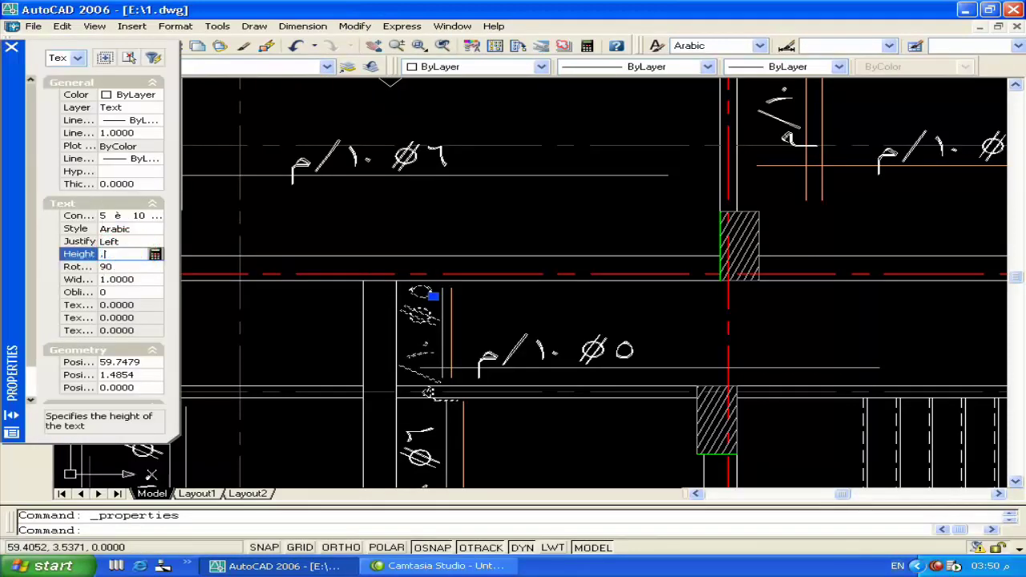
{"action": "type", "text": "1"}
{"action": "key", "text": "Return"}
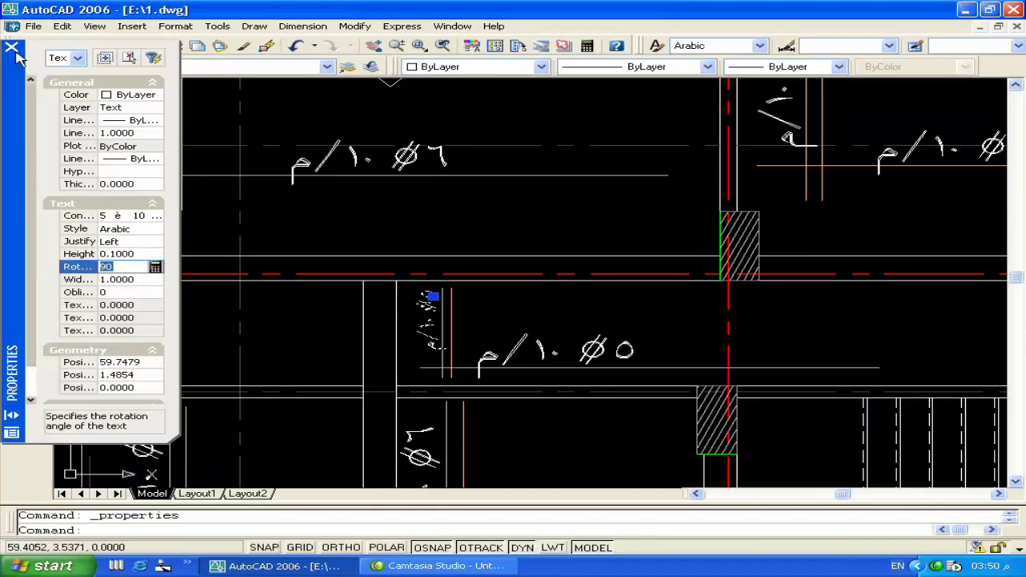
{"action": "left_click", "coordinate": [13, 50]}
{"action": "scroll", "coordinate": [502, 338], "scroll_direction": "down", "scroll_amount": 2}
{"action": "scroll", "coordinate": [502, 338], "scroll_direction": "down", "scroll_amount": 2}
{"action": "scroll", "coordinate": [594, 351], "scroll_direction": "down", "scroll_amount": 1}
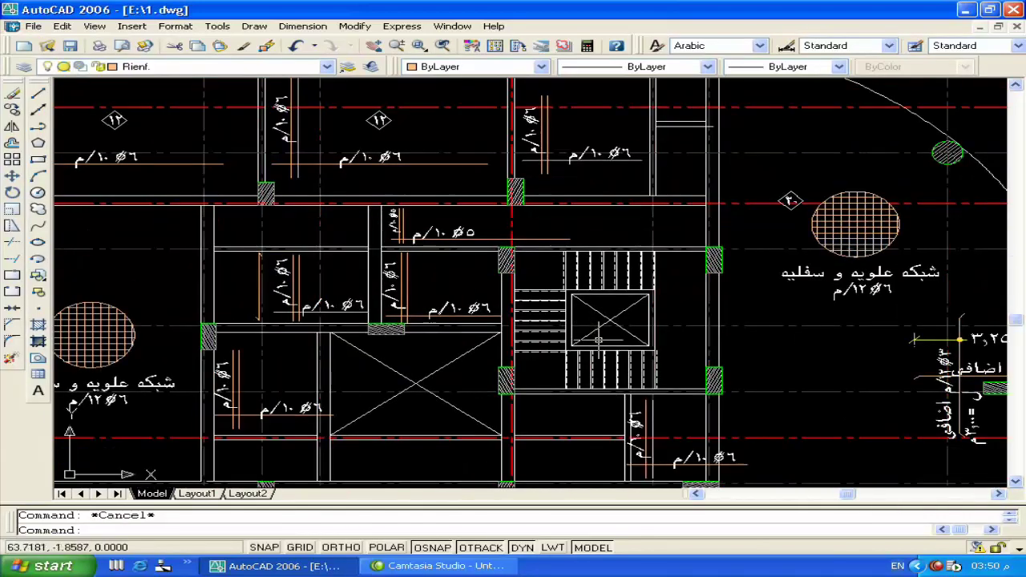
Zoom in on the stairwell and try stretching the stair edge line, then cancel
{"action": "scroll", "coordinate": [609, 337], "scroll_direction": "up", "scroll_amount": 2}
{"action": "scroll", "coordinate": [531, 320], "scroll_direction": "up", "scroll_amount": 3}
{"action": "scroll", "coordinate": [652, 359], "scroll_direction": "up", "scroll_amount": 1}
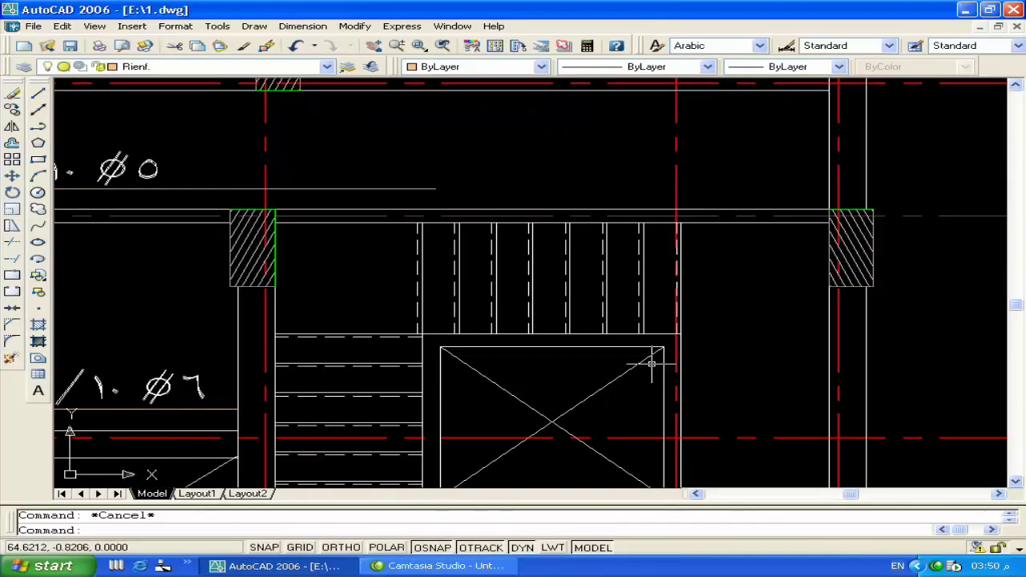
{"action": "left_click", "coordinate": [681, 276]}
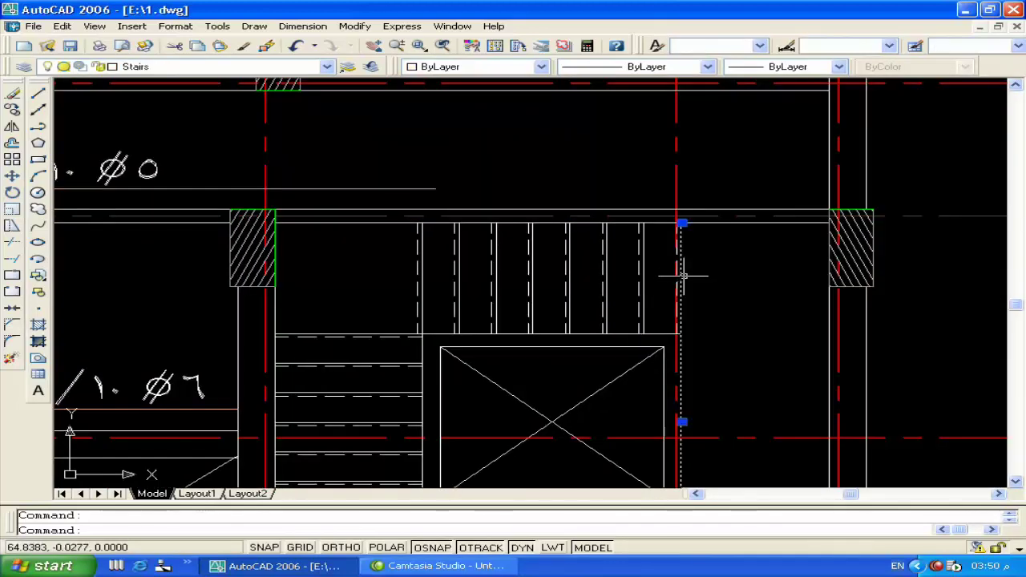
{"action": "left_click", "coordinate": [681, 222]}
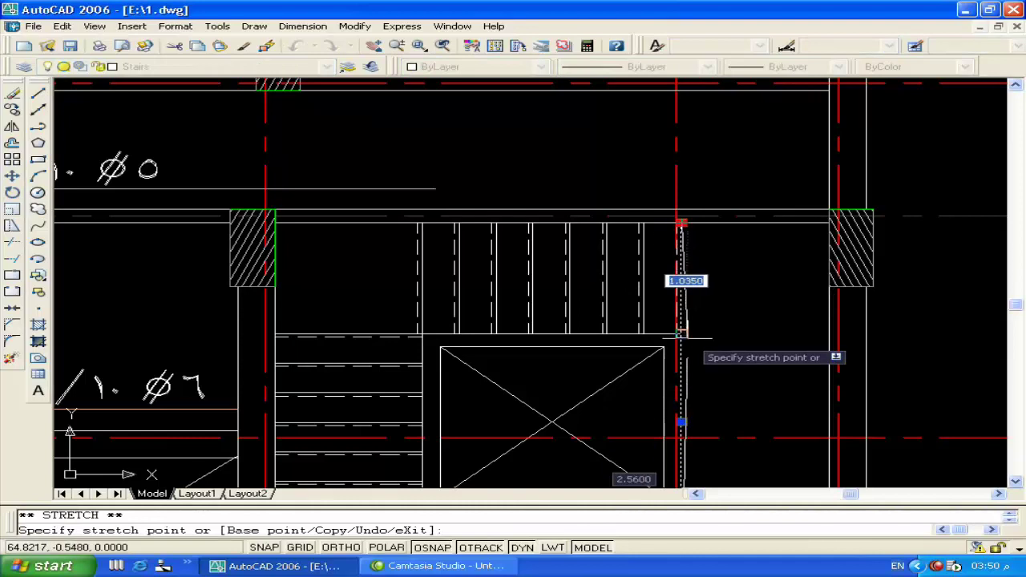
{"action": "key", "text": "Escape"}
Pan to the stair treads and try adjusting the vertical dashed stair line's endpoint, then cancel
{"action": "scroll", "coordinate": [697, 313], "scroll_direction": "down", "scroll_amount": 1}
{"action": "scroll", "coordinate": [710, 309], "scroll_direction": "down", "scroll_amount": 2}
{"action": "middle_click_drag", "start_coordinate": [678, 268], "coordinate": [605, 108]}
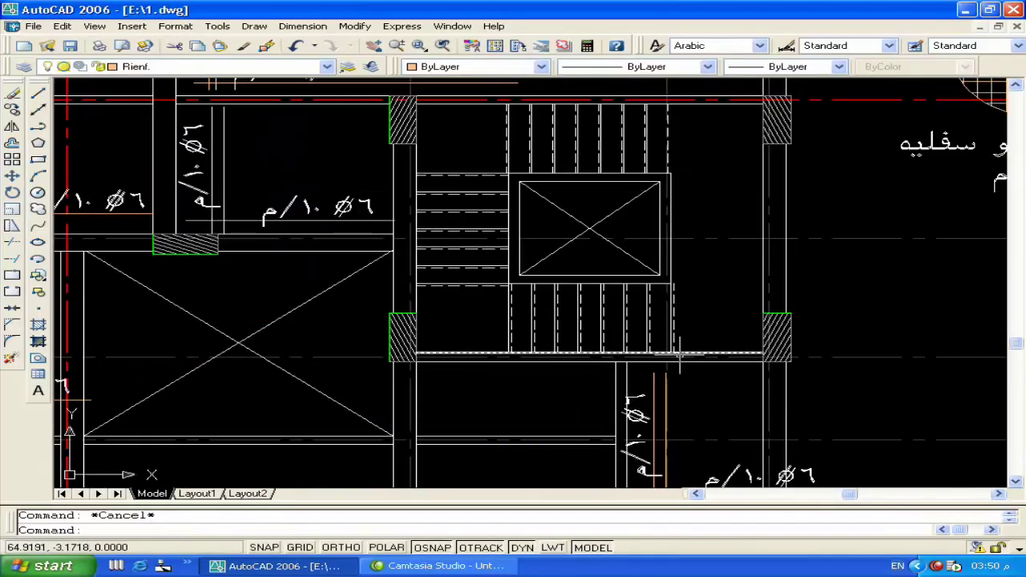
{"action": "scroll", "coordinate": [658, 312], "scroll_direction": "up", "scroll_amount": 5}
{"action": "left_click", "coordinate": [657, 309]}
{"action": "left_click", "coordinate": [659, 309]}
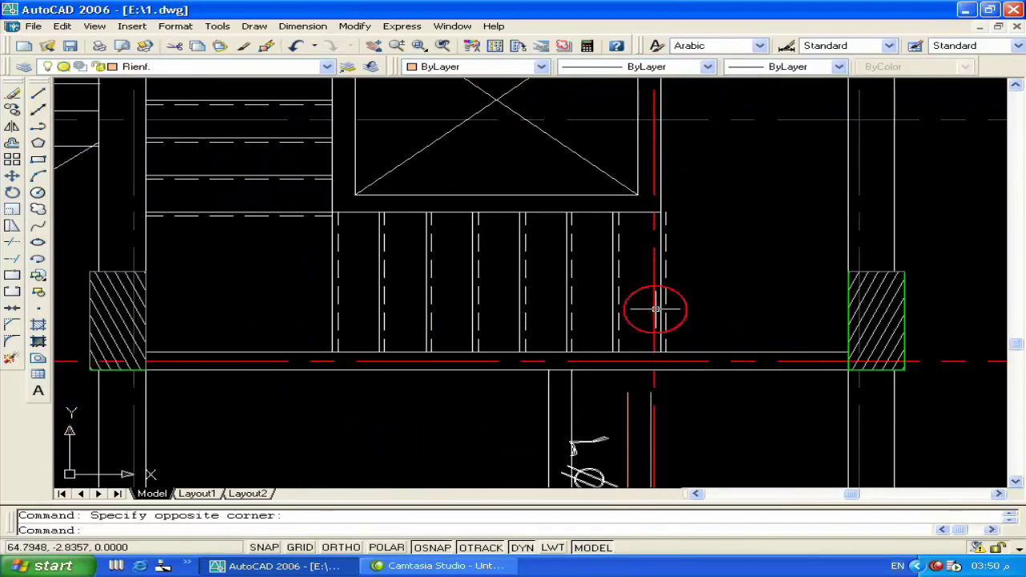
{"action": "left_click", "coordinate": [657, 297]}
{"action": "left_click", "coordinate": [659, 296]}
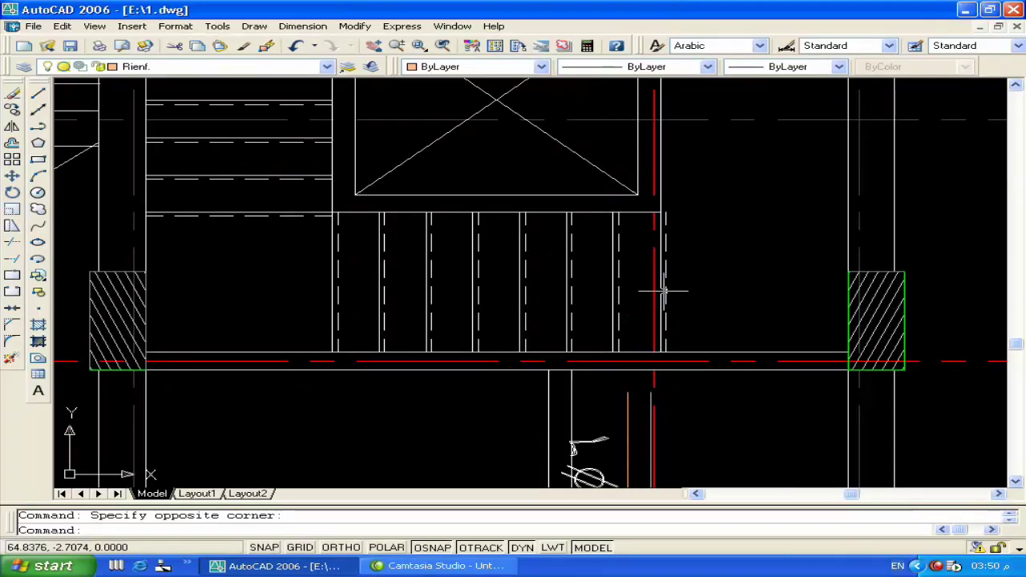
{"action": "left_click", "coordinate": [661, 293]}
{"action": "left_click", "coordinate": [660, 351]}
{"action": "left_click", "coordinate": [661, 351]}
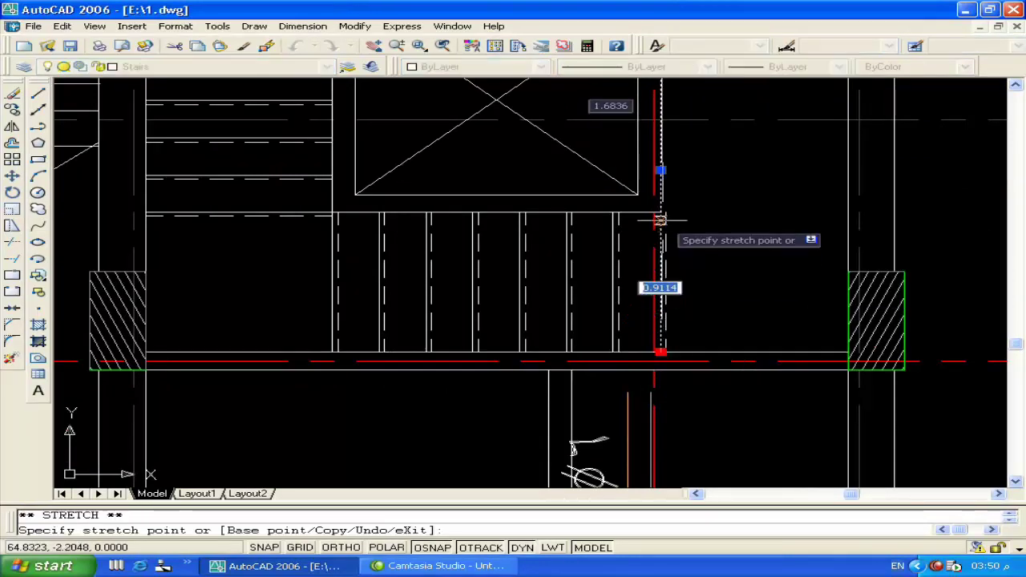
{"action": "key", "text": "Escape"}
{"action": "key", "text": "Escape"}
Erase an extra dashed tread line beside the stairs
{"action": "left_click", "coordinate": [612, 265]}
{"action": "key", "text": "Delete"}
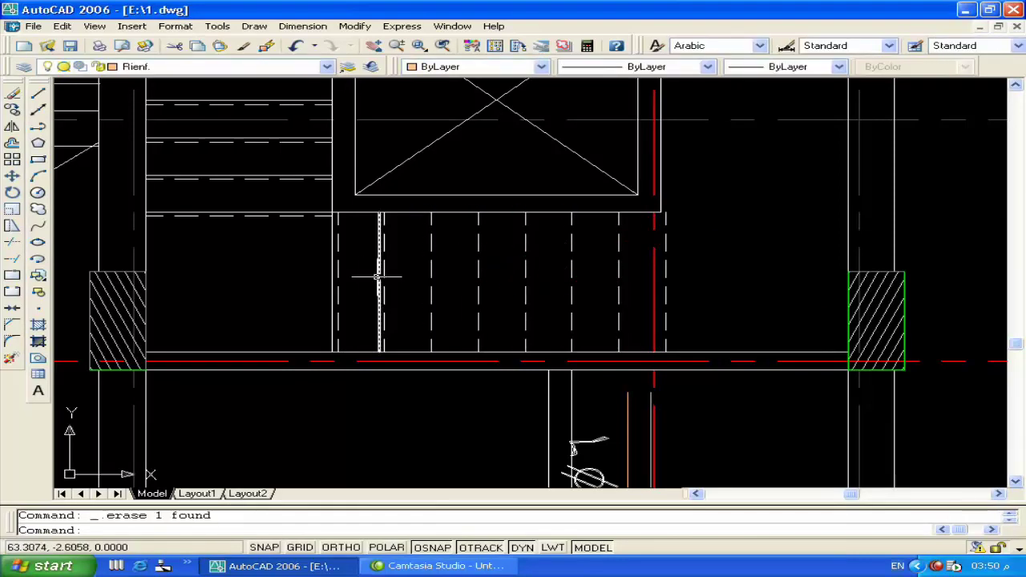
{"action": "left_click", "coordinate": [335, 272]}
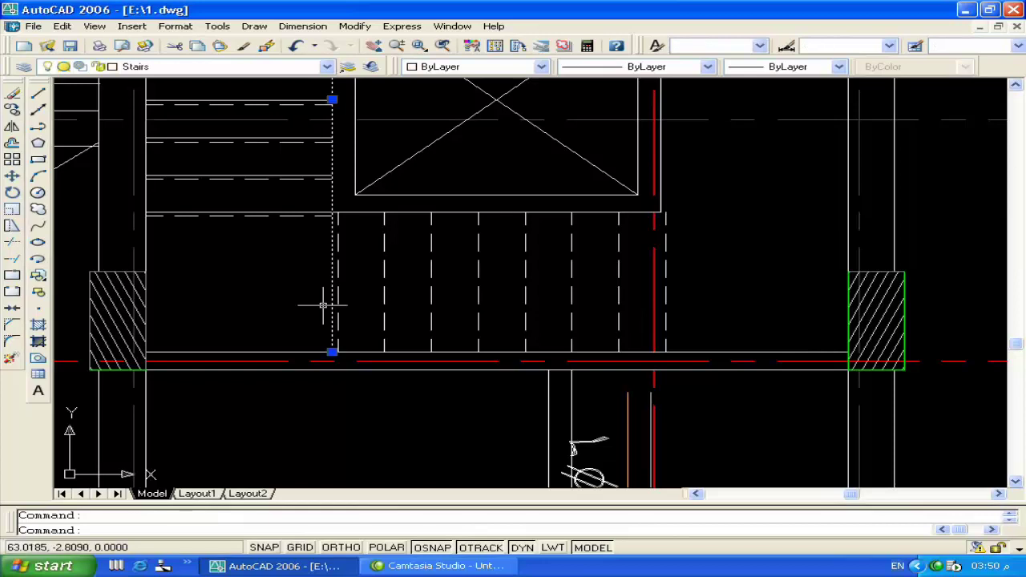
{"action": "key", "text": "Escape"}
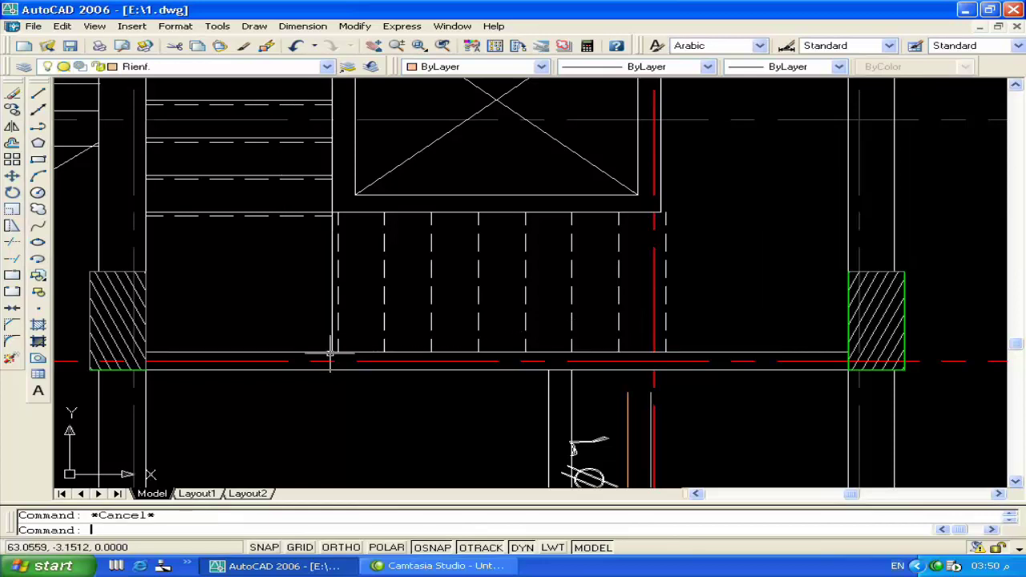
Attempt to trim the horizontal dashed landing line with TR, ending without changes
{"action": "type", "text": "tr"}
{"action": "key", "text": "Return"}
{"action": "key", "text": "Return"}
{"action": "mouse_move", "coordinate": [320, 149]}
{"action": "middle_mouse_down"}
{"action": "mouse_move", "coordinate": [338, 291]}
{"action": "mouse_move", "coordinate": [353, 324]}
{"action": "middle_mouse_up"}
{"action": "key", "text": "Return"}
{"action": "left_click", "coordinate": [303, 345]}
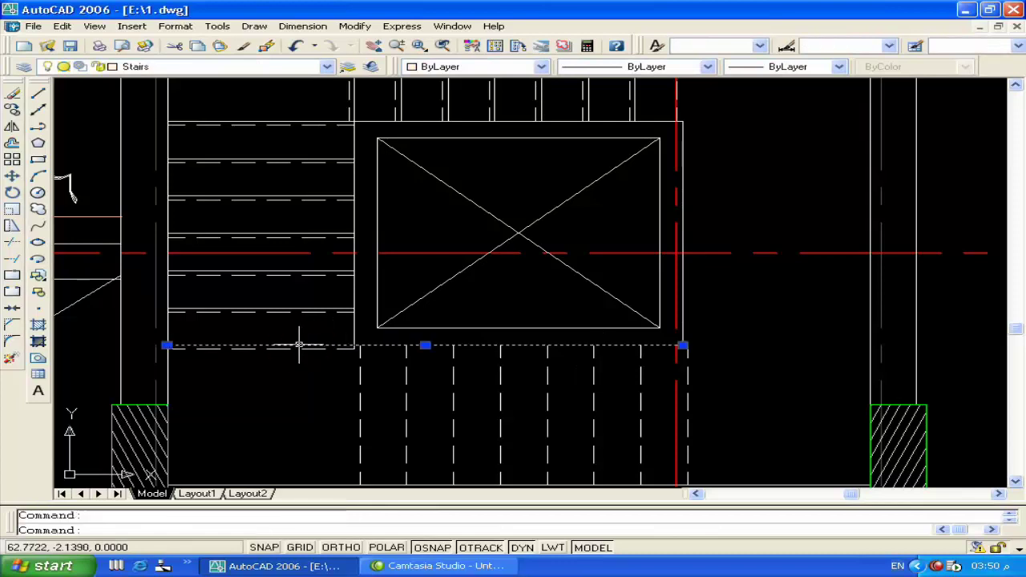
{"action": "key", "text": "Escape"}
{"action": "type", "text": "tr"}
{"action": "key", "text": "Return"}
{"action": "key", "text": "Return"}
{"action": "key", "text": "Return"}
Erase another surplus dashed tread line and pick the landing's top dashed line
{"action": "left_click", "coordinate": [297, 300]}
{"action": "left_click", "coordinate": [294, 311]}
{"action": "key", "text": "Delete"}
{"action": "left_click", "coordinate": [290, 259]}
{"action": "left_click", "coordinate": [301, 227]}
{"action": "left_click", "coordinate": [310, 184]}
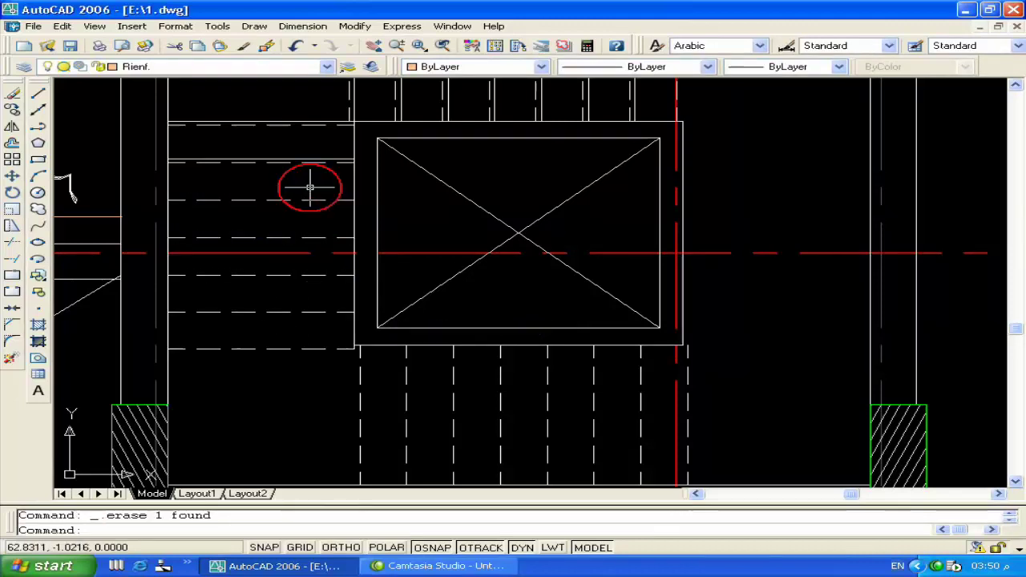
{"action": "left_click", "coordinate": [317, 120]}
Try trimming against the landing's top dashed line, ending the trim without changes
{"action": "type", "text": "tr"}
{"action": "key", "text": "Return"}
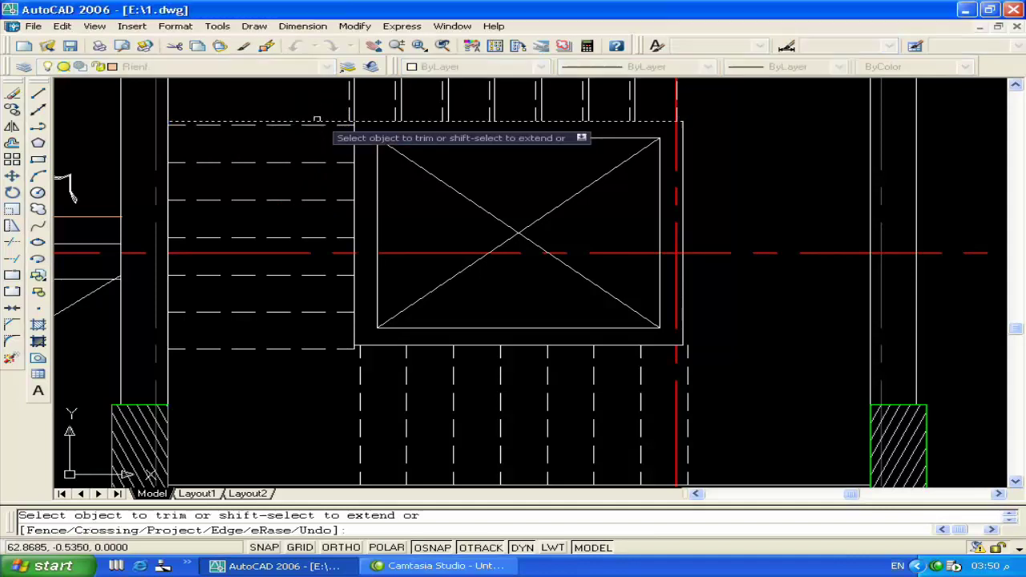
{"action": "key", "text": "Return"}
{"action": "key", "text": "Escape"}
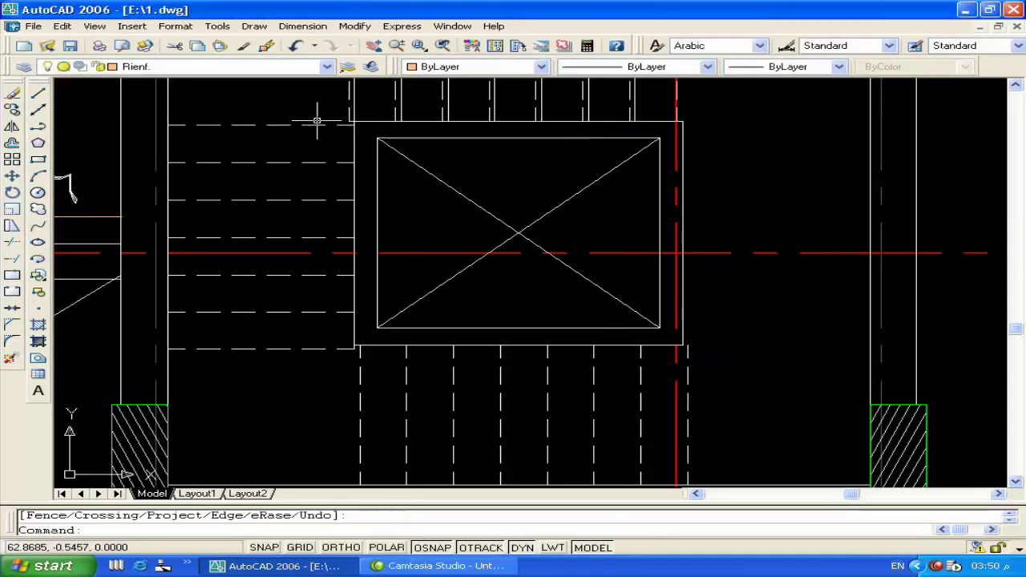
{"action": "scroll", "coordinate": [318, 120], "scroll_direction": "down", "scroll_amount": 2}
{"action": "middle_click_drag", "start_coordinate": [340, 86], "coordinate": [269, 226]}
{"action": "scroll", "coordinate": [269, 227], "scroll_direction": "up", "scroll_amount": 3}
{"action": "key", "text": "Return"}
{"action": "key", "text": "Return"}
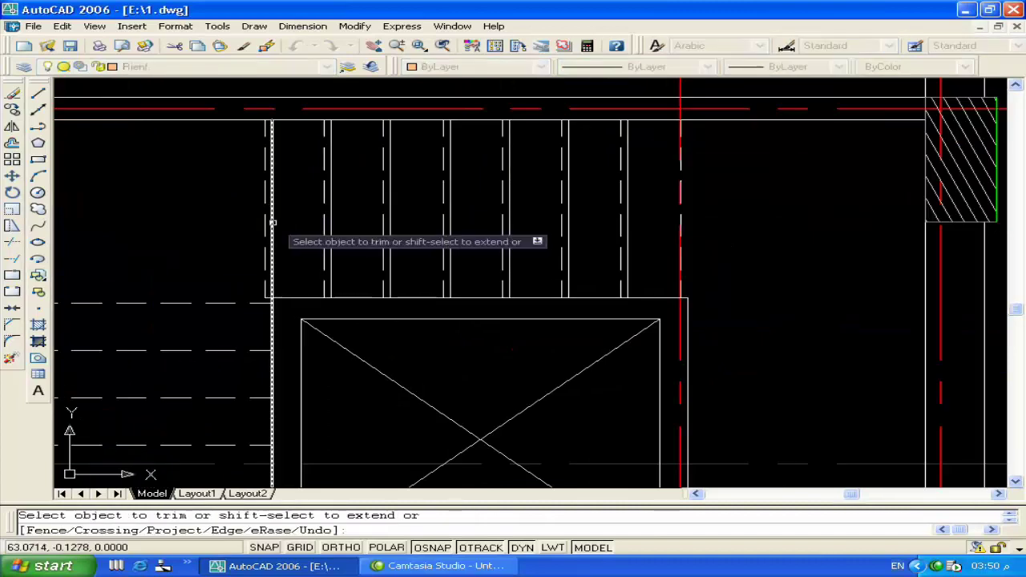
{"action": "key", "text": "Return"}
Erase two surplus dashed tread lines and the stray solid vertical line
{"action": "left_click", "coordinate": [332, 230]}
{"action": "key", "text": "Delete"}
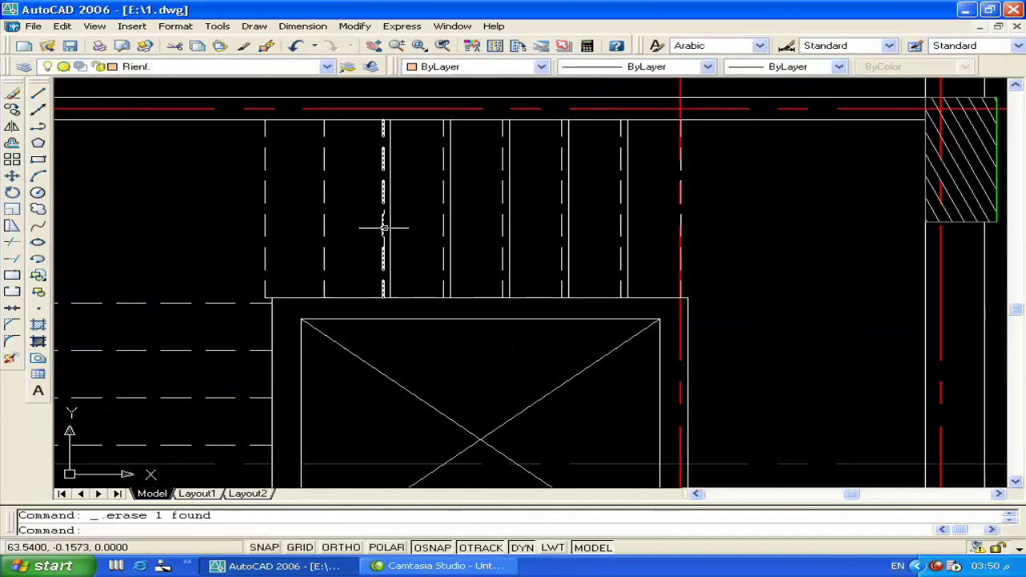
{"action": "left_click", "coordinate": [451, 229]}
{"action": "key", "text": "Delete"}
{"action": "left_click", "coordinate": [513, 229]}
{"action": "key", "text": "Delete"}
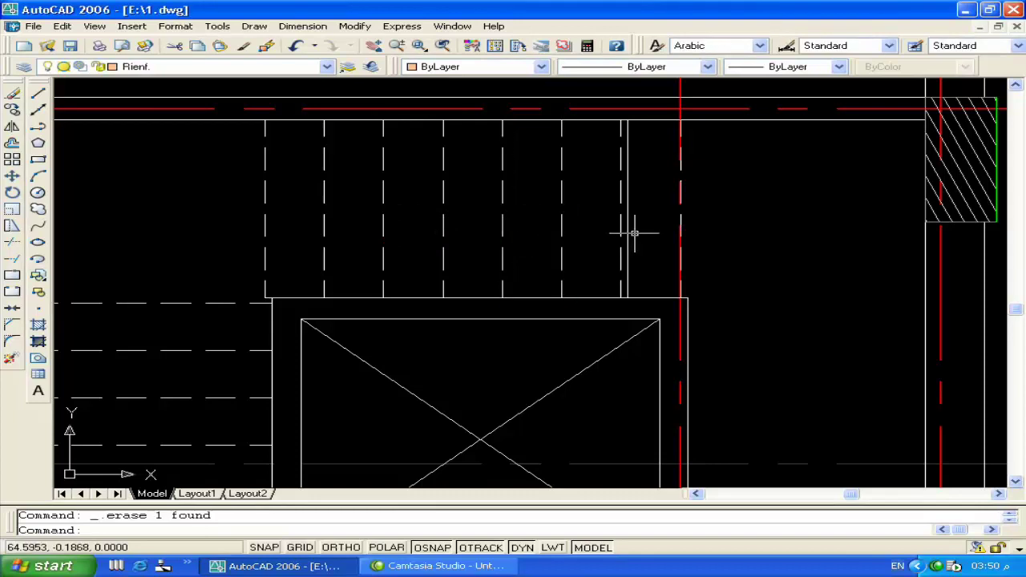
{"action": "scroll", "coordinate": [628, 233], "scroll_direction": "down", "scroll_amount": 4}
Stretch the stairwell opening's top edge down onto the inner crossed rectangle
{"action": "scroll", "coordinate": [591, 303], "scroll_direction": "up", "scroll_amount": 1}
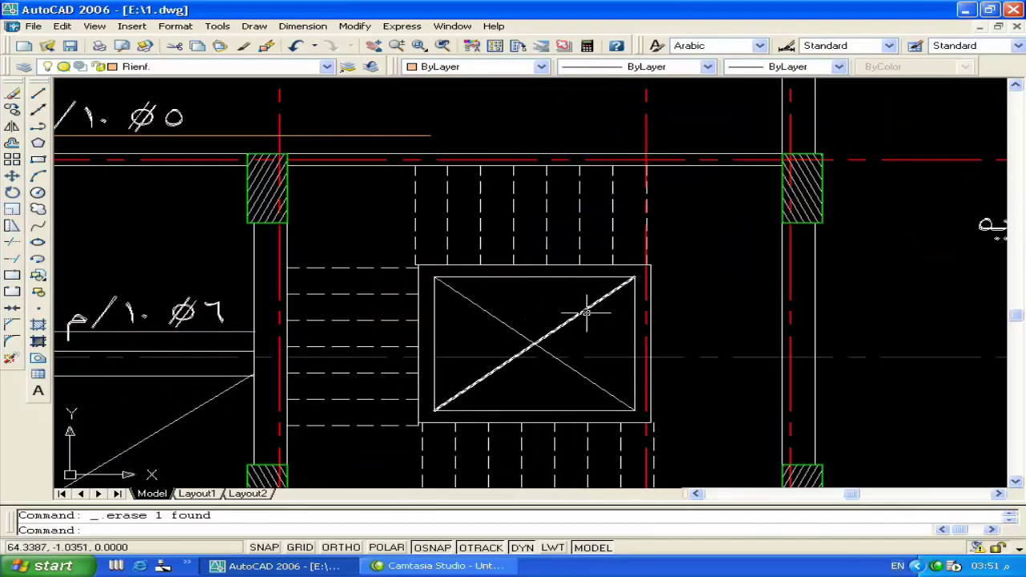
{"action": "scroll", "coordinate": [585, 289], "scroll_direction": "up", "scroll_amount": 1}
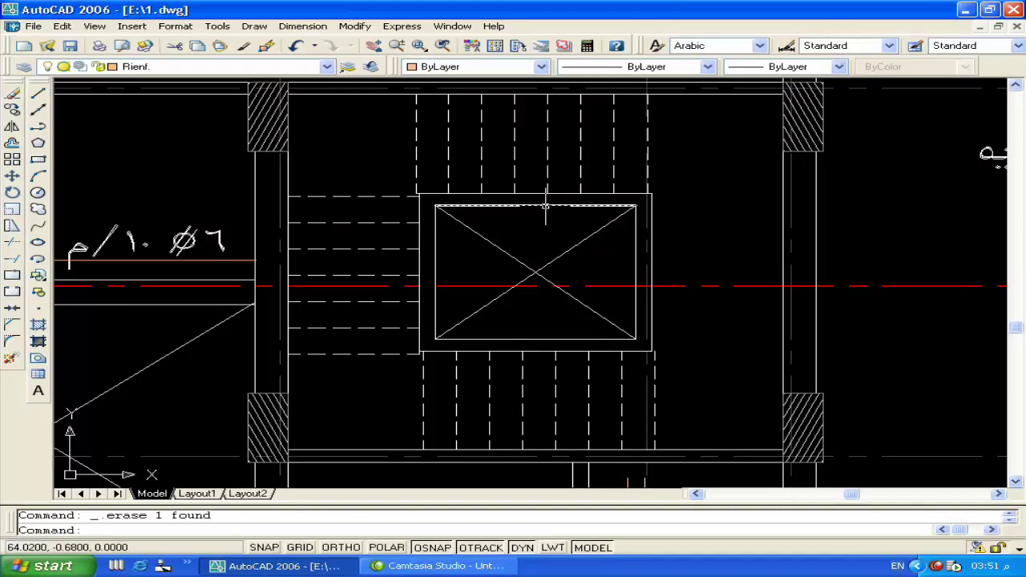
{"action": "scroll", "coordinate": [529, 210], "scroll_direction": "up", "scroll_amount": 2}
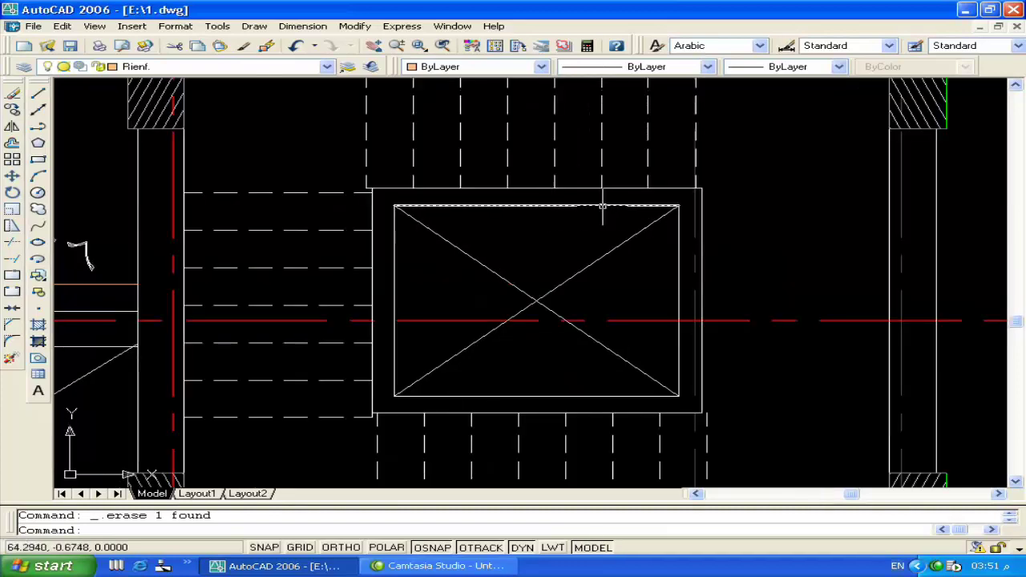
{"action": "middle_click_drag", "start_coordinate": [602, 207], "coordinate": [569, 208]}
{"action": "type", "text": "s"}
{"action": "key", "text": "Return"}
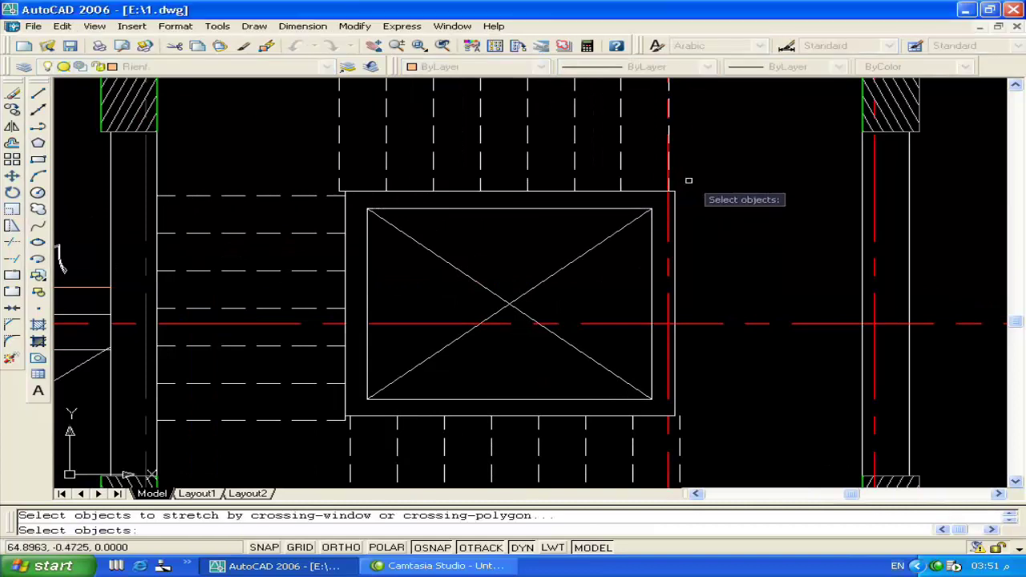
{"action": "left_click", "coordinate": [687, 181]}
{"action": "left_click", "coordinate": [317, 189]}
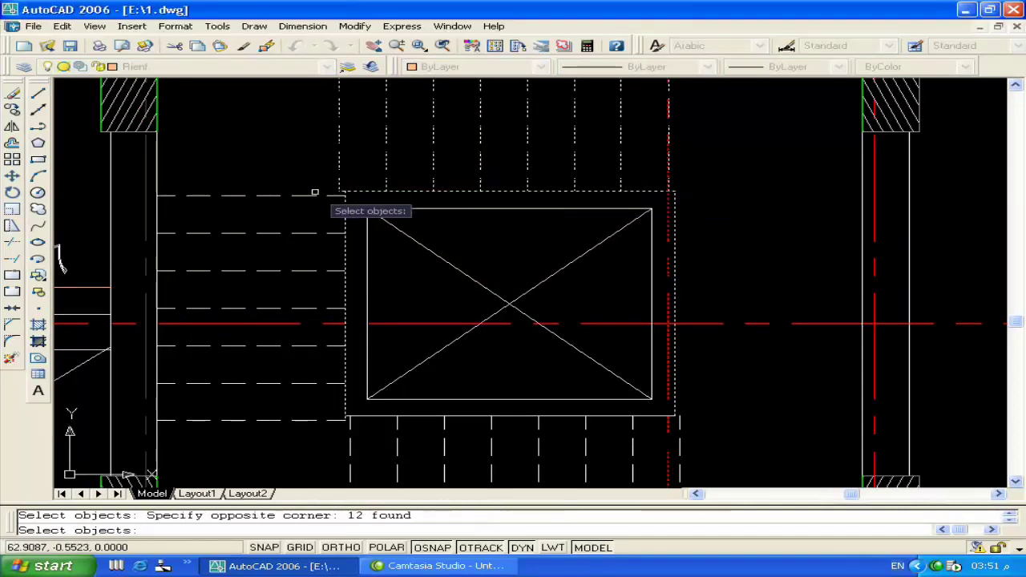
{"action": "key", "text": "Return"}
{"action": "left_click", "coordinate": [385, 192]}
{"action": "left_click", "coordinate": [386, 209]}
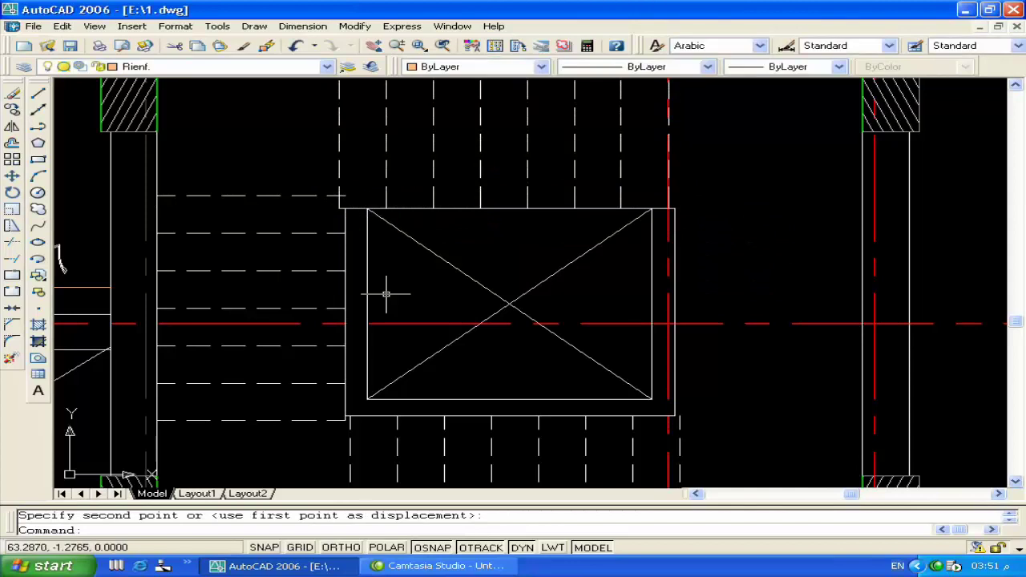
Stretch the left tread ends downward, then undo that stretch
{"action": "middle_click_drag", "start_coordinate": [380, 283], "coordinate": [411, 222]}
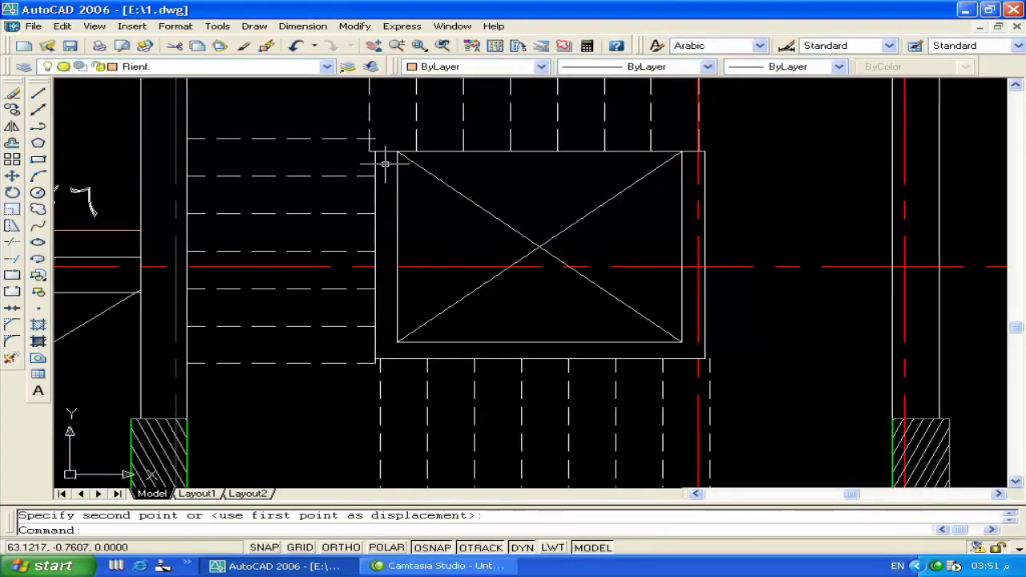
{"action": "key", "text": "Return"}
{"action": "left_click", "coordinate": [385, 127]}
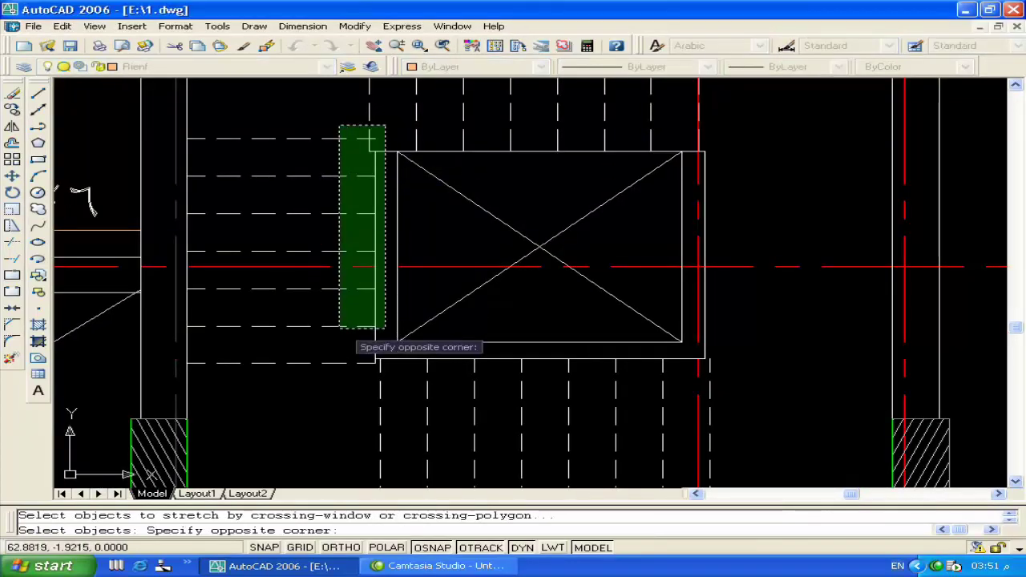
{"action": "left_click", "coordinate": [380, 134]}
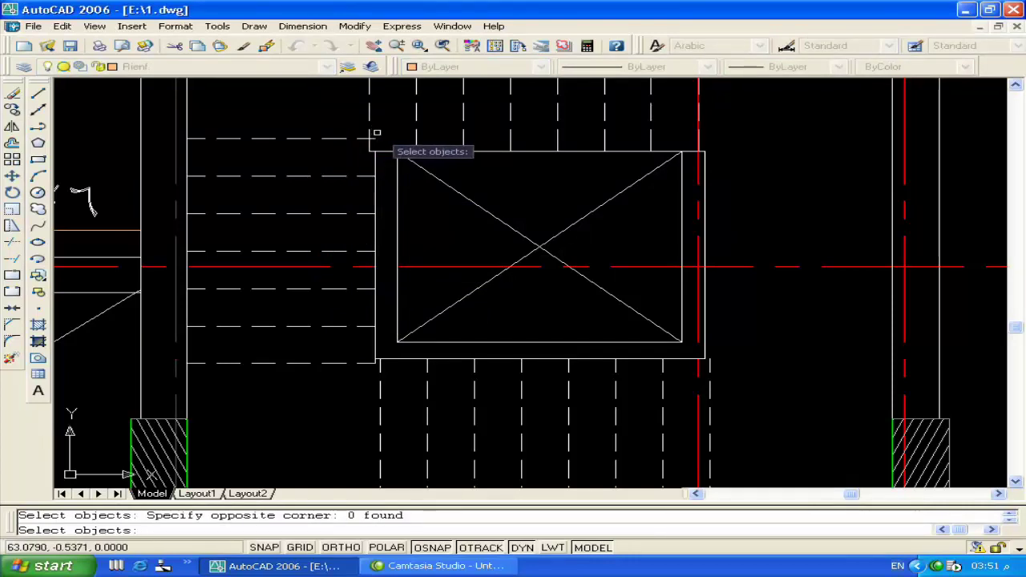
{"action": "left_click", "coordinate": [377, 133]}
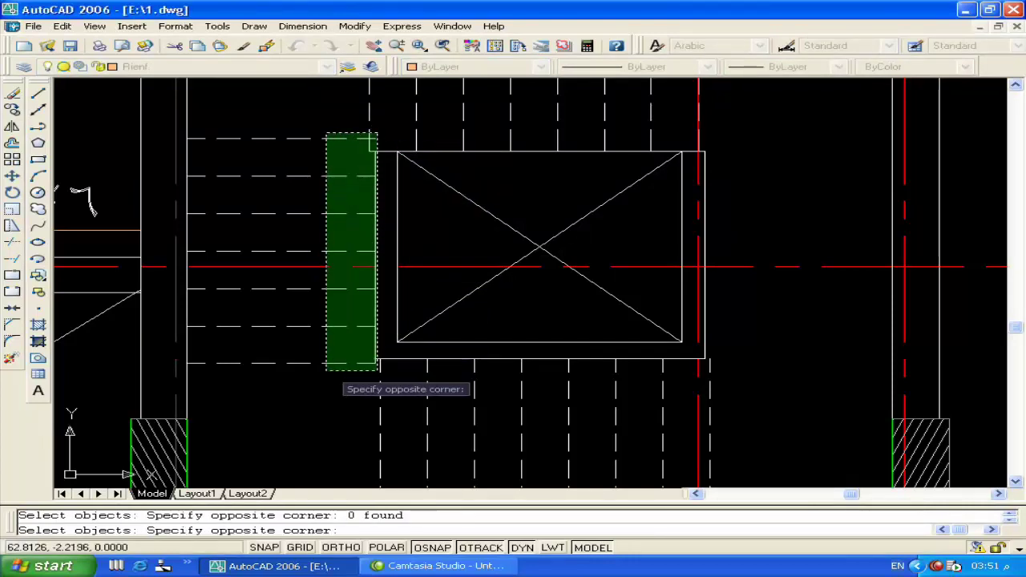
{"action": "left_click", "coordinate": [326, 368]}
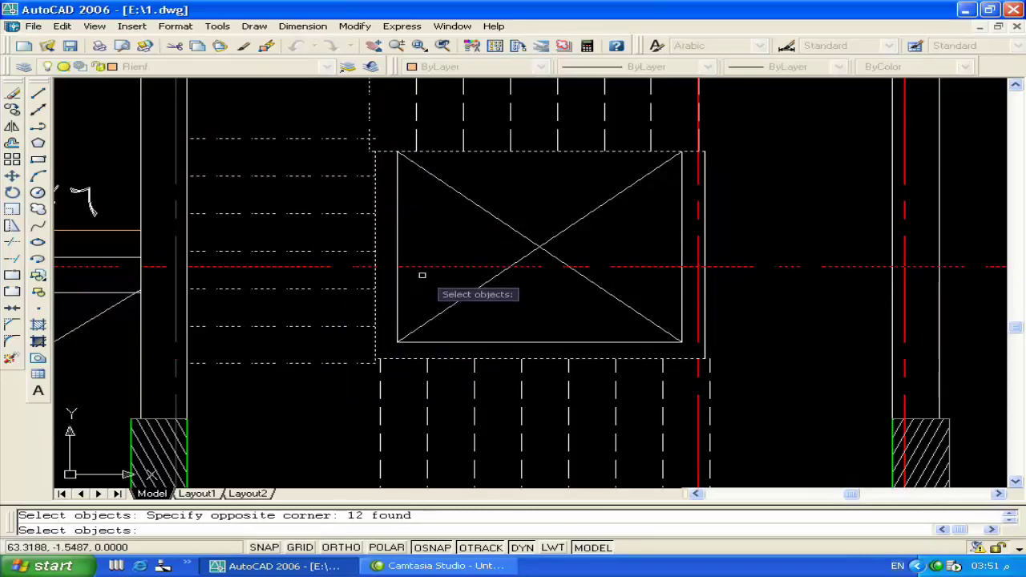
{"action": "key", "text": "Return"}
{"action": "left_click", "coordinate": [373, 289]}
{"action": "left_click", "coordinate": [369, 366]}
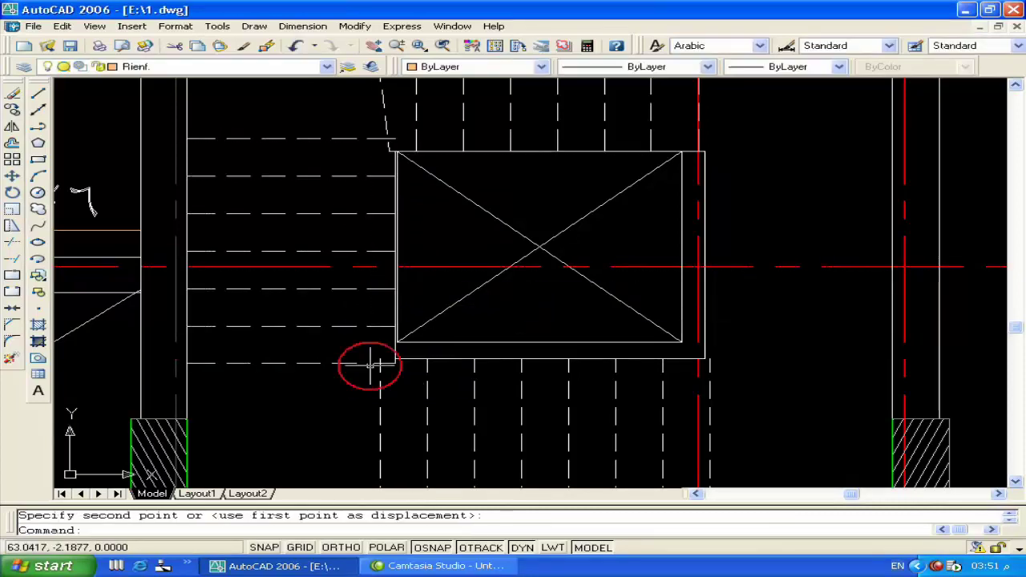
{"action": "middle_click_drag", "start_coordinate": [361, 394], "coordinate": [356, 395]}
{"action": "middle_click_drag", "start_coordinate": [358, 193], "coordinate": [373, 264]}
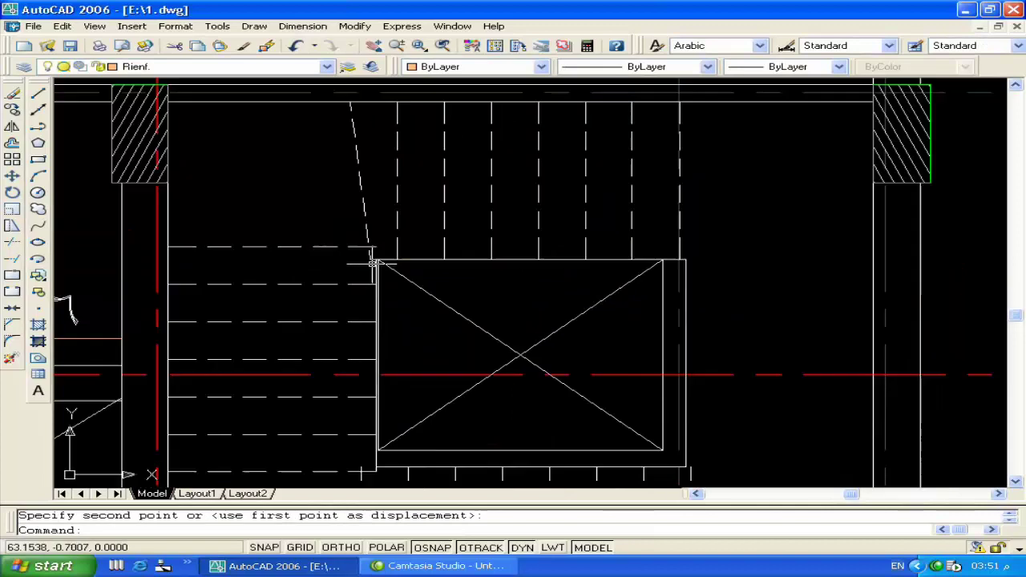
{"action": "middle_click_drag", "start_coordinate": [360, 321], "coordinate": [380, 212]}
{"action": "left_click", "coordinate": [296, 46]}
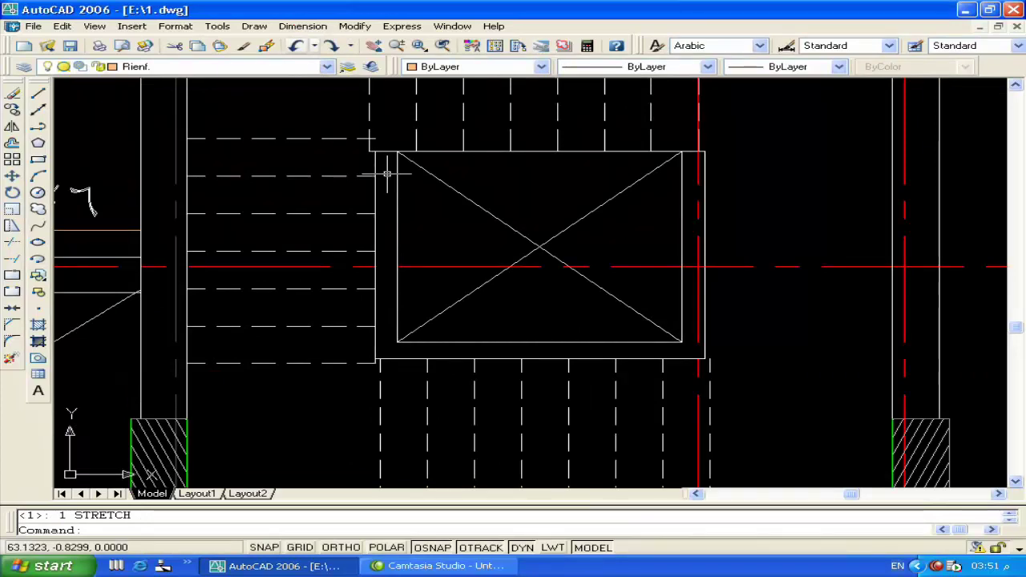
Try stretching the inner rectangle's left edge corner with Ortho on, then cancel
{"action": "left_click", "coordinate": [397, 170]}
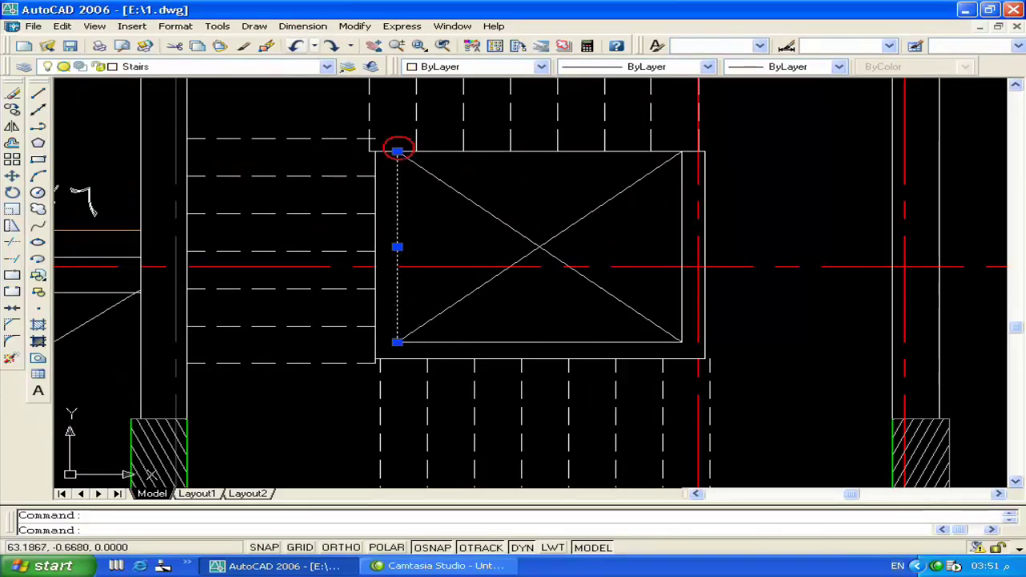
{"action": "left_click", "coordinate": [397, 152]}
{"action": "key", "text": "F8"}
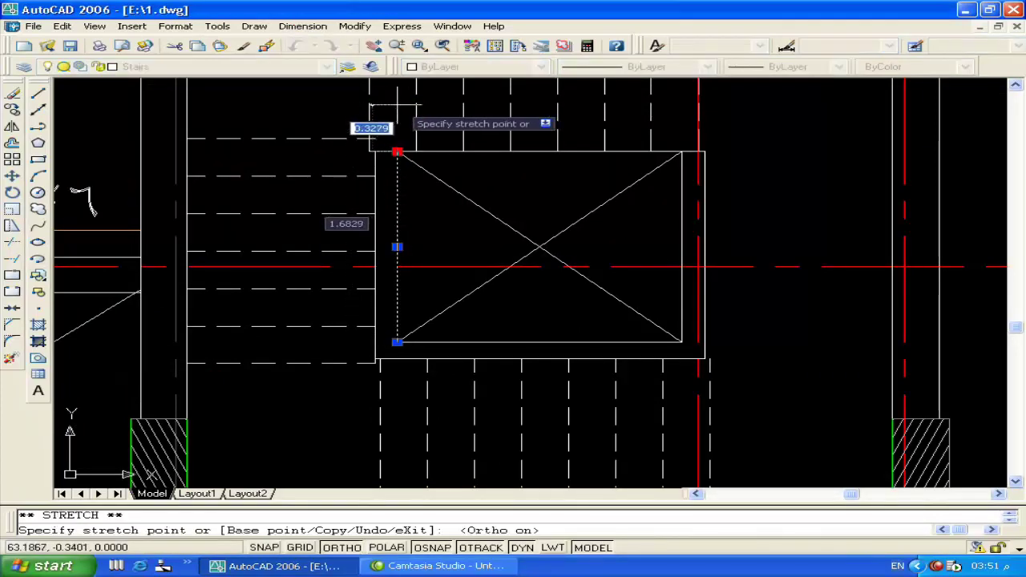
{"action": "key", "text": "Escape"}
{"action": "key", "text": "Escape"}
Extend the top, middle and lower dashed bars left of the opening to its edge
{"action": "type", "text": "ex"}
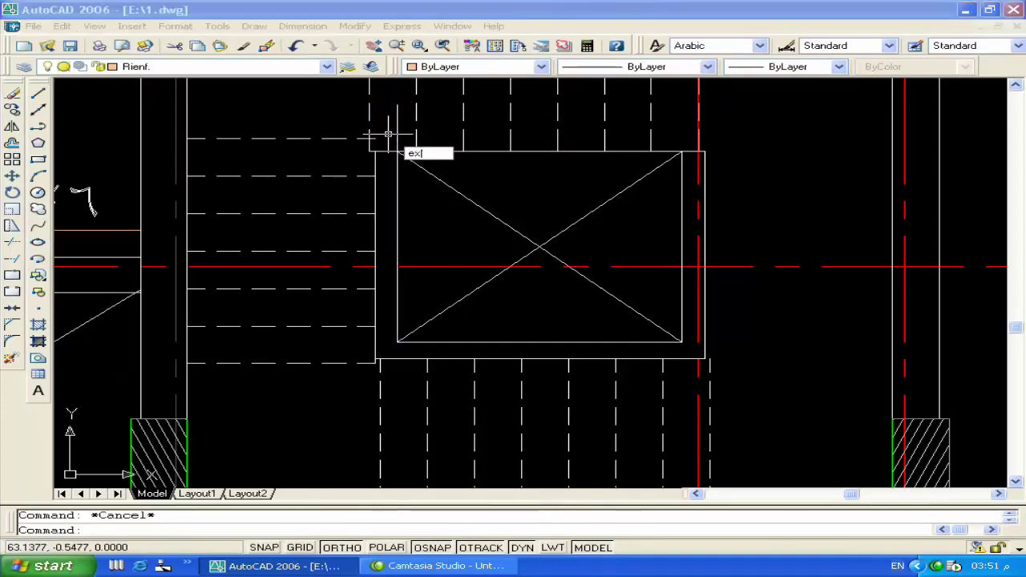
{"action": "key", "text": "Return"}
{"action": "key", "text": "Return"}
{"action": "left_click", "coordinate": [373, 139]}
{"action": "left_click", "coordinate": [369, 140]}
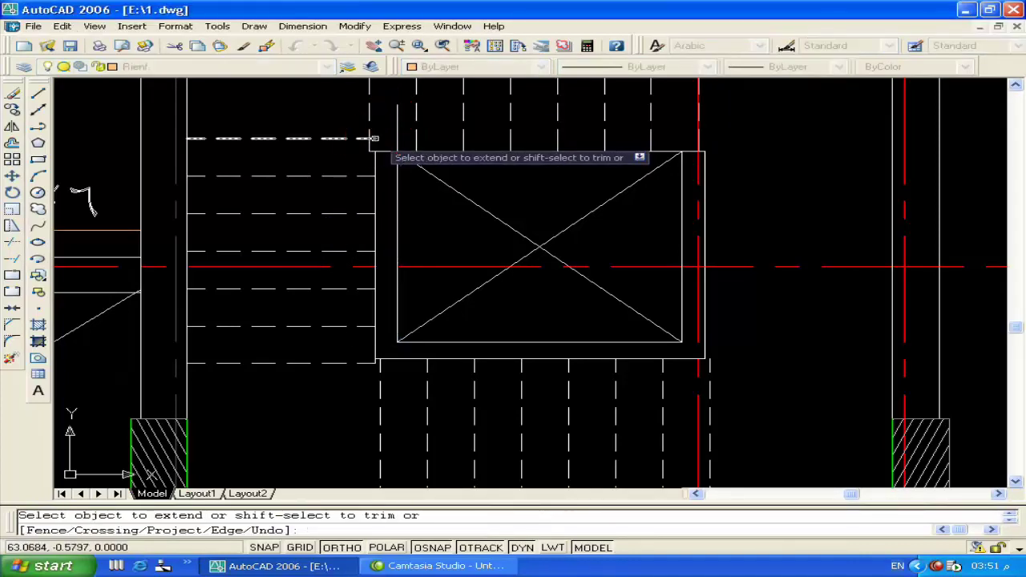
{"action": "left_click", "coordinate": [373, 139]}
{"action": "left_click", "coordinate": [360, 172]}
{"action": "left_click", "coordinate": [349, 175]}
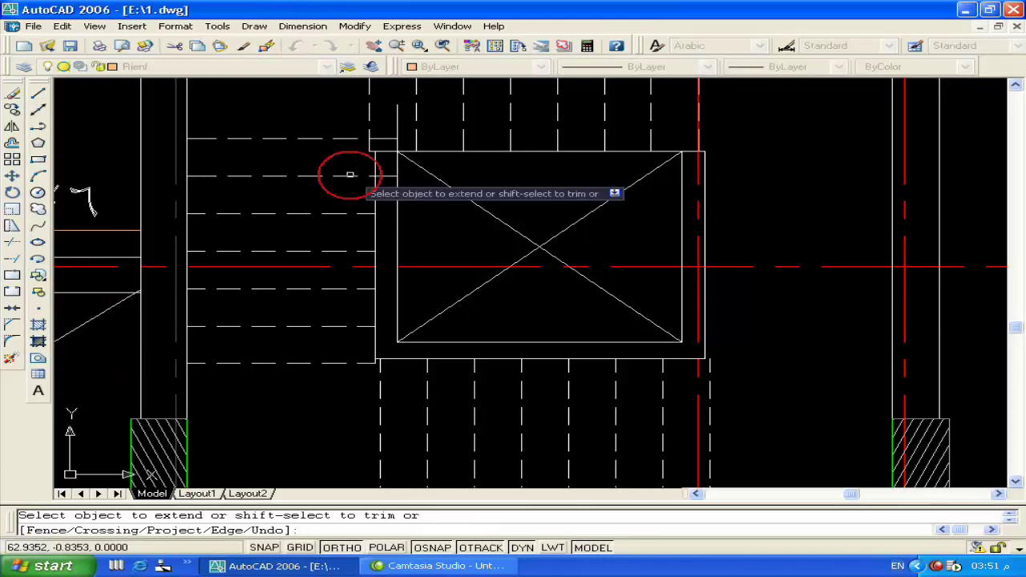
{"action": "left_click", "coordinate": [355, 202]}
{"action": "left_click", "coordinate": [328, 253]}
{"action": "left_click", "coordinate": [352, 284]}
{"action": "left_click", "coordinate": [306, 387]}
{"action": "key", "text": "Return"}
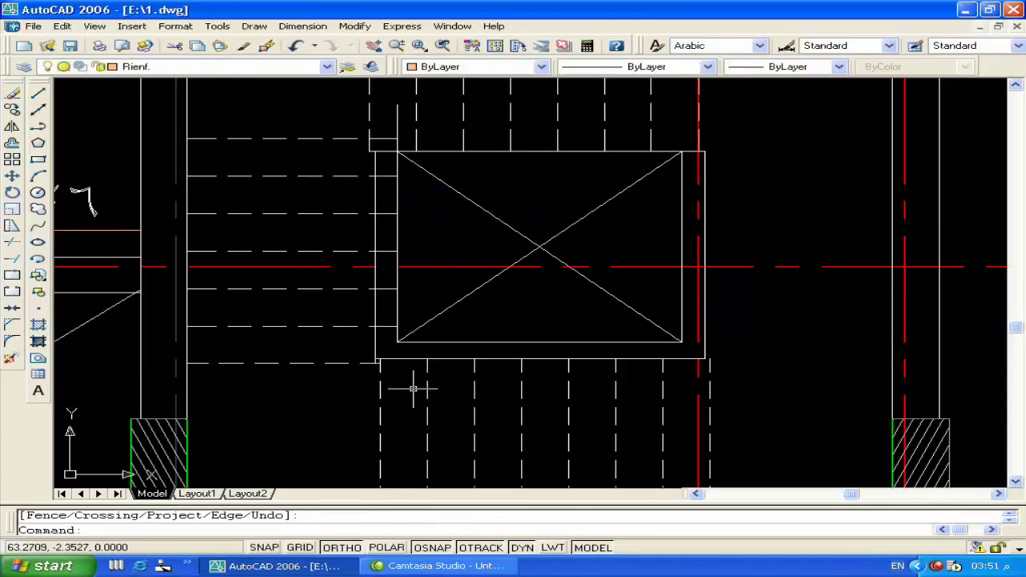
Bring the dashed bars below the opening into view and start a Stretch with S
{"action": "middle_click_drag", "start_coordinate": [412, 388], "coordinate": [369, 389]}
{"action": "middle_click_drag", "start_coordinate": [686, 317], "coordinate": [687, 281]}
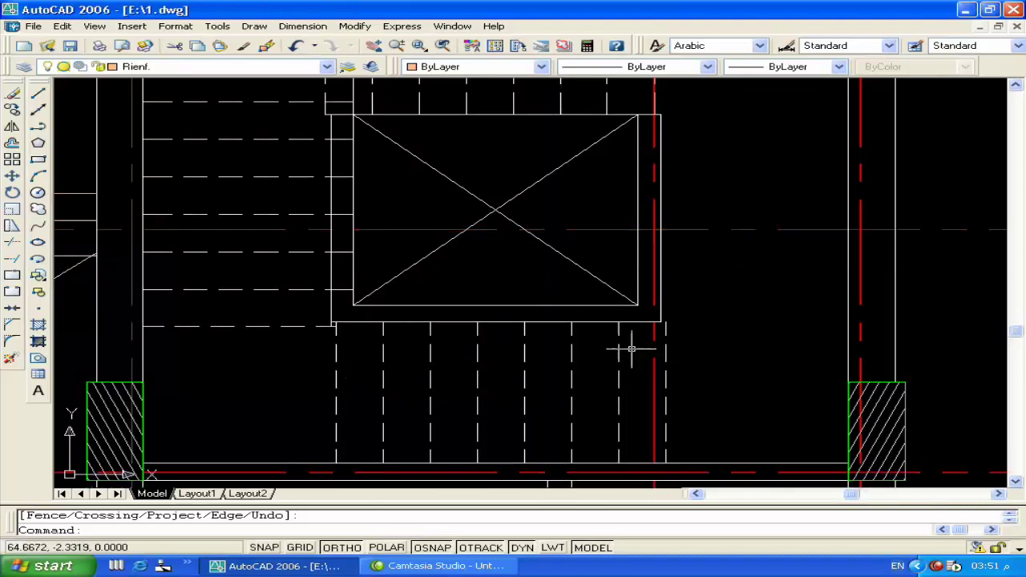
{"action": "type", "text": "s"}
{"action": "key", "text": "Return"}
Stretch the lower dashed bar ends up to the opening's bottom edge
{"action": "left_click", "coordinate": [679, 318]}
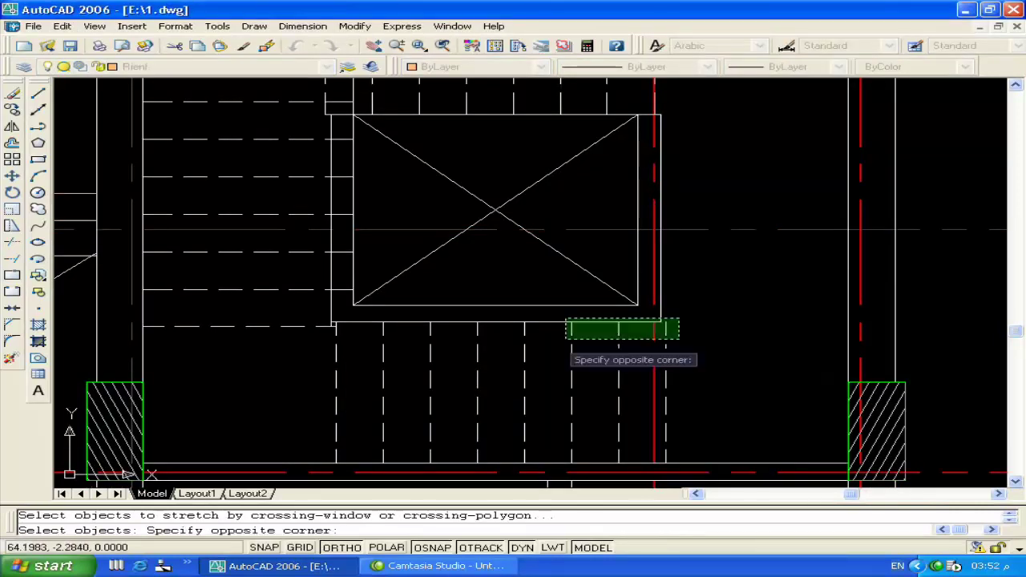
{"action": "left_click", "coordinate": [266, 324]}
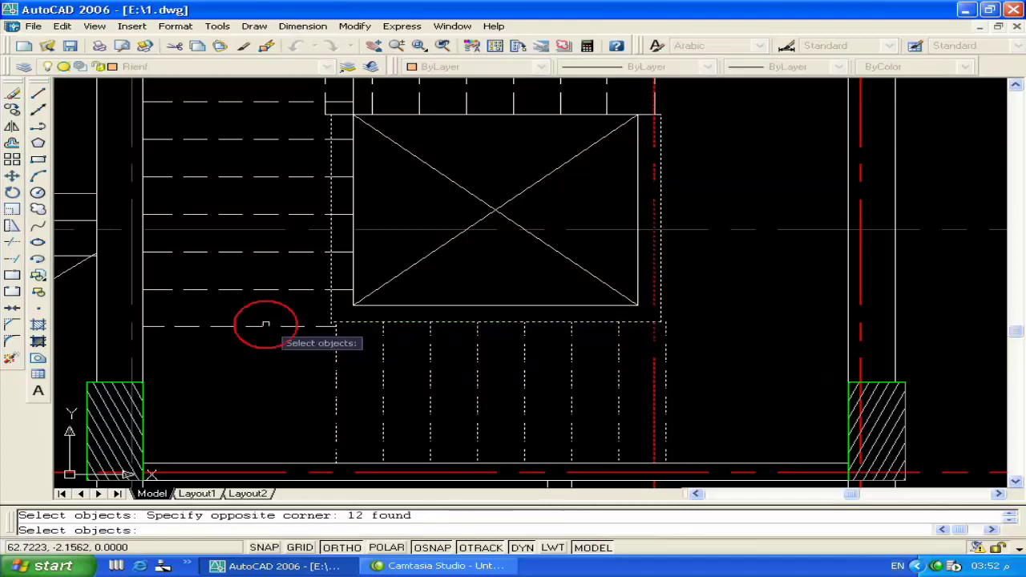
{"action": "key", "text": "Return"}
{"action": "left_click", "coordinate": [385, 323]}
{"action": "left_click", "coordinate": [384, 313]}
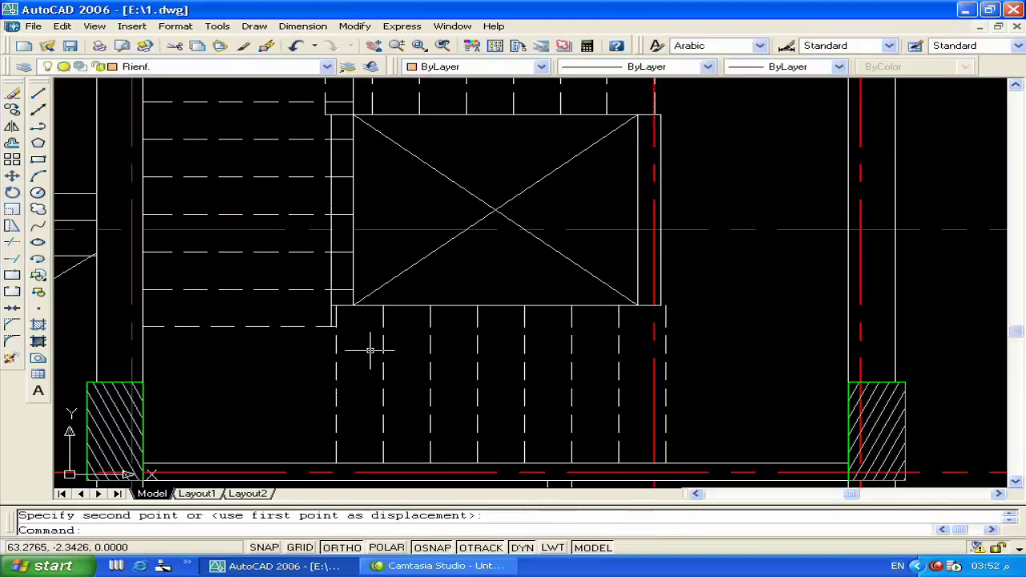
Erase the stray vertical line and attempt a trim at the opening's upper left
{"action": "left_click", "coordinate": [329, 159]}
{"action": "key", "text": "Delete"}
{"action": "middle_click_drag", "start_coordinate": [335, 133], "coordinate": [316, 239]}
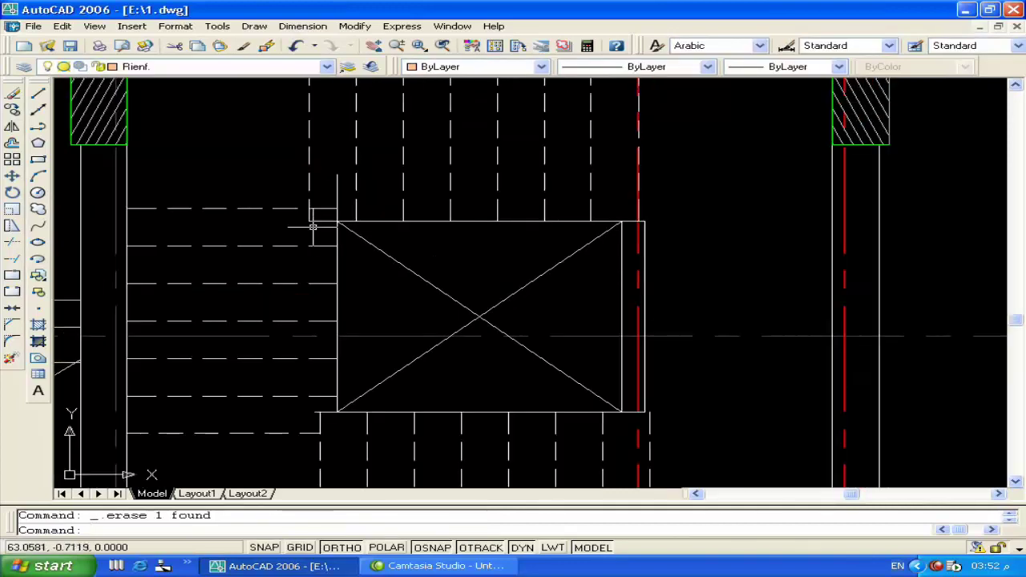
{"action": "type", "text": "tr"}
{"action": "key", "text": "Return"}
{"action": "key", "text": "Return"}
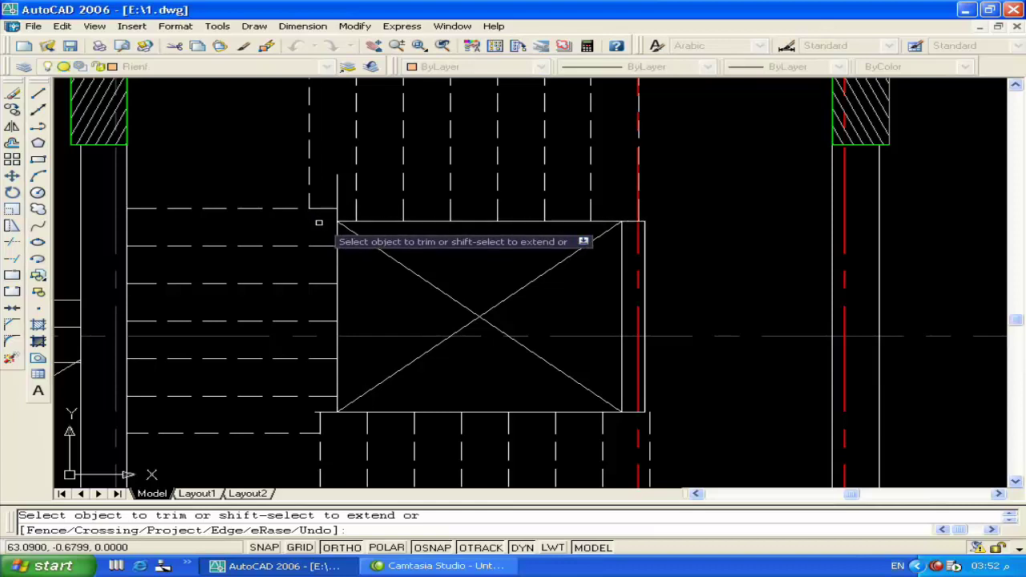
{"action": "key", "text": "Return"}
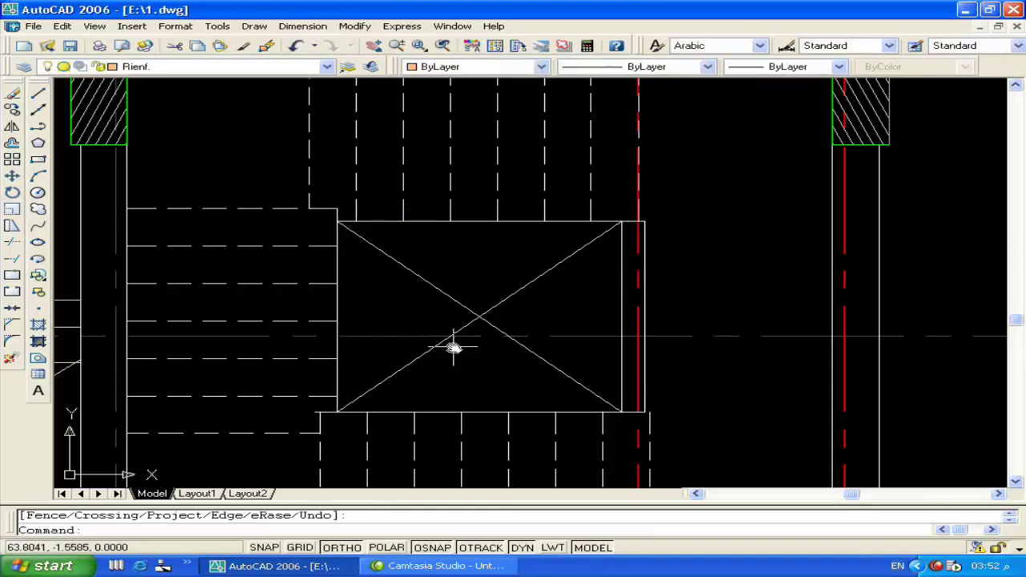
Move the opening's left edge endpoint and shorten the lowest left dashed bar to the opening corner
{"action": "middle_click_drag", "start_coordinate": [454, 348], "coordinate": [447, 296]}
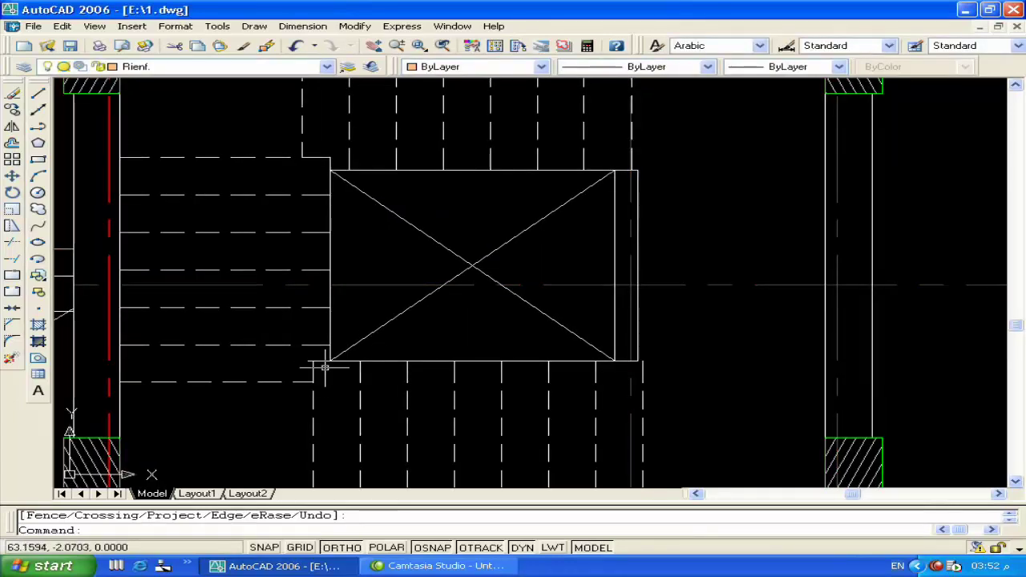
{"action": "left_click", "coordinate": [330, 353]}
{"action": "left_click", "coordinate": [332, 360]}
{"action": "left_click", "coordinate": [331, 387]}
{"action": "key", "text": "Escape"}
{"action": "left_click", "coordinate": [283, 382]}
{"action": "left_click", "coordinate": [313, 381]}
{"action": "left_click", "coordinate": [326, 385]}
{"action": "key", "text": "Escape"}
Trim the bar ends near the opening, using all objects as cutting edges
{"action": "type", "text": "tr"}
{"action": "key", "text": "Return"}
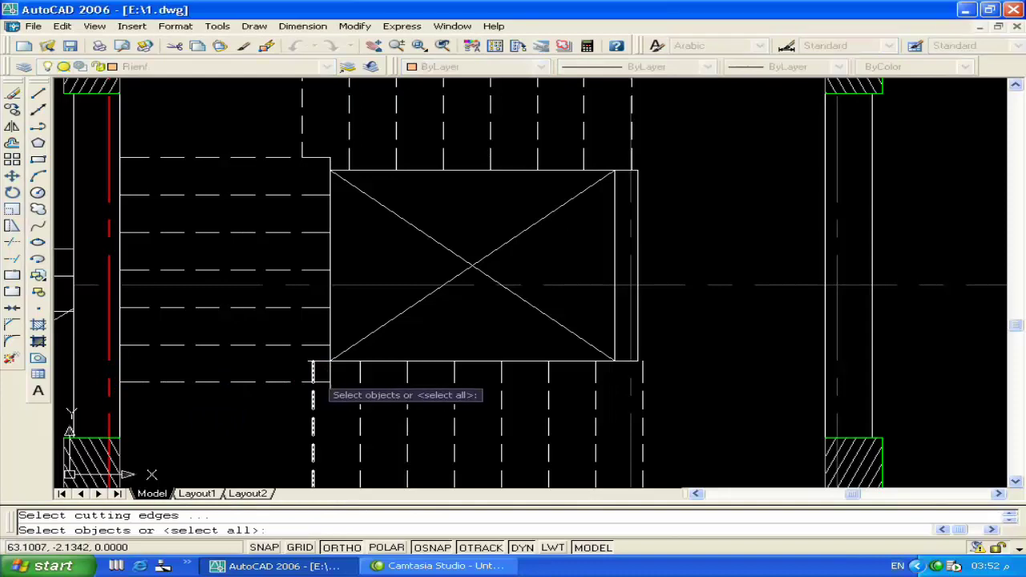
{"action": "key", "text": "Return"}
{"action": "left_click", "coordinate": [316, 363]}
{"action": "left_click", "coordinate": [312, 362]}
{"action": "scroll", "coordinate": [312, 361], "scroll_direction": "down", "scroll_amount": 4}
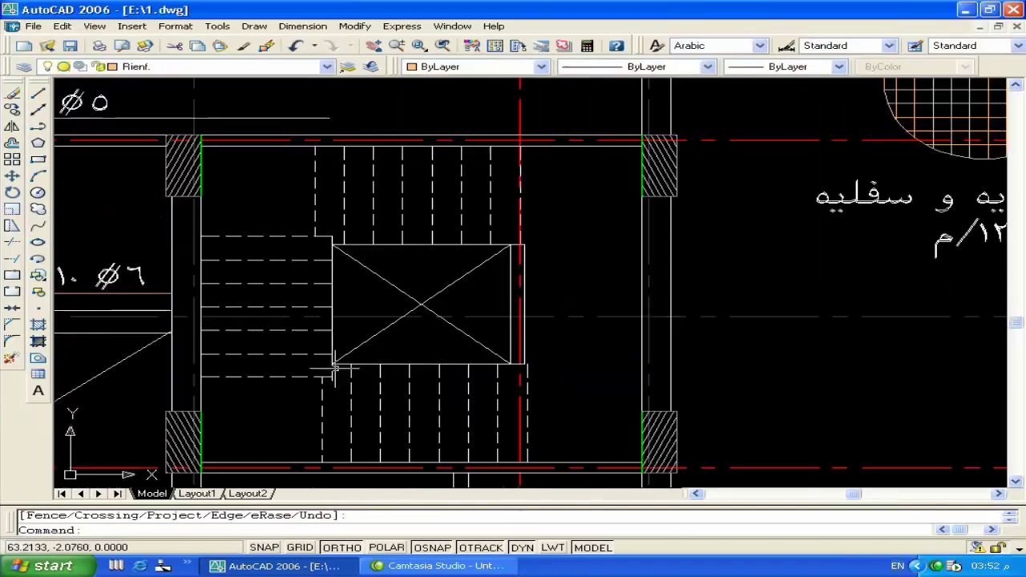
{"action": "scroll", "coordinate": [329, 376], "scroll_direction": "up", "scroll_amount": 5}
{"action": "key", "text": "Return"}
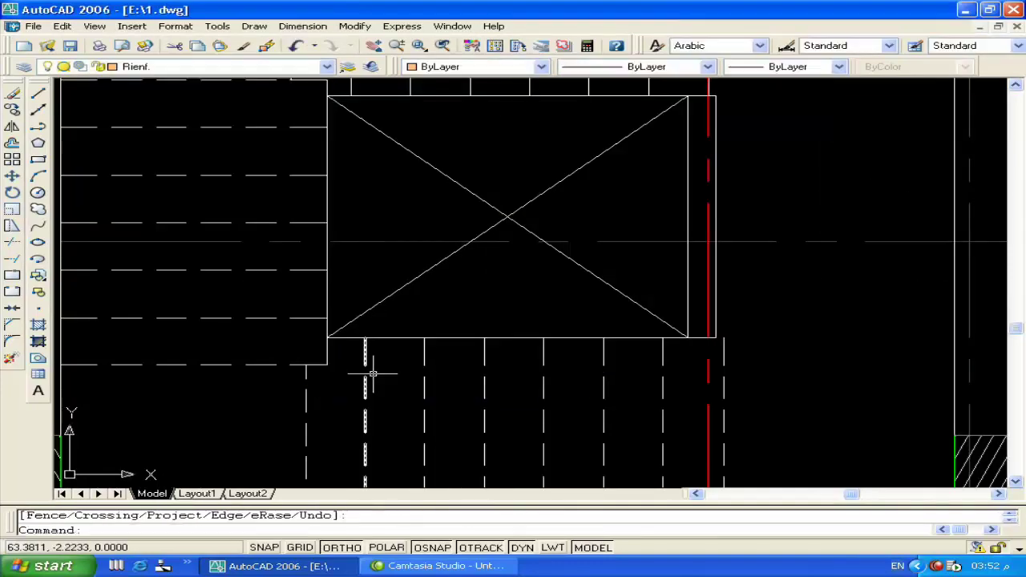
Erase the duplicate vertical line on the opening's right edge, undoing a wrongly erased line first
{"action": "scroll", "coordinate": [366, 366], "scroll_direction": "down", "scroll_amount": 3}
{"action": "scroll", "coordinate": [488, 360], "scroll_direction": "down", "scroll_amount": 1}
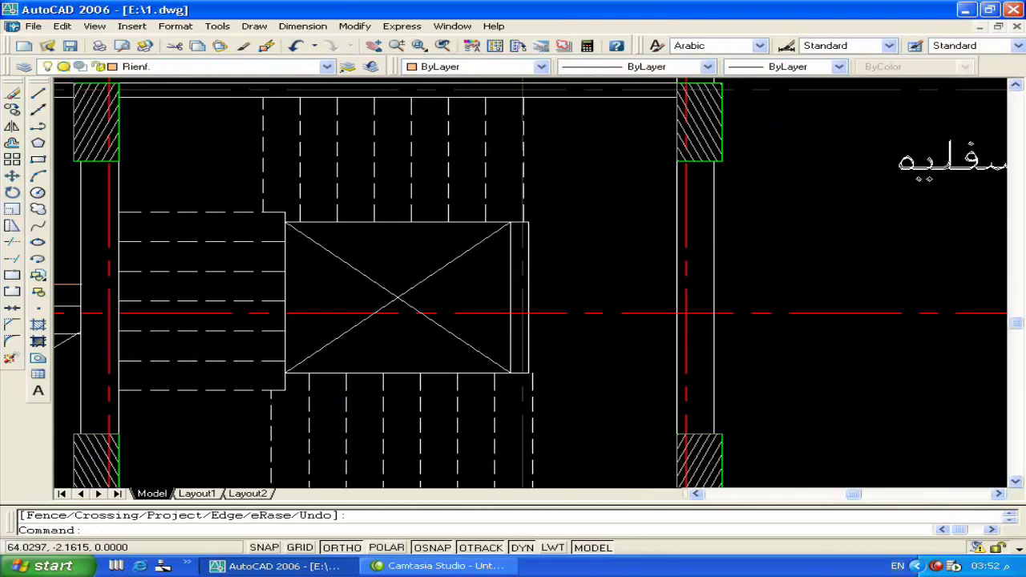
{"action": "left_click", "coordinate": [508, 280]}
{"action": "key", "text": "Delete"}
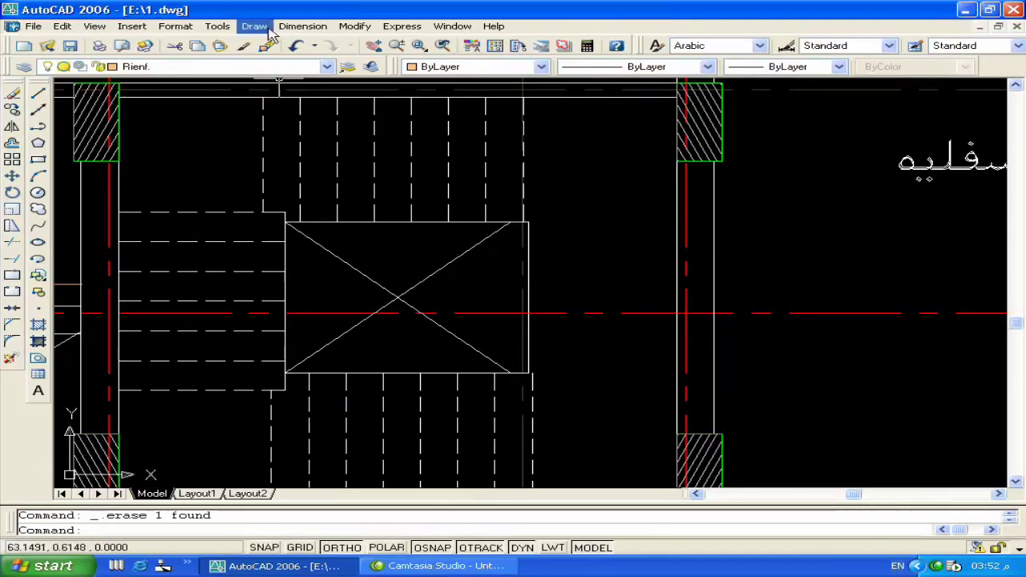
{"action": "left_click", "coordinate": [297, 45]}
{"action": "left_click", "coordinate": [529, 290]}
{"action": "key", "text": "Delete"}
Reposition the right endpoint of the line along the opening's bottom edge
{"action": "type", "text": "tr"}
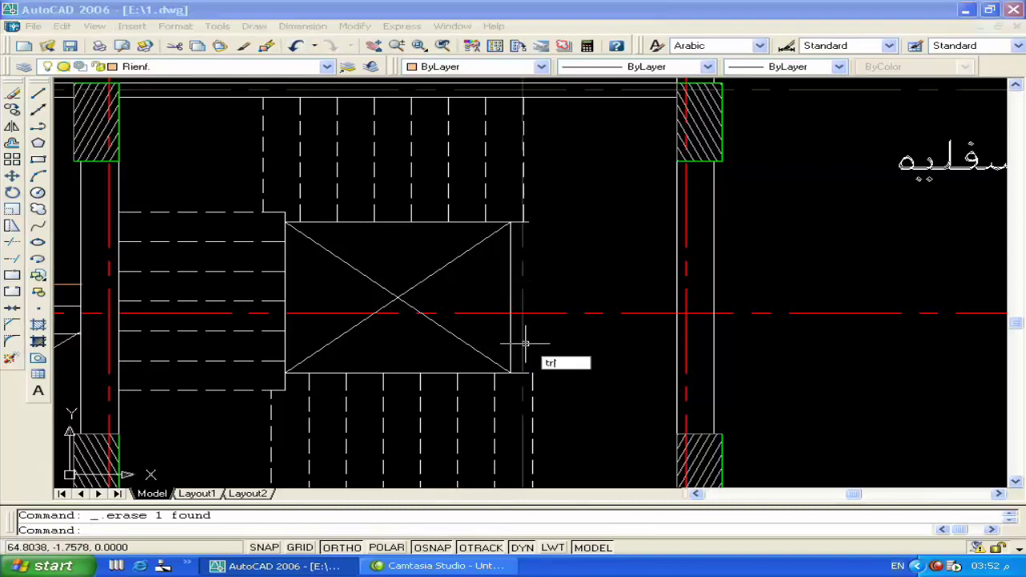
{"action": "key", "text": "Return"}
{"action": "key", "text": "Return"}
{"action": "scroll", "coordinate": [529, 218], "scroll_direction": "up", "scroll_amount": 5}
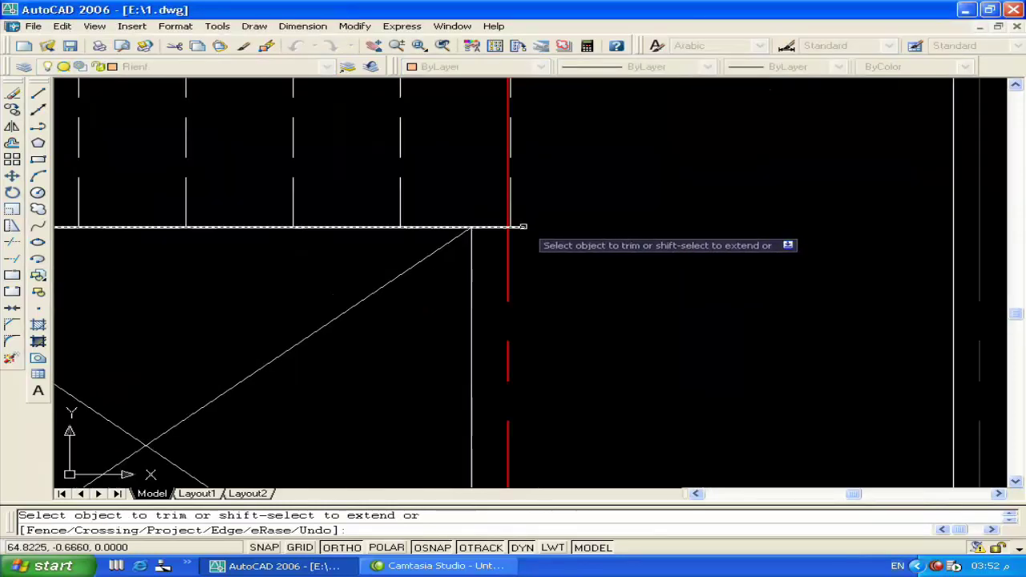
{"action": "scroll", "coordinate": [529, 264], "scroll_direction": "down", "scroll_amount": 3}
{"action": "scroll", "coordinate": [528, 320], "scroll_direction": "up", "scroll_amount": 3}
{"action": "key", "text": "Return"}
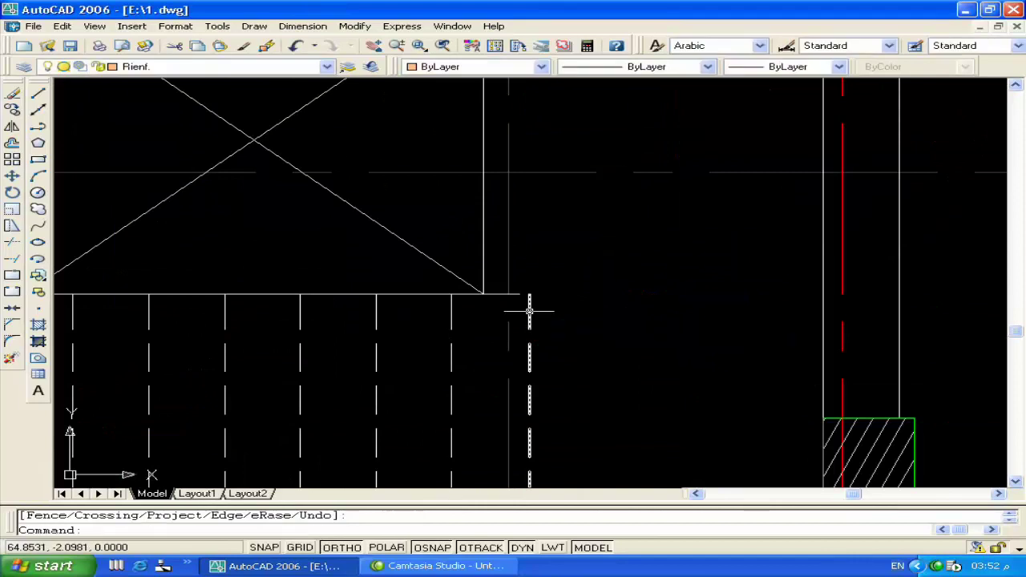
{"action": "left_click", "coordinate": [515, 296]}
{"action": "left_click", "coordinate": [517, 294]}
{"action": "left_click", "coordinate": [516, 294]}
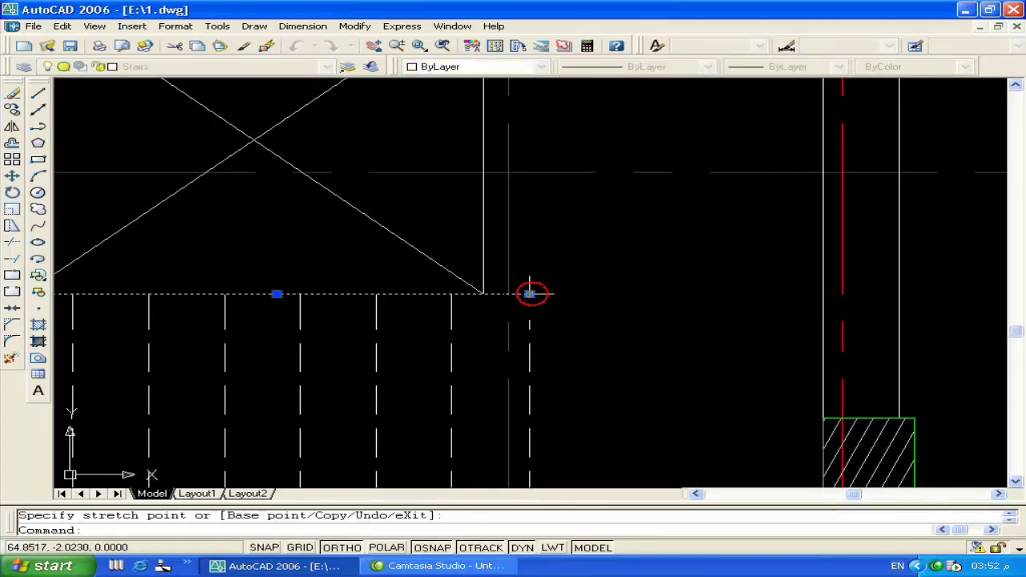
{"action": "key", "text": "Escape"}
{"action": "middle_click_drag", "start_coordinate": [609, 276], "coordinate": [575, 327]}
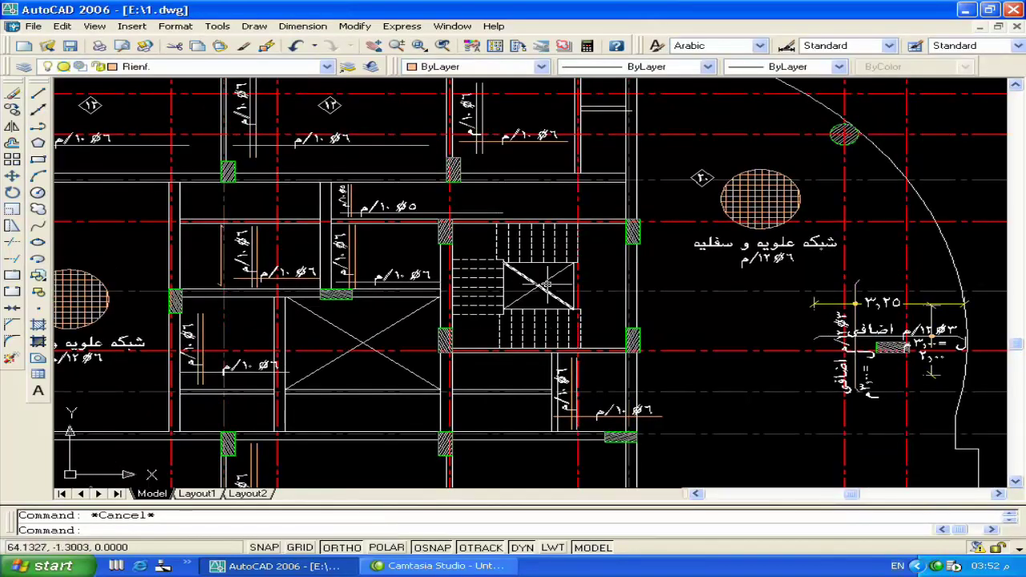
Draw horizontal bar lines across the stair bay, one right of the stair and one below it
{"action": "scroll", "coordinate": [545, 284], "scroll_direction": "up", "scroll_amount": 3}
{"action": "type", "text": "l"}
{"action": "key", "text": "Return"}
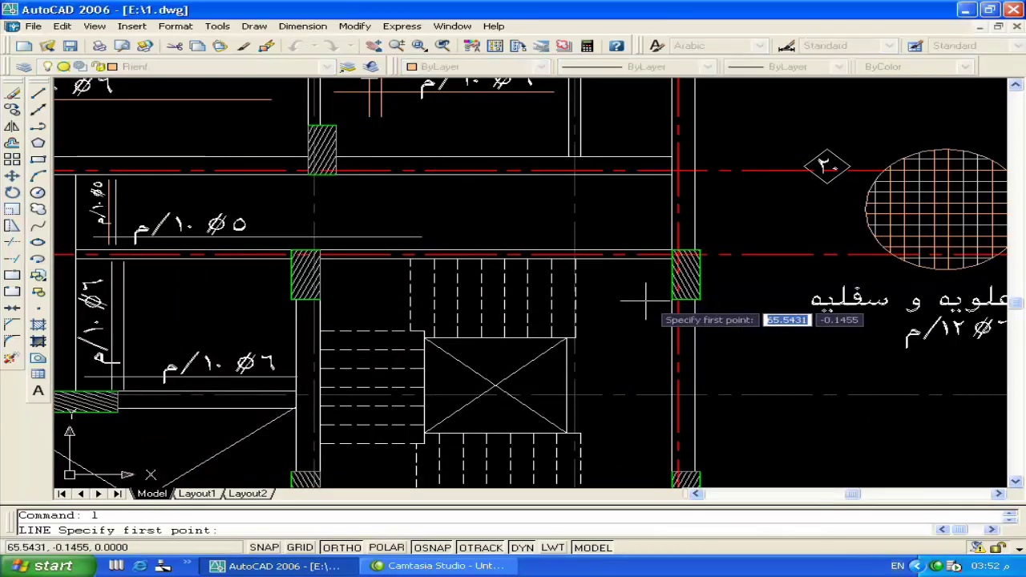
{"action": "left_click", "coordinate": [645, 301]}
{"action": "left_click", "coordinate": [351, 300]}
{"action": "key", "text": "Return"}
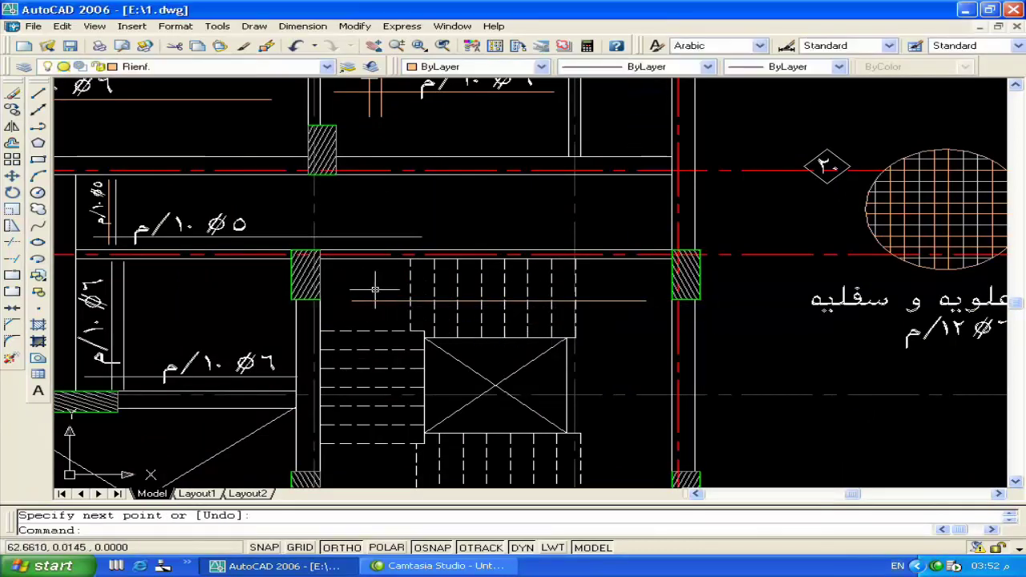
{"action": "key", "text": "Return"}
{"action": "left_click", "coordinate": [323, 280]}
{"action": "middle_click_drag", "start_coordinate": [512, 376], "coordinate": [513, 312]}
{"action": "key", "text": "Return"}
{"action": "key", "text": "Return"}
{"action": "left_click", "coordinate": [354, 411]}
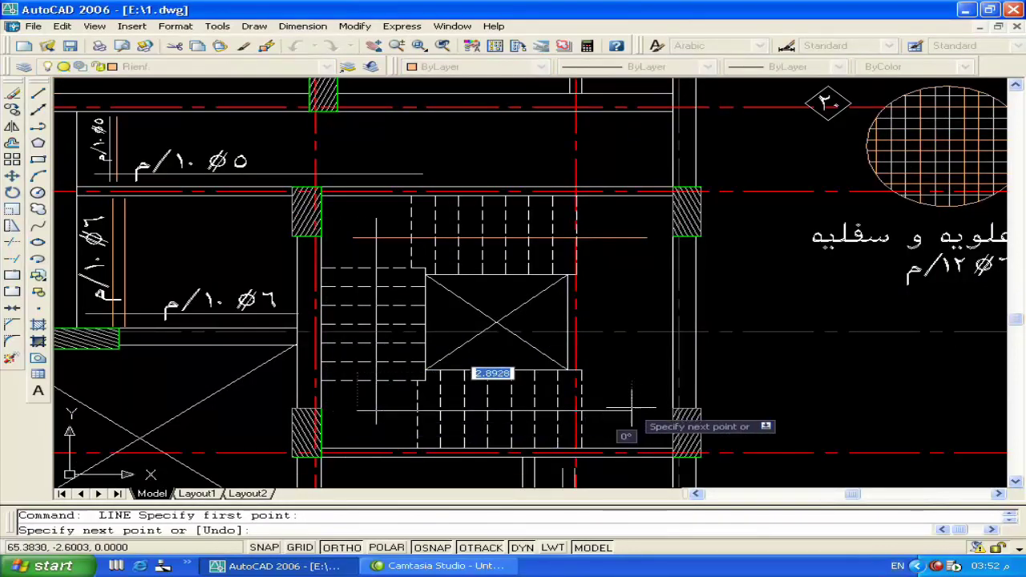
{"action": "left_click", "coordinate": [630, 408]}
Offset three bar lines by 0.15: one horizontal upward, one vertical leftward, one horizontal downward
{"action": "key", "text": "Return"}
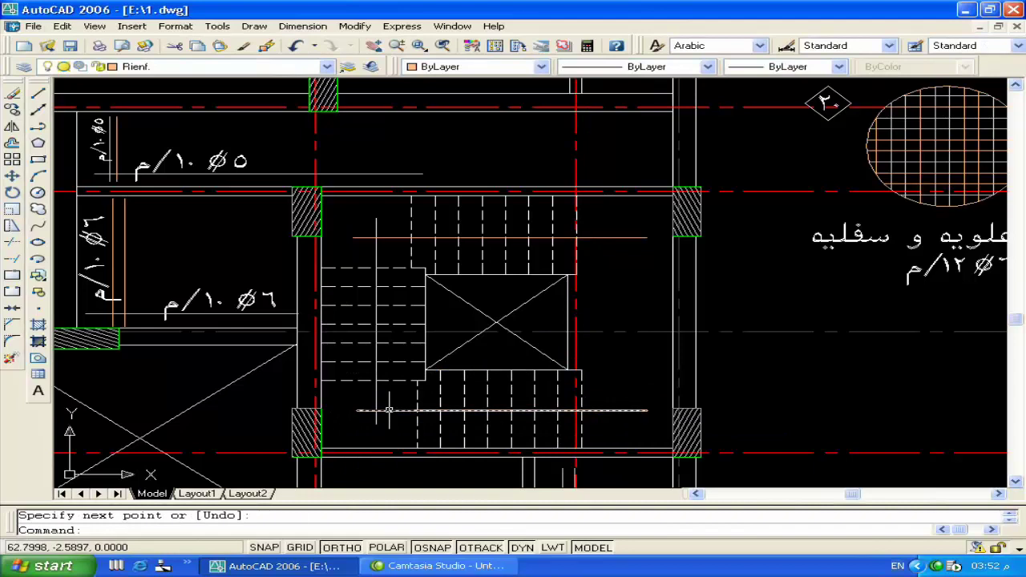
{"action": "type", "text": "o"}
{"action": "key", "text": "Return"}
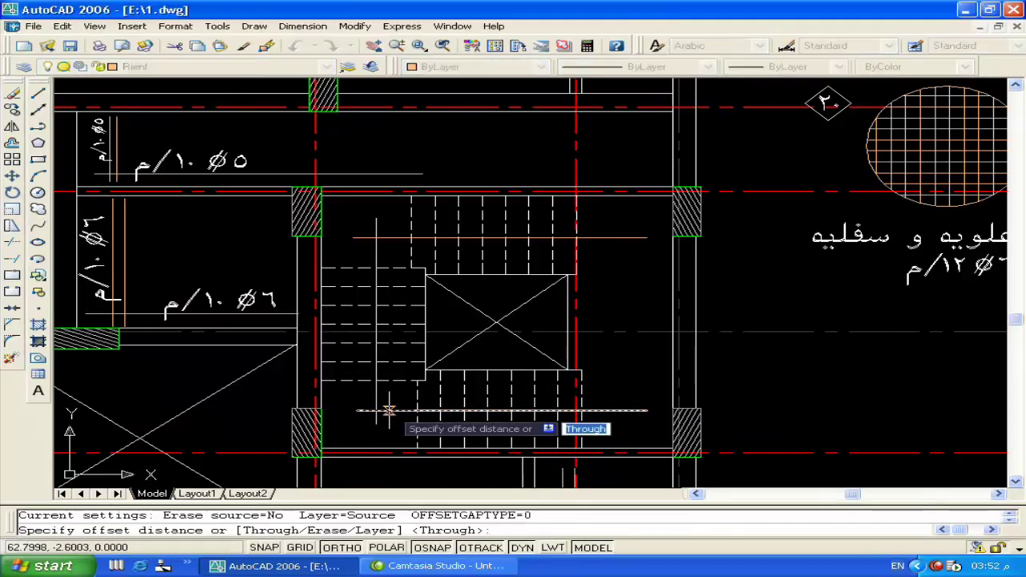
{"action": "type", "text": ".15"}
{"action": "key", "text": "Return"}
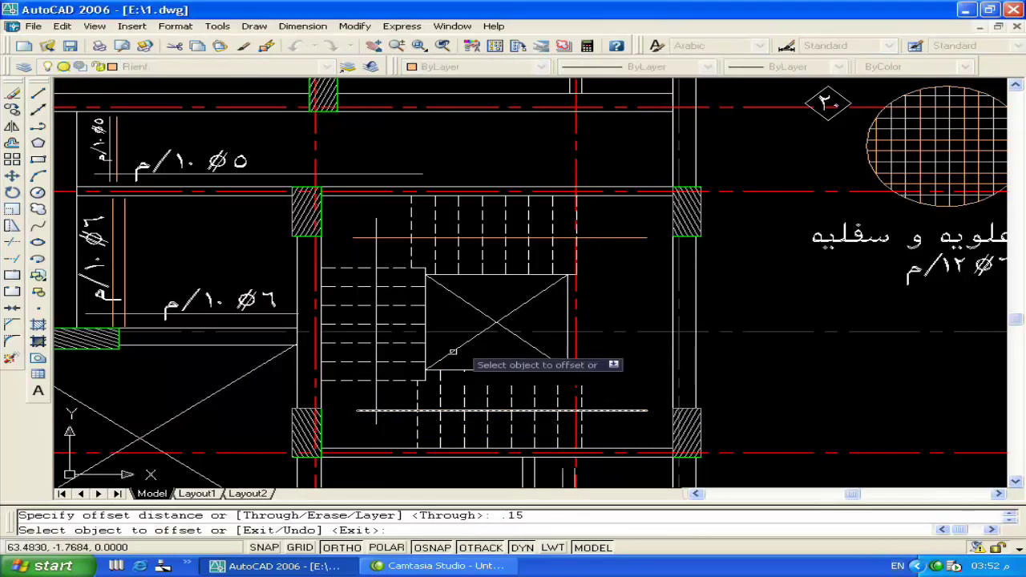
{"action": "left_click", "coordinate": [609, 236]}
{"action": "left_click", "coordinate": [617, 210]}
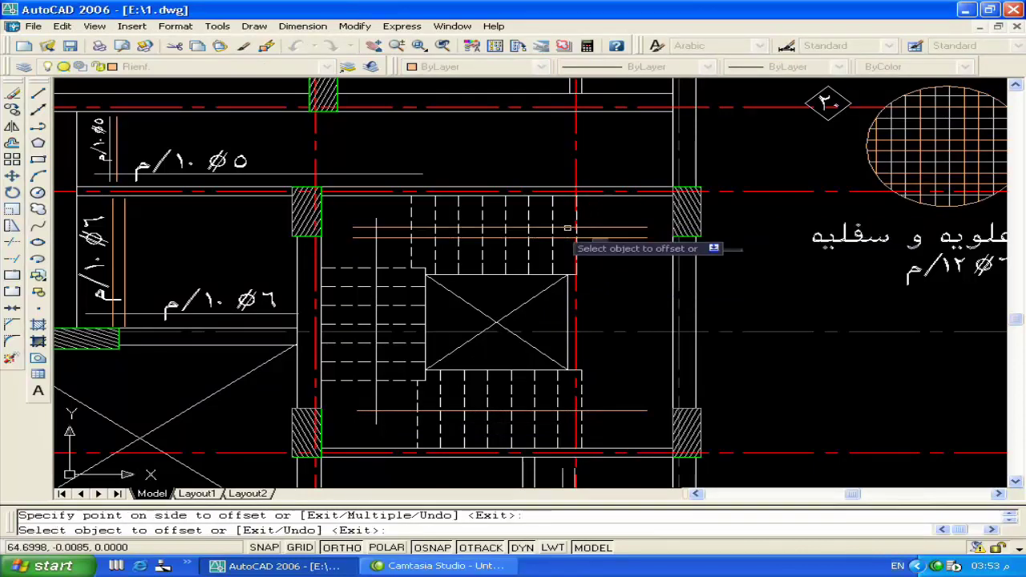
{"action": "left_click", "coordinate": [375, 256]}
{"action": "left_click", "coordinate": [367, 289]}
{"action": "left_click", "coordinate": [401, 411]}
{"action": "left_click", "coordinate": [398, 439]}
{"action": "key", "text": "Return"}
Stretch the ends of the two new horizontal bars using crossing-window selections
{"action": "scroll", "coordinate": [363, 423], "scroll_direction": "up", "scroll_amount": 5}
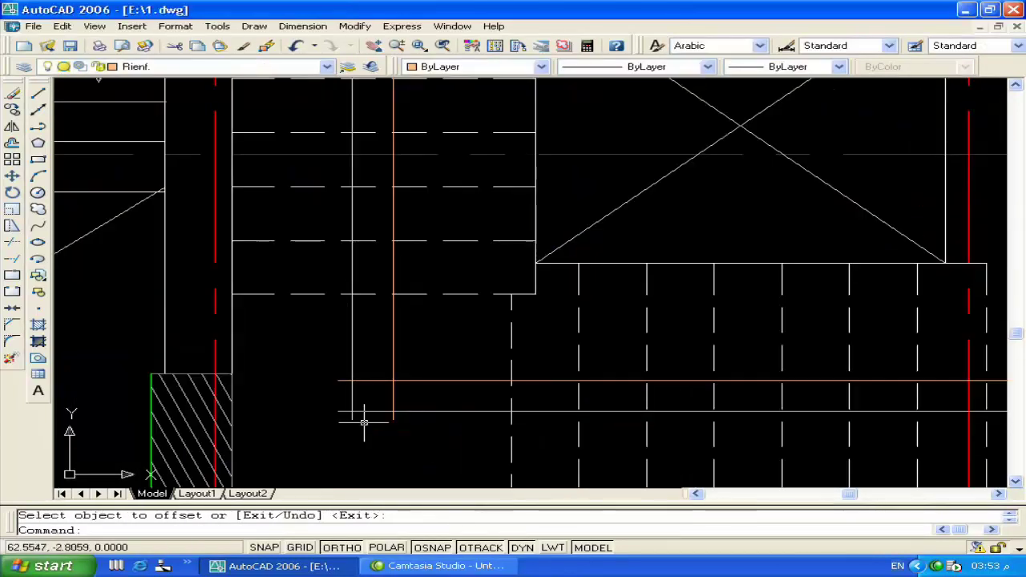
{"action": "type", "text": "s"}
{"action": "key", "text": "Return"}
{"action": "left_click", "coordinate": [342, 366]}
{"action": "left_click", "coordinate": [296, 427]}
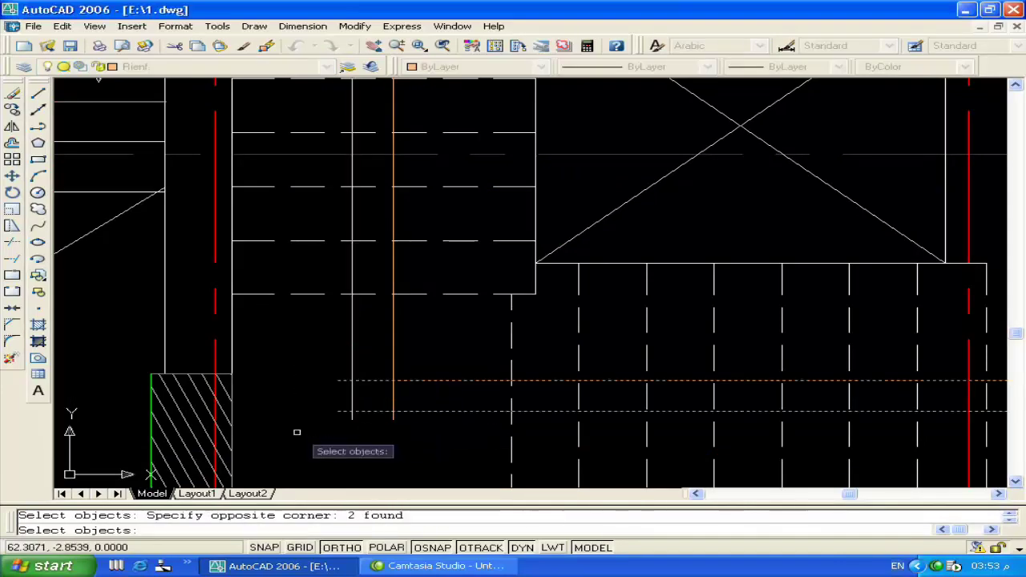
{"action": "key", "text": "Return"}
{"action": "left_click", "coordinate": [343, 447]}
{"action": "left_click", "coordinate": [271, 447]}
{"action": "key", "text": "Return"}
{"action": "key", "text": "Return"}
{"action": "left_click", "coordinate": [423, 431]}
{"action": "left_click", "coordinate": [426, 473]}
{"action": "scroll", "coordinate": [456, 425], "scroll_direction": "down", "scroll_amount": 5}
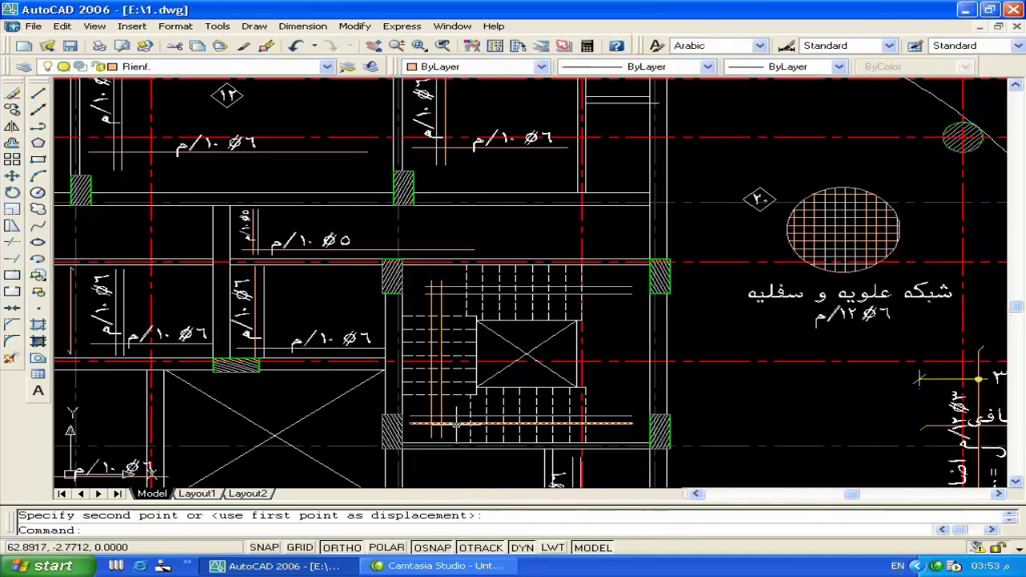
{"action": "scroll", "coordinate": [456, 426], "scroll_direction": "up", "scroll_amount": 5}
Stretch the ends of the two vertical bars upward
{"action": "type", "text": "s"}
{"action": "key", "text": "Return"}
{"action": "left_click", "coordinate": [389, 299]}
{"action": "left_click", "coordinate": [311, 335]}
{"action": "key", "text": "Return"}
{"action": "left_click", "coordinate": [407, 330]}
{"action": "left_click", "coordinate": [411, 295]}
Stretch the ends of two more horizontal bars at the stair's left side
{"action": "key", "text": "Return"}
{"action": "left_click", "coordinate": [309, 339]}
{"action": "left_click", "coordinate": [255, 412]}
{"action": "key", "text": "Return"}
{"action": "left_click", "coordinate": [251, 415]}
{"action": "left_click", "coordinate": [248, 419]}
{"action": "scroll", "coordinate": [247, 419], "scroll_direction": "down", "scroll_amount": 5}
{"action": "scroll", "coordinate": [514, 332], "scroll_direction": "up", "scroll_amount": 3}
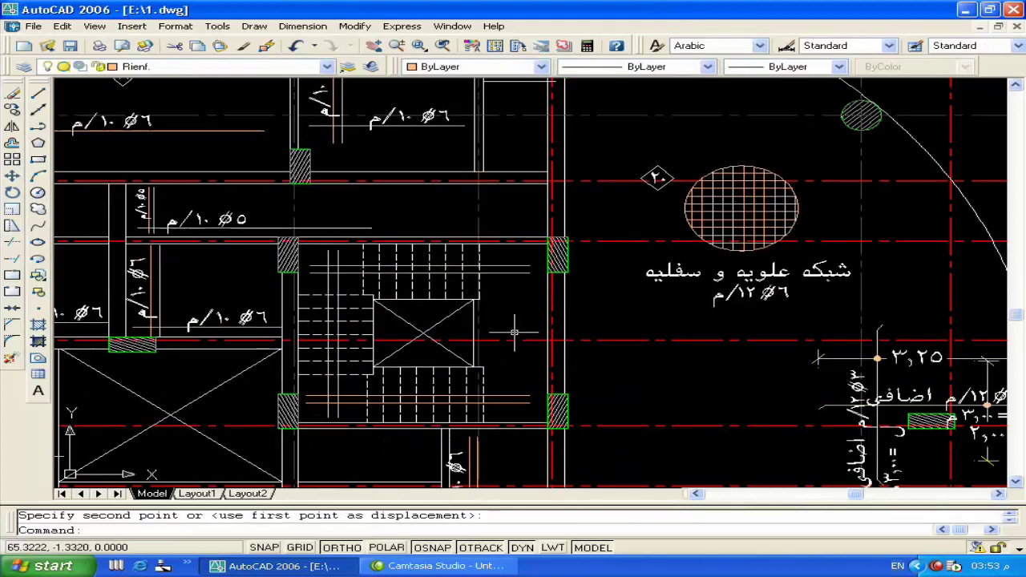
Draw a new vertical bar line across the stair beside the opening
{"action": "type", "text": "l"}
{"action": "key", "text": "Return"}
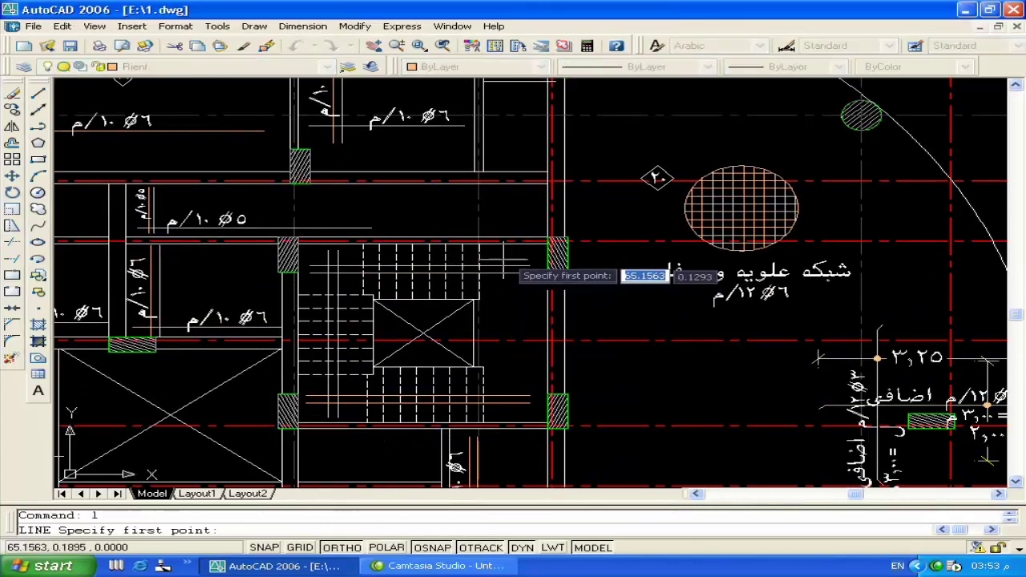
{"action": "left_click", "coordinate": [504, 268]}
{"action": "scroll", "coordinate": [501, 416], "scroll_direction": "up", "scroll_amount": 3}
{"action": "left_click", "coordinate": [497, 417]}
{"action": "key", "text": "Return"}
{"action": "scroll", "coordinate": [556, 396], "scroll_direction": "down", "scroll_amount": 2}
{"action": "scroll", "coordinate": [556, 395], "scroll_direction": "down", "scroll_amount": 2}
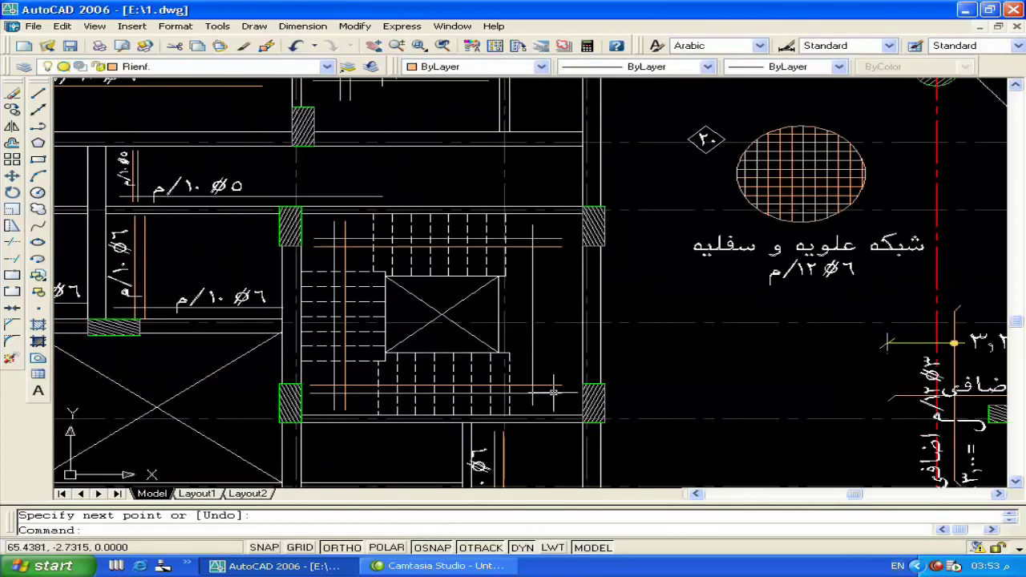
{"action": "scroll", "coordinate": [976, 354], "scroll_direction": "up", "scroll_amount": 1}
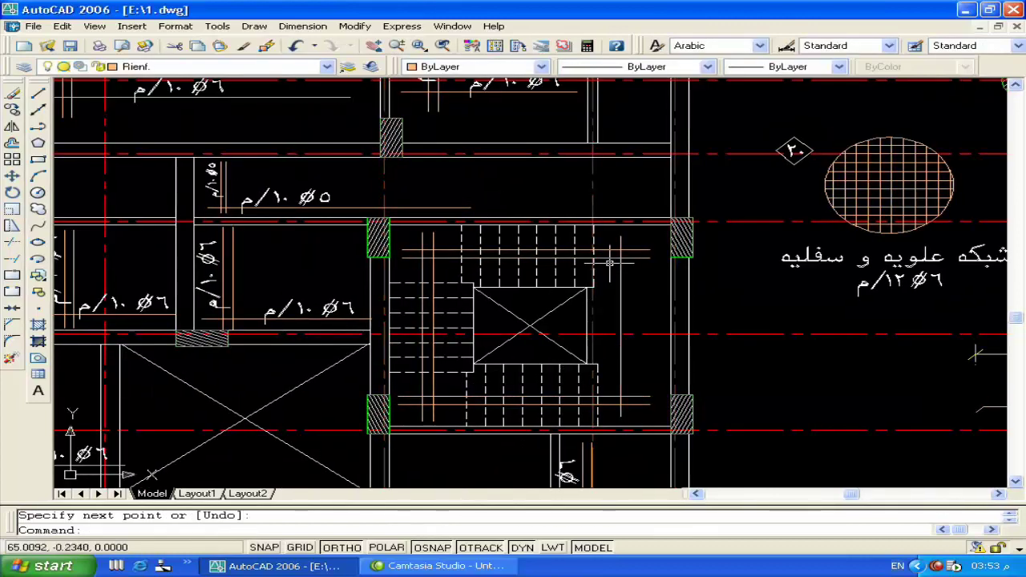
{"action": "left_click", "coordinate": [463, 250]}
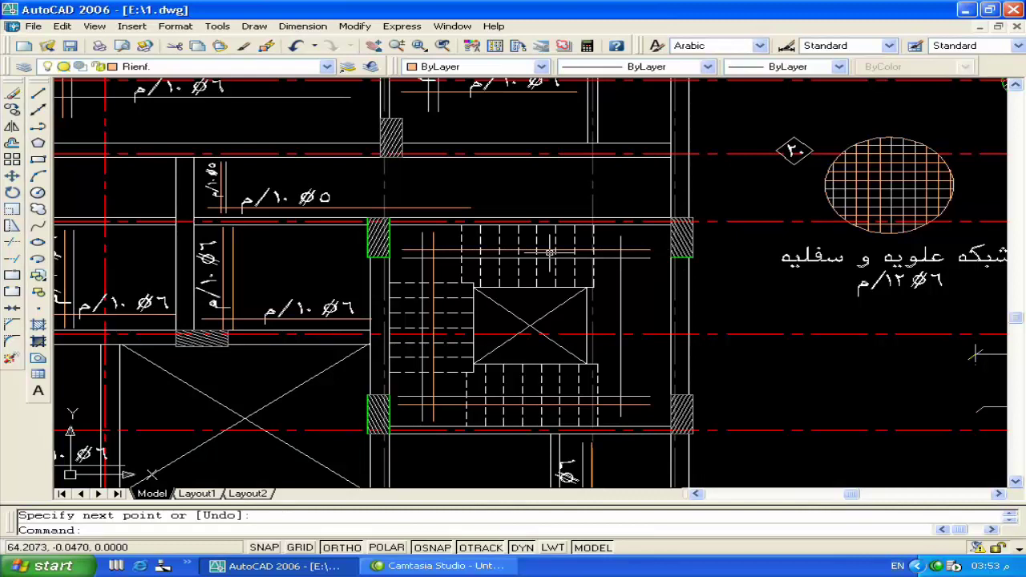
Copy the م/١٠ Ø٥ bar label to a spot above the stair opening
{"action": "key", "text": "Escape"}
{"action": "left_click", "coordinate": [306, 198]}
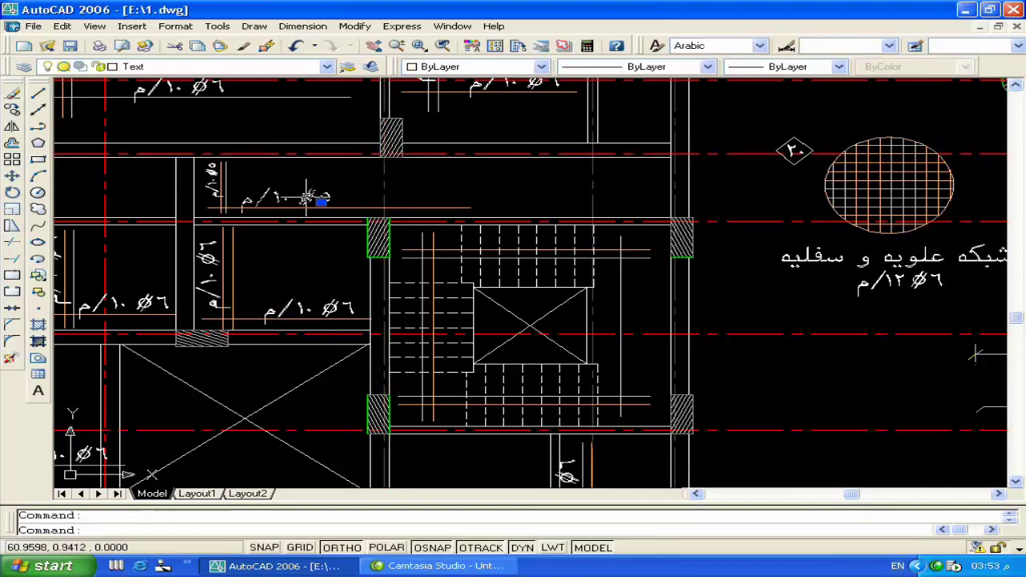
{"action": "type", "text": "co"}
{"action": "key", "text": "Return"}
{"action": "left_click", "coordinate": [320, 201]}
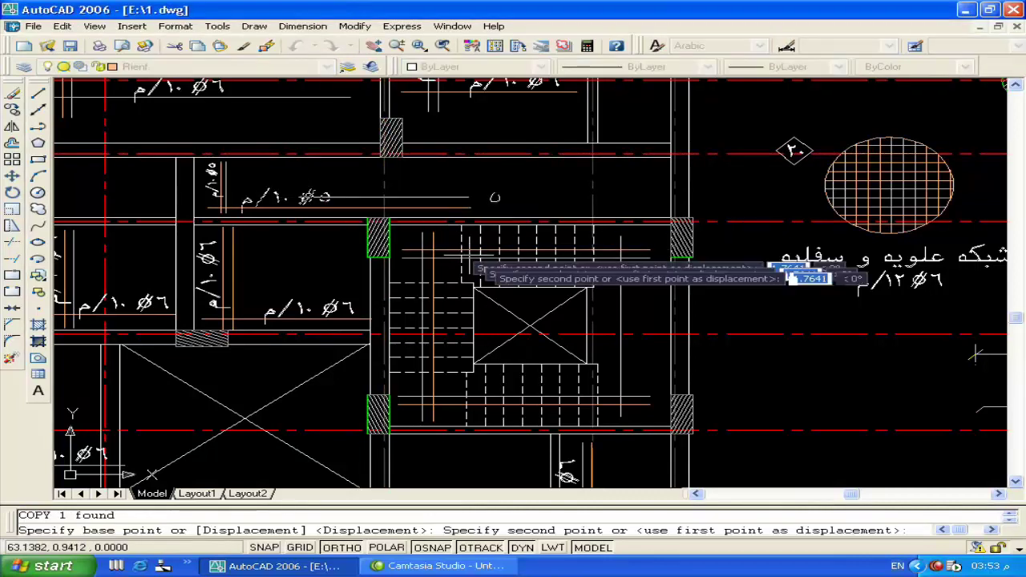
{"action": "key", "text": "F8"}
{"action": "scroll", "coordinate": [519, 249], "scroll_direction": "up", "scroll_amount": 3}
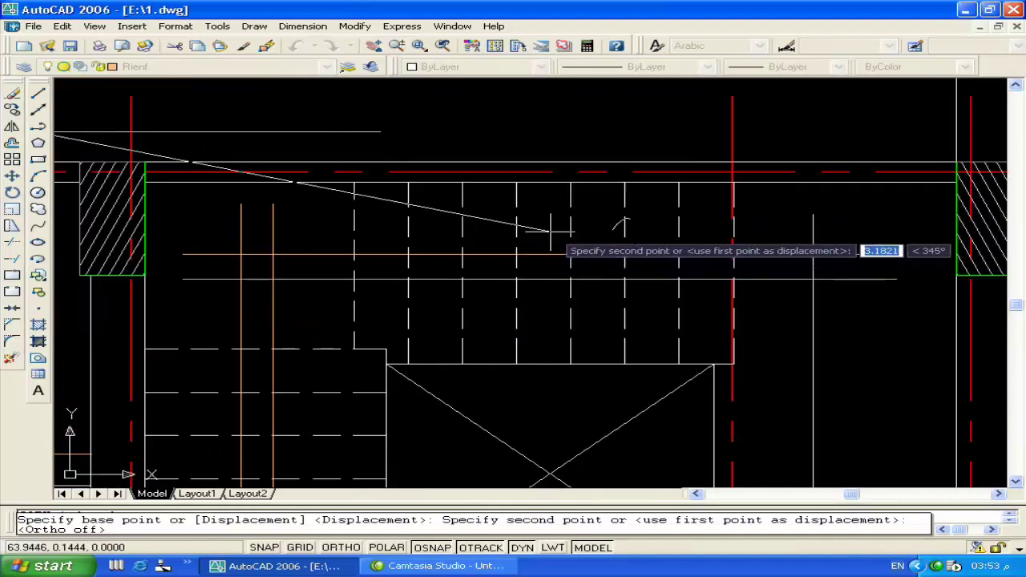
{"action": "left_click", "coordinate": [557, 233]}
{"action": "key", "text": "Return"}
{"action": "scroll", "coordinate": [561, 234], "scroll_direction": "down", "scroll_amount": 3}
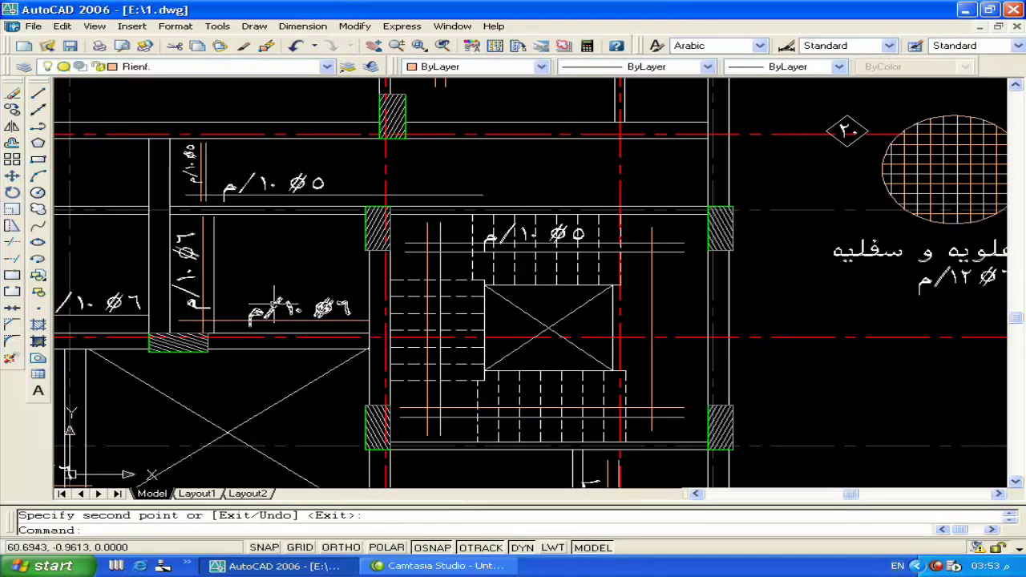
{"action": "middle_click_drag", "start_coordinate": [556, 244], "coordinate": [493, 263]}
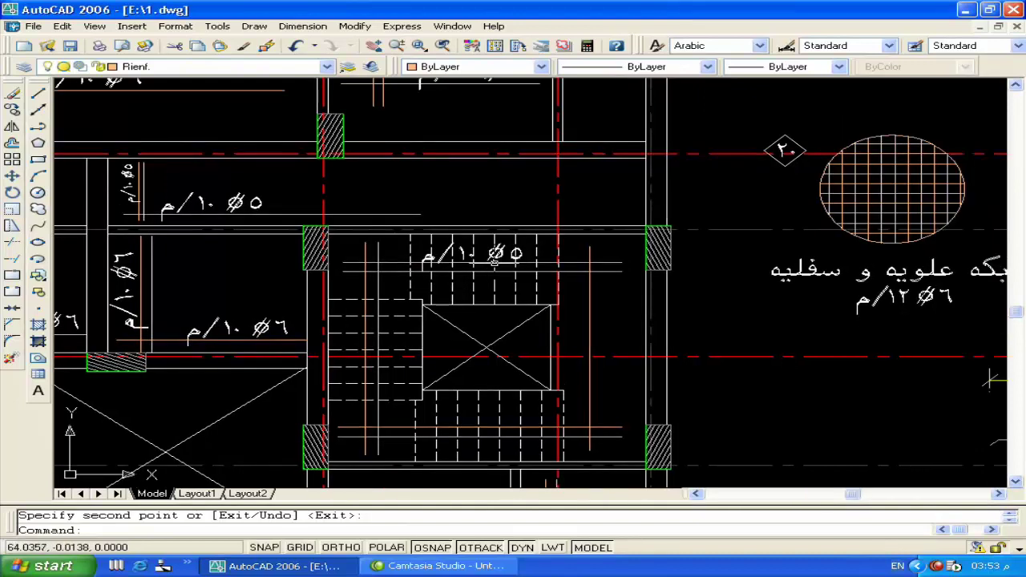
{"action": "scroll", "coordinate": [490, 254], "scroll_direction": "up", "scroll_amount": 2}
Change the copied label's contents to م/١٢ Ø٧ in the Properties palette
{"action": "left_click", "coordinate": [491, 253]}
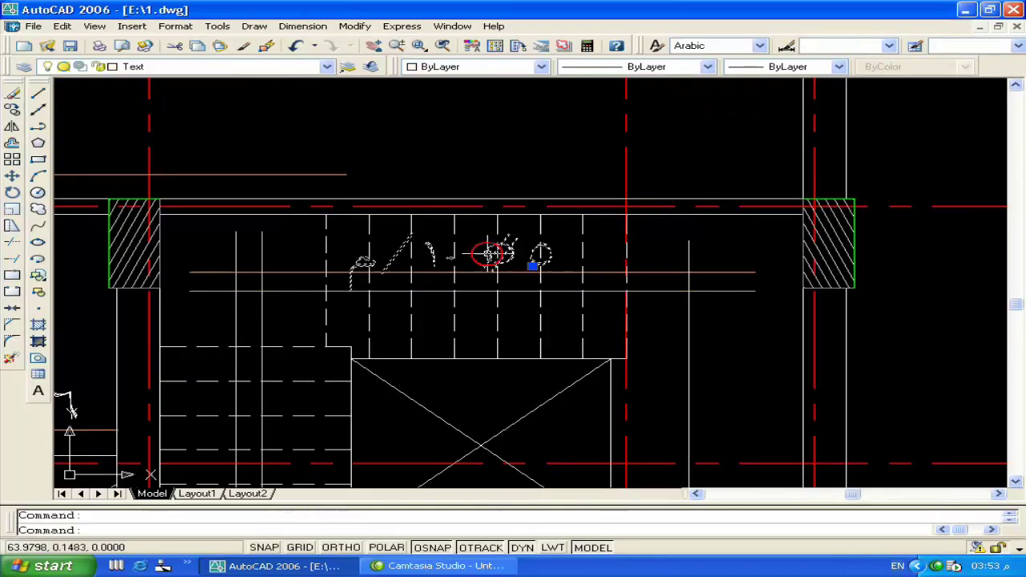
{"action": "left_click", "coordinate": [354, 26]}
{"action": "left_click", "coordinate": [377, 41]}
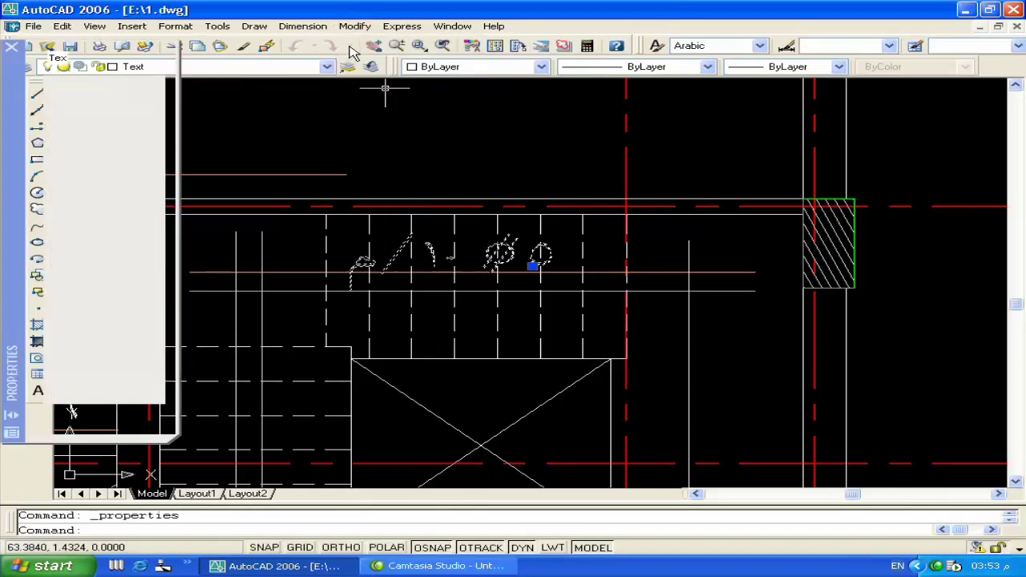
{"action": "left_click", "coordinate": [103, 216]}
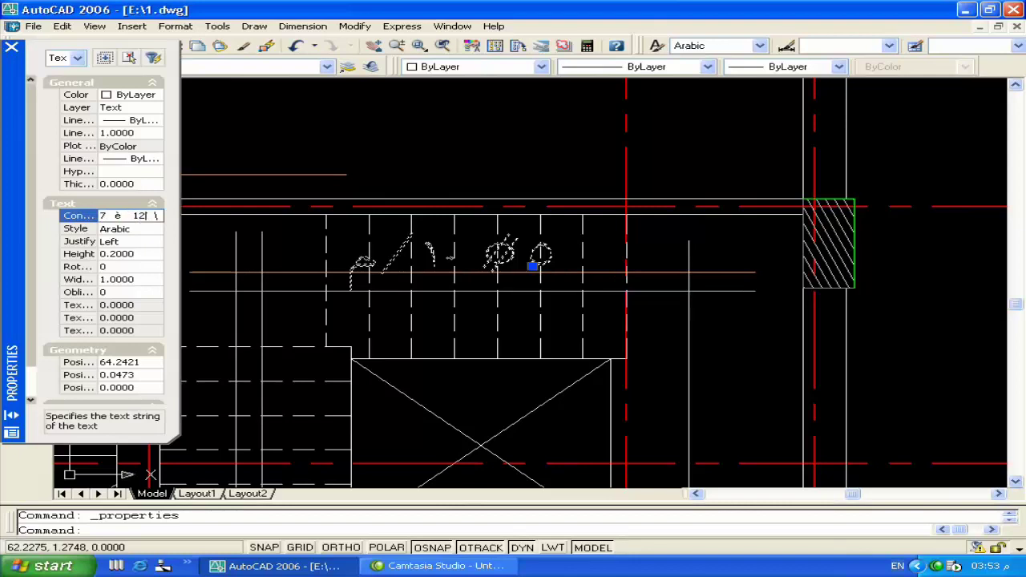
{"action": "left_click", "coordinate": [145, 224]}
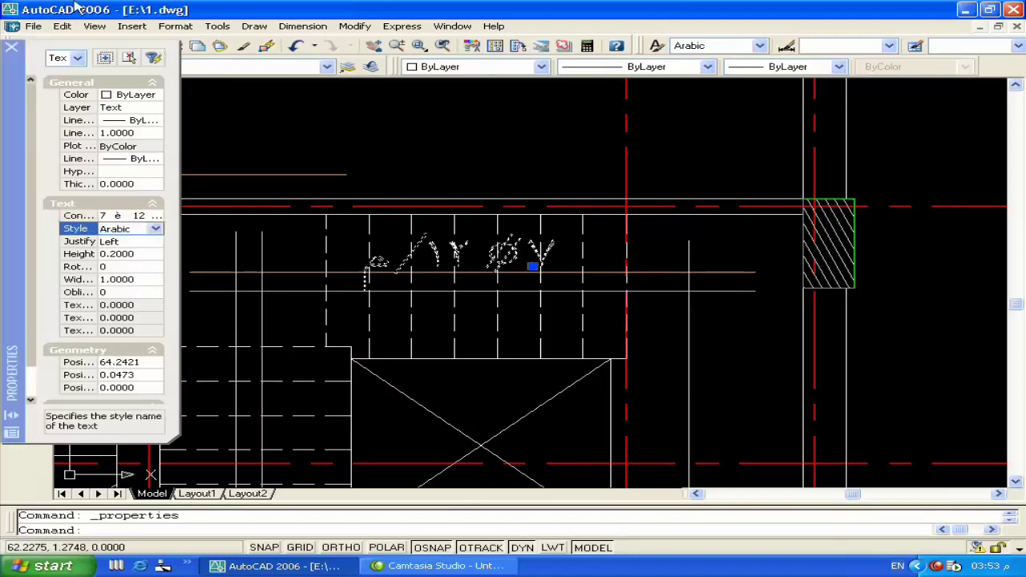
{"action": "left_click", "coordinate": [12, 50]}
{"action": "key", "text": "Escape"}
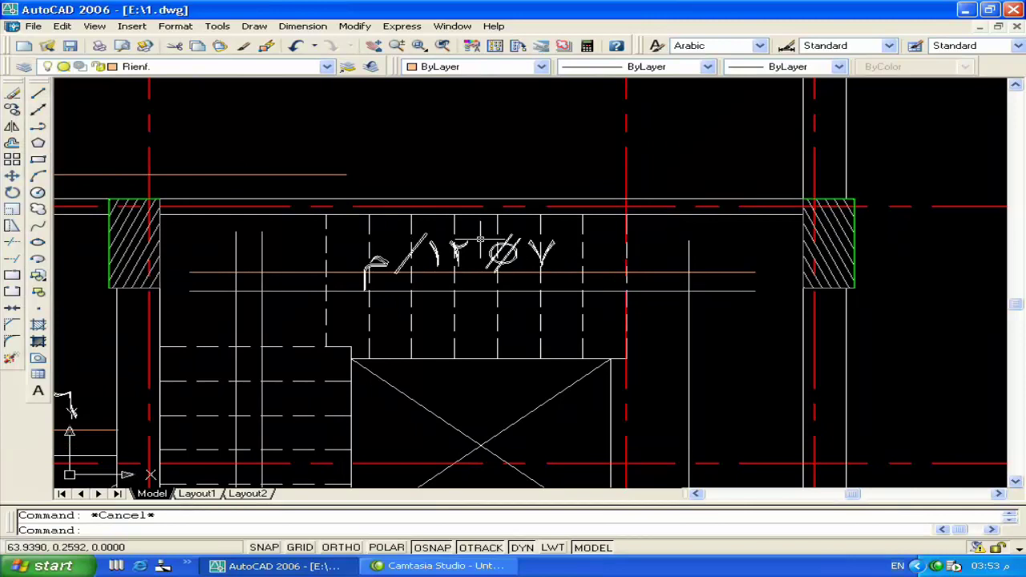
Copy the new Ø7 bar label to the left side of the stair
{"action": "middle_click_drag", "start_coordinate": [71, 410], "coordinate": [115, 346]}
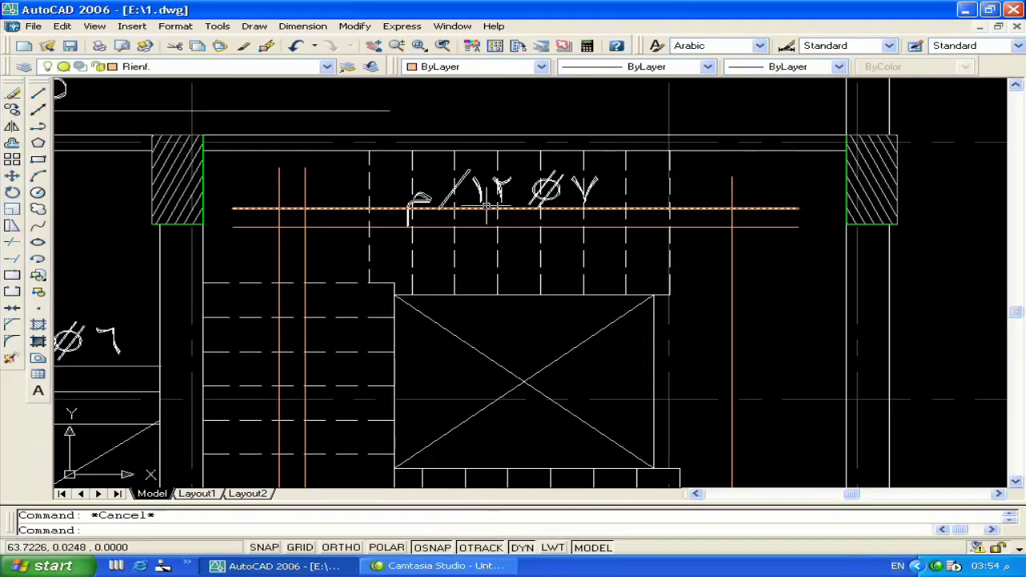
{"action": "left_click", "coordinate": [480, 186]}
{"action": "type", "text": "co"}
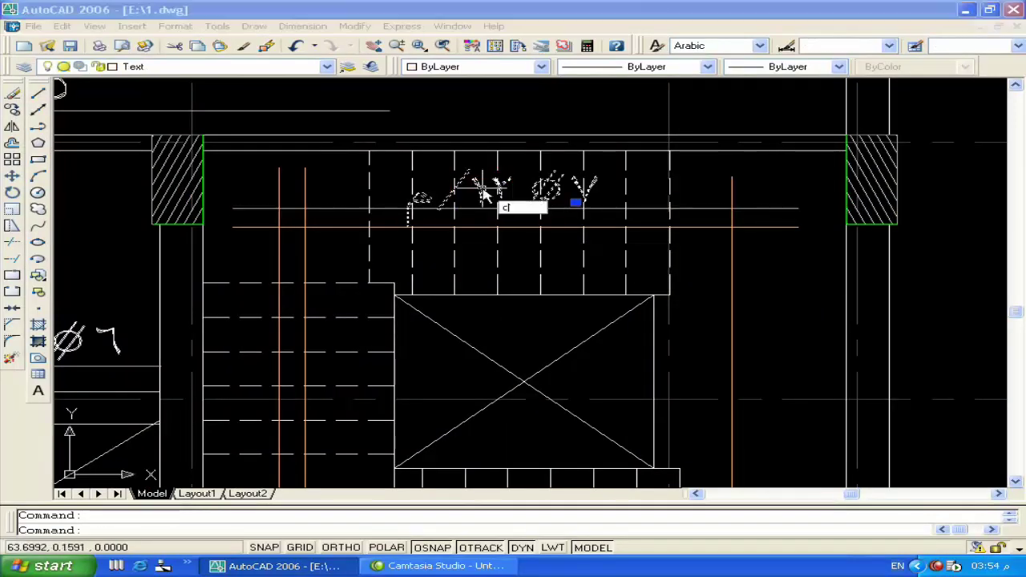
{"action": "key", "text": "Return"}
{"action": "left_click", "coordinate": [491, 189]}
{"action": "middle_click_drag", "start_coordinate": [372, 322], "coordinate": [457, 246]}
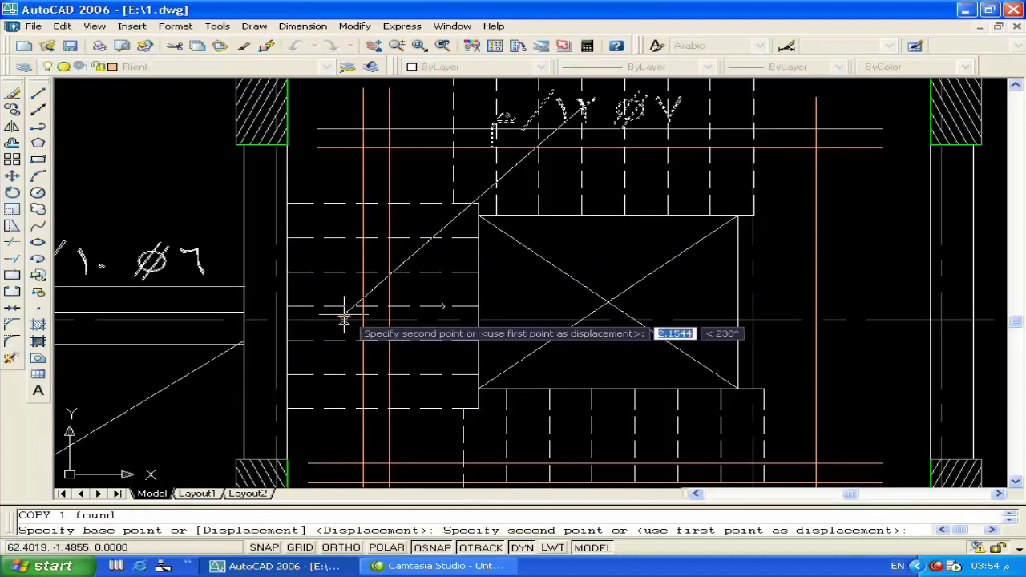
{"action": "left_click", "coordinate": [341, 320]}
{"action": "key", "text": "Return"}
Rotate the copied label 90 degrees
{"action": "left_click", "coordinate": [348, 325]}
{"action": "type", "text": "m"}
{"action": "key", "text": "Return"}
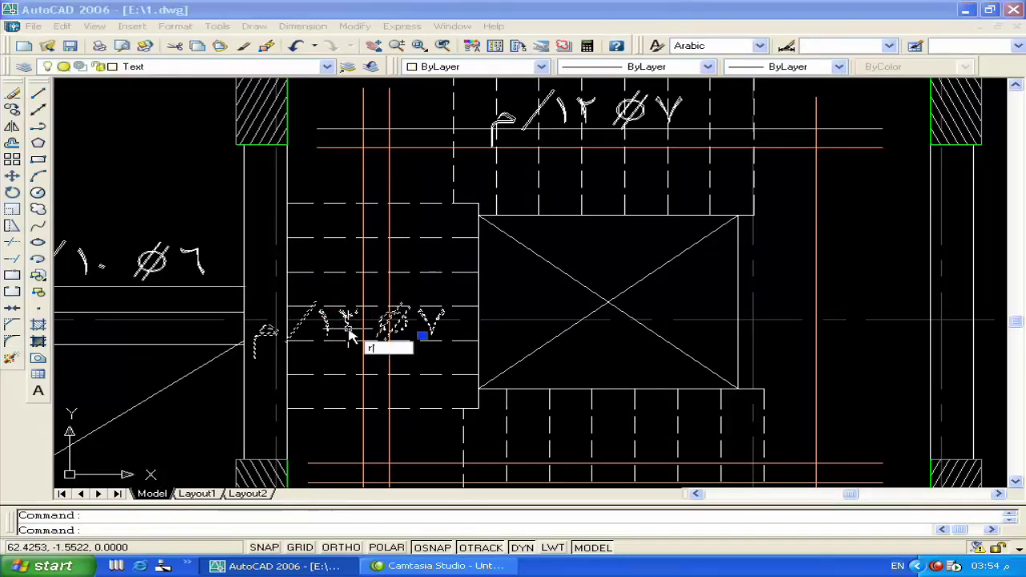
{"action": "left_click", "coordinate": [348, 327]}
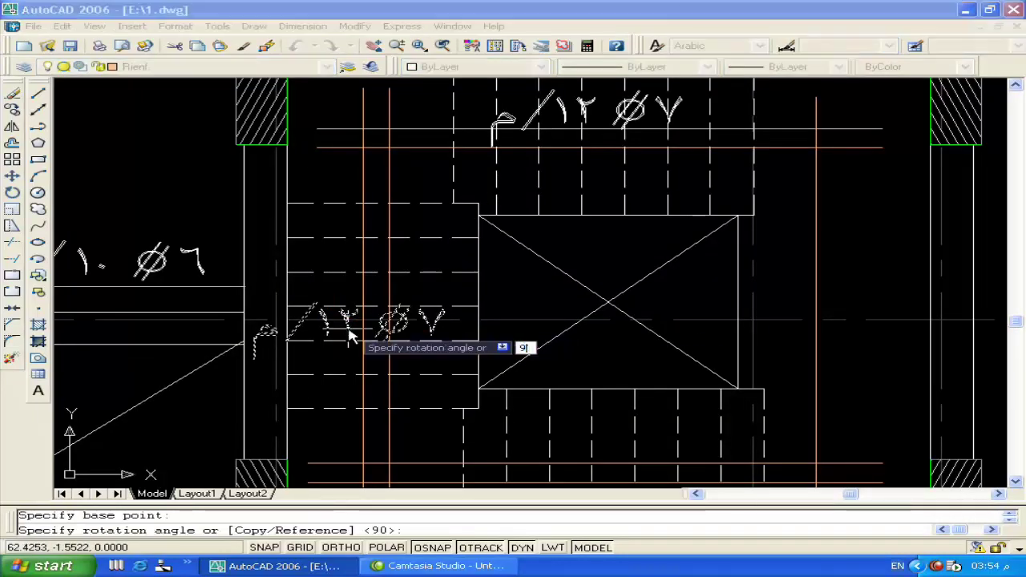
{"action": "type", "text": "90"}
{"action": "key", "text": "Return"}
Copy the top bar label to below the stair opening
{"action": "scroll", "coordinate": [348, 329], "scroll_direction": "down", "scroll_amount": 1}
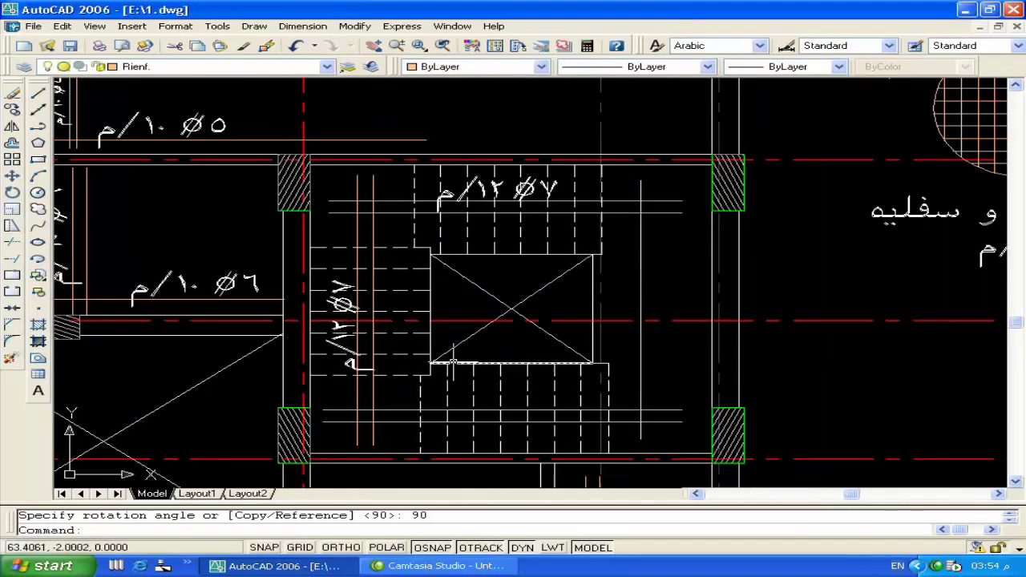
{"action": "scroll", "coordinate": [345, 335], "scroll_direction": "down", "scroll_amount": 1}
{"action": "type", "text": "co"}
{"action": "key", "text": "Return"}
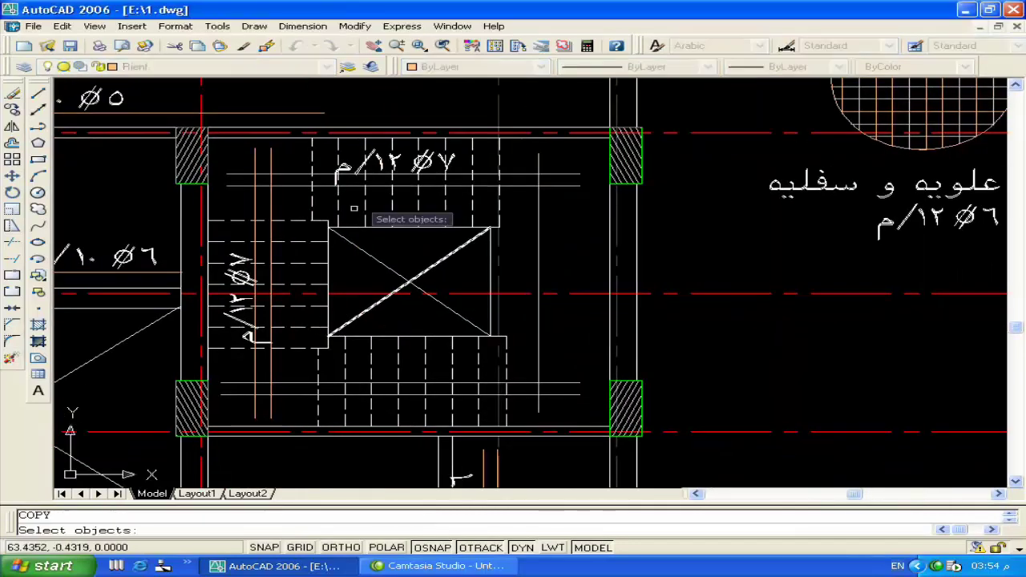
{"action": "left_click", "coordinate": [396, 160]}
{"action": "left_click", "coordinate": [401, 161]}
{"action": "key", "text": "Return"}
{"action": "left_click", "coordinate": [393, 166]}
{"action": "scroll", "coordinate": [391, 393], "scroll_direction": "up", "scroll_amount": 3}
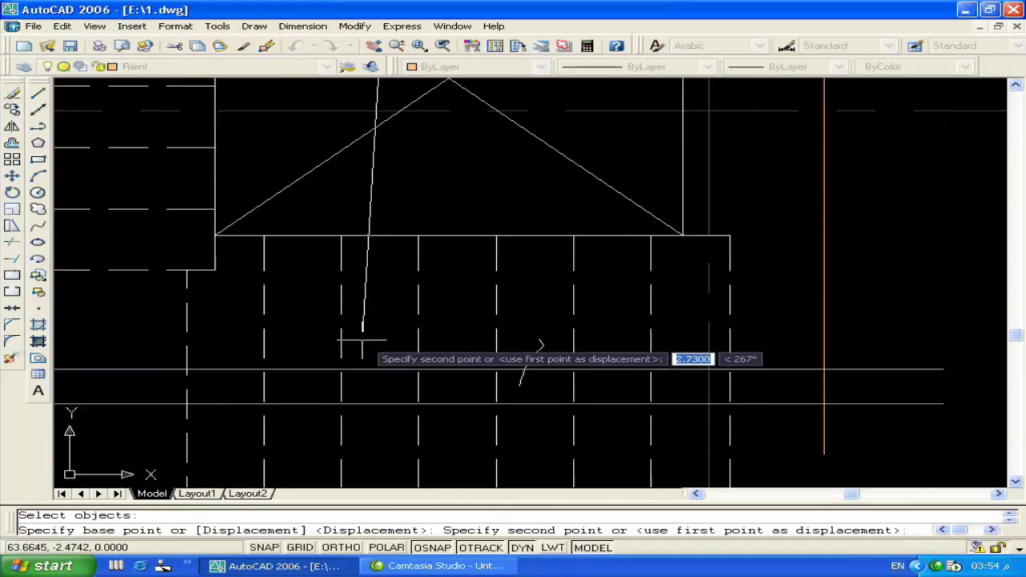
{"action": "left_click", "coordinate": [343, 339]}
{"action": "key", "text": "Return"}
Copy the vertical bar label beside the stair to the stair's right side
{"action": "scroll", "coordinate": [409, 324], "scroll_direction": "down", "scroll_amount": 3}
{"action": "middle_click_drag", "start_coordinate": [484, 323], "coordinate": [398, 347]}
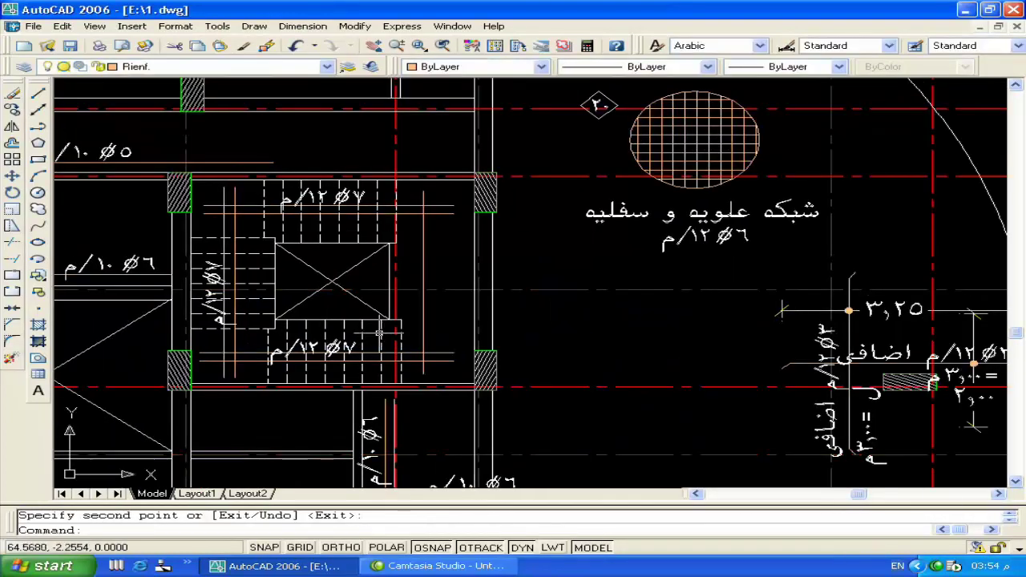
{"action": "left_click", "coordinate": [213, 291]}
{"action": "key", "text": "Return"}
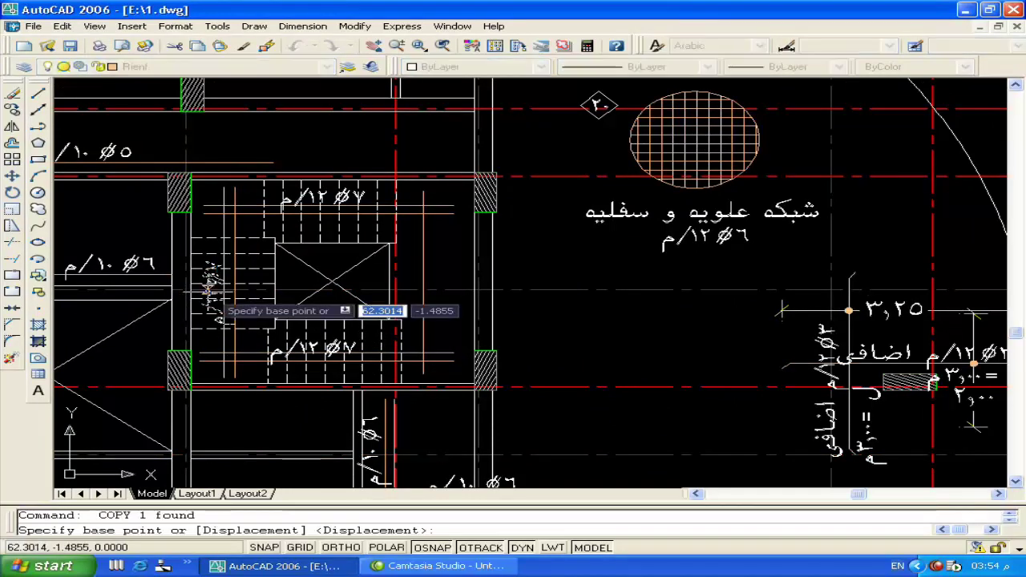
{"action": "left_click", "coordinate": [213, 292]}
{"action": "scroll", "coordinate": [473, 292], "scroll_direction": "up", "scroll_amount": 3}
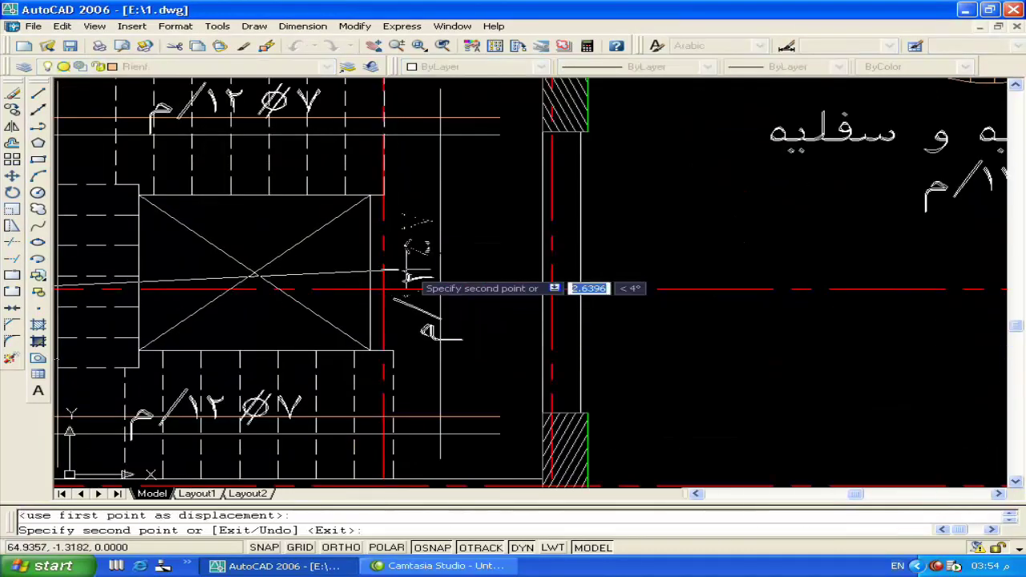
{"action": "left_click", "coordinate": [406, 277]}
{"action": "key", "text": "Return"}
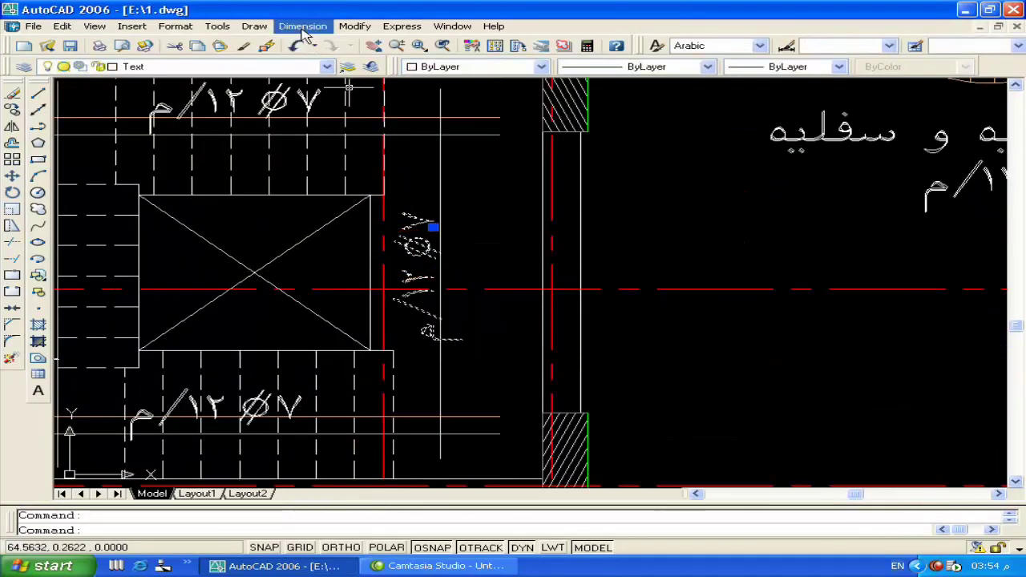
In Properties, change the right-side label's bar count from 7 to 6
{"action": "left_click", "coordinate": [354, 26]}
{"action": "left_click", "coordinate": [365, 41]}
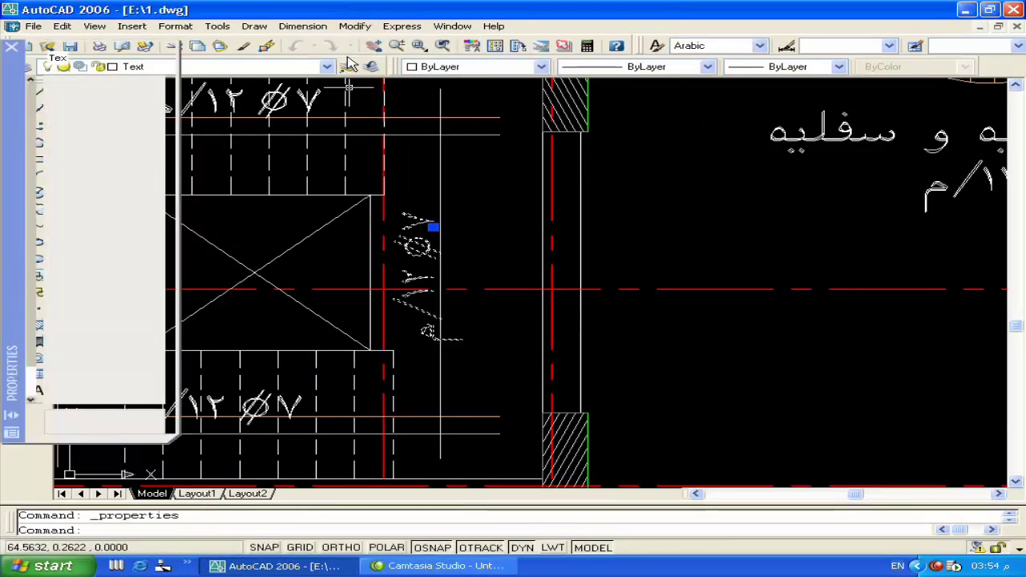
{"action": "left_click", "coordinate": [105, 219]}
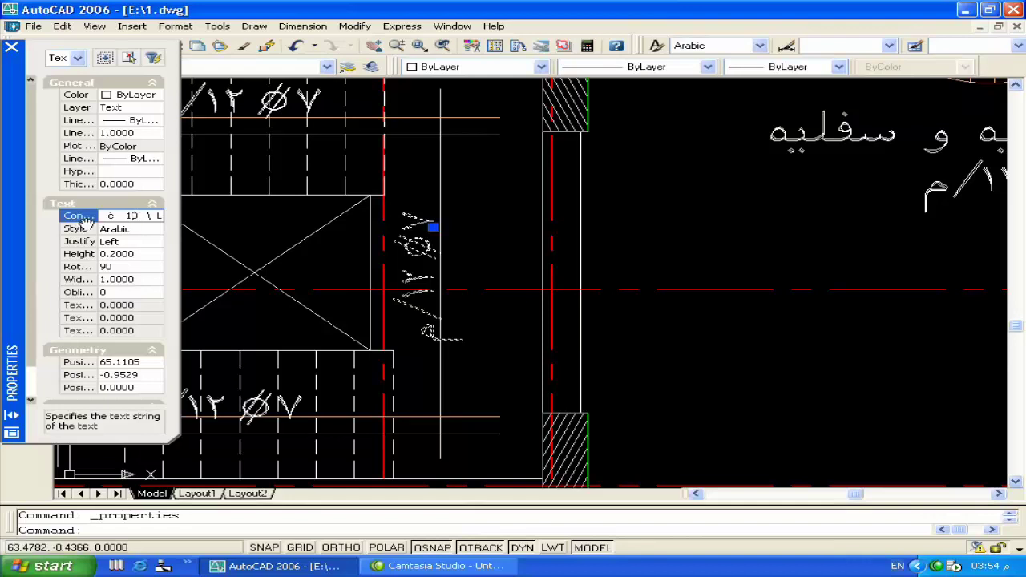
{"action": "left_click", "coordinate": [105, 217]}
{"action": "type", "text": "6"}
{"action": "left_click", "coordinate": [80, 229]}
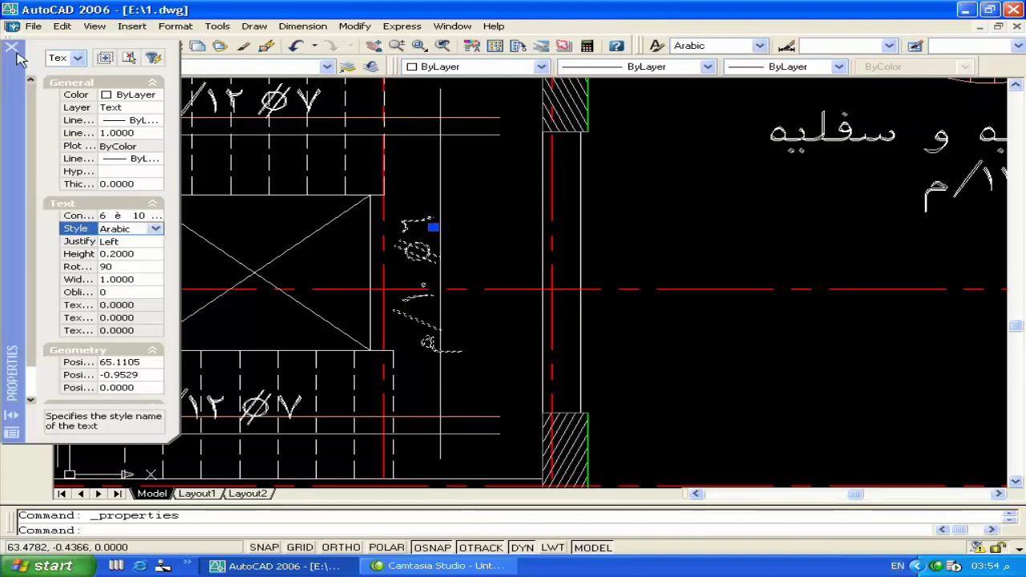
{"action": "left_click", "coordinate": [13, 49]}
{"action": "key", "text": "Escape"}
{"action": "scroll", "coordinate": [332, 222], "scroll_direction": "down", "scroll_amount": 3}
{"action": "scroll", "coordinate": [452, 285], "scroll_direction": "up", "scroll_amount": 1}
{"action": "scroll", "coordinate": [453, 285], "scroll_direction": "down", "scroll_amount": 1}
{"action": "middle_click_drag", "start_coordinate": [558, 303], "coordinate": [169, 223]}
{"action": "middle_click_drag", "start_coordinate": [397, 165], "coordinate": [441, 238]}
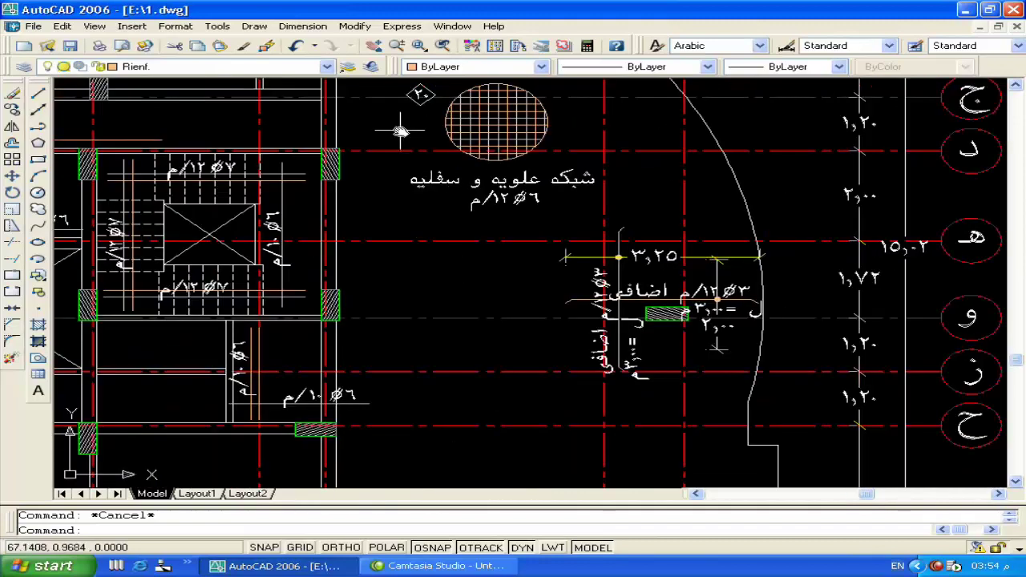
Copy the 20 panel marker to the column beside the stairwell
{"action": "middle_click_drag", "start_coordinate": [400, 131], "coordinate": [402, 197]}
{"action": "left_click", "coordinate": [397, 179]}
{"action": "left_click", "coordinate": [450, 143]}
{"action": "type", "text": "c"}
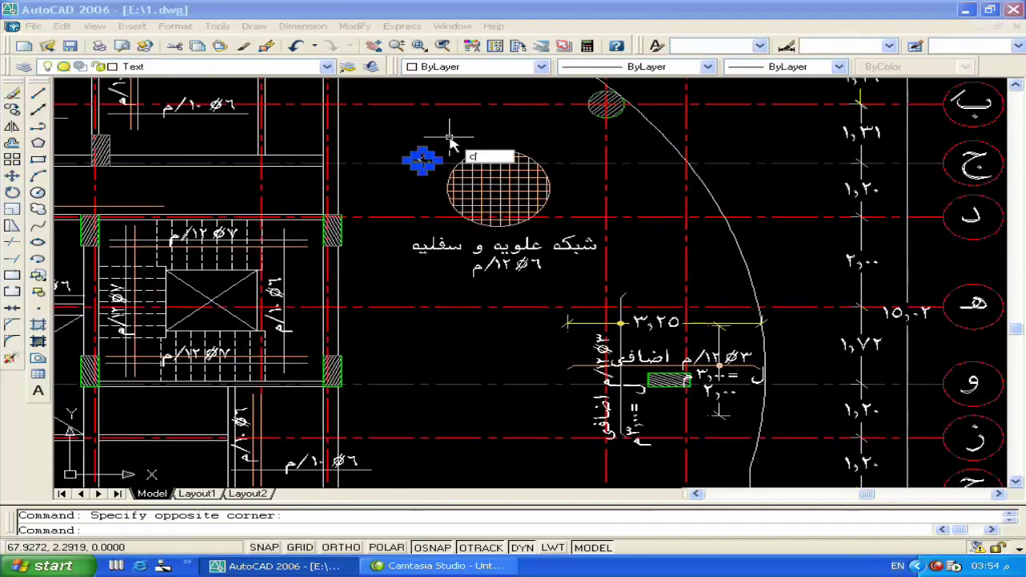
{"action": "key", "text": "Return"}
{"action": "left_click", "coordinate": [429, 162]}
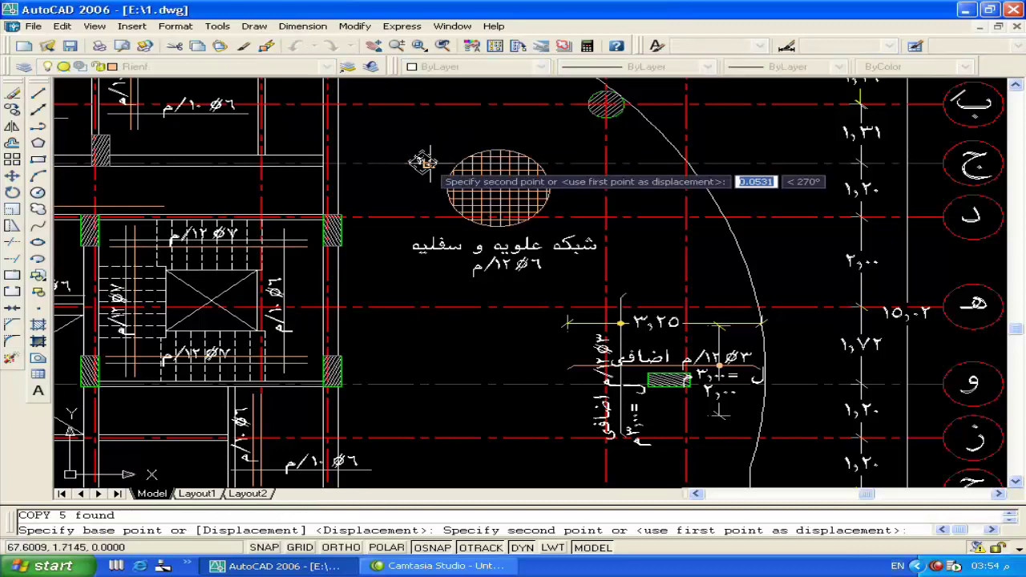
{"action": "scroll", "coordinate": [422, 163], "scroll_direction": "down", "scroll_amount": 3}
{"action": "scroll", "coordinate": [232, 204], "scroll_direction": "up", "scroll_amount": 3}
{"action": "scroll", "coordinate": [497, 215], "scroll_direction": "up", "scroll_amount": 3}
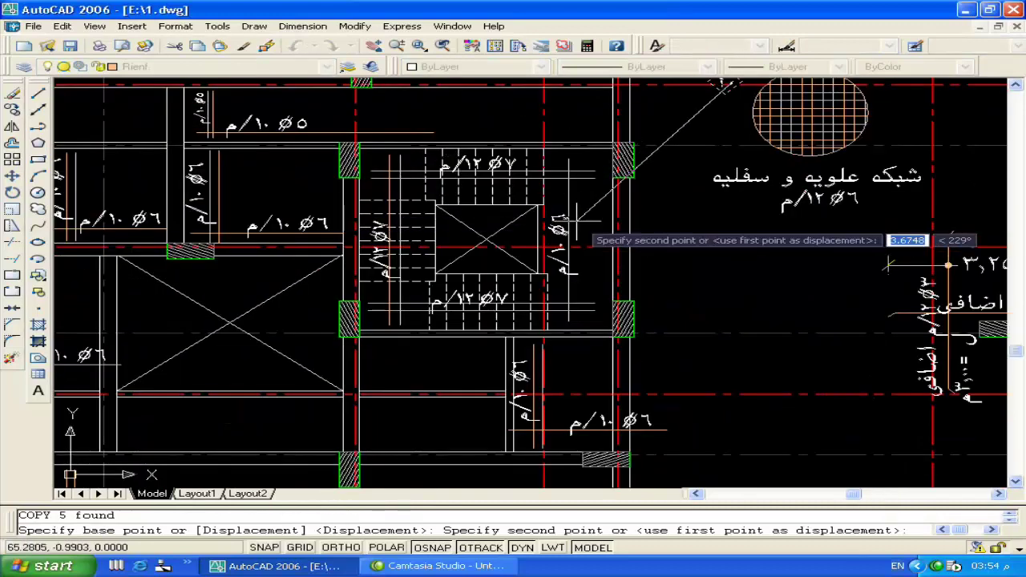
{"action": "scroll", "coordinate": [260, 152], "scroll_direction": "up", "scroll_amount": 3}
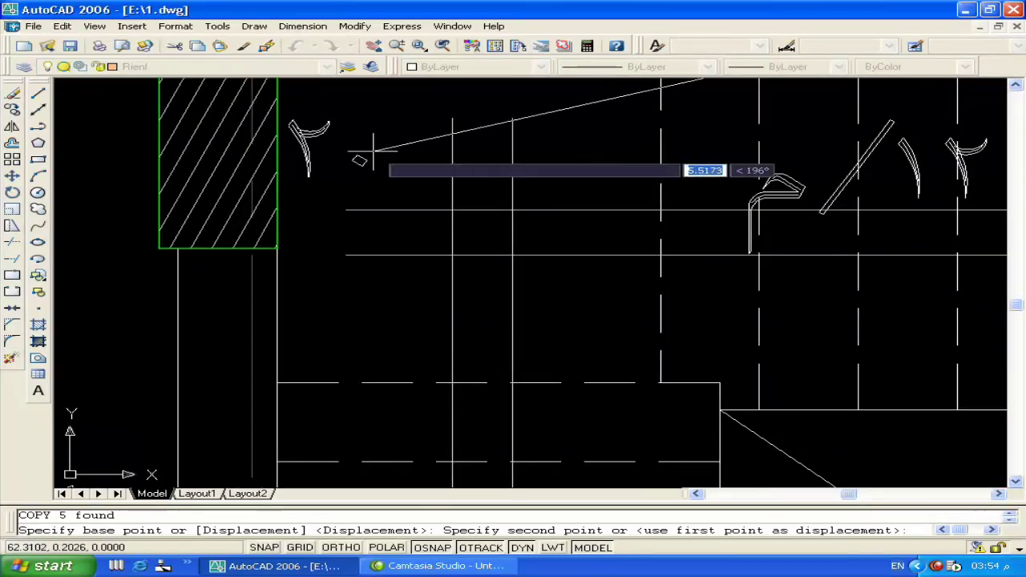
{"action": "scroll", "coordinate": [404, 154], "scroll_direction": "down", "scroll_amount": 3}
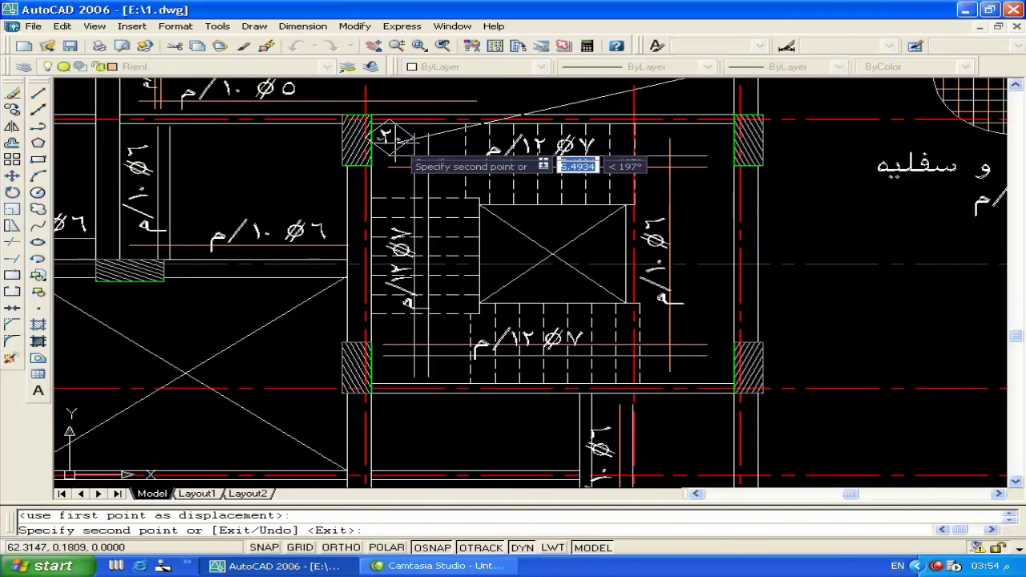
{"action": "left_click", "coordinate": [714, 211]}
{"action": "key", "text": "Return"}
Pan across the plan to check the grid bubbles and grids 6 to 9
{"action": "scroll", "coordinate": [705, 240], "scroll_direction": "down", "scroll_amount": 5}
{"action": "scroll", "coordinate": [694, 267], "scroll_direction": "up", "scroll_amount": 1}
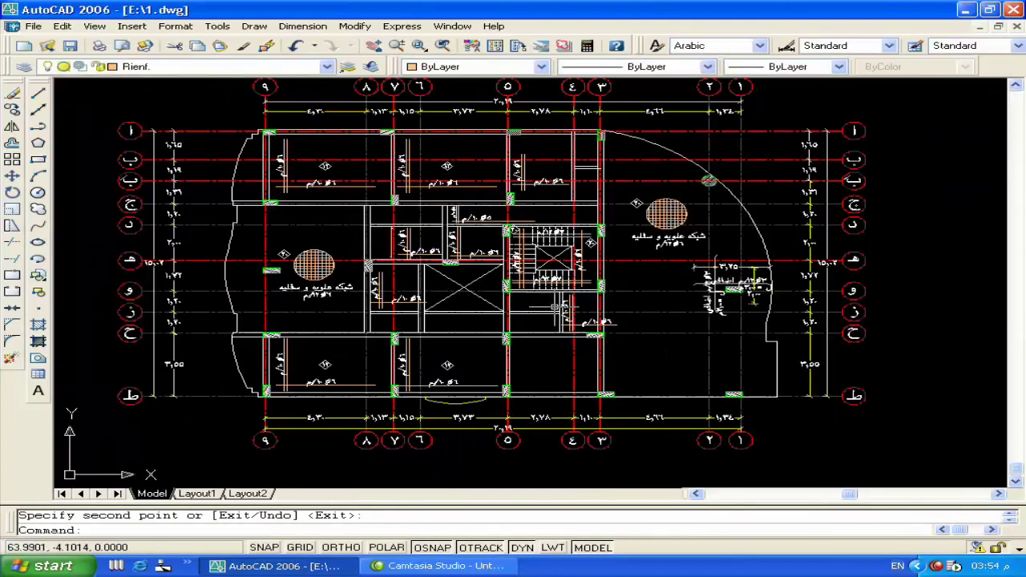
{"action": "scroll", "coordinate": [542, 241], "scroll_direction": "up", "scroll_amount": 5}
{"action": "scroll", "coordinate": [486, 280], "scroll_direction": "down", "scroll_amount": 4}
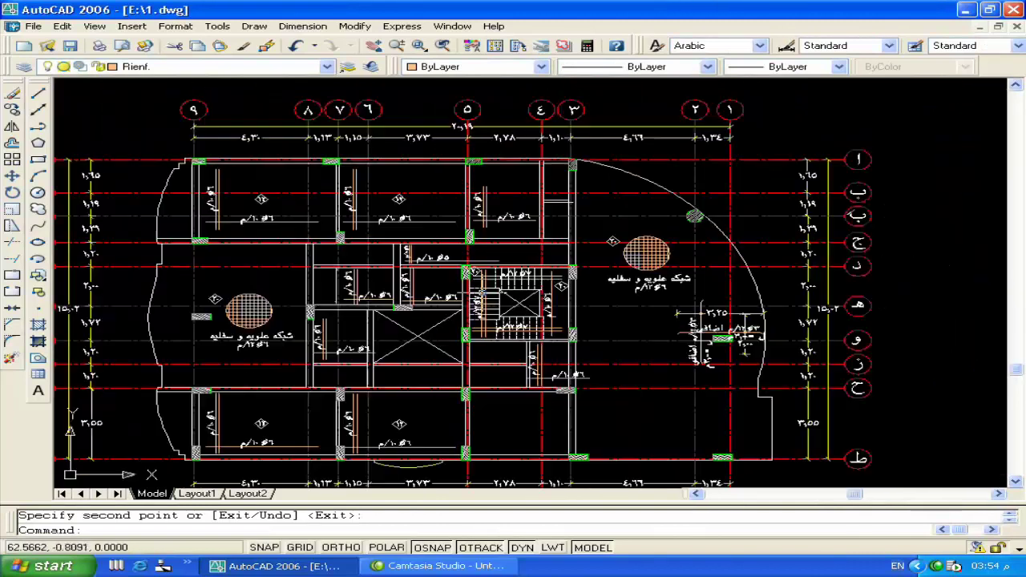
{"action": "middle_click_drag", "start_coordinate": [519, 416], "coordinate": [527, 322]}
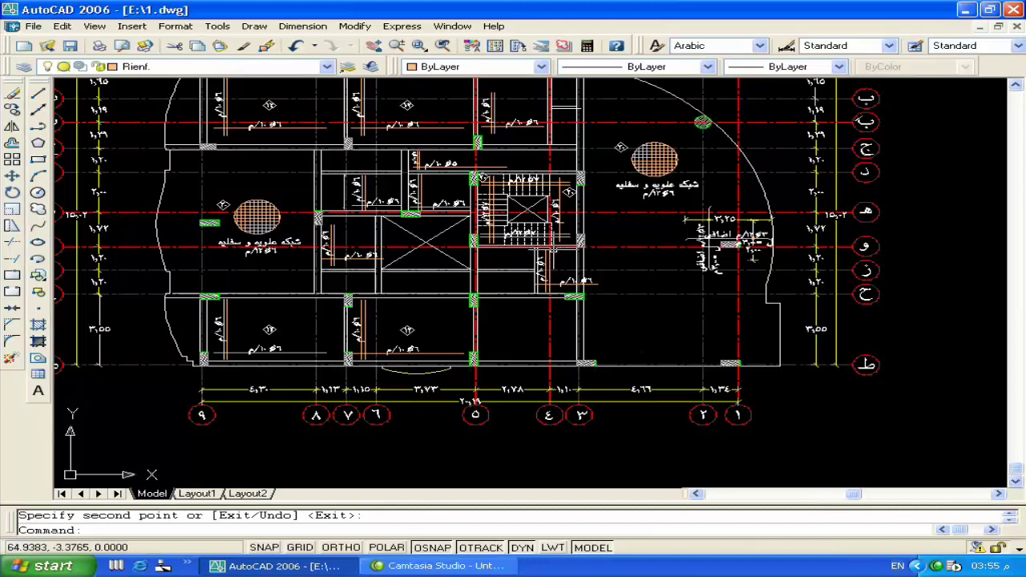
{"action": "middle_click_drag", "start_coordinate": [528, 322], "coordinate": [483, 414]}
{"action": "middle_click_drag", "start_coordinate": [746, 303], "coordinate": [458, 324]}
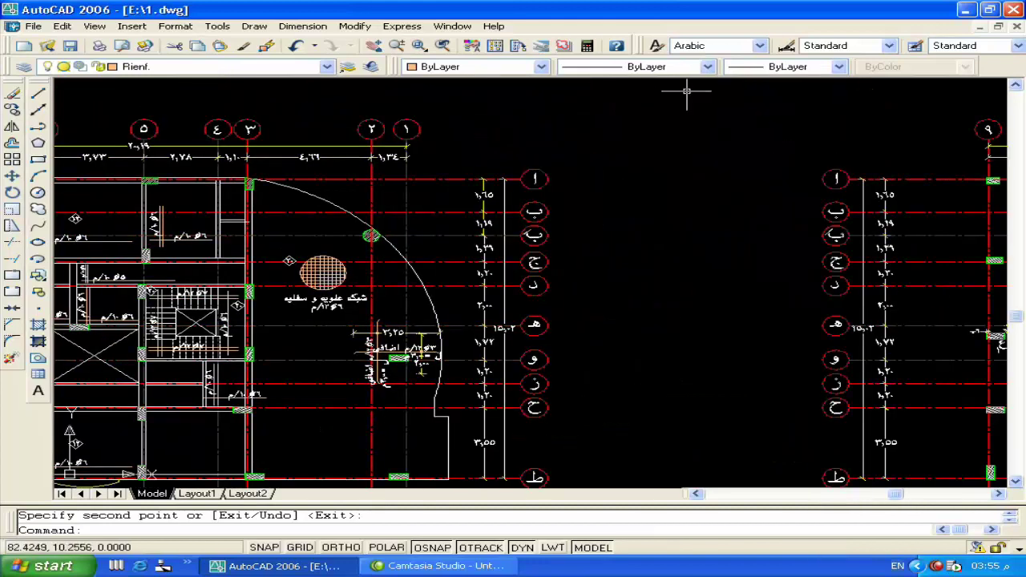
{"action": "middle_click_drag", "start_coordinate": [610, 259], "coordinate": [778, 250]}
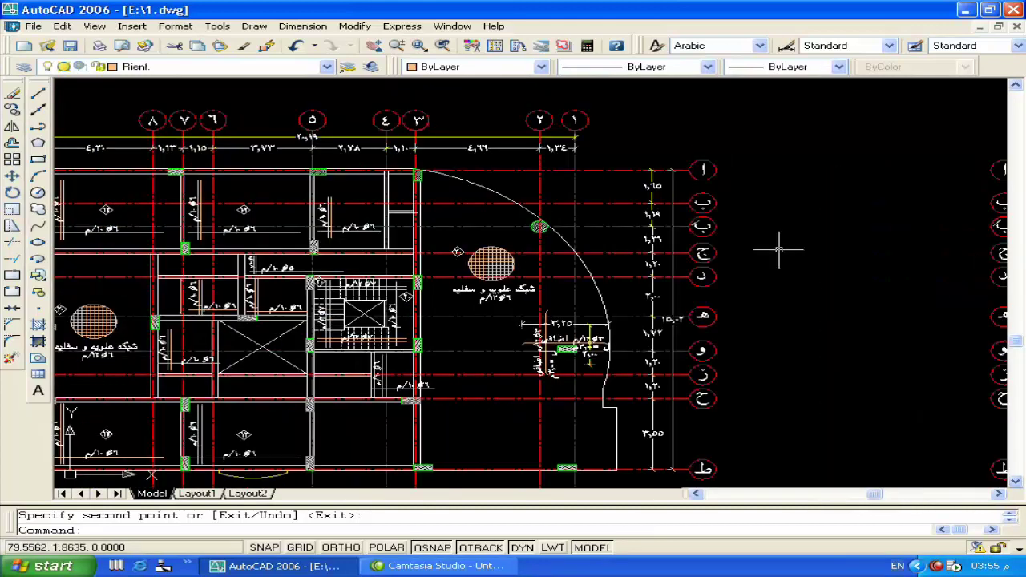
{"action": "middle_click_drag", "start_coordinate": [649, 280], "coordinate": [833, 264]}
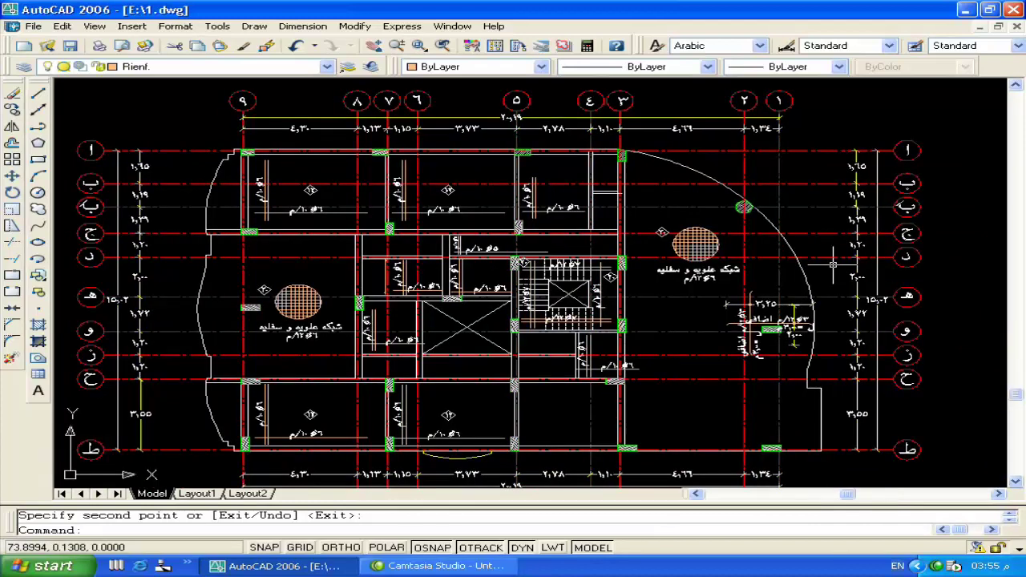
{"action": "scroll", "coordinate": [422, 285], "scroll_direction": "up", "scroll_amount": 2}
{"action": "scroll", "coordinate": [423, 285], "scroll_direction": "up", "scroll_amount": 2}
Copy the 12 panel marker up above the top beam between grids 6 and 5
{"action": "scroll", "coordinate": [423, 284], "scroll_direction": "up", "scroll_amount": 2}
{"action": "left_click", "coordinate": [427, 298]}
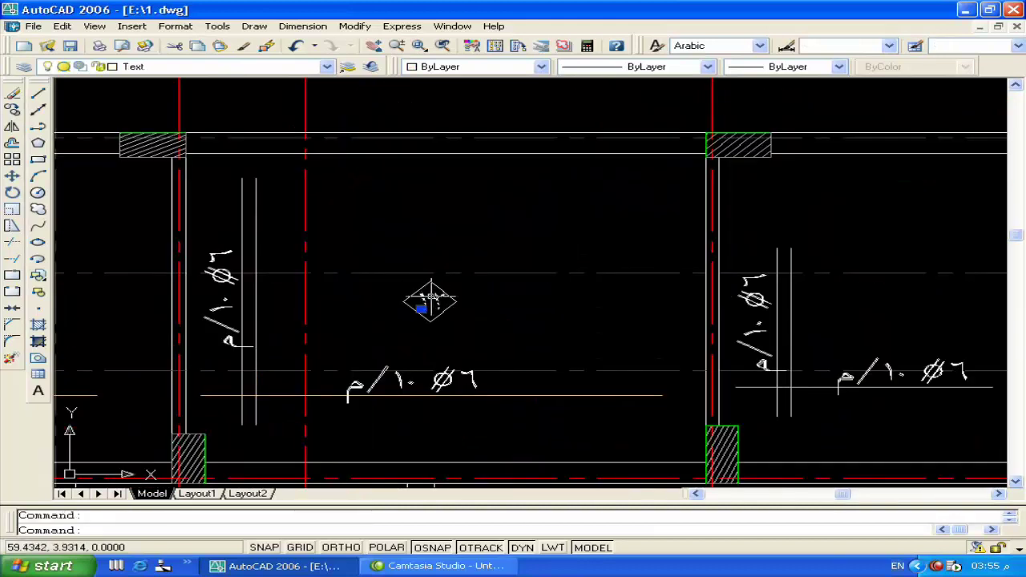
{"action": "type", "text": "c"}
{"action": "key", "text": "Return"}
{"action": "left_click", "coordinate": [425, 298]}
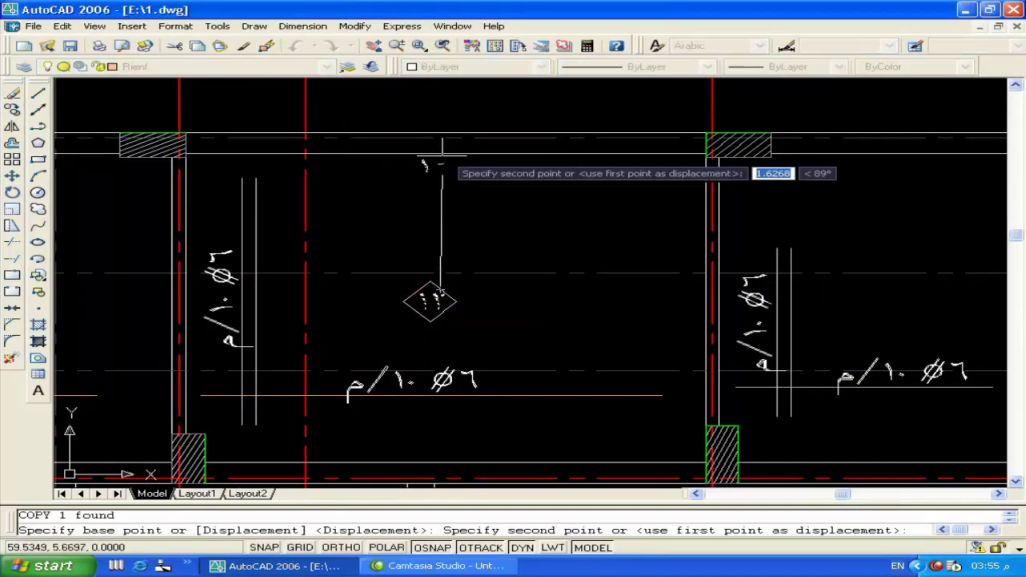
{"action": "middle_click_drag", "start_coordinate": [436, 165], "coordinate": [408, 222]}
{"action": "scroll", "coordinate": [425, 200], "scroll_direction": "up", "scroll_amount": 2}
{"action": "left_click", "coordinate": [424, 201]}
{"action": "key", "text": "Return"}
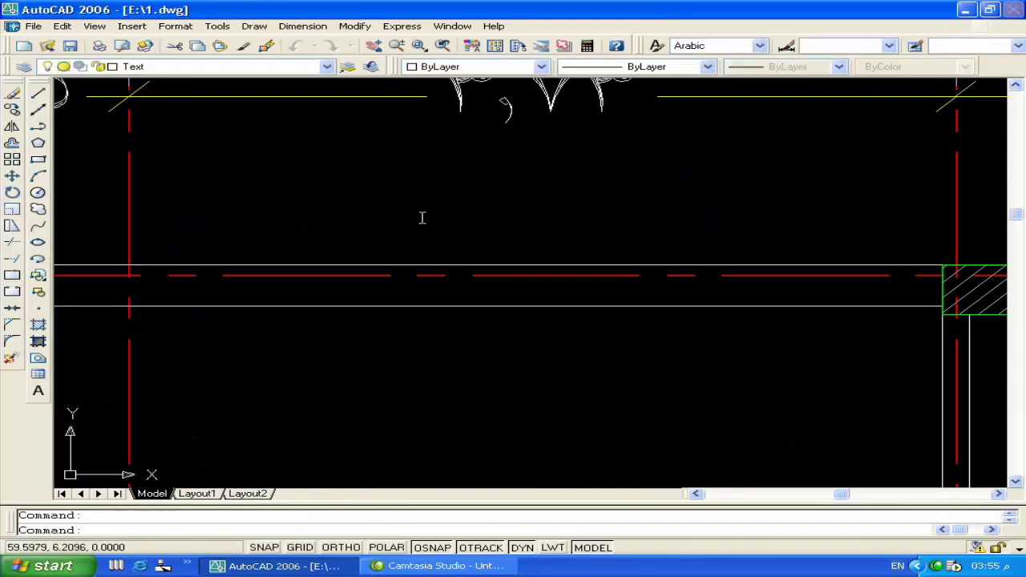
Edit the copied text to read ك1
{"action": "double_click", "coordinate": [417, 224]}
{"action": "type", "text": "كا"}
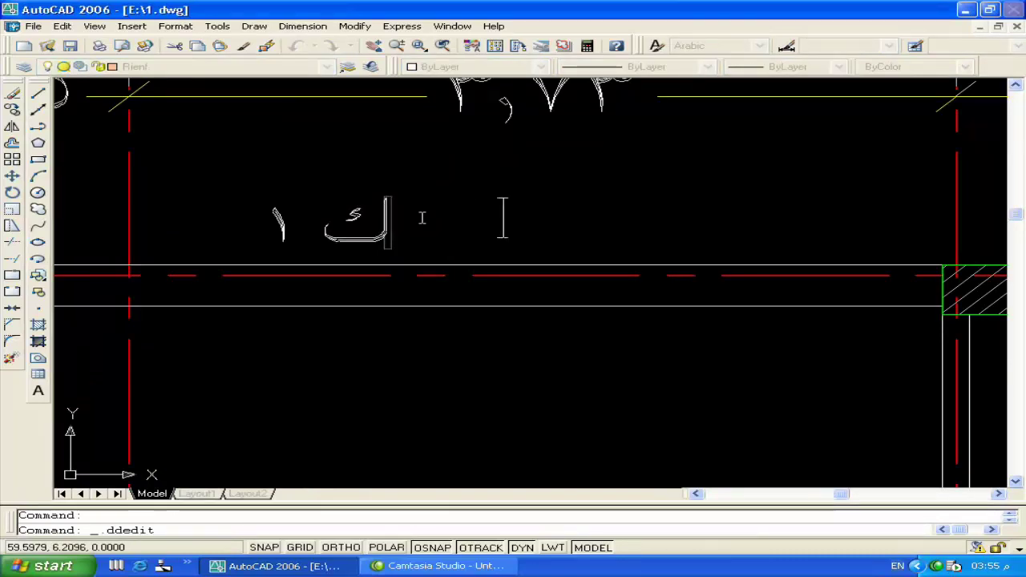
{"action": "key", "text": "Return"}
Move the ك1 label down onto the top beam line
{"action": "key", "text": "Return"}
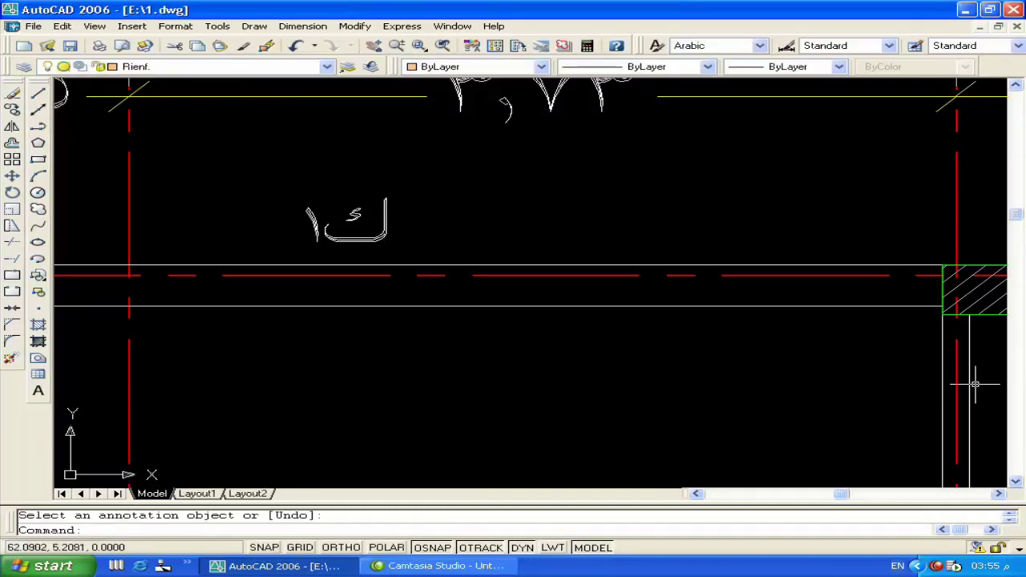
{"action": "scroll", "coordinate": [974, 384], "scroll_direction": "down", "scroll_amount": 2}
{"action": "type", "text": "m"}
{"action": "key", "text": "Return"}
{"action": "left_click", "coordinate": [623, 265]}
{"action": "left_click", "coordinate": [551, 294]}
{"action": "key", "text": "Return"}
{"action": "left_click", "coordinate": [666, 253]}
{"action": "left_click", "coordinate": [665, 258]}
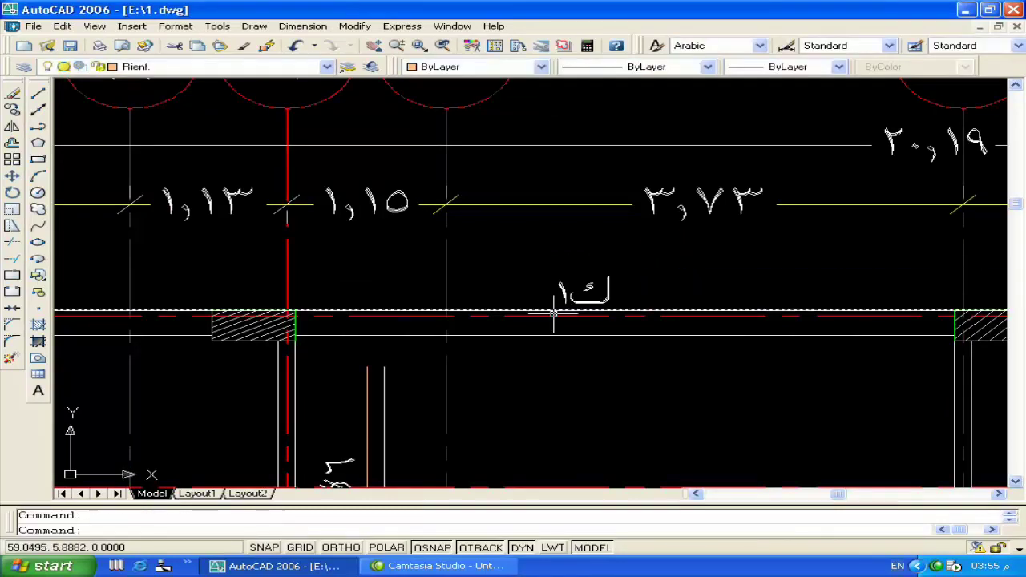
Copy the ك1 beam label down beside the vertical beam
{"action": "scroll", "coordinate": [567, 286], "scroll_direction": "down", "scroll_amount": 1}
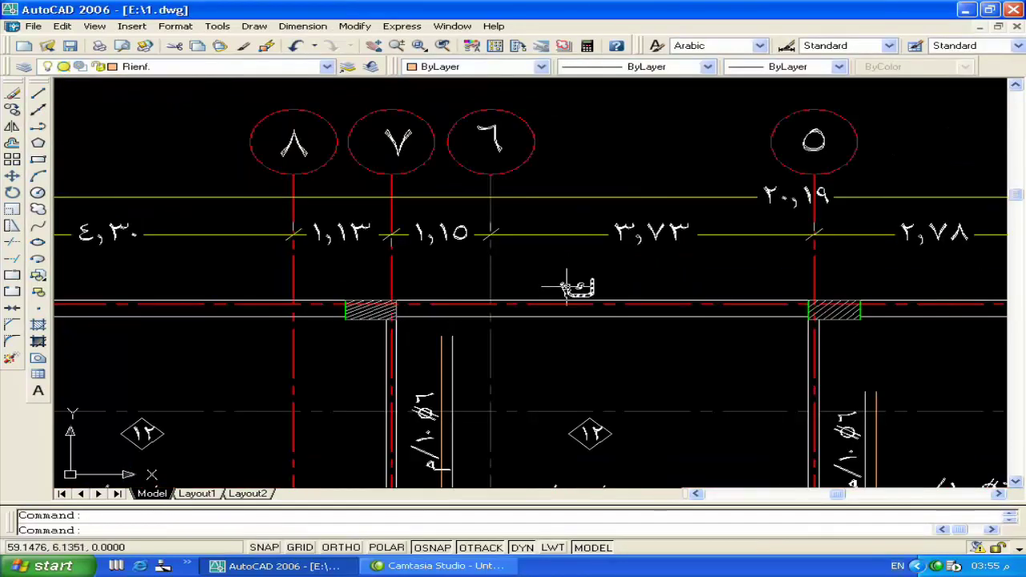
{"action": "scroll", "coordinate": [625, 359], "scroll_direction": "down", "scroll_amount": 3}
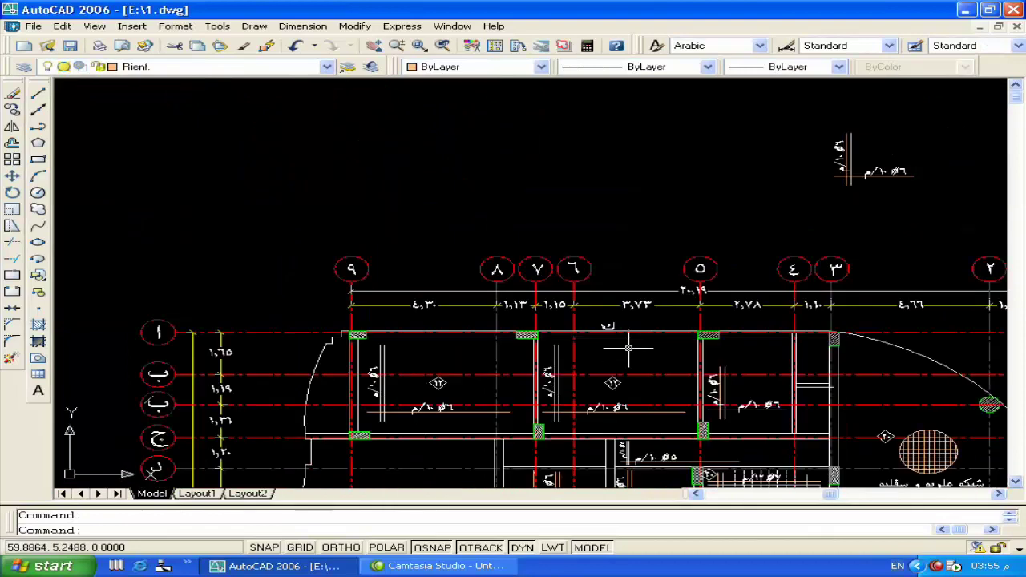
{"action": "scroll", "coordinate": [577, 324], "scroll_direction": "up", "scroll_amount": 1}
{"action": "scroll", "coordinate": [577, 324], "scroll_direction": "up", "scroll_amount": 3}
{"action": "scroll", "coordinate": [577, 325], "scroll_direction": "down", "scroll_amount": 2}
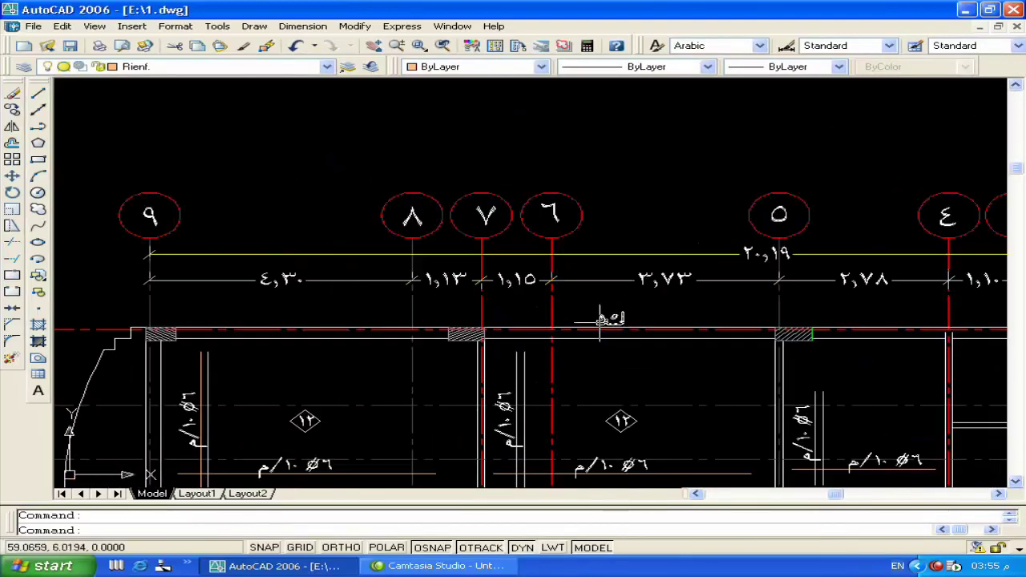
{"action": "middle_click_drag", "start_coordinate": [656, 404], "coordinate": [688, 305]}
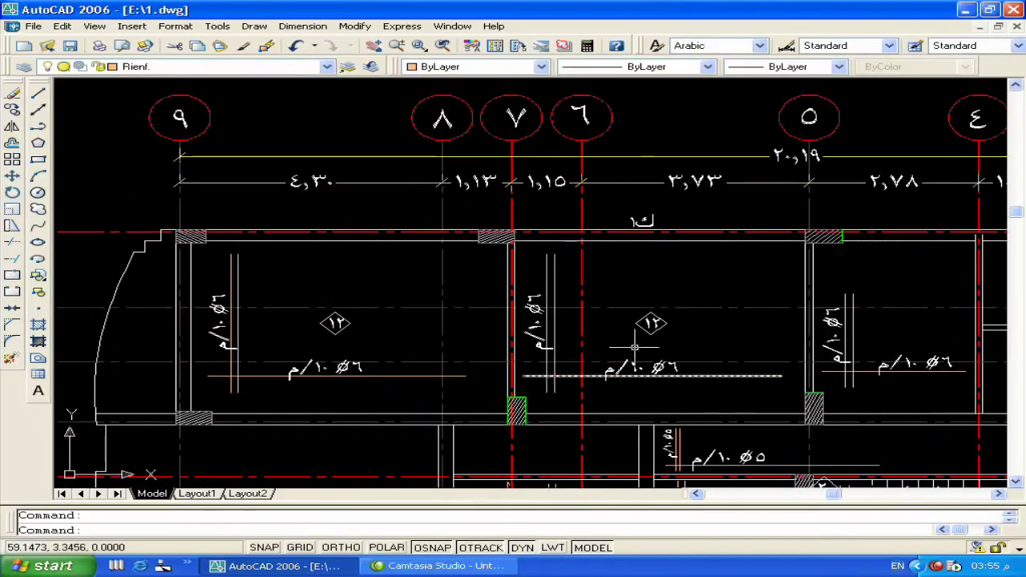
{"action": "scroll", "coordinate": [649, 221], "scroll_direction": "up", "scroll_amount": 3}
{"action": "scroll", "coordinate": [681, 220], "scroll_direction": "up", "scroll_amount": 1}
{"action": "left_click", "coordinate": [625, 250]}
{"action": "left_click", "coordinate": [665, 257]}
{"action": "type", "text": "co"}
{"action": "key", "text": "Return"}
{"action": "left_click", "coordinate": [611, 258]}
{"action": "middle_click_drag", "start_coordinate": [309, 377], "coordinate": [494, 233]}
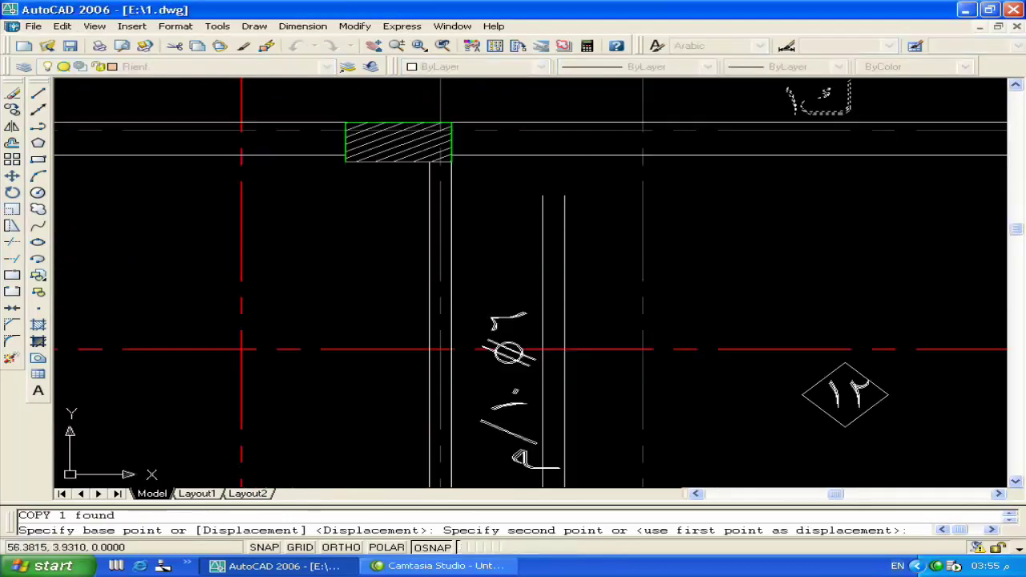
{"action": "left_click", "coordinate": [365, 392]}
{"action": "key", "text": "Return"}
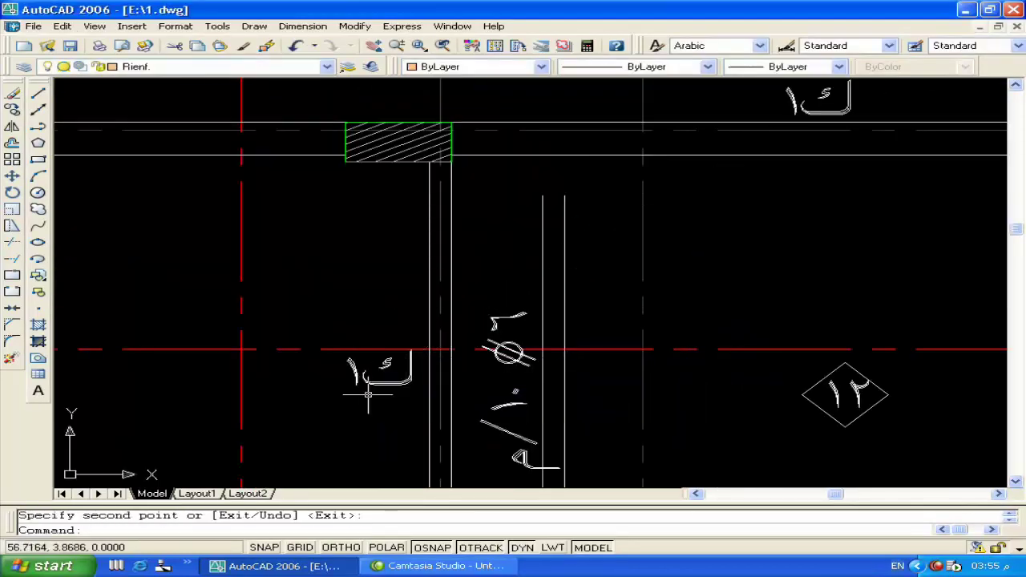
Rotate the label copy 90° to follow the vertical beam
{"action": "type", "text": "ro"}
{"action": "key", "text": "Return"}
{"action": "left_click", "coordinate": [378, 369]}
{"action": "key", "text": "Return"}
{"action": "left_click", "coordinate": [382, 372]}
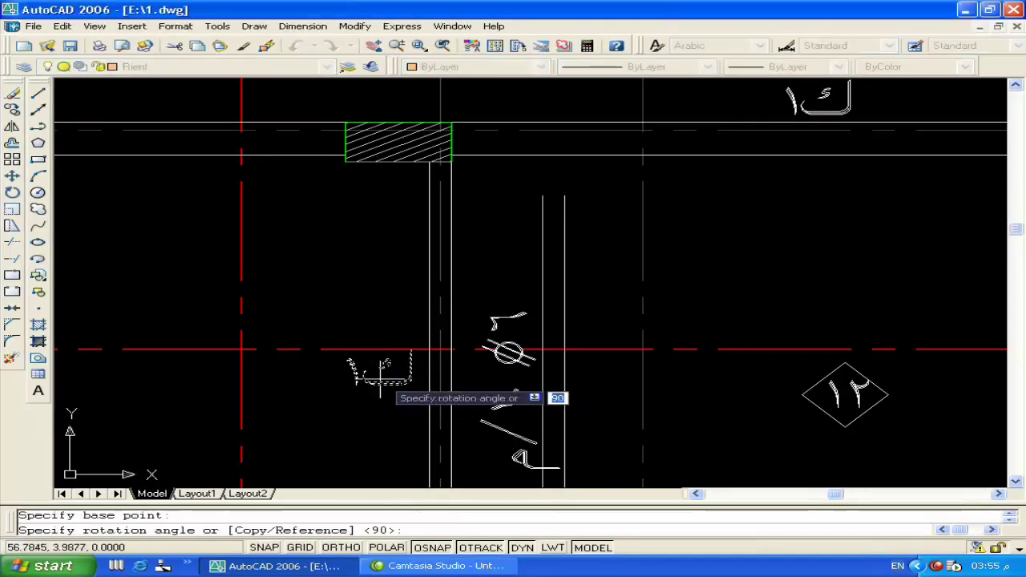
{"action": "key", "text": "Return"}
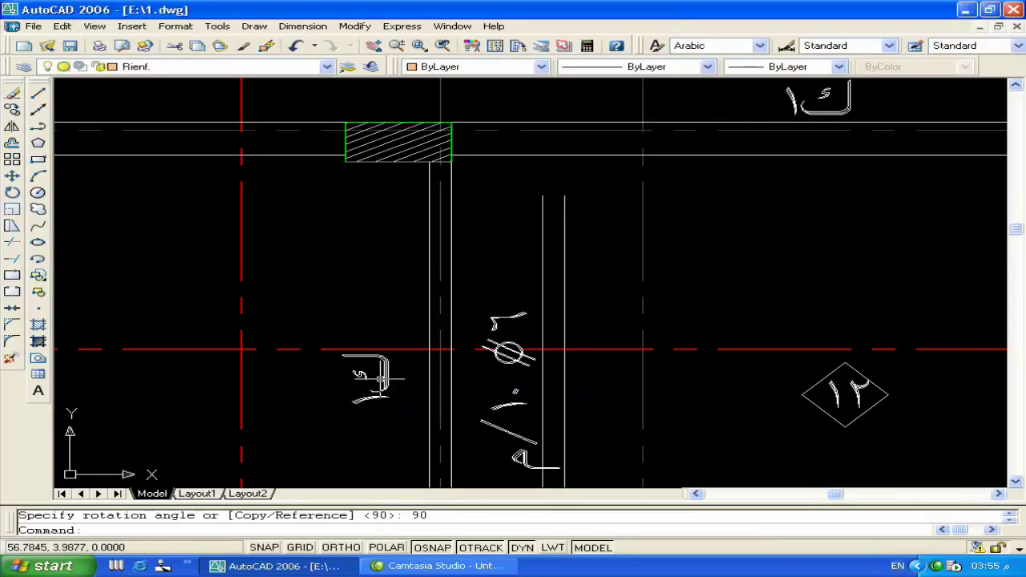
Move the rotated label into place beside the vertical beam
{"action": "type", "text": "m"}
{"action": "key", "text": "Return"}
{"action": "left_click", "coordinate": [382, 363]}
{"action": "left_click", "coordinate": [348, 411]}
{"action": "key", "text": "Return"}
{"action": "left_click", "coordinate": [311, 436]}
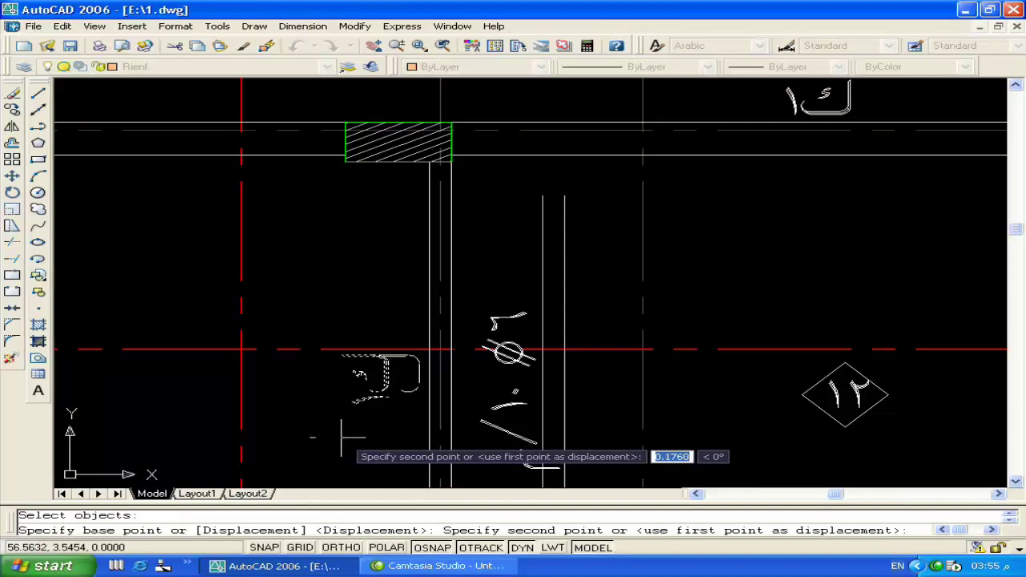
{"action": "left_click", "coordinate": [341, 436]}
Zoom out and pan to centre the entire slab plan
{"action": "scroll", "coordinate": [387, 332], "scroll_direction": "down", "scroll_amount": 3}
{"action": "scroll", "coordinate": [481, 417], "scroll_direction": "up", "scroll_amount": 1}
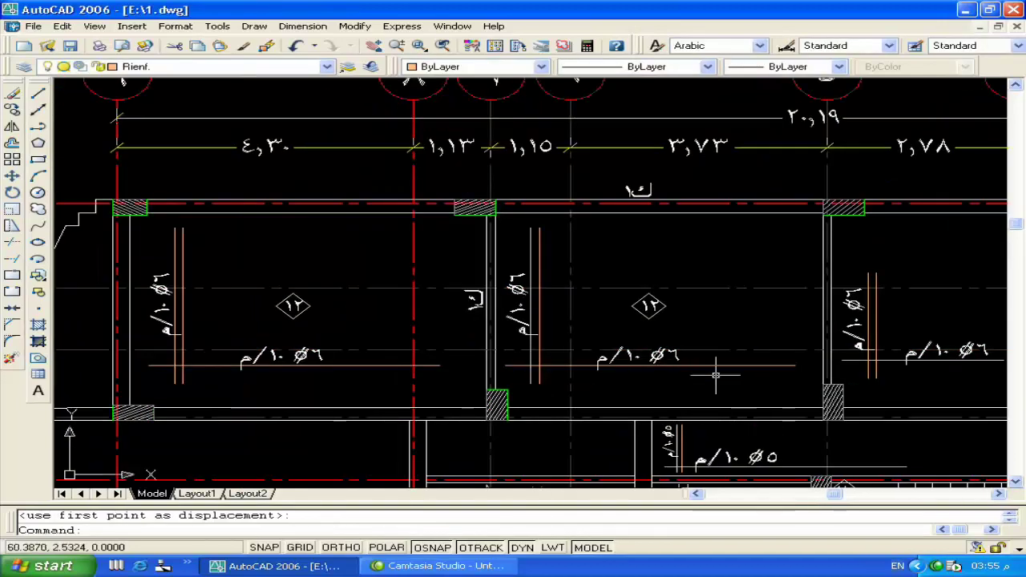
{"action": "scroll", "coordinate": [682, 374], "scroll_direction": "down", "scroll_amount": 1}
{"action": "scroll", "coordinate": [513, 272], "scroll_direction": "down", "scroll_amount": 2}
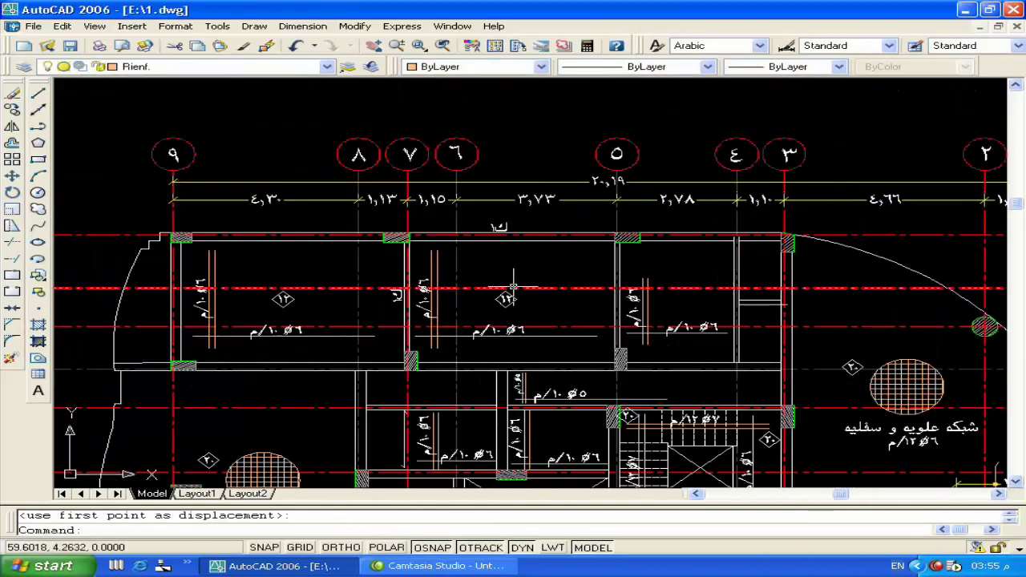
{"action": "scroll", "coordinate": [609, 288], "scroll_direction": "down", "scroll_amount": 2}
{"action": "scroll", "coordinate": [806, 160], "scroll_direction": "up", "scroll_amount": 2}
{"action": "scroll", "coordinate": [805, 160], "scroll_direction": "down", "scroll_amount": 3}
{"action": "middle_click_drag", "start_coordinate": [561, 241], "coordinate": [401, 220]}
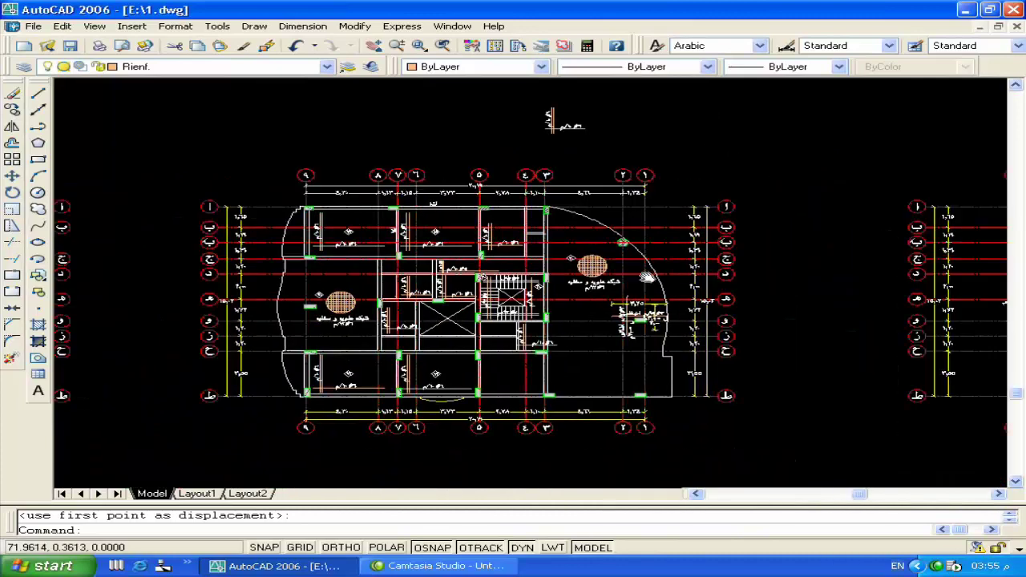
Open Slabe.dwg from the Select File dialog, choosing it over Slabe2.dwg
{"action": "left_click", "coordinate": [51, 46]}
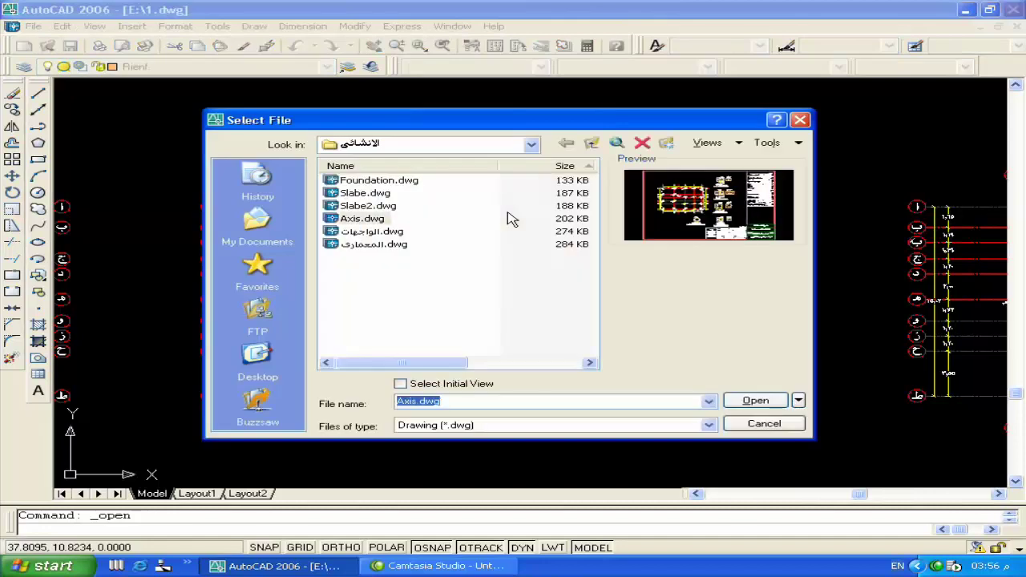
{"action": "left_click", "coordinate": [365, 207]}
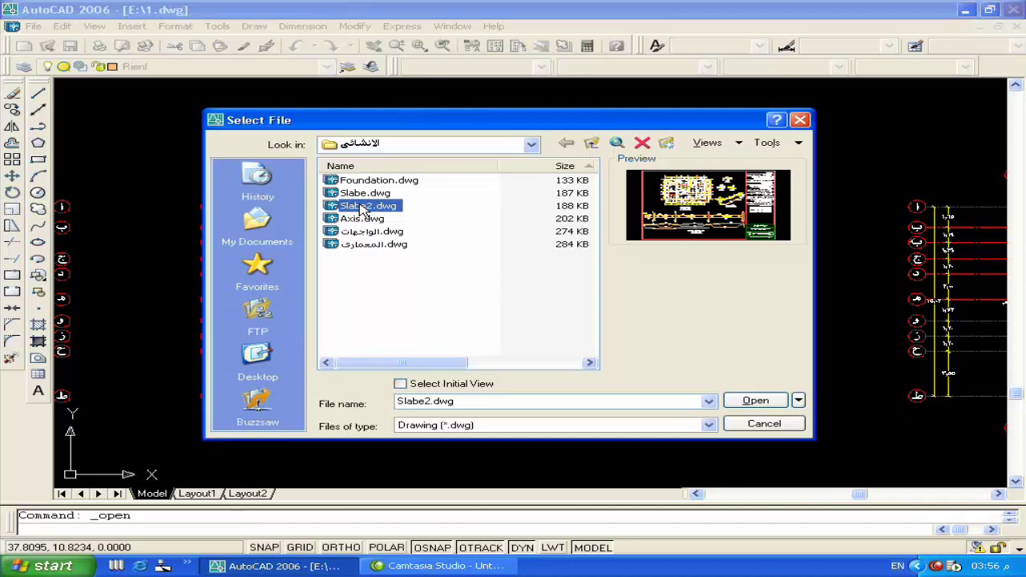
{"action": "left_click", "coordinate": [361, 193]}
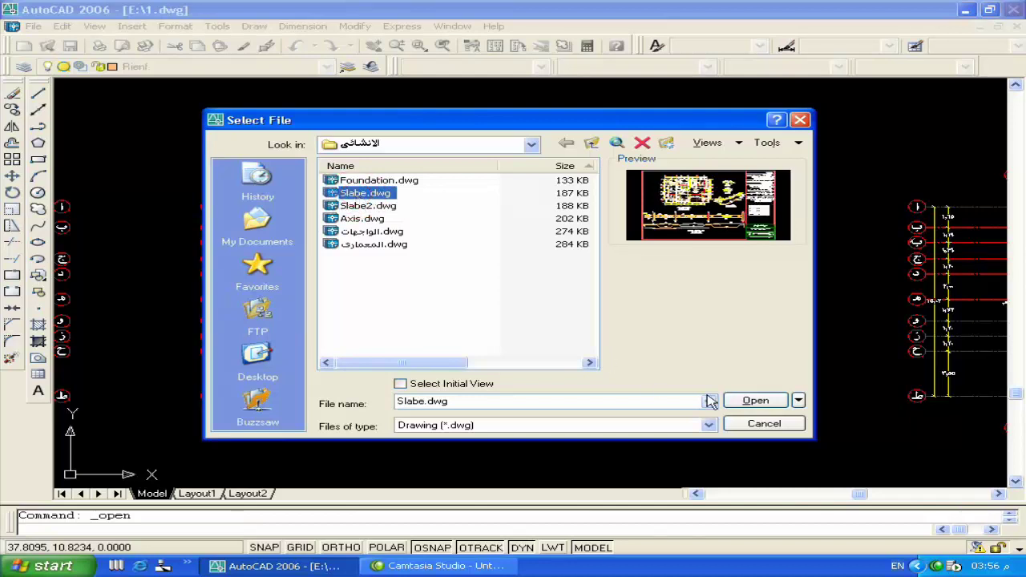
{"action": "left_click", "coordinate": [755, 401]}
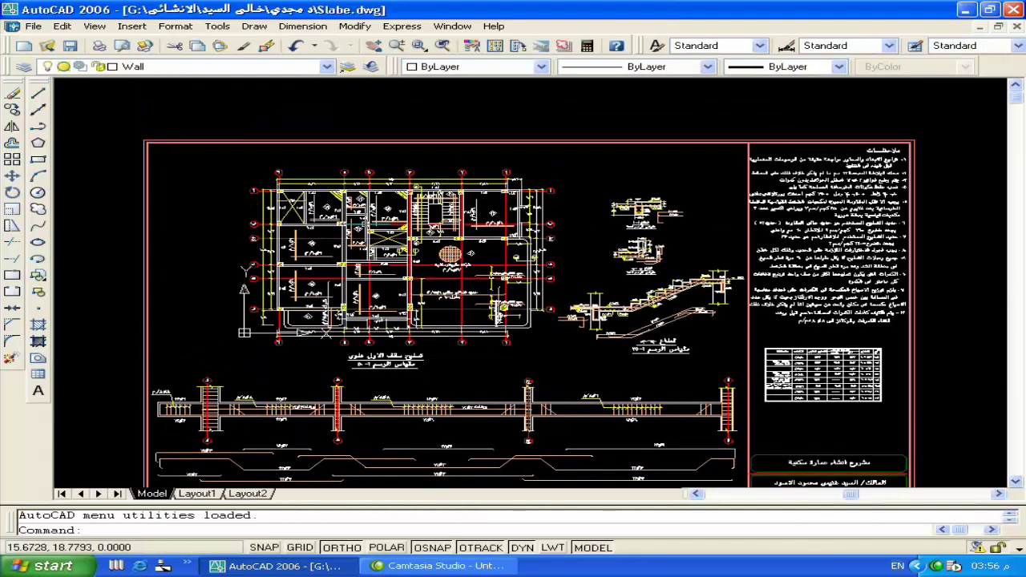
Zoom in on Slabe.dwg around the stair and pan across the neighbouring and upper bays
{"action": "scroll", "coordinate": [601, 204], "scroll_direction": "up", "scroll_amount": 5}
{"action": "scroll", "coordinate": [601, 205], "scroll_direction": "up", "scroll_amount": 3}
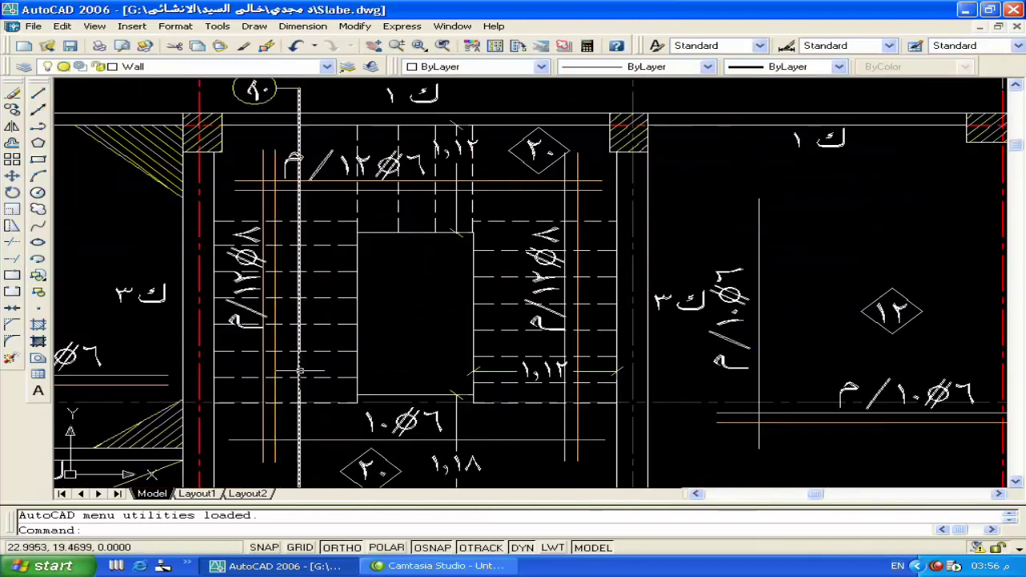
{"action": "middle_click_drag", "start_coordinate": [548, 331], "coordinate": [572, 261]}
{"action": "middle_click_drag", "start_coordinate": [614, 405], "coordinate": [624, 312]}
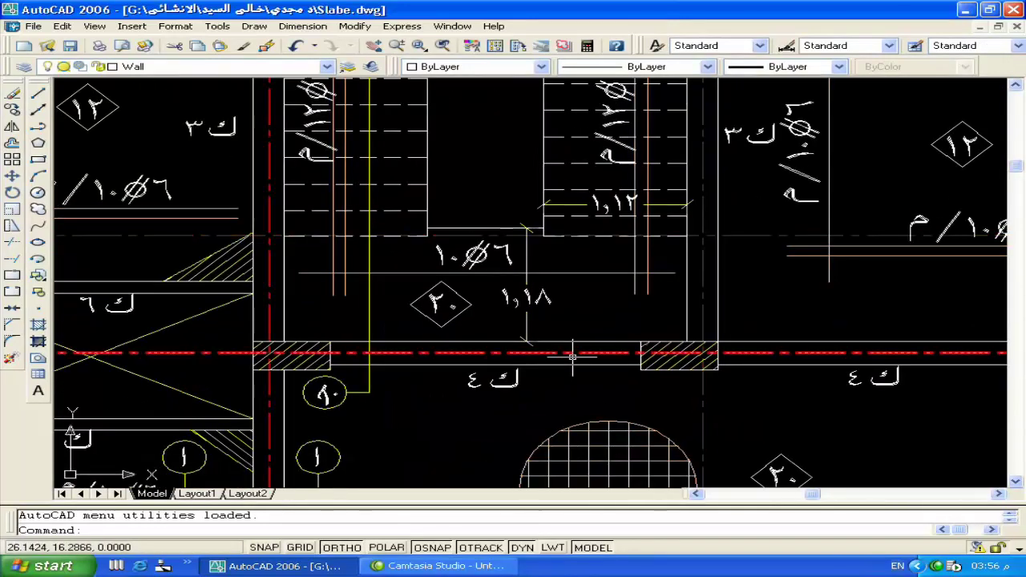
{"action": "scroll", "coordinate": [569, 389], "scroll_direction": "down", "scroll_amount": 4}
{"action": "scroll", "coordinate": [569, 388], "scroll_direction": "up", "scroll_amount": 2}
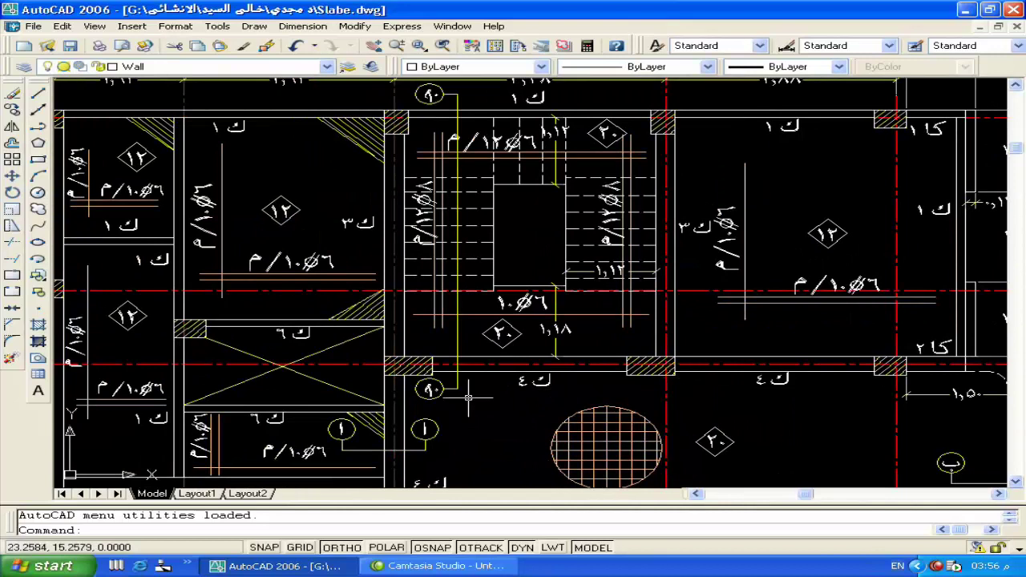
{"action": "middle_click_drag", "start_coordinate": [468, 397], "coordinate": [548, 317]}
{"action": "middle_click_drag", "start_coordinate": [349, 352], "coordinate": [455, 318]}
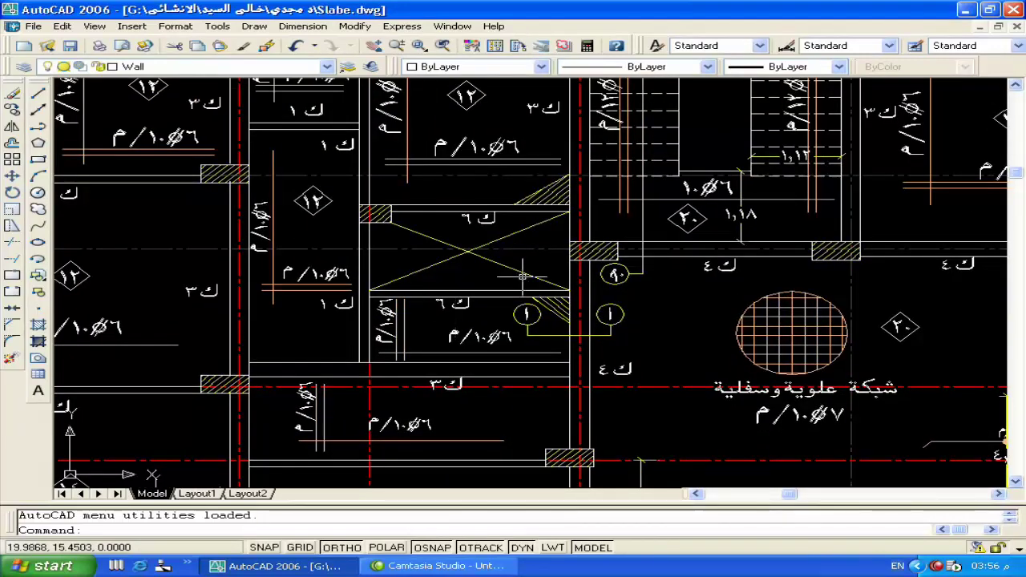
{"action": "middle_click_drag", "start_coordinate": [521, 277], "coordinate": [524, 309]}
{"action": "middle_click_drag", "start_coordinate": [539, 375], "coordinate": [478, 360]}
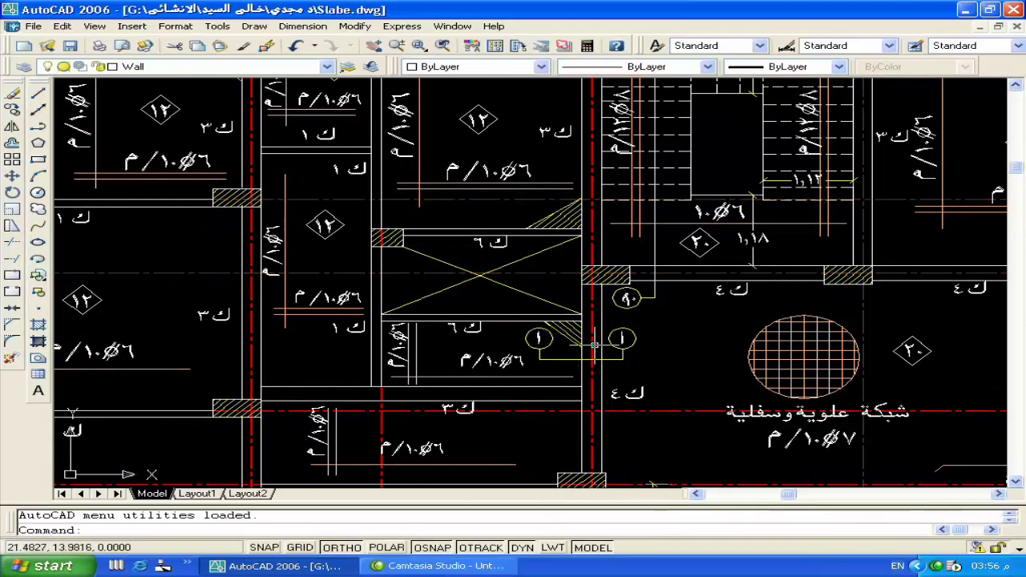
Pan to the bays left of the stair, then recentre on the central bays
{"action": "middle_click_drag", "start_coordinate": [432, 272], "coordinate": [474, 364]}
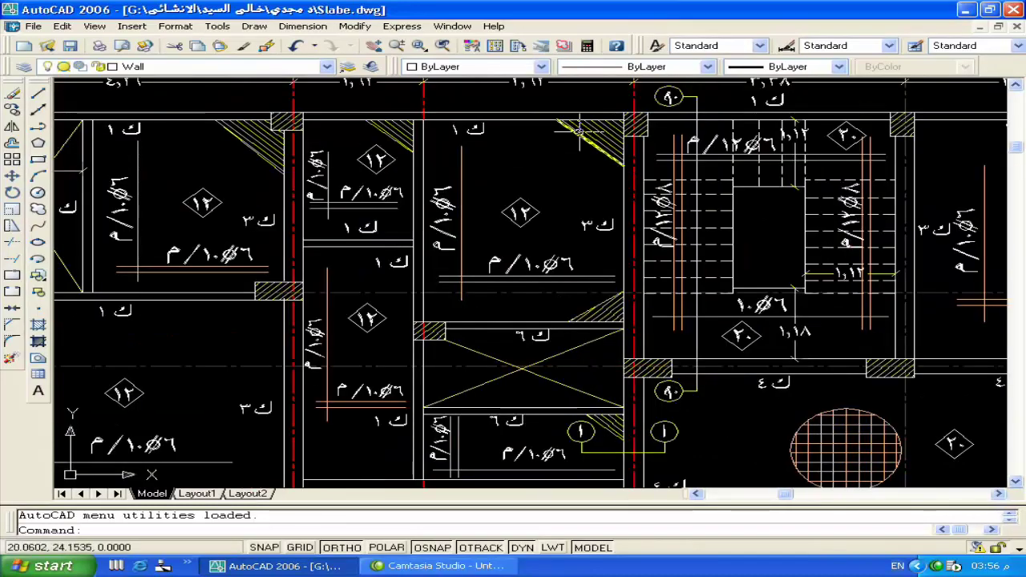
{"action": "middle_click_drag", "start_coordinate": [272, 293], "coordinate": [369, 237]}
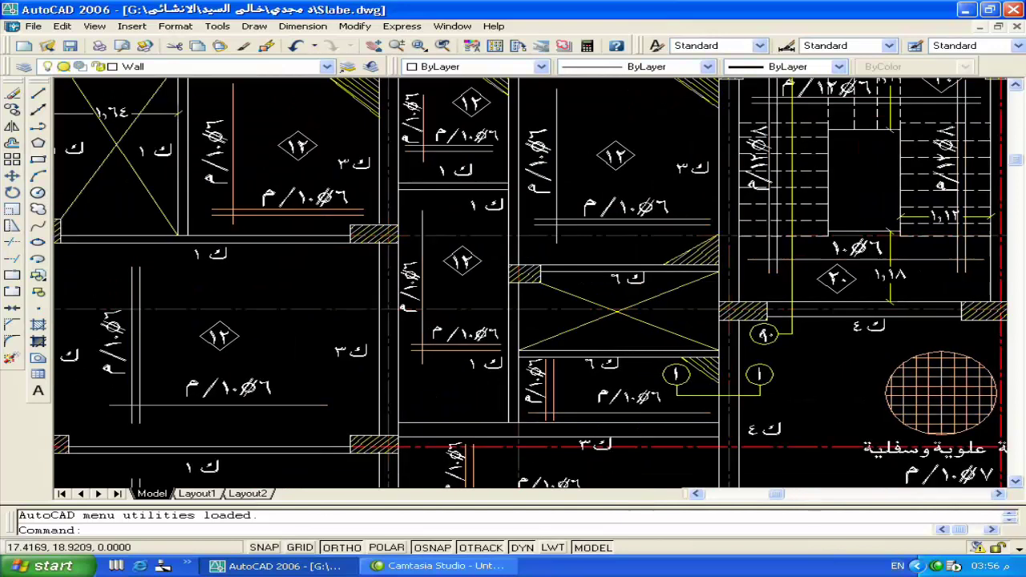
{"action": "scroll", "coordinate": [488, 240], "scroll_direction": "down", "scroll_amount": 2}
{"action": "middle_click_drag", "start_coordinate": [573, 430], "coordinate": [548, 365]}
{"action": "scroll", "coordinate": [612, 308], "scroll_direction": "up", "scroll_amount": 4}
{"action": "middle_click_drag", "start_coordinate": [612, 311], "coordinate": [564, 424]}
{"action": "scroll", "coordinate": [563, 420], "scroll_direction": "down", "scroll_amount": 3}
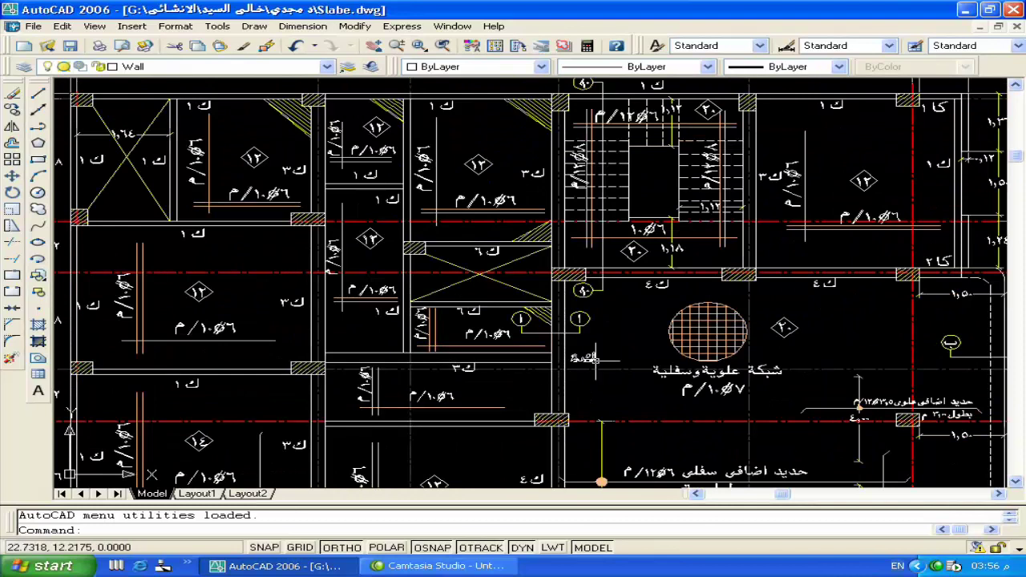
{"action": "mouse_move", "coordinate": [597, 359]}
{"action": "middle_mouse_down"}
{"action": "mouse_move", "coordinate": [596, 310]}
{"action": "mouse_move", "coordinate": [597, 375]}
{"action": "middle_mouse_up"}
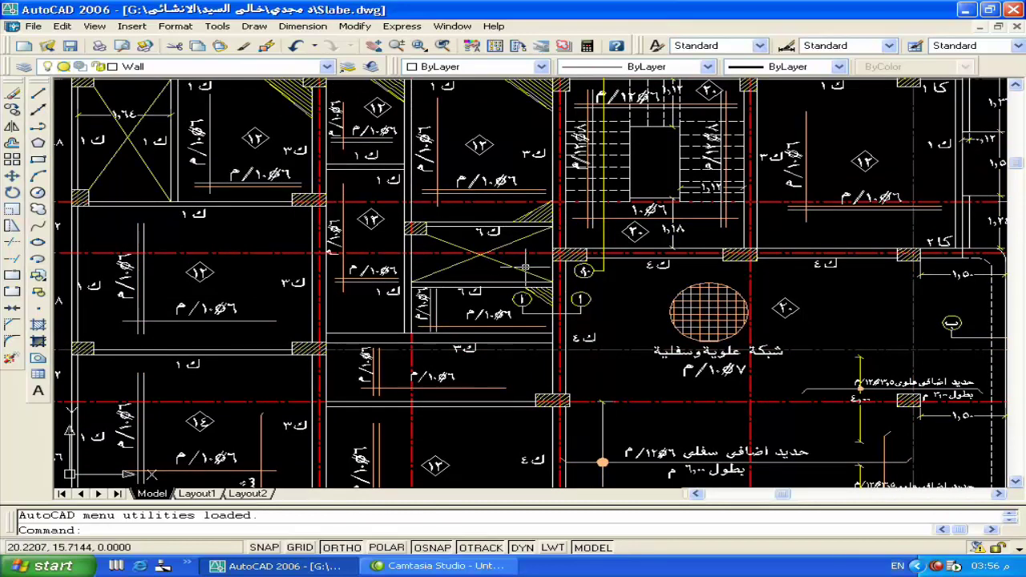
Pan past the top dimension line to the lower central and lower-right bays and right-side axis bubbles
{"action": "middle_click_drag", "start_coordinate": [524, 268], "coordinate": [516, 323]}
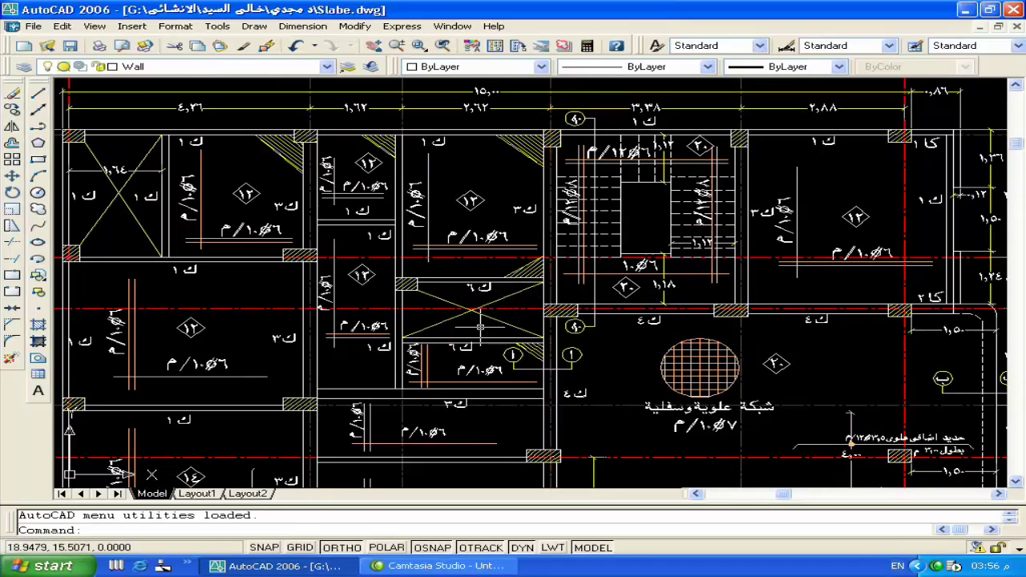
{"action": "middle_click_drag", "start_coordinate": [522, 376], "coordinate": [513, 348]}
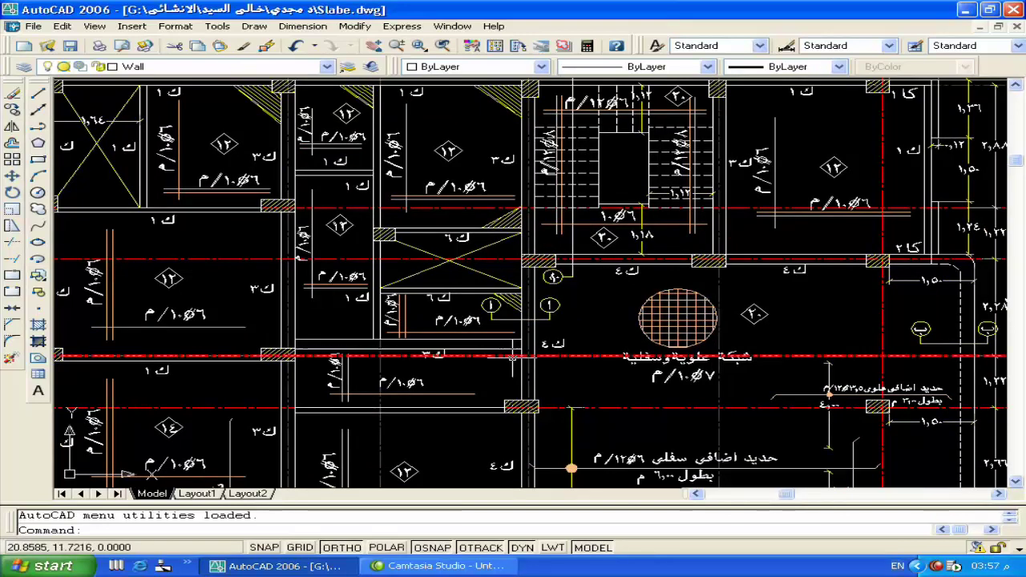
{"action": "middle_click_drag", "start_coordinate": [526, 394], "coordinate": [525, 381]}
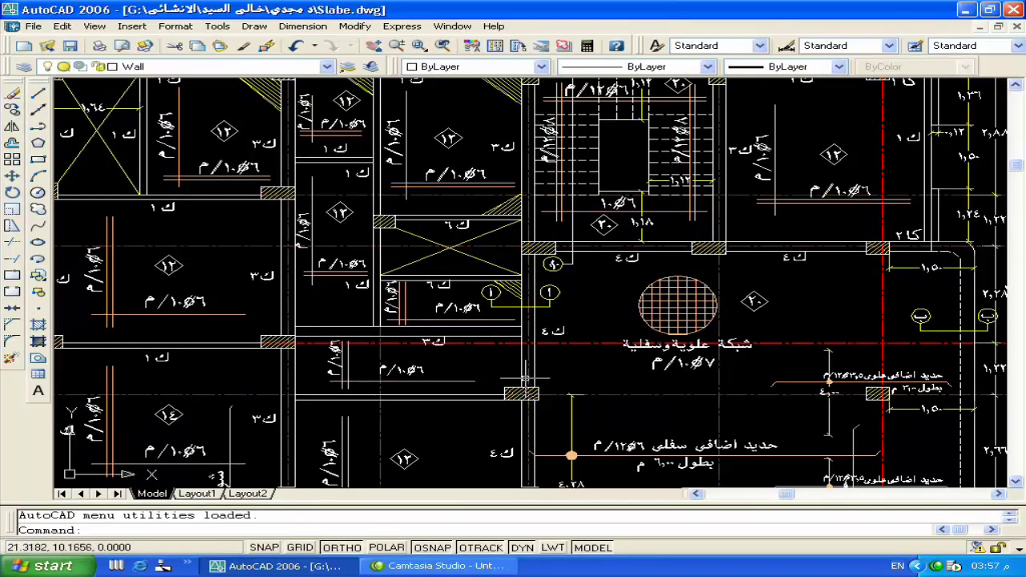
{"action": "middle_click_drag", "start_coordinate": [533, 392], "coordinate": [505, 365]}
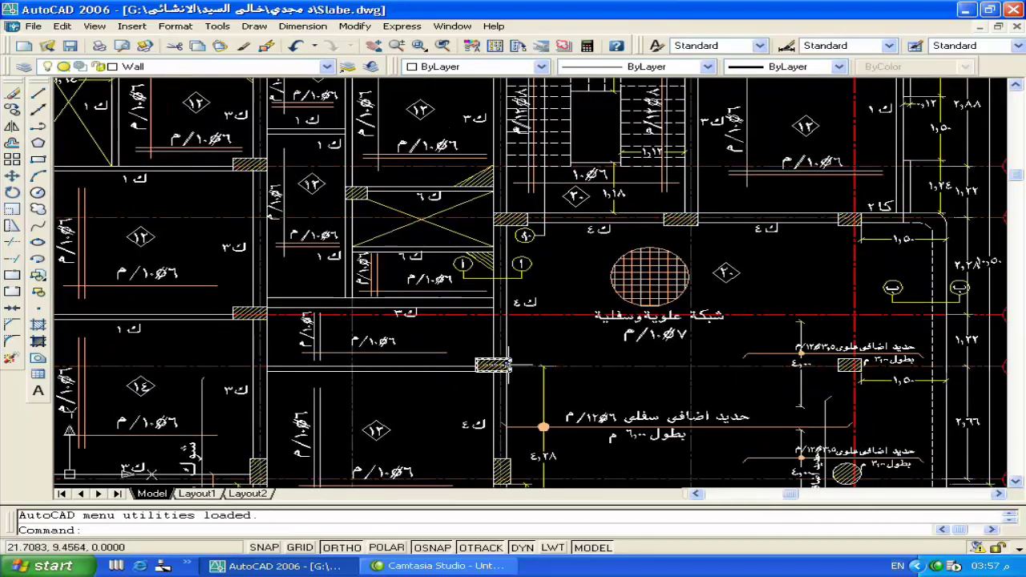
{"action": "middle_click_drag", "start_coordinate": [464, 409], "coordinate": [415, 325]}
{"action": "middle_click_drag", "start_coordinate": [588, 377], "coordinate": [568, 373]}
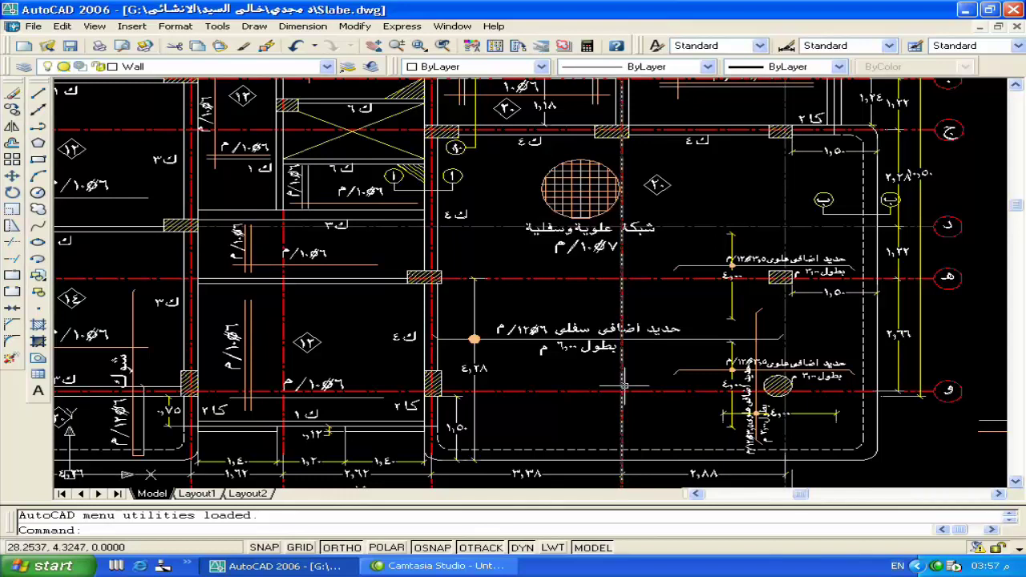
{"action": "middle_click_drag", "start_coordinate": [825, 383], "coordinate": [791, 392]}
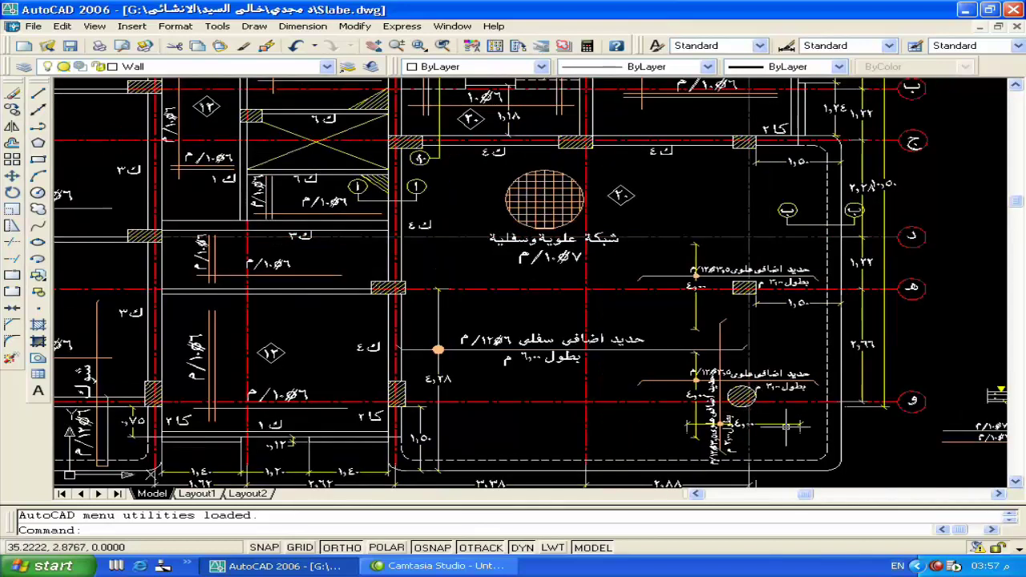
Pan back to the left-hand bays and zoom in on the top-left bay's Ø7/10 mesh and Ø6/12 bars
{"action": "middle_click_drag", "start_coordinate": [641, 336], "coordinate": [663, 377]}
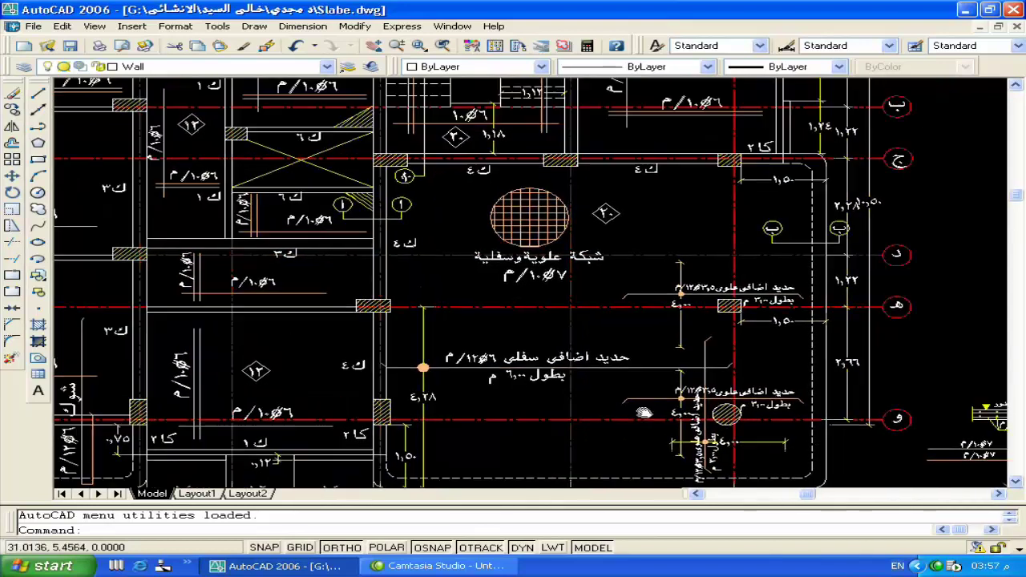
{"action": "mouse_move", "coordinate": [655, 327]}
{"action": "middle_mouse_down"}
{"action": "mouse_move", "coordinate": [697, 346]}
{"action": "mouse_move", "coordinate": [626, 347]}
{"action": "middle_mouse_up"}
{"action": "mouse_move", "coordinate": [223, 355]}
{"action": "middle_mouse_down"}
{"action": "mouse_move", "coordinate": [431, 329]}
{"action": "mouse_move", "coordinate": [520, 337]}
{"action": "middle_mouse_up"}
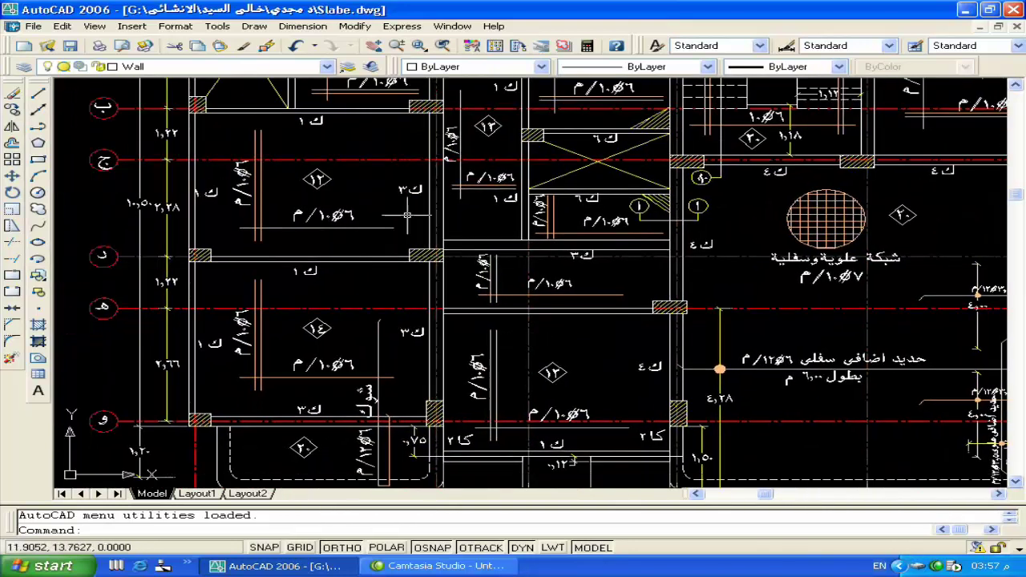
{"action": "scroll", "coordinate": [408, 214], "scroll_direction": "down", "scroll_amount": 3}
{"action": "scroll", "coordinate": [182, 318], "scroll_direction": "up", "scroll_amount": 3}
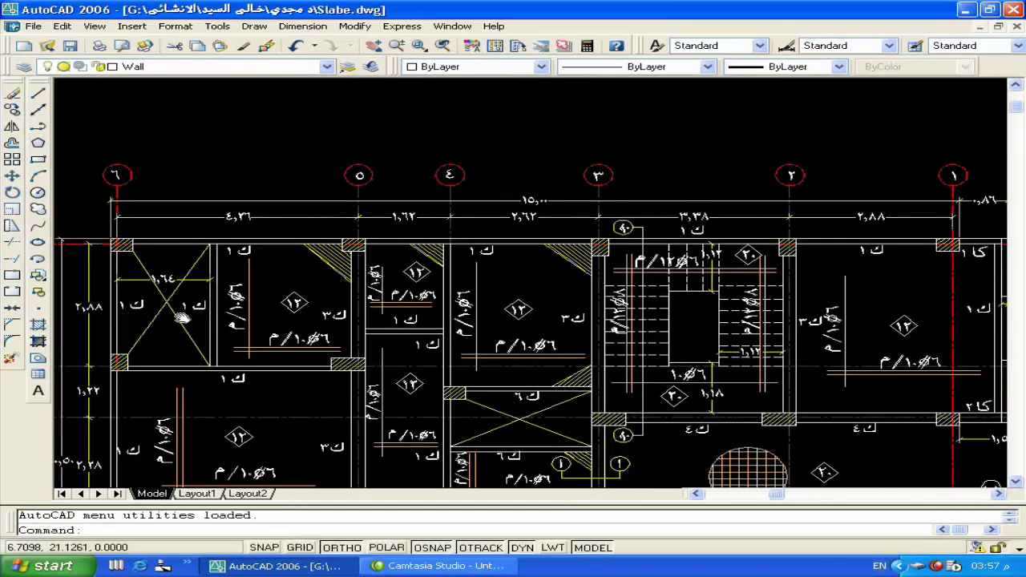
{"action": "scroll", "coordinate": [183, 317], "scroll_direction": "up", "scroll_amount": 1}
{"action": "scroll", "coordinate": [359, 322], "scroll_direction": "up", "scroll_amount": 2}
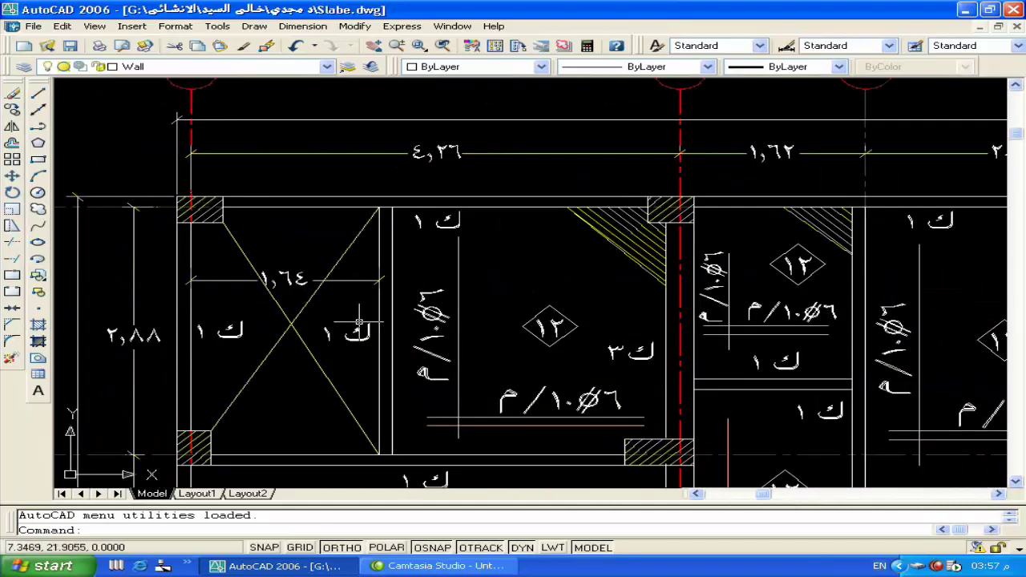
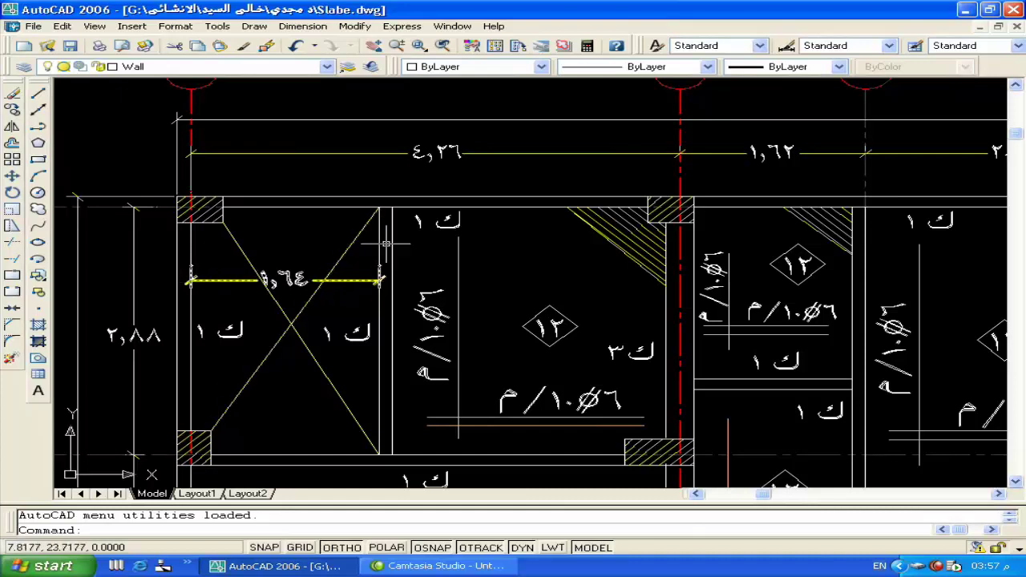
Zoom out and pan past the mesh notes and grid bubbles to the stair section details on the right
{"action": "scroll", "coordinate": [385, 243], "scroll_direction": "down", "scroll_amount": 1}
{"action": "scroll", "coordinate": [481, 240], "scroll_direction": "down", "scroll_amount": 1}
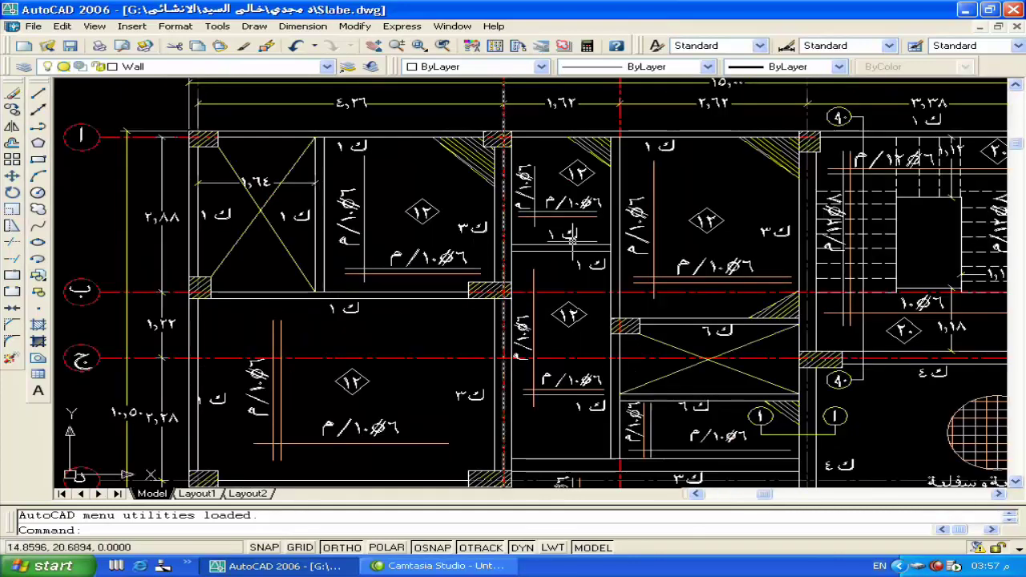
{"action": "middle_click_drag", "start_coordinate": [572, 238], "coordinate": [373, 282]}
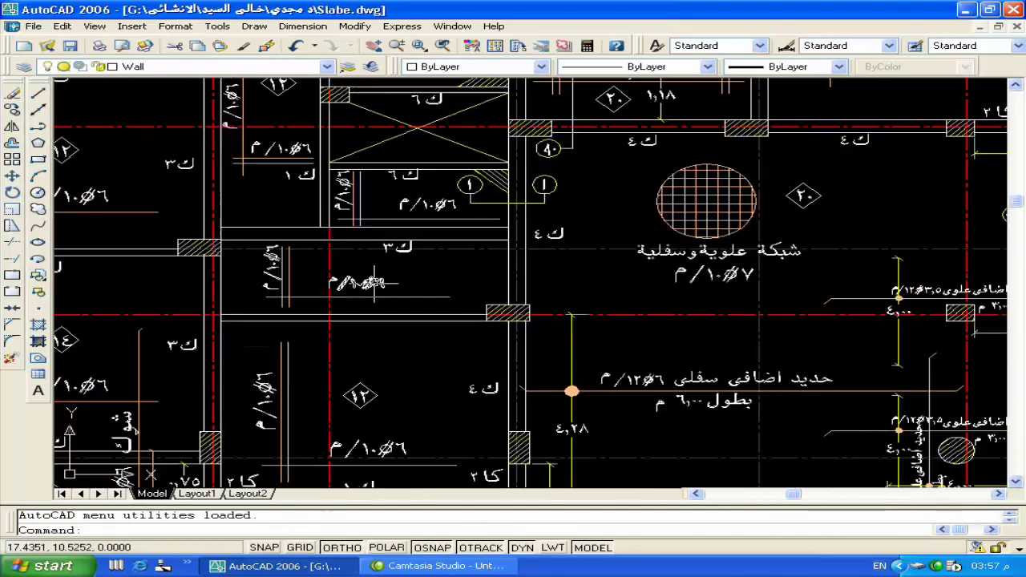
{"action": "scroll", "coordinate": [640, 358], "scroll_direction": "down", "scroll_amount": 1}
{"action": "mouse_move", "coordinate": [640, 358]}
{"action": "middle_mouse_down"}
{"action": "mouse_move", "coordinate": [436, 258]}
{"action": "mouse_move", "coordinate": [255, 391]}
{"action": "middle_mouse_up"}
{"action": "middle_click_drag", "start_coordinate": [202, 414], "coordinate": [70, 406]}
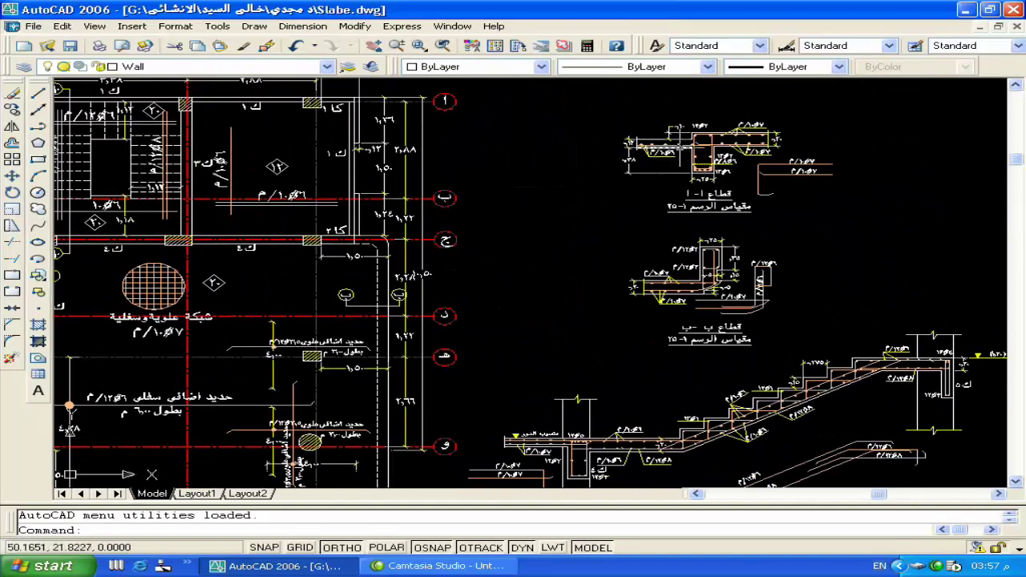
{"action": "middle_click_drag", "start_coordinate": [510, 186], "coordinate": [787, 188]}
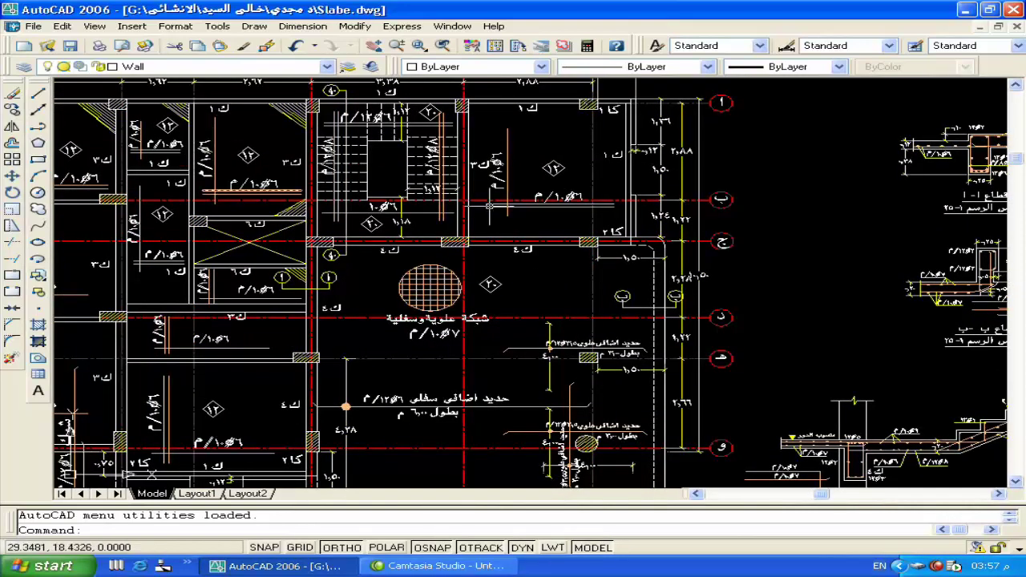
{"action": "middle_click_drag", "start_coordinate": [994, 216], "coordinate": [721, 232]}
Center section ا-ا and zoom in closely on its reinforcement
{"action": "mouse_move", "coordinate": [841, 236]}
{"action": "middle_mouse_down"}
{"action": "mouse_move", "coordinate": [574, 251]}
{"action": "mouse_move", "coordinate": [585, 247]}
{"action": "middle_mouse_up"}
{"action": "scroll", "coordinate": [573, 251], "scroll_direction": "up", "scroll_amount": 3}
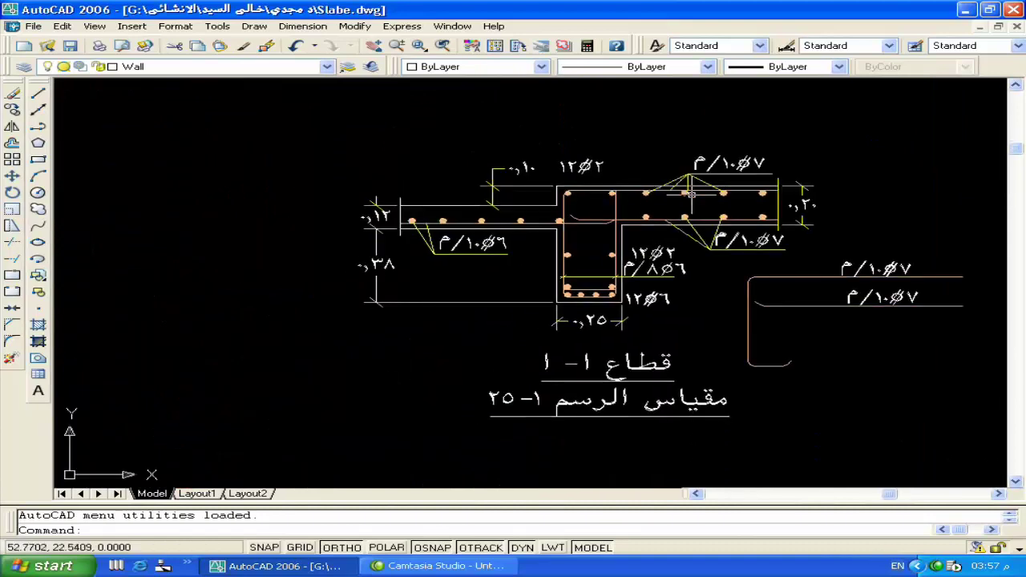
{"action": "scroll", "coordinate": [701, 338], "scroll_direction": "down", "scroll_amount": 3}
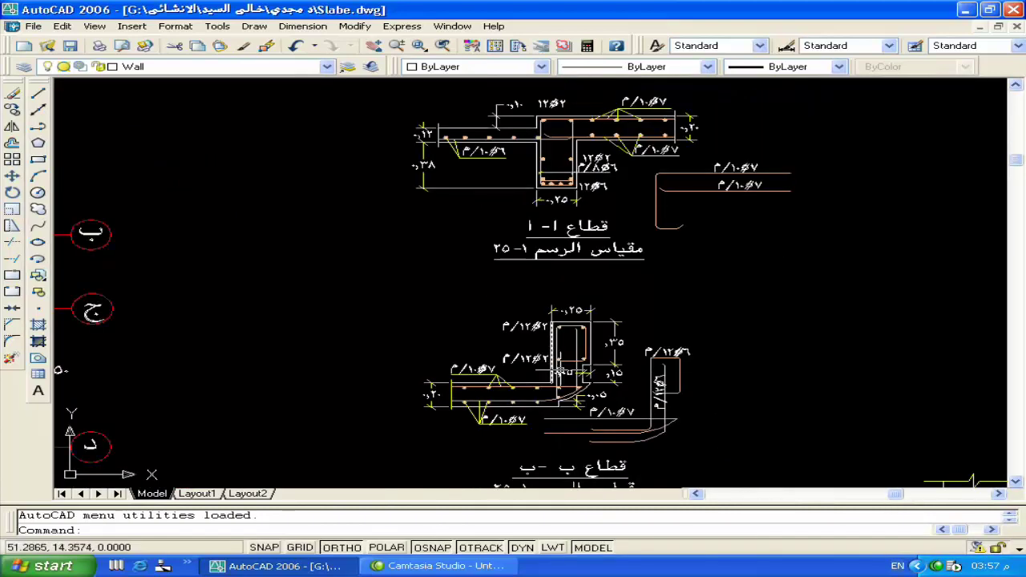
{"action": "scroll", "coordinate": [701, 339], "scroll_direction": "up", "scroll_amount": 1}
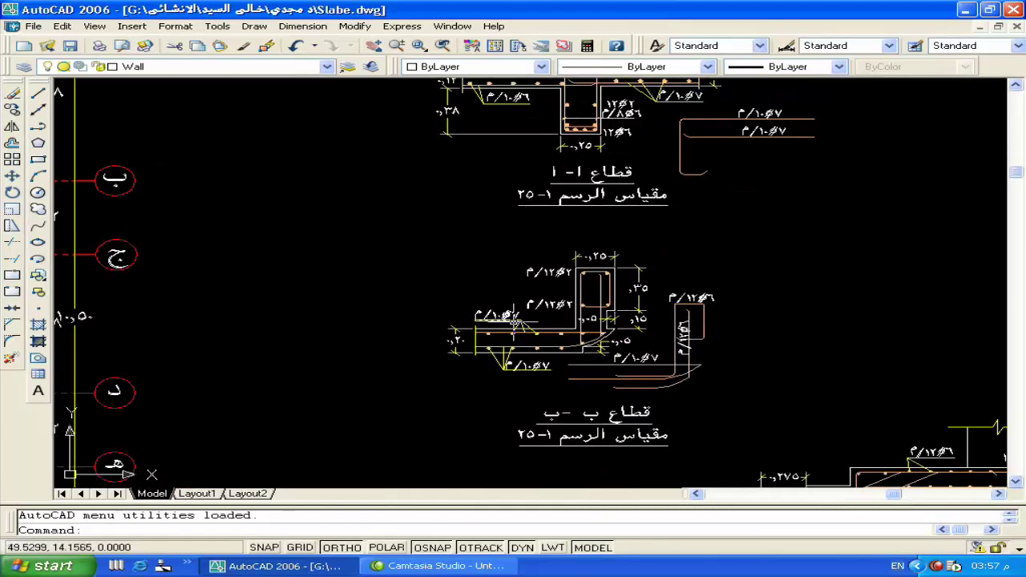
{"action": "scroll", "coordinate": [703, 316], "scroll_direction": "up", "scroll_amount": 1}
{"action": "scroll", "coordinate": [703, 316], "scroll_direction": "up", "scroll_amount": 2}
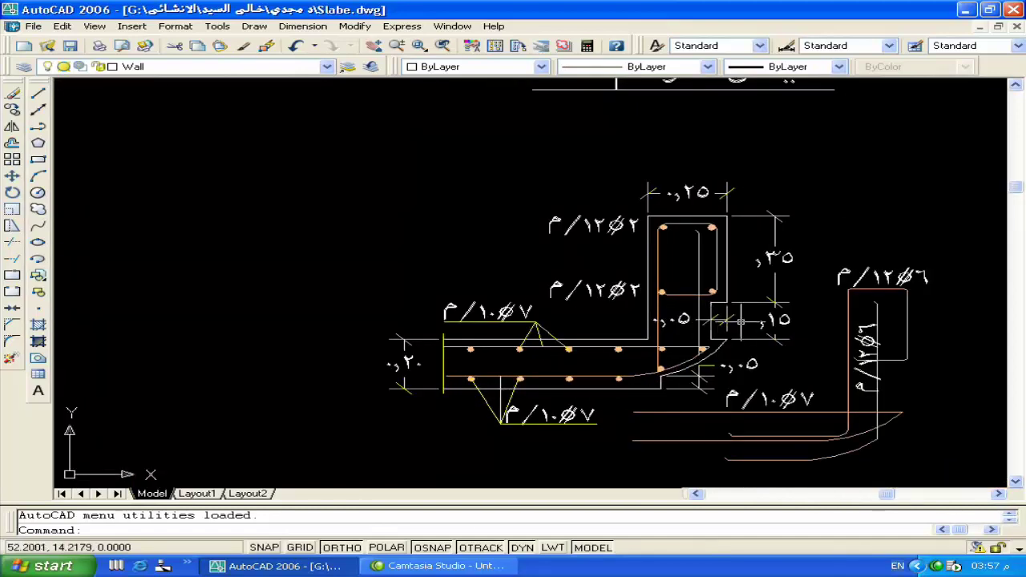
{"action": "scroll", "coordinate": [642, 370], "scroll_direction": "down", "scroll_amount": 3}
Pan down to stair section ج-ج, the beam details below, and the title block and schedule
{"action": "mouse_move", "coordinate": [641, 418]}
{"action": "middle_mouse_down"}
{"action": "mouse_move", "coordinate": [445, 253]}
{"action": "mouse_move", "coordinate": [519, 376]}
{"action": "mouse_move", "coordinate": [569, 339]}
{"action": "middle_mouse_up"}
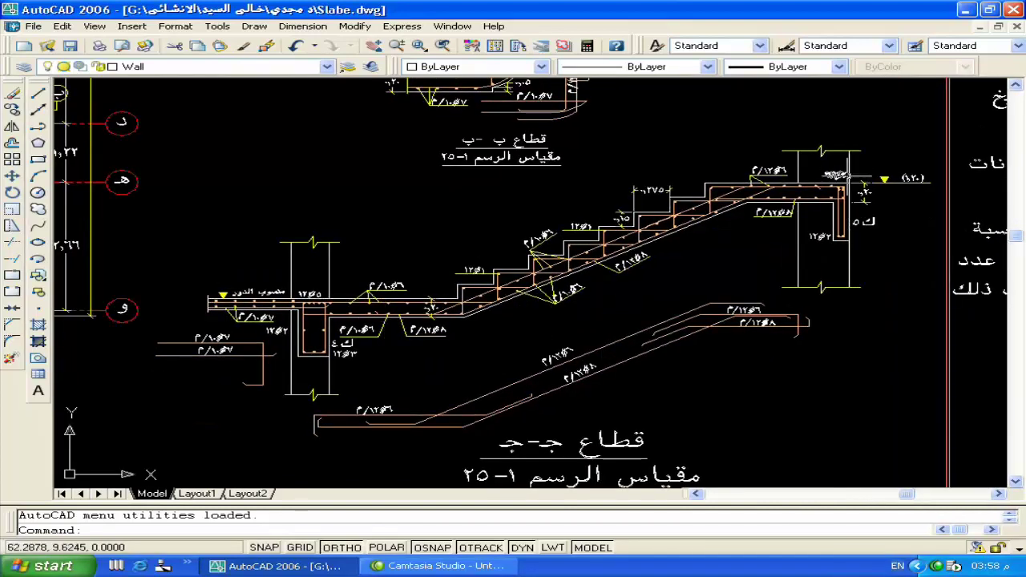
{"action": "scroll", "coordinate": [775, 311], "scroll_direction": "down", "scroll_amount": 2}
{"action": "middle_click_drag", "start_coordinate": [801, 481], "coordinate": [869, 356]}
{"action": "scroll", "coordinate": [869, 356], "scroll_direction": "down", "scroll_amount": 1}
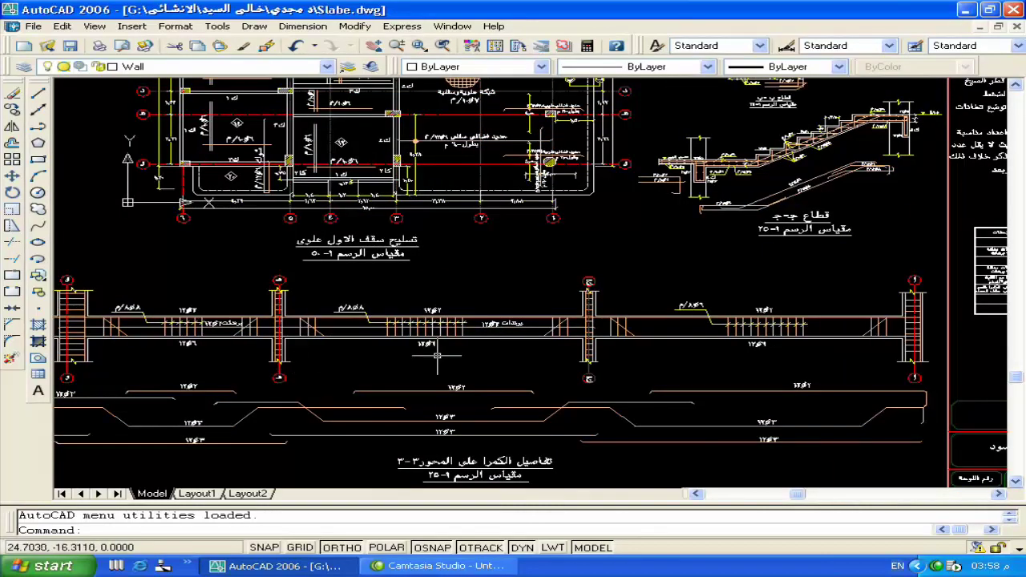
{"action": "middle_click_drag", "start_coordinate": [571, 343], "coordinate": [607, 298]}
{"action": "scroll", "coordinate": [752, 313], "scroll_direction": "down", "scroll_amount": 1}
{"action": "scroll", "coordinate": [752, 312], "scroll_direction": "down", "scroll_amount": 1}
{"action": "middle_click_drag", "start_coordinate": [751, 313], "coordinate": [705, 290]}
Enlarge the stair section and select a stair rebar line to check its layer, then deselect it
{"action": "scroll", "coordinate": [705, 290], "scroll_direction": "up", "scroll_amount": 3}
{"action": "scroll", "coordinate": [327, 258], "scroll_direction": "up", "scroll_amount": 2}
{"action": "mouse_move", "coordinate": [327, 258]}
{"action": "middle_mouse_down"}
{"action": "mouse_move", "coordinate": [362, 273]}
{"action": "mouse_move", "coordinate": [451, 236]}
{"action": "middle_mouse_up"}
{"action": "scroll", "coordinate": [349, 232], "scroll_direction": "up", "scroll_amount": 2}
{"action": "left_click", "coordinate": [473, 381]}
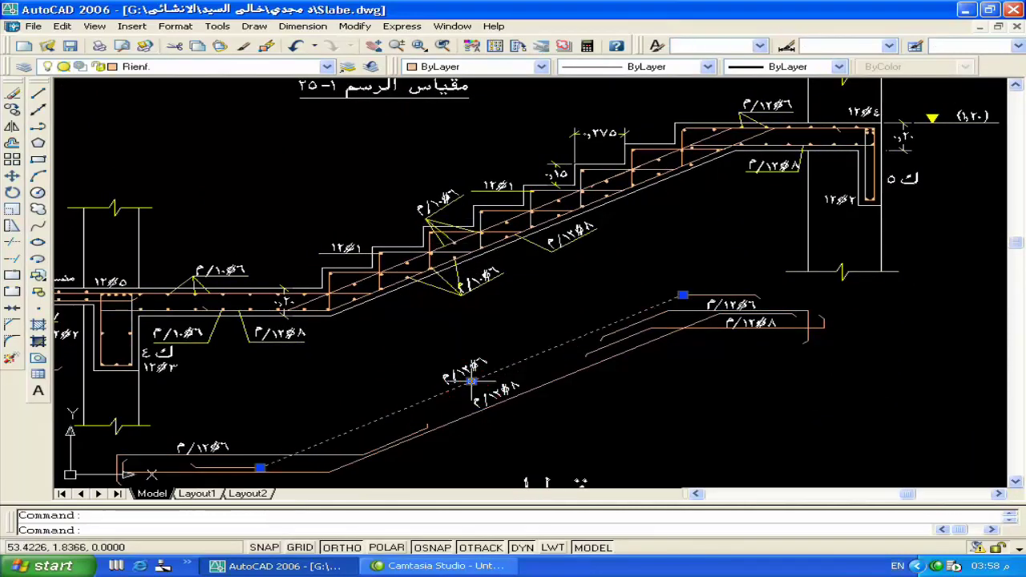
{"action": "key", "text": "Escape"}
Follow the upper stair rebar to the stair's lower-left end, then zoom out to the whole section
{"action": "middle_click_drag", "start_coordinate": [599, 253], "coordinate": [568, 356]}
{"action": "scroll", "coordinate": [749, 272], "scroll_direction": "up", "scroll_amount": 3}
{"action": "scroll", "coordinate": [681, 396], "scroll_direction": "down", "scroll_amount": 1}
{"action": "middle_click_drag", "start_coordinate": [473, 449], "coordinate": [508, 429]}
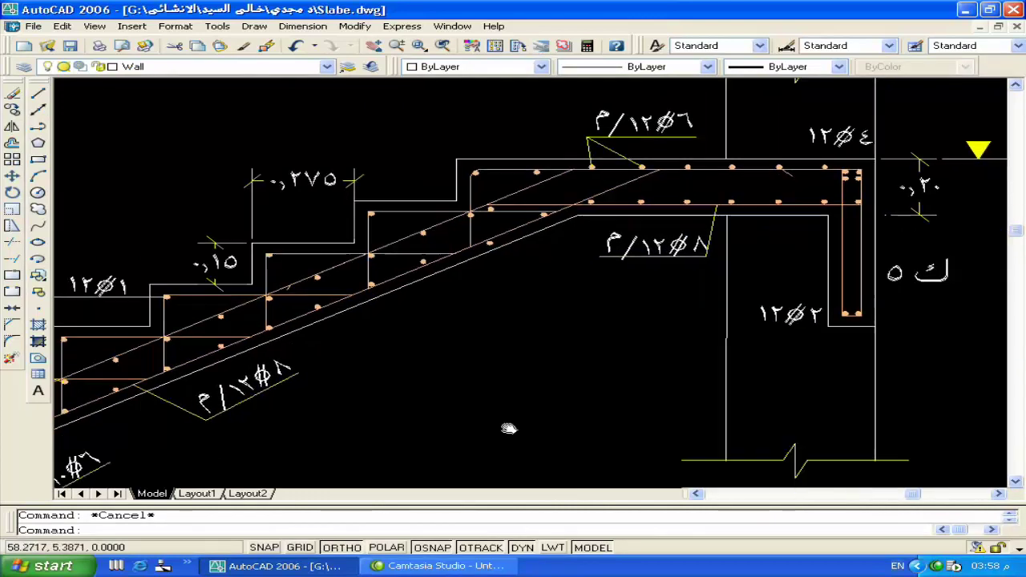
{"action": "middle_click_drag", "start_coordinate": [423, 457], "coordinate": [504, 408]}
{"action": "middle_click_drag", "start_coordinate": [380, 438], "coordinate": [457, 403]}
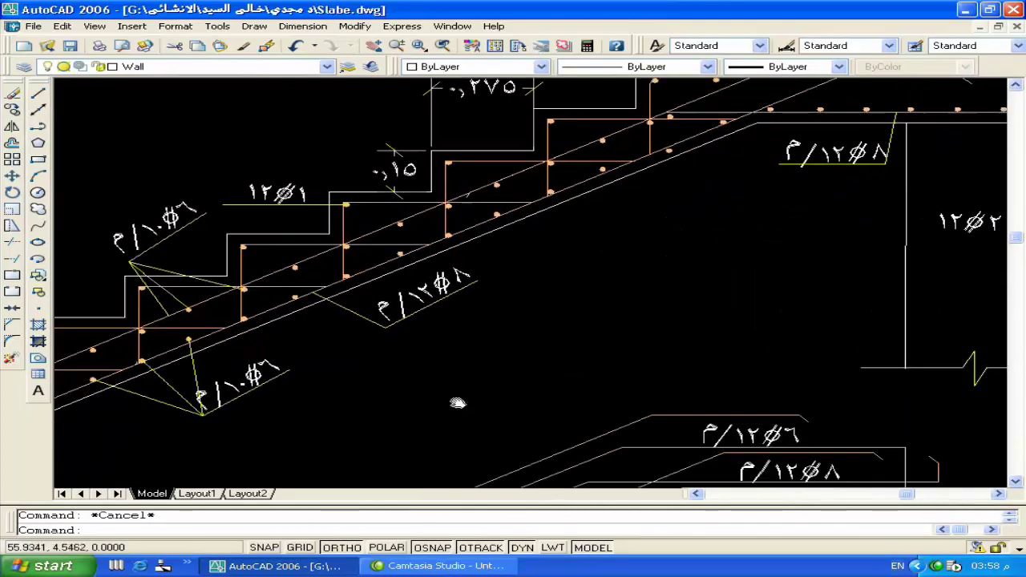
{"action": "middle_click_drag", "start_coordinate": [210, 419], "coordinate": [344, 401]}
{"action": "middle_click_drag", "start_coordinate": [179, 419], "coordinate": [199, 359]}
{"action": "scroll", "coordinate": [199, 359], "scroll_direction": "down", "scroll_amount": 1}
{"action": "mouse_move", "coordinate": [297, 446]}
{"action": "middle_mouse_down"}
{"action": "mouse_move", "coordinate": [366, 359]}
{"action": "mouse_move", "coordinate": [480, 377]}
{"action": "mouse_move", "coordinate": [524, 370]}
{"action": "middle_mouse_up"}
{"action": "scroll", "coordinate": [366, 360], "scroll_direction": "down", "scroll_amount": 2}
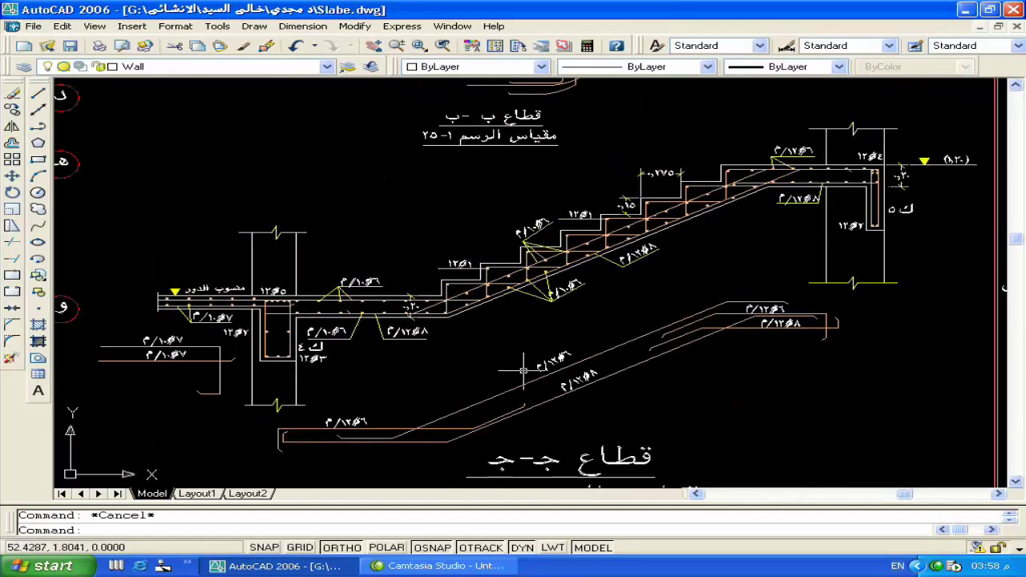
{"action": "scroll", "coordinate": [523, 370], "scroll_direction": "down", "scroll_amount": 1}
{"action": "scroll", "coordinate": [548, 370], "scroll_direction": "down", "scroll_amount": 1}
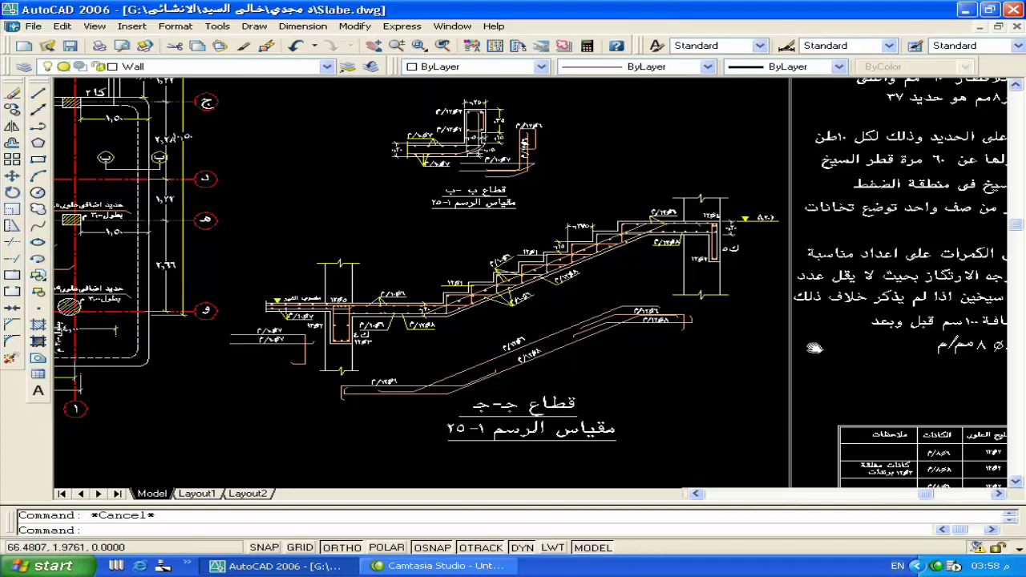
Pan over the general notes to bring notes 10–12 and the beam schedule table into view
{"action": "middle_click_drag", "start_coordinate": [813, 347], "coordinate": [662, 381]}
{"action": "middle_click_drag", "start_coordinate": [609, 160], "coordinate": [609, 336]}
{"action": "middle_click_drag", "start_coordinate": [642, 160], "coordinate": [641, 336]}
{"action": "scroll", "coordinate": [687, 392], "scroll_direction": "down", "scroll_amount": 1}
{"action": "middle_click_drag", "start_coordinate": [687, 392], "coordinate": [688, 155]}
{"action": "middle_click_drag", "start_coordinate": [666, 449], "coordinate": [665, 350]}
{"action": "middle_click_drag", "start_coordinate": [596, 481], "coordinate": [636, 399]}
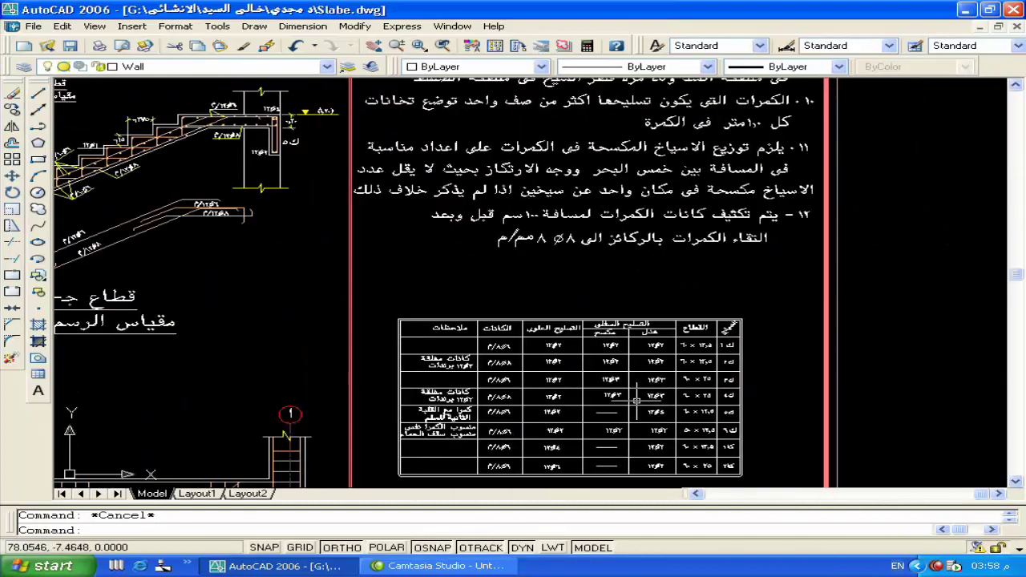
Zoom in on the beam schedule's header and first rows, then center the whole table
{"action": "scroll", "coordinate": [636, 399], "scroll_direction": "up", "scroll_amount": 1}
{"action": "scroll", "coordinate": [809, 276], "scroll_direction": "up", "scroll_amount": 1}
{"action": "middle_click_drag", "start_coordinate": [756, 244], "coordinate": [802, 244]}
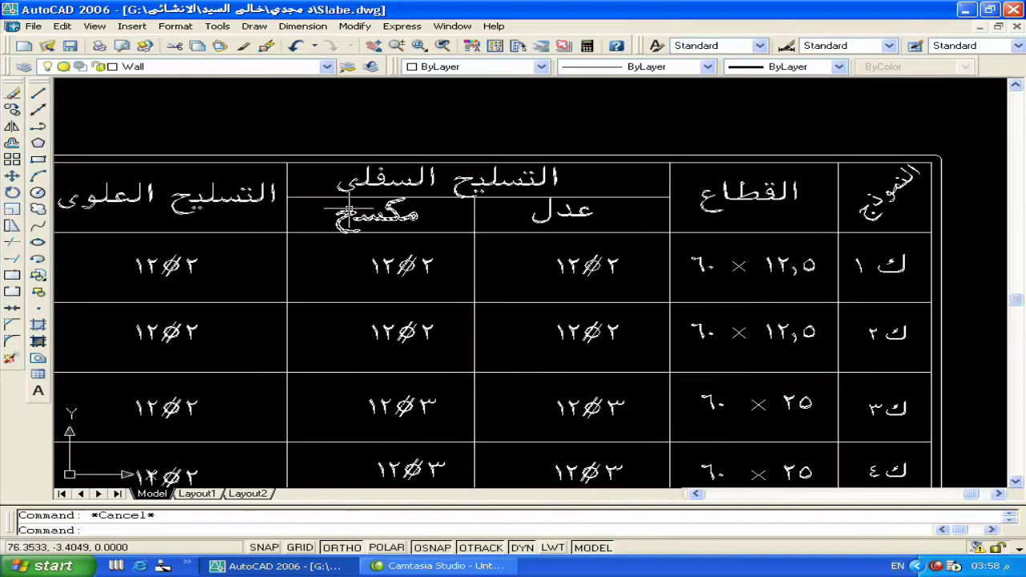
{"action": "mouse_move", "coordinate": [353, 210]}
{"action": "middle_mouse_down"}
{"action": "mouse_move", "coordinate": [497, 217]}
{"action": "mouse_move", "coordinate": [715, 179]}
{"action": "middle_mouse_up"}
{"action": "scroll", "coordinate": [305, 183], "scroll_direction": "down", "scroll_amount": 3}
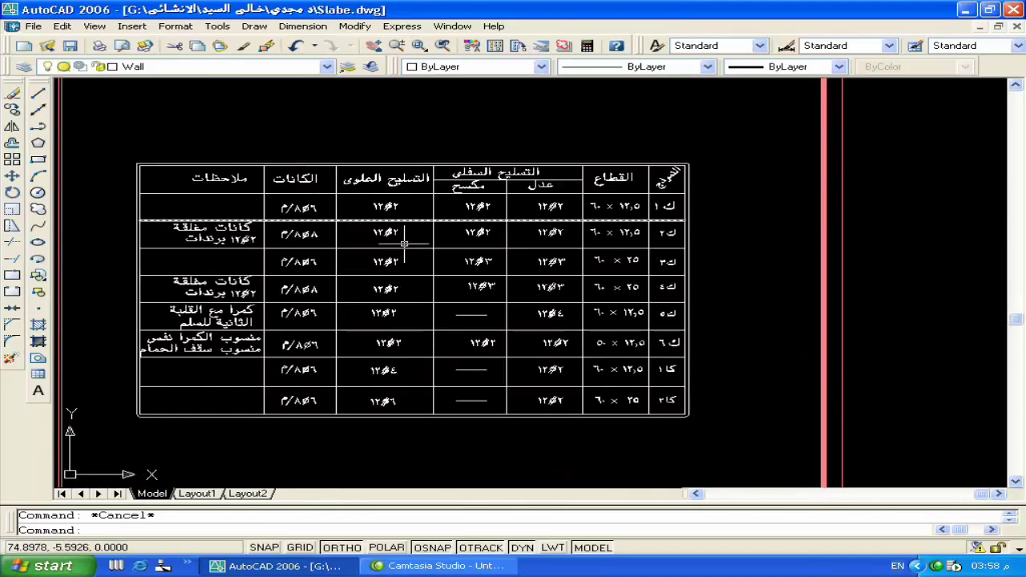
{"action": "middle_click_drag", "start_coordinate": [405, 240], "coordinate": [485, 228]}
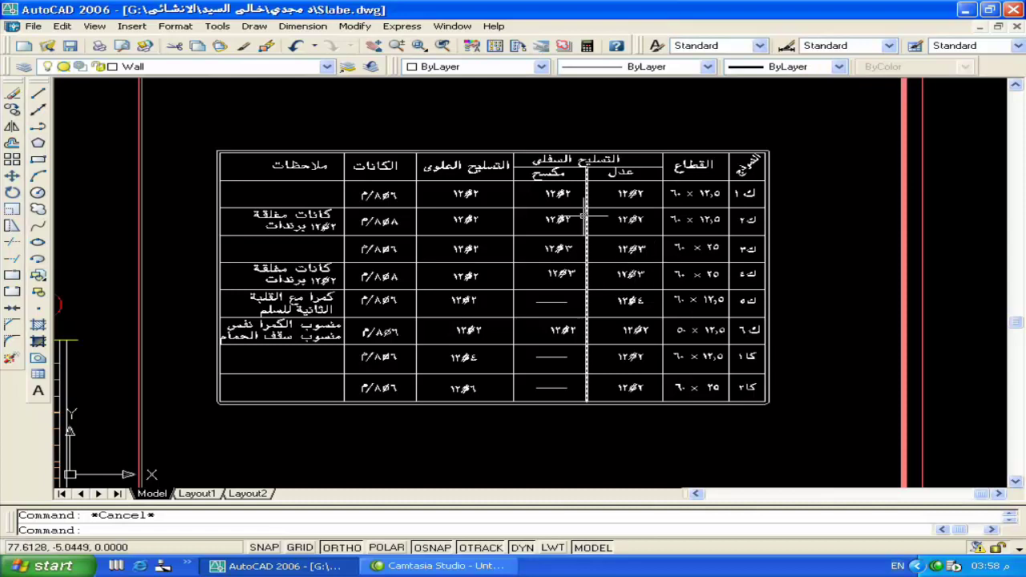
{"action": "scroll", "coordinate": [733, 160], "scroll_direction": "up", "scroll_amount": 3}
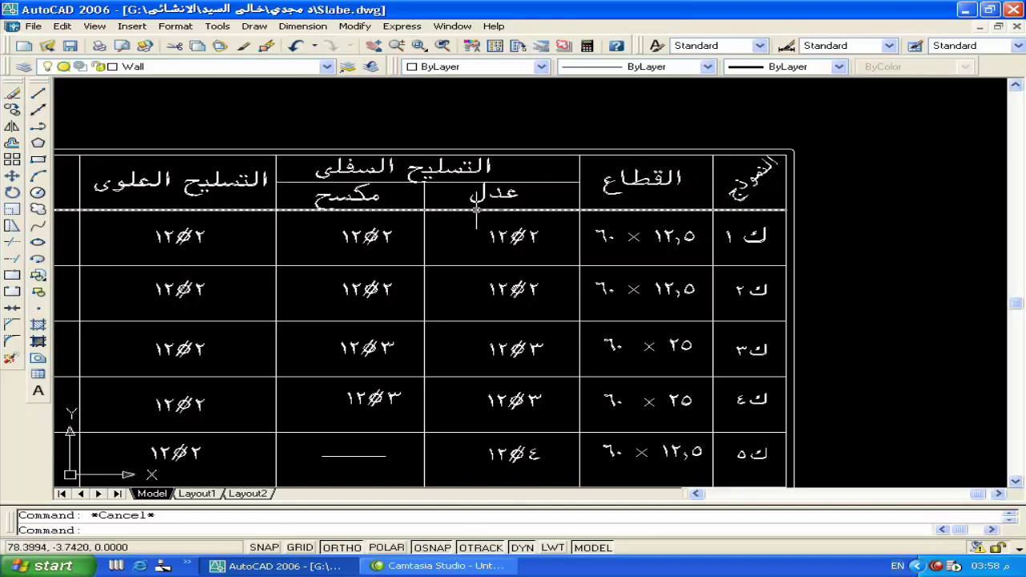
Pan left across the schedule to show the ملاحظات column and the column headings
{"action": "middle_click_drag", "start_coordinate": [481, 206], "coordinate": [571, 209]}
{"action": "middle_click_drag", "start_coordinate": [454, 193], "coordinate": [507, 192]}
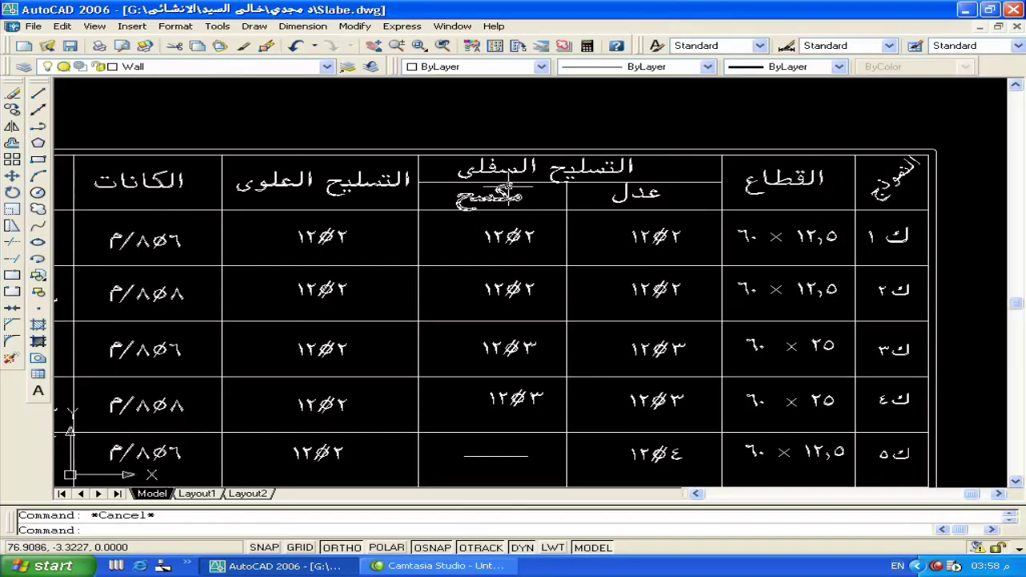
{"action": "middle_click_drag", "start_coordinate": [345, 196], "coordinate": [450, 196]}
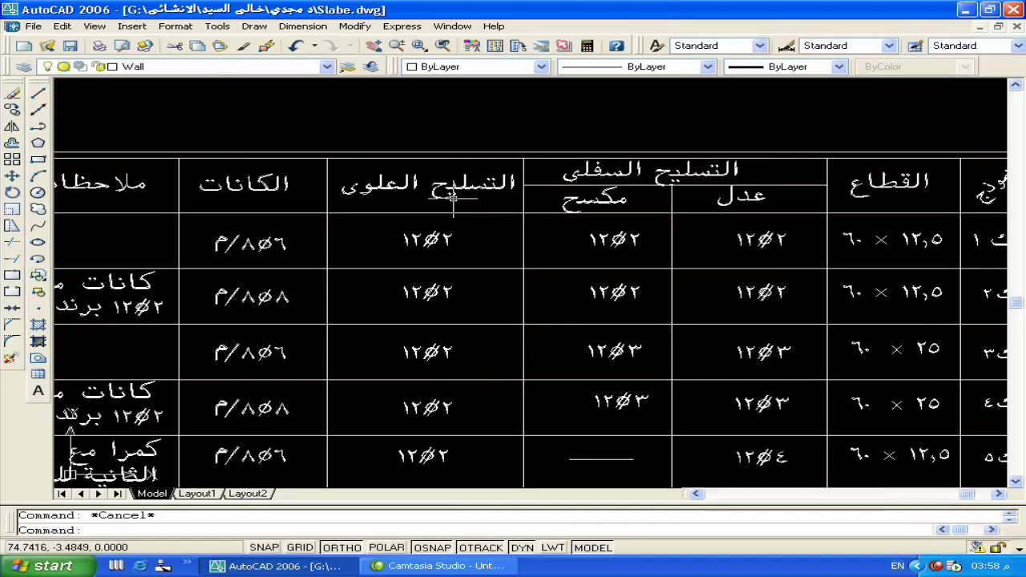
{"action": "middle_click_drag", "start_coordinate": [342, 200], "coordinate": [507, 201]}
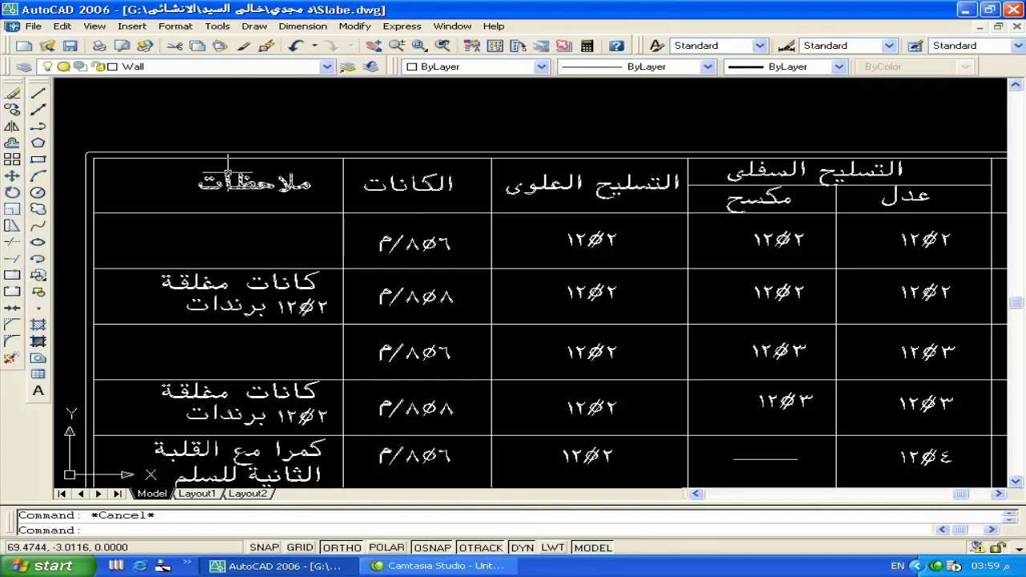
{"action": "scroll", "coordinate": [217, 170], "scroll_direction": "down", "scroll_amount": 3}
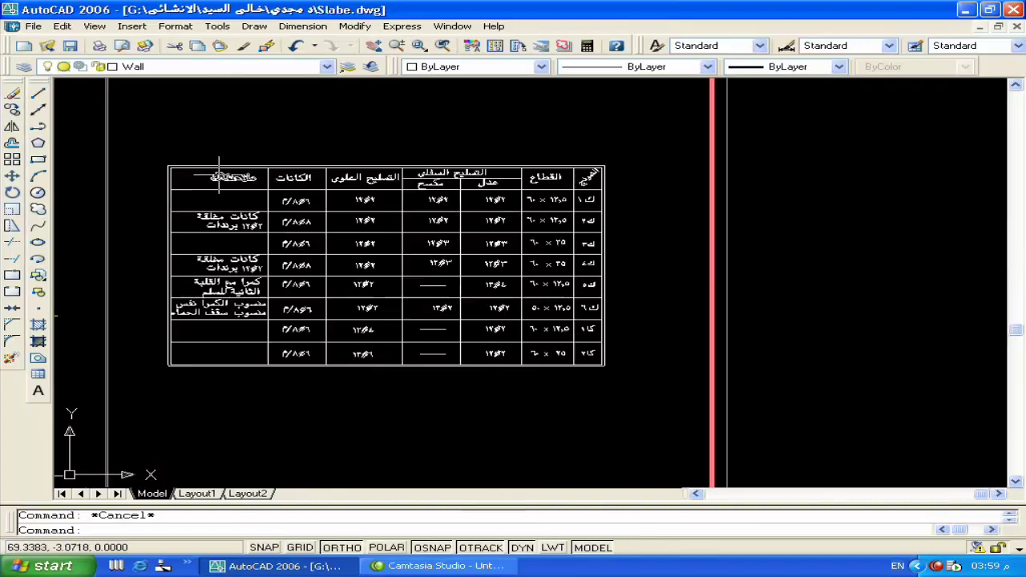
{"action": "scroll", "coordinate": [261, 258], "scroll_direction": "up", "scroll_amount": 2}
{"action": "scroll", "coordinate": [261, 258], "scroll_direction": "up", "scroll_amount": 1}
{"action": "middle_click_drag", "start_coordinate": [262, 258], "coordinate": [327, 385]}
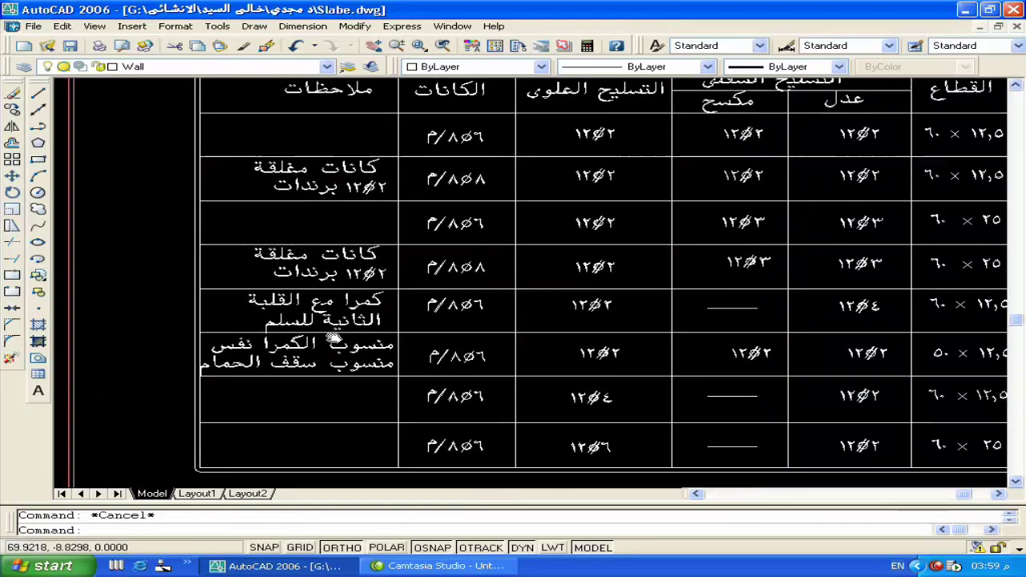
Zoom back out past the section drawing to the slab plan with sections ا-ا, ب-ب and ج-ج
{"action": "scroll", "coordinate": [385, 233], "scroll_direction": "down", "scroll_amount": 1}
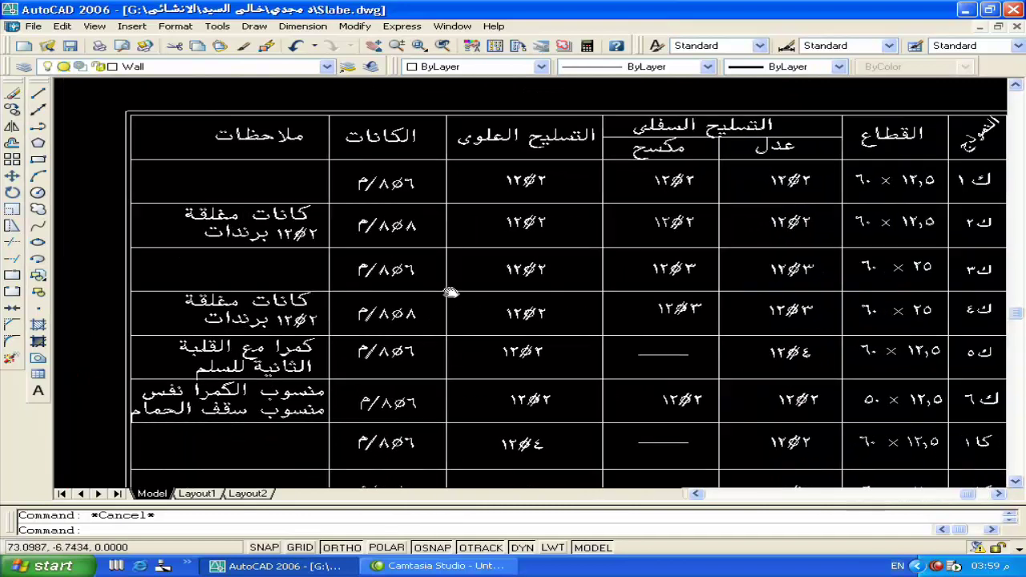
{"action": "scroll", "coordinate": [433, 281], "scroll_direction": "down", "scroll_amount": 3}
{"action": "scroll", "coordinate": [770, 258], "scroll_direction": "up", "scroll_amount": 4}
{"action": "scroll", "coordinate": [802, 245], "scroll_direction": "down", "scroll_amount": 5}
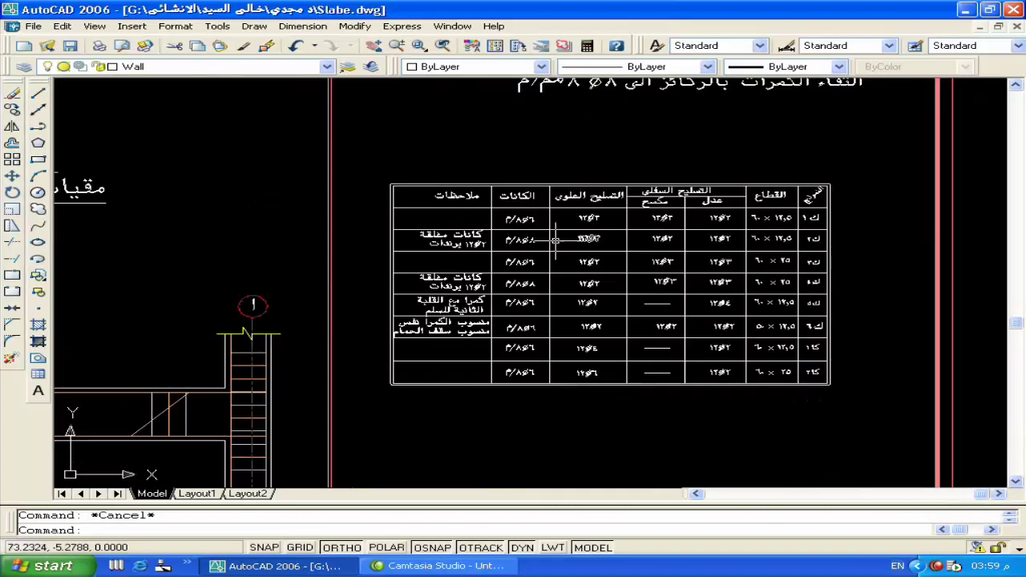
{"action": "middle_click_drag", "start_coordinate": [335, 242], "coordinate": [653, 250]}
{"action": "scroll", "coordinate": [743, 249], "scroll_direction": "up", "scroll_amount": 4}
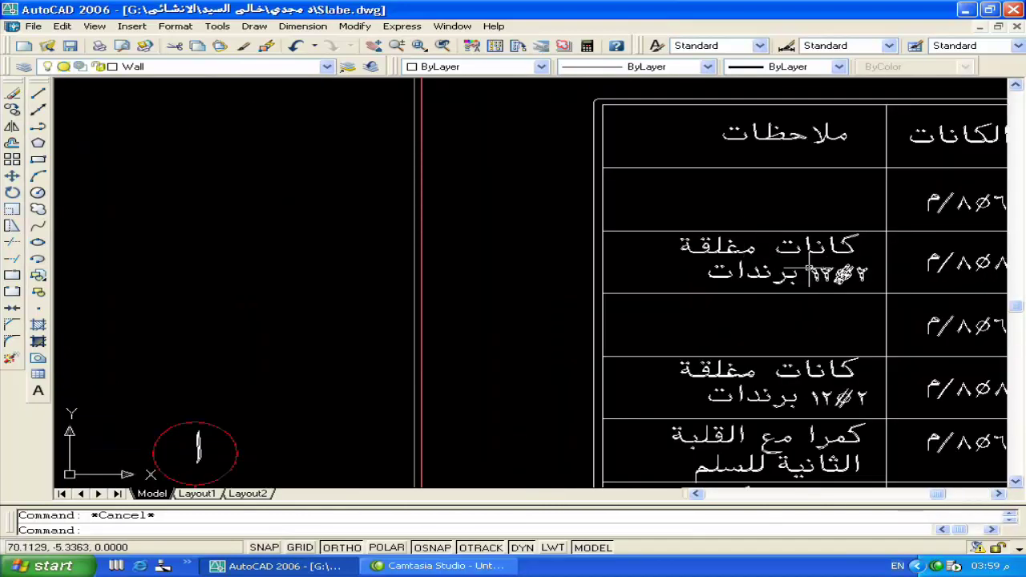
{"action": "scroll", "coordinate": [841, 273], "scroll_direction": "down", "scroll_amount": 3}
{"action": "scroll", "coordinate": [841, 272], "scroll_direction": "down", "scroll_amount": 2}
{"action": "scroll", "coordinate": [481, 264], "scroll_direction": "down", "scroll_amount": 3}
{"action": "scroll", "coordinate": [371, 266], "scroll_direction": "up", "scroll_amount": 5}
{"action": "scroll", "coordinate": [370, 267], "scroll_direction": "down", "scroll_amount": 3}
{"action": "scroll", "coordinate": [201, 300], "scroll_direction": "up", "scroll_amount": 1}
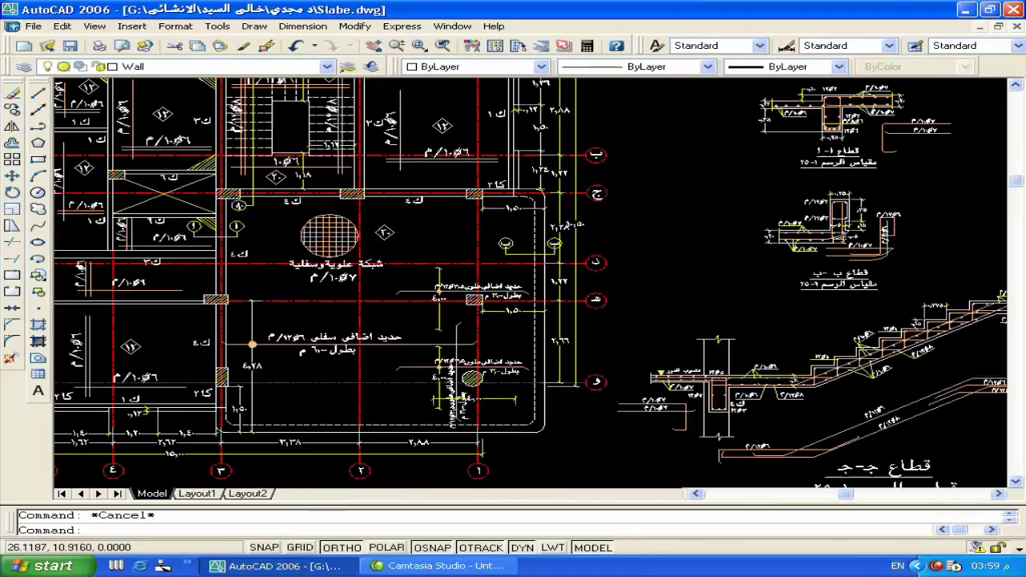
{"action": "scroll", "coordinate": [202, 300], "scroll_direction": "up", "scroll_amount": 1}
{"action": "middle_click_drag", "start_coordinate": [279, 355], "coordinate": [241, 240]}
{"action": "scroll", "coordinate": [481, 268], "scroll_direction": "down", "scroll_amount": 2}
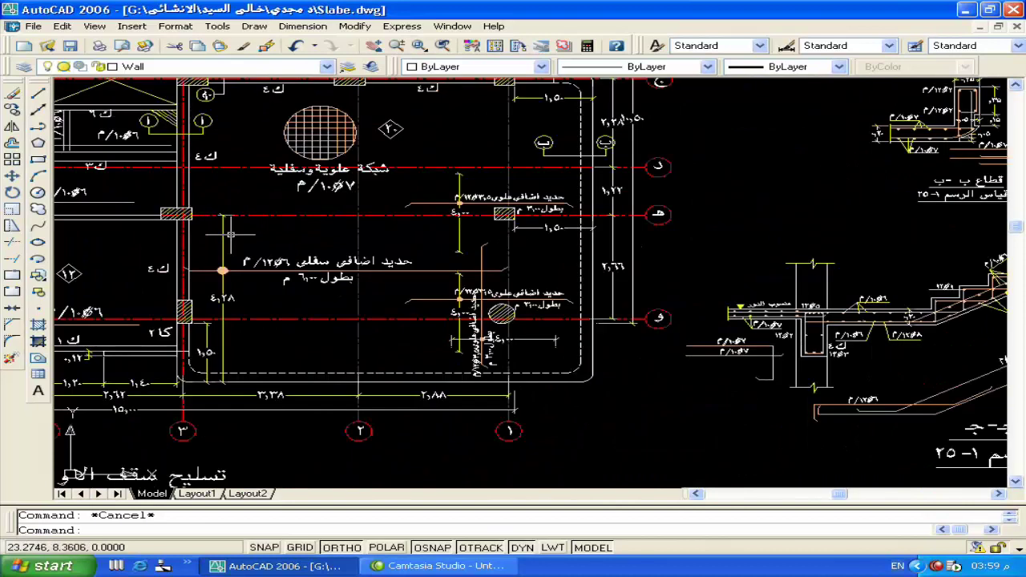
{"action": "mouse_move", "coordinate": [445, 270]}
{"action": "middle_mouse_down"}
{"action": "mouse_move", "coordinate": [429, 346]}
{"action": "mouse_move", "coordinate": [535, 419]}
{"action": "mouse_move", "coordinate": [737, 467]}
{"action": "middle_mouse_up"}
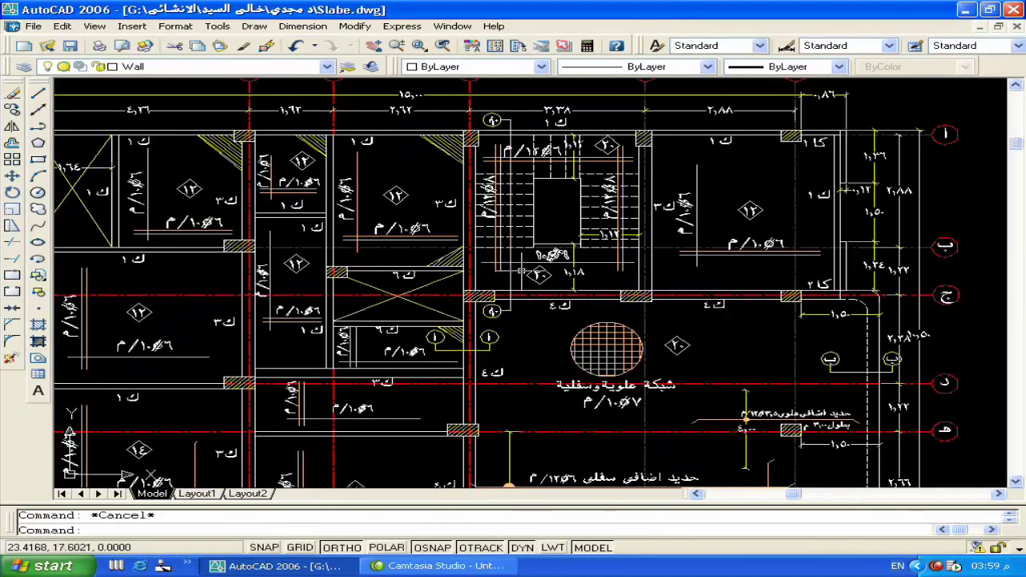
{"action": "middle_click_drag", "start_coordinate": [521, 273], "coordinate": [605, 233]}
{"action": "middle_click_drag", "start_coordinate": [344, 354], "coordinate": [421, 263]}
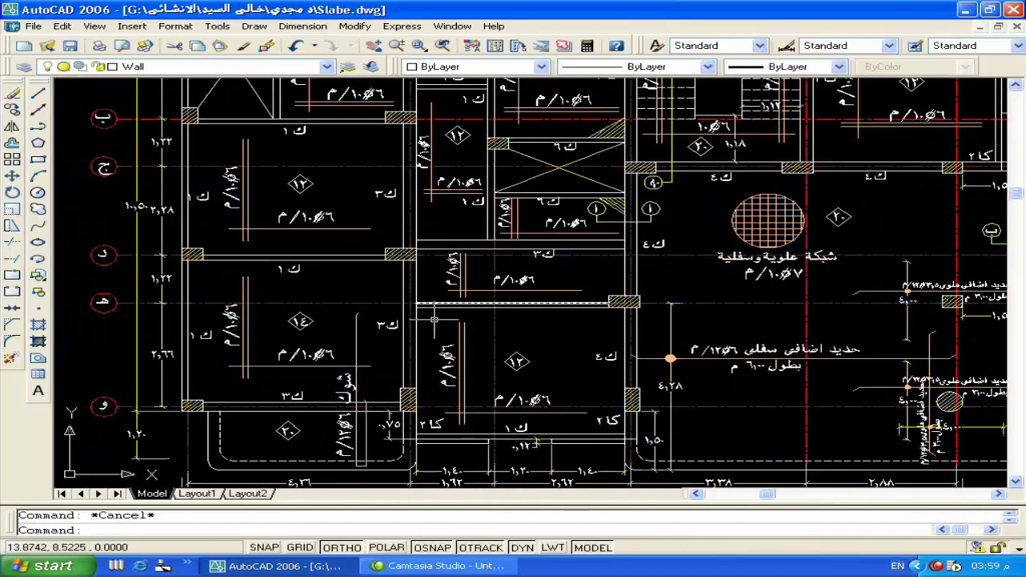
{"action": "middle_click_drag", "start_coordinate": [564, 410], "coordinate": [542, 484]}
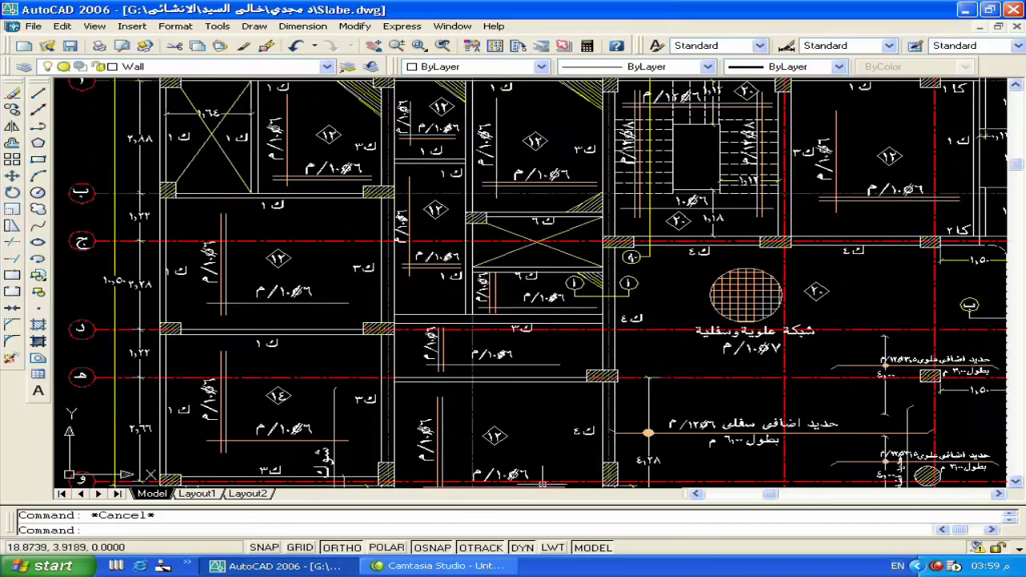
{"action": "middle_click_drag", "start_coordinate": [510, 306], "coordinate": [505, 373]}
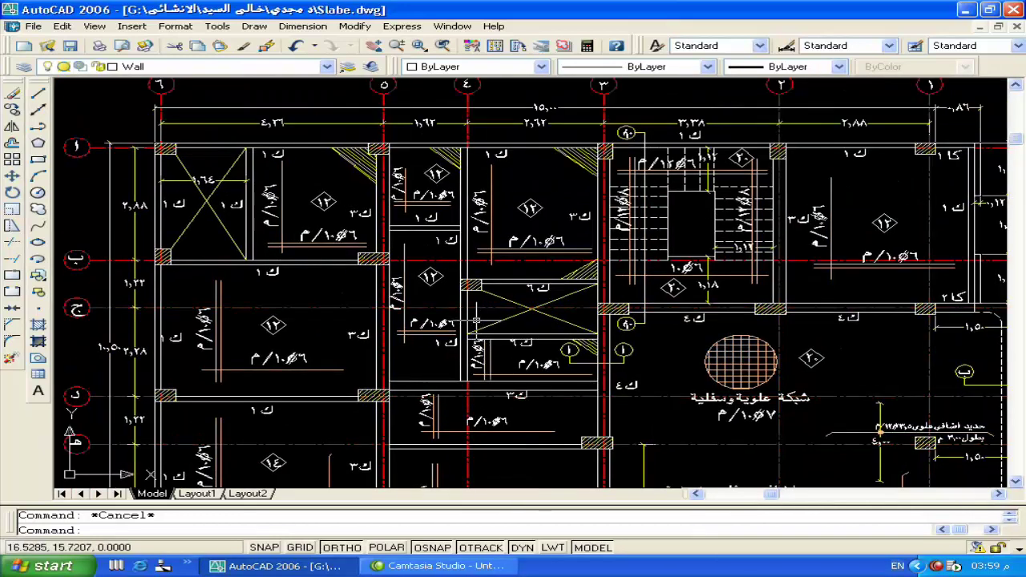
{"action": "middle_click_drag", "start_coordinate": [445, 293], "coordinate": [318, 293]}
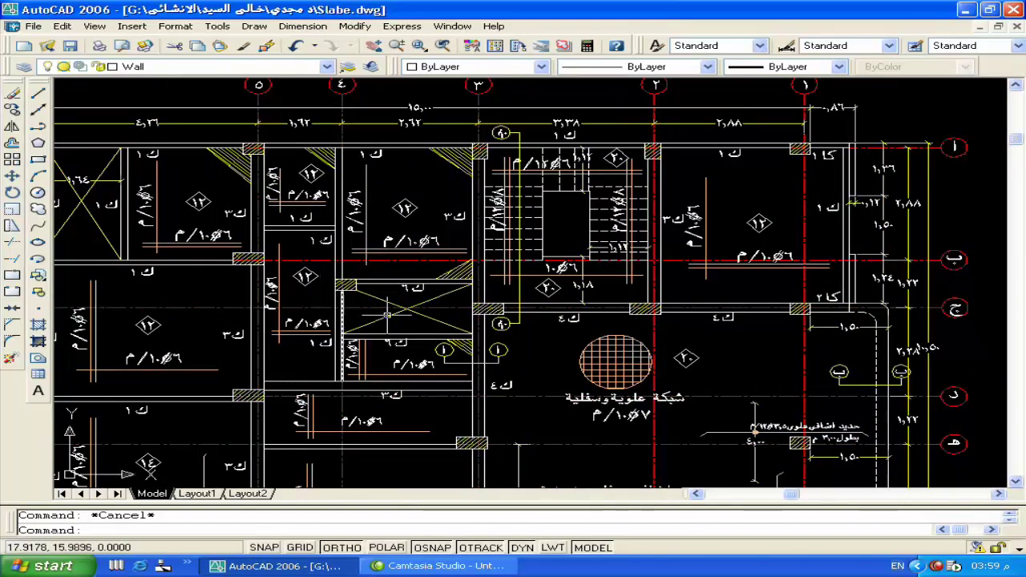
{"action": "middle_click_drag", "start_coordinate": [623, 342], "coordinate": [564, 323]}
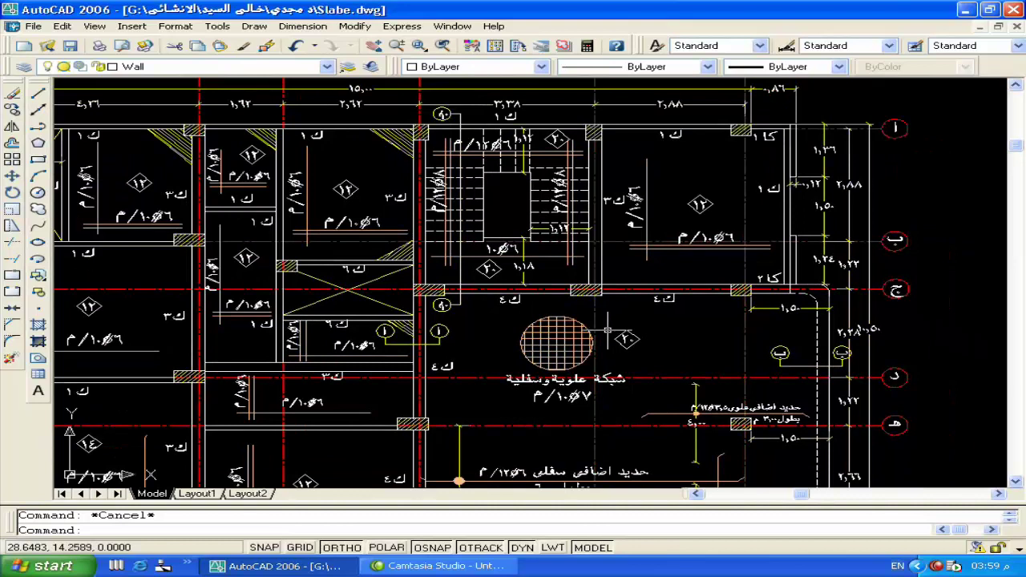
{"action": "middle_click_drag", "start_coordinate": [596, 405], "coordinate": [593, 330]}
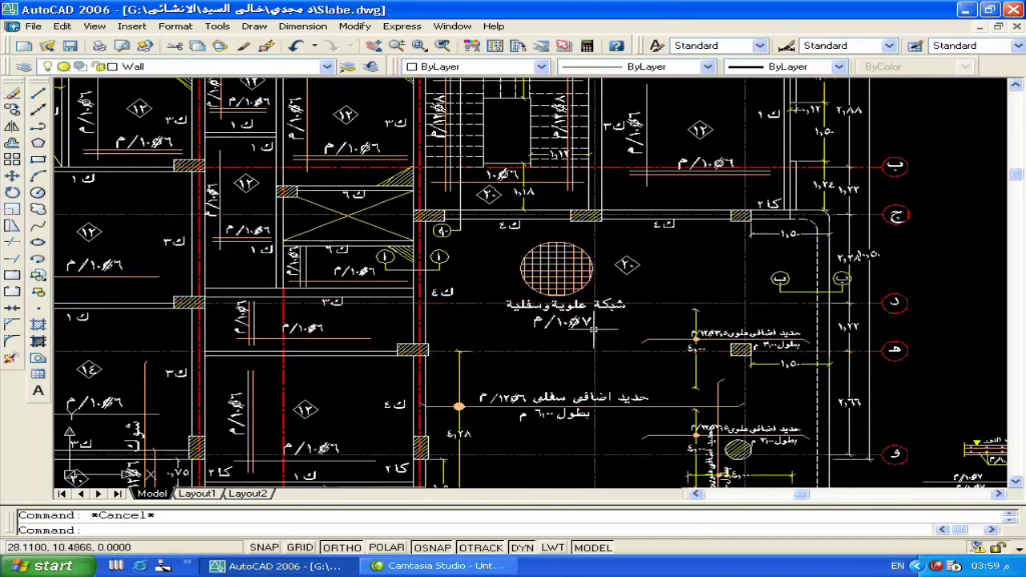
{"action": "middle_click_drag", "start_coordinate": [594, 375], "coordinate": [565, 321]}
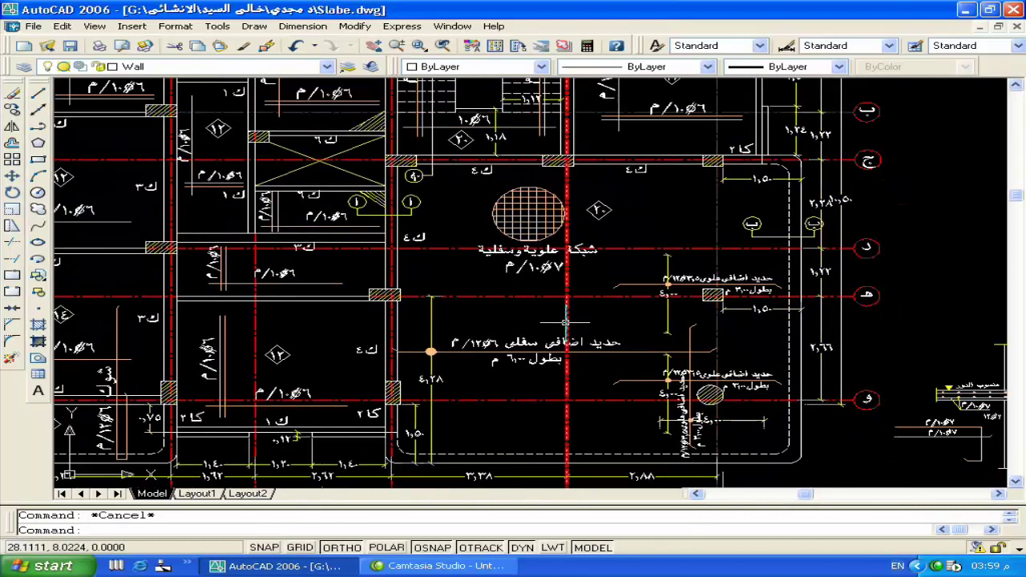
{"action": "scroll", "coordinate": [565, 329], "scroll_direction": "down", "scroll_amount": 10}
{"action": "scroll", "coordinate": [789, 449], "scroll_direction": "up", "scroll_amount": 3}
{"action": "scroll", "coordinate": [869, 425], "scroll_direction": "up", "scroll_amount": 6}
{"action": "middle_click_drag", "start_coordinate": [654, 475], "coordinate": [647, 388]}
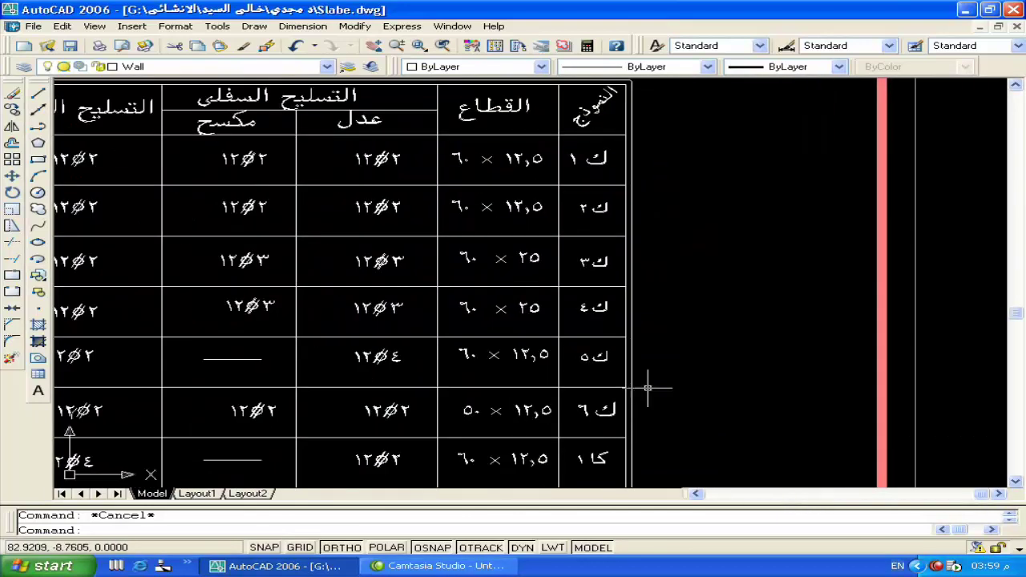
{"action": "scroll", "coordinate": [647, 388], "scroll_direction": "down", "scroll_amount": 2}
{"action": "scroll", "coordinate": [267, 299], "scroll_direction": "down", "scroll_amount": 2}
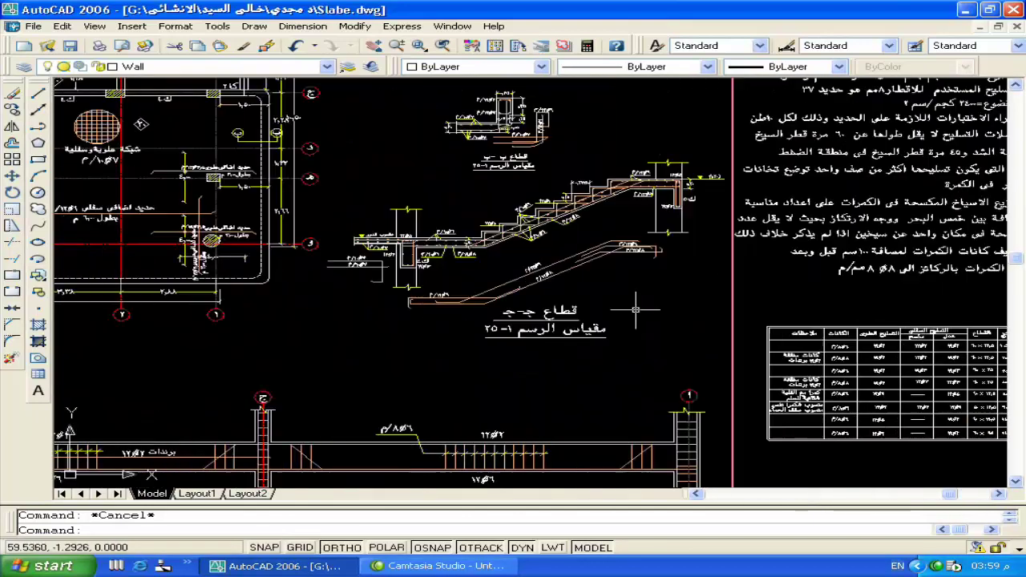
{"action": "scroll", "coordinate": [340, 185], "scroll_direction": "down", "scroll_amount": 2}
{"action": "scroll", "coordinate": [341, 184], "scroll_direction": "up", "scroll_amount": 1}
{"action": "scroll", "coordinate": [340, 193], "scroll_direction": "up", "scroll_amount": 2}
{"action": "scroll", "coordinate": [339, 209], "scroll_direction": "up", "scroll_amount": 2}
{"action": "scroll", "coordinate": [338, 222], "scroll_direction": "down", "scroll_amount": 1}
{"action": "middle_click_drag", "start_coordinate": [338, 222], "coordinate": [445, 250]}
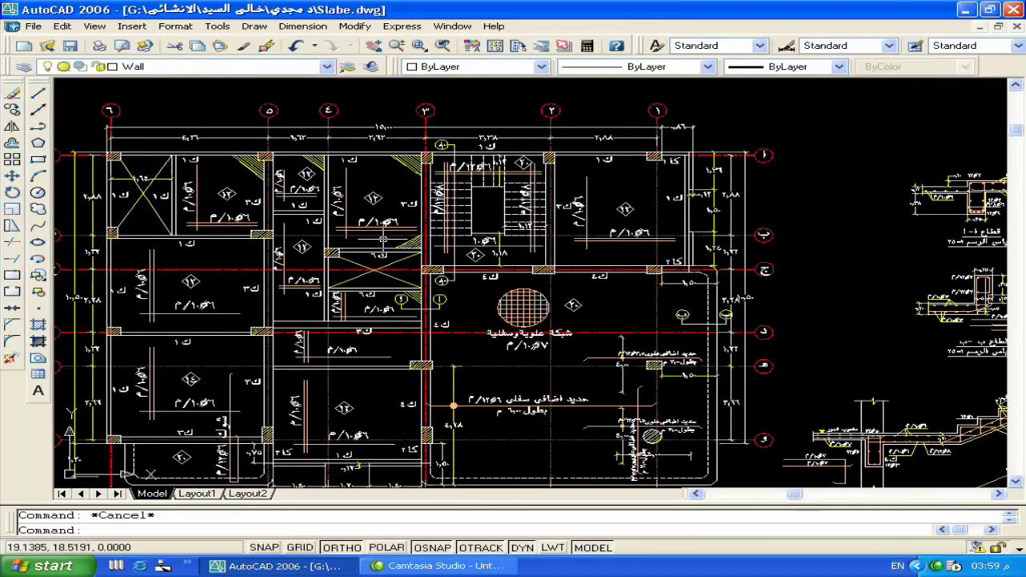
{"action": "scroll", "coordinate": [436, 282], "scroll_direction": "up", "scroll_amount": 1}
{"action": "mouse_move", "coordinate": [437, 330]}
{"action": "middle_mouse_down"}
{"action": "mouse_move", "coordinate": [489, 290]}
{"action": "mouse_move", "coordinate": [503, 401]}
{"action": "middle_mouse_up"}
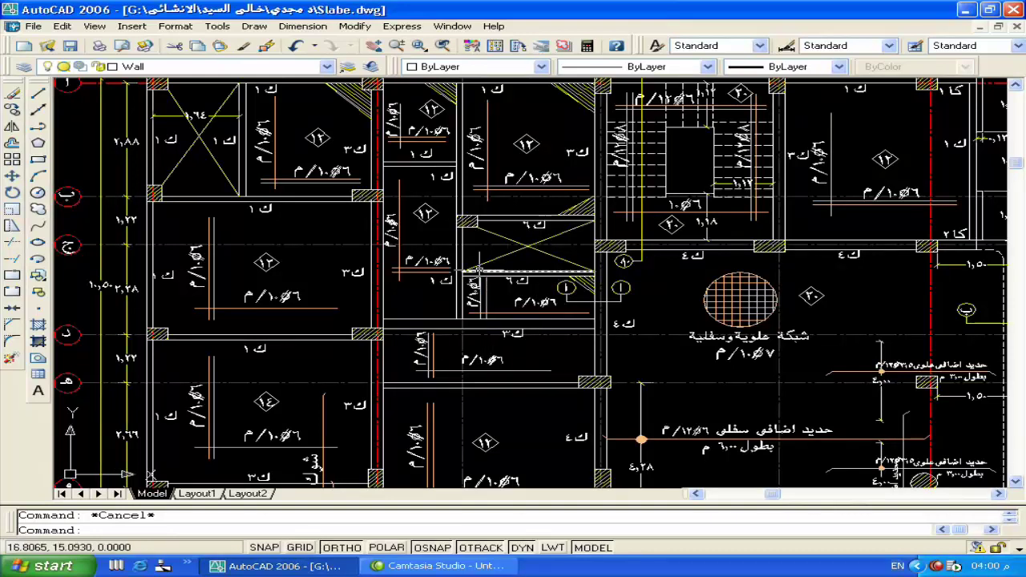
Pan across the slab plan's right edge and lower grid bubbles down to the stair section
{"action": "middle_click_drag", "start_coordinate": [441, 176], "coordinate": [389, 232]}
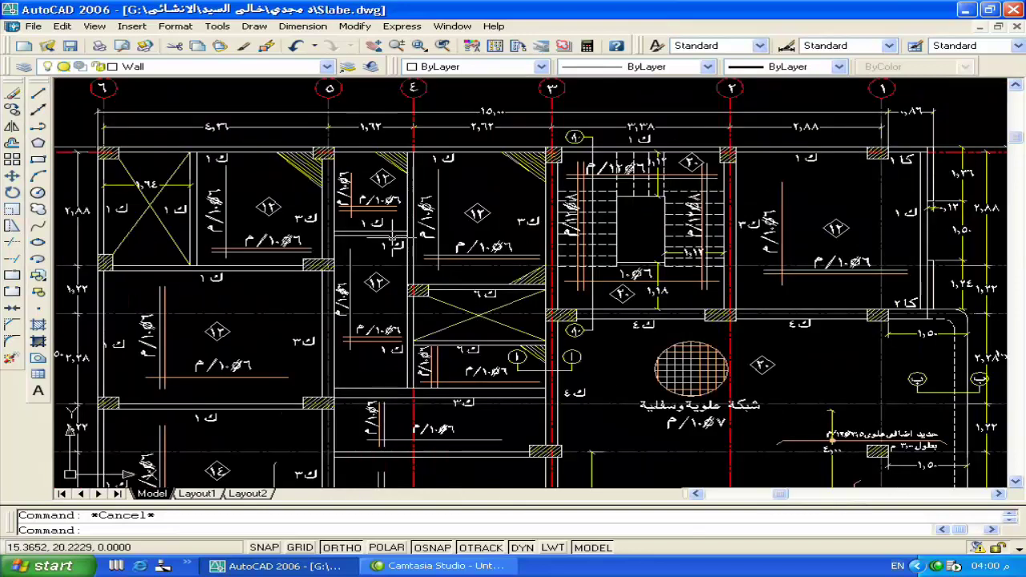
{"action": "middle_click_drag", "start_coordinate": [619, 328], "coordinate": [407, 284]}
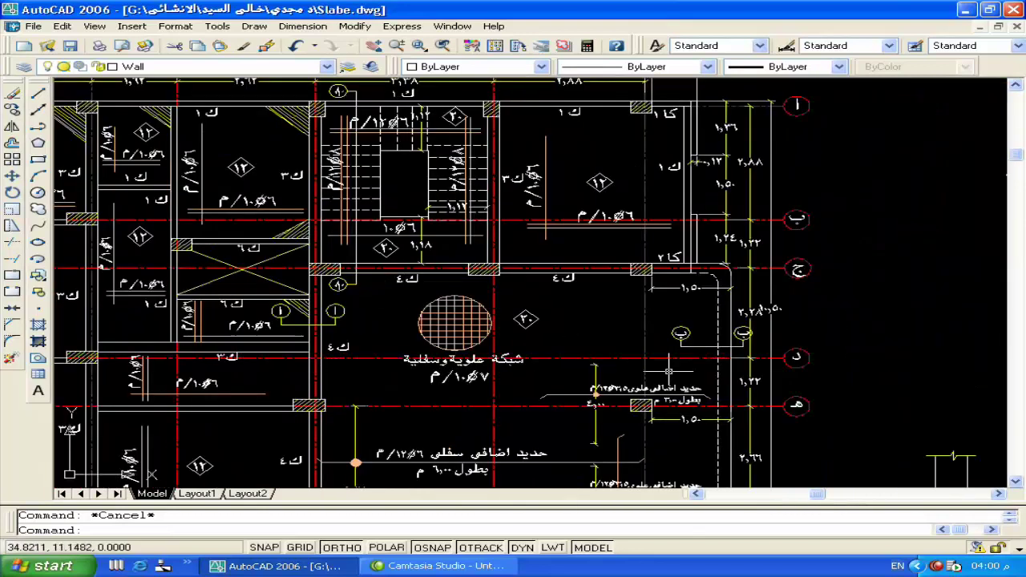
{"action": "middle_click_drag", "start_coordinate": [669, 371], "coordinate": [631, 369]}
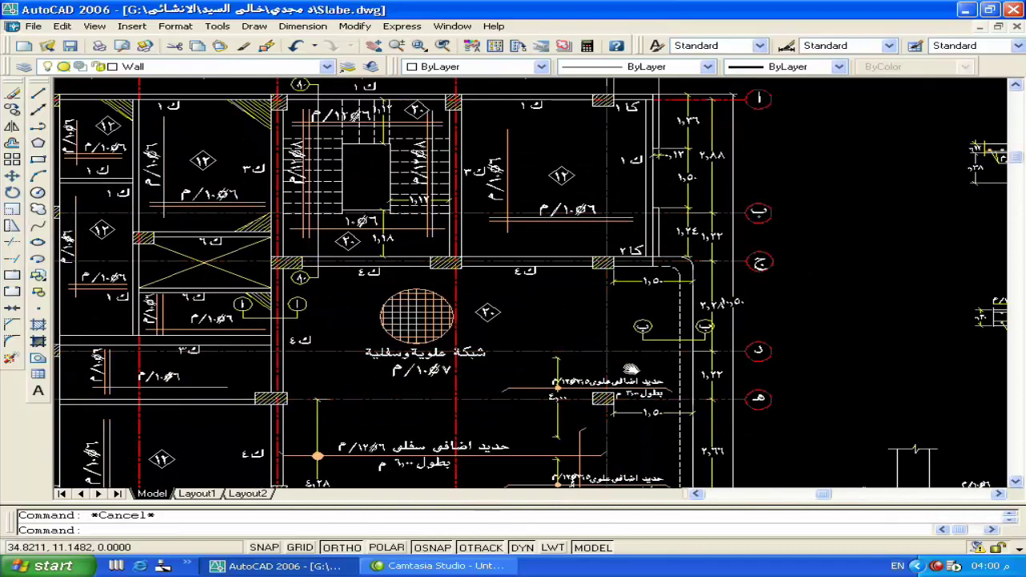
{"action": "middle_click_drag", "start_coordinate": [588, 417], "coordinate": [593, 337]}
{"action": "middle_click_drag", "start_coordinate": [609, 452], "coordinate": [611, 270]}
{"action": "scroll", "coordinate": [561, 321], "scroll_direction": "down", "scroll_amount": 2}
{"action": "middle_click_drag", "start_coordinate": [561, 320], "coordinate": [533, 296]}
Zoom in on the beam schedule rows, then pull back to see the whole schedule
{"action": "middle_click_drag", "start_coordinate": [881, 384], "coordinate": [275, 204]}
{"action": "middle_click_drag", "start_coordinate": [785, 337], "coordinate": [683, 299]}
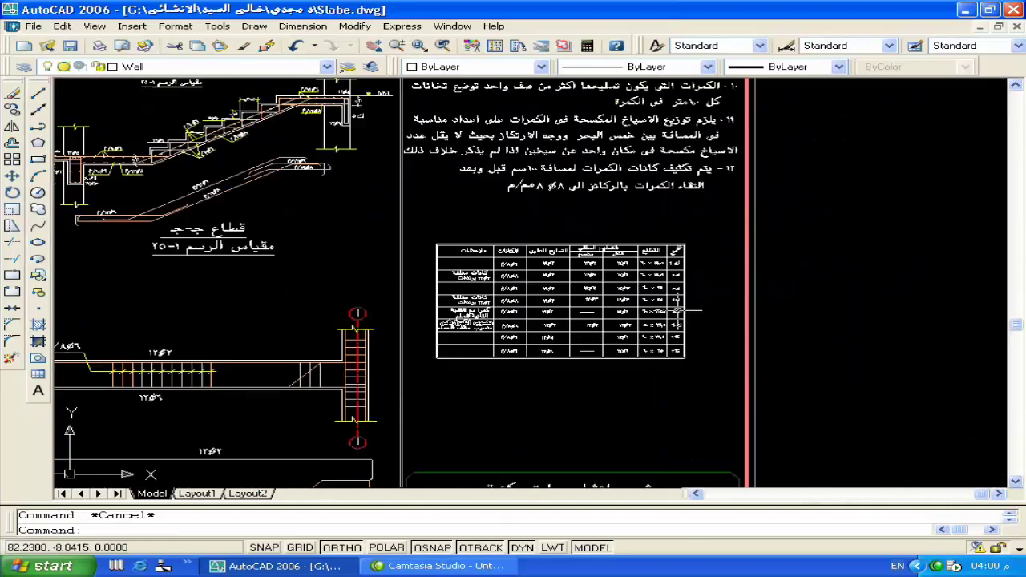
{"action": "scroll", "coordinate": [680, 302], "scroll_direction": "up", "scroll_amount": 5}
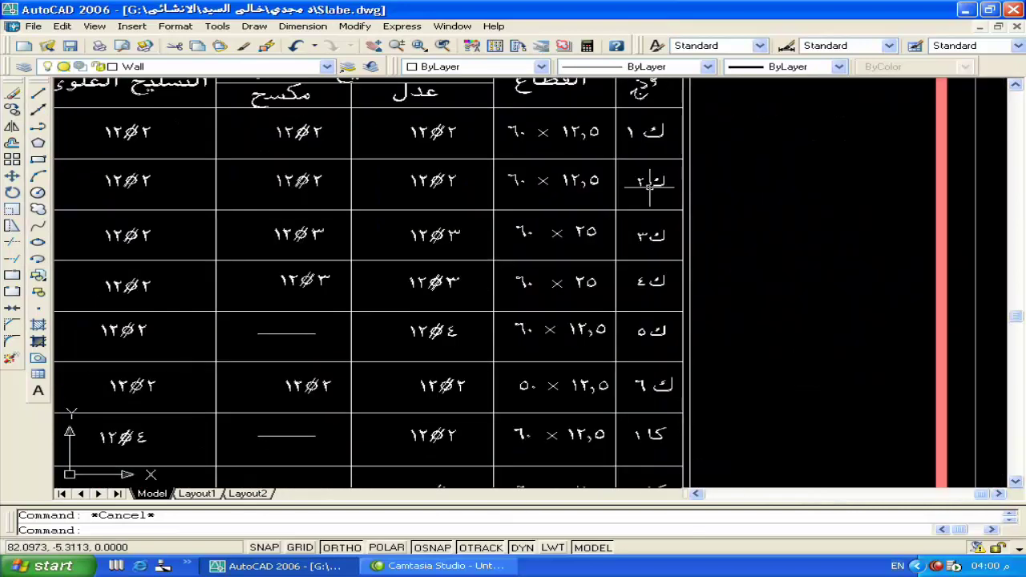
{"action": "middle_click_drag", "start_coordinate": [660, 238], "coordinate": [877, 238]}
{"action": "scroll", "coordinate": [898, 235], "scroll_direction": "down", "scroll_amount": 1}
{"action": "scroll", "coordinate": [899, 241], "scroll_direction": "down", "scroll_amount": 1}
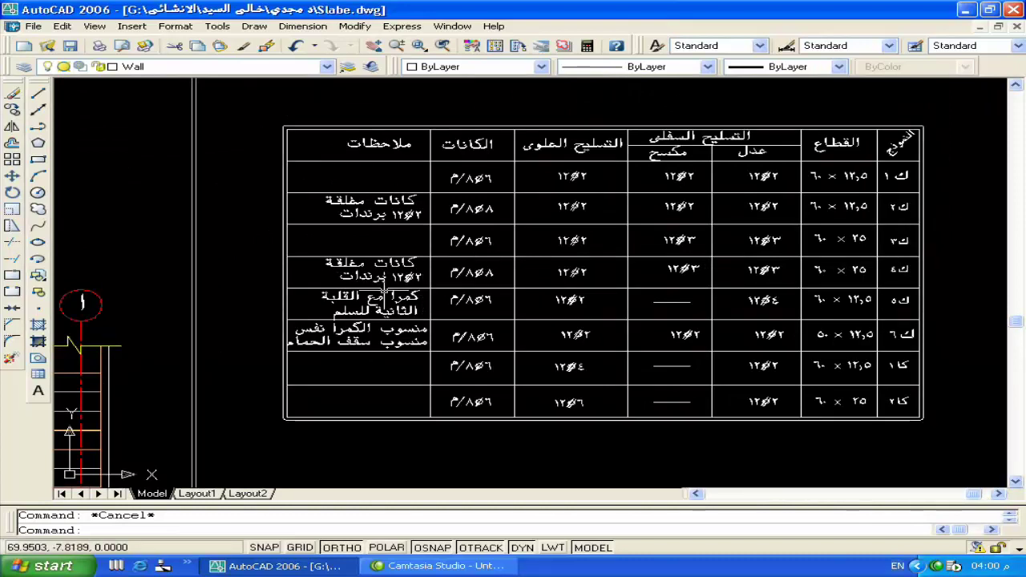
{"action": "scroll", "coordinate": [500, 294], "scroll_direction": "down", "scroll_amount": 2}
Frame the first-floor slab plan with its top grid axes, then show the full sheet
{"action": "middle_click_drag", "start_coordinate": [240, 280], "coordinate": [448, 280]}
{"action": "scroll", "coordinate": [218, 264], "scroll_direction": "up", "scroll_amount": 2}
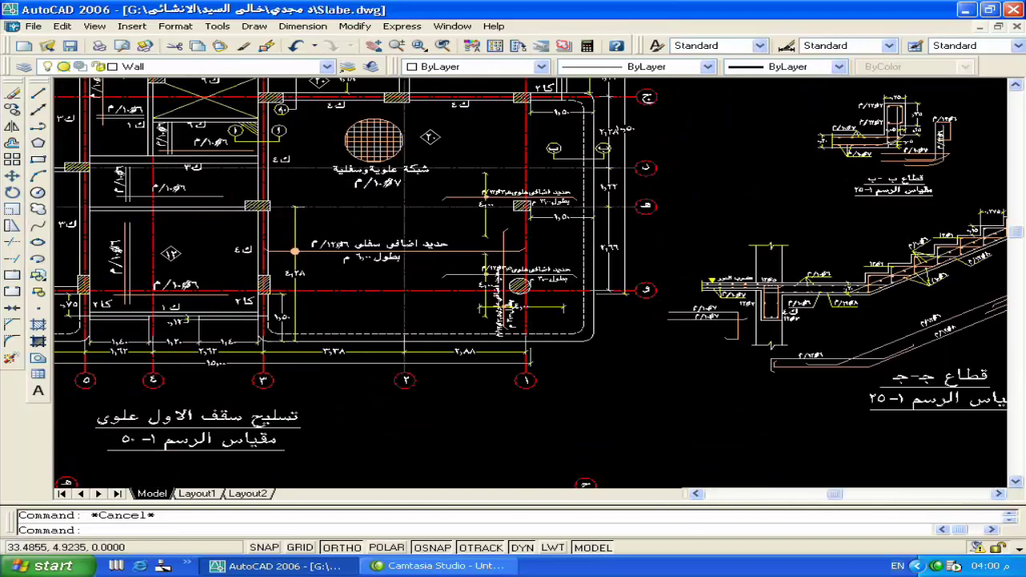
{"action": "scroll", "coordinate": [218, 264], "scroll_direction": "up", "scroll_amount": 1}
{"action": "middle_click_drag", "start_coordinate": [201, 250], "coordinate": [201, 185]}
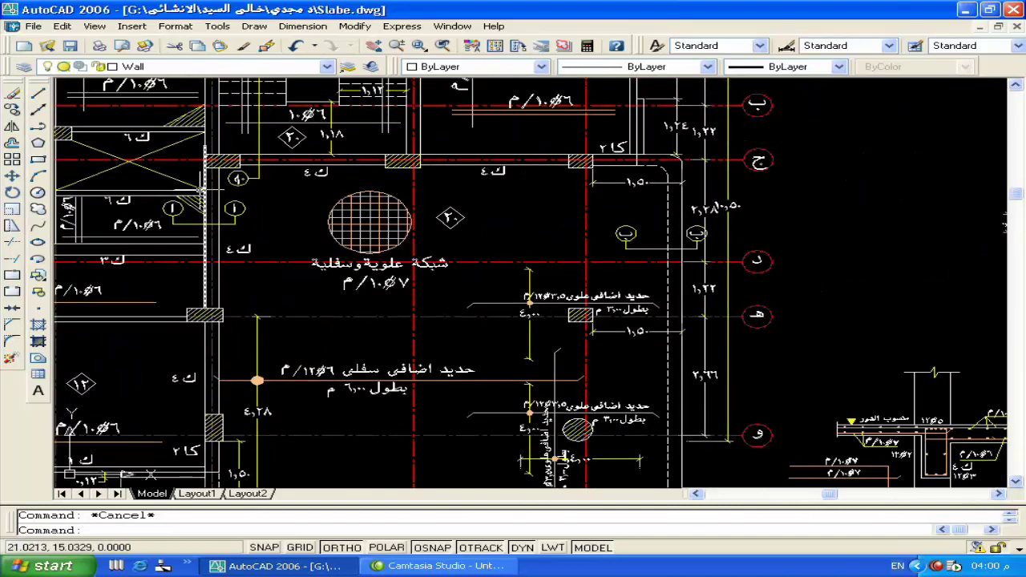
{"action": "middle_click_drag", "start_coordinate": [232, 381], "coordinate": [260, 321]}
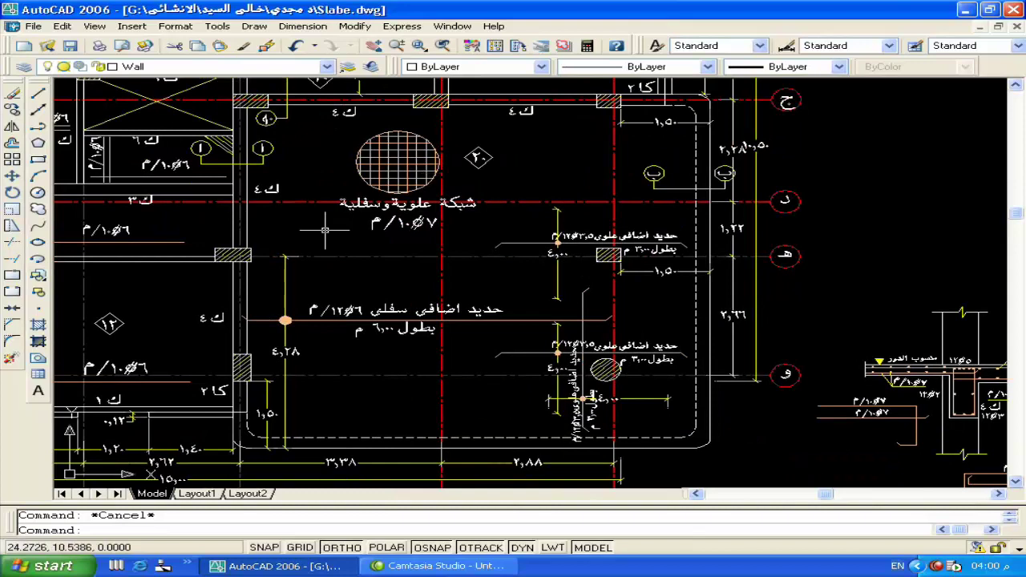
{"action": "scroll", "coordinate": [325, 230], "scroll_direction": "down", "scroll_amount": 3}
{"action": "middle_click_drag", "start_coordinate": [272, 277], "coordinate": [526, 313]}
{"action": "scroll", "coordinate": [526, 313], "scroll_direction": "up", "scroll_amount": 2}
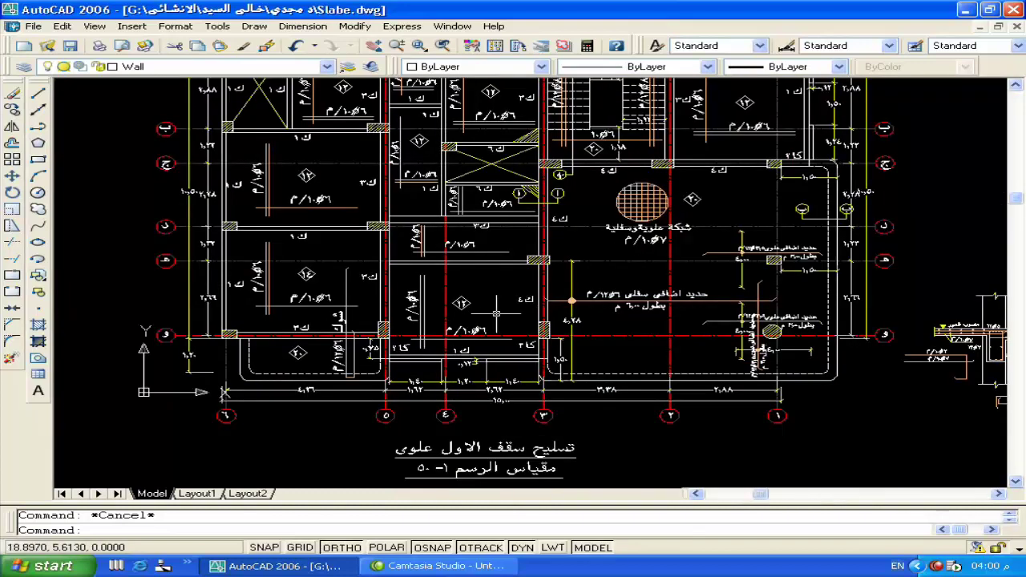
{"action": "middle_click_drag", "start_coordinate": [429, 172], "coordinate": [392, 290]}
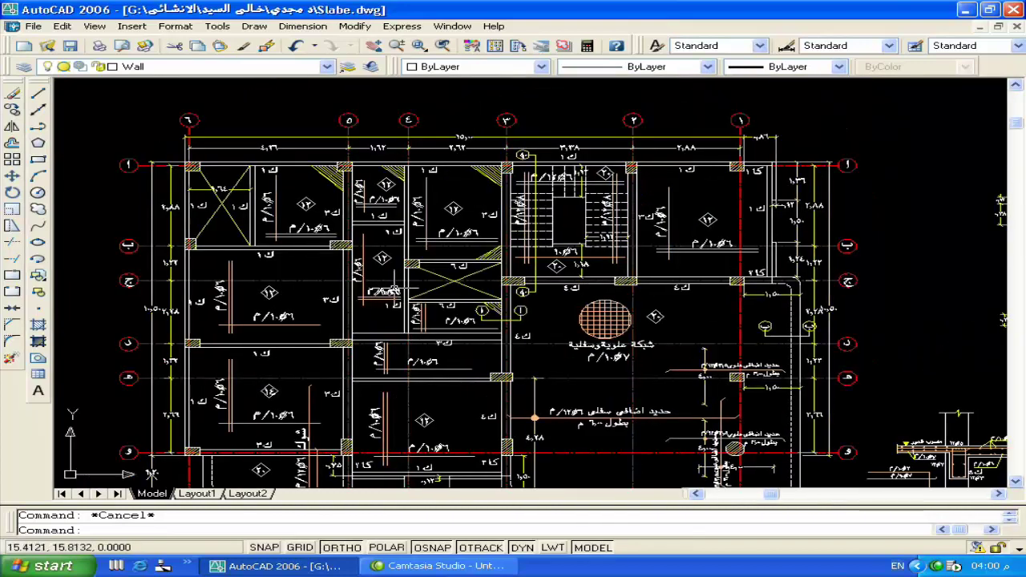
{"action": "scroll", "coordinate": [392, 290], "scroll_direction": "down", "scroll_amount": 5}
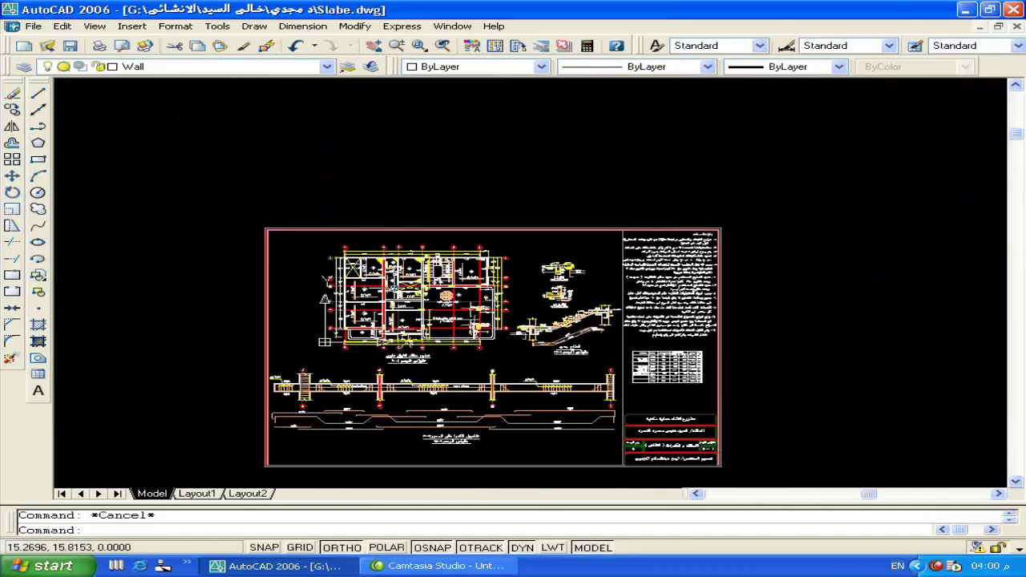
{"action": "scroll", "coordinate": [465, 337], "scroll_direction": "up", "scroll_amount": 1}
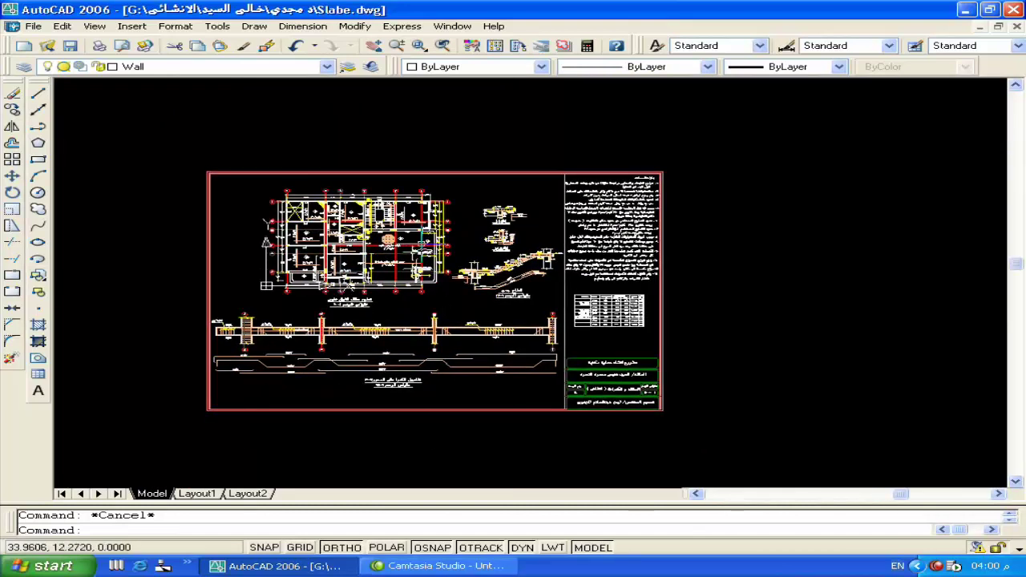
Open Slabe2.dwg and pan onto the lower-middle panels of the ground-floor slab plan
{"action": "left_click", "coordinate": [47, 46]}
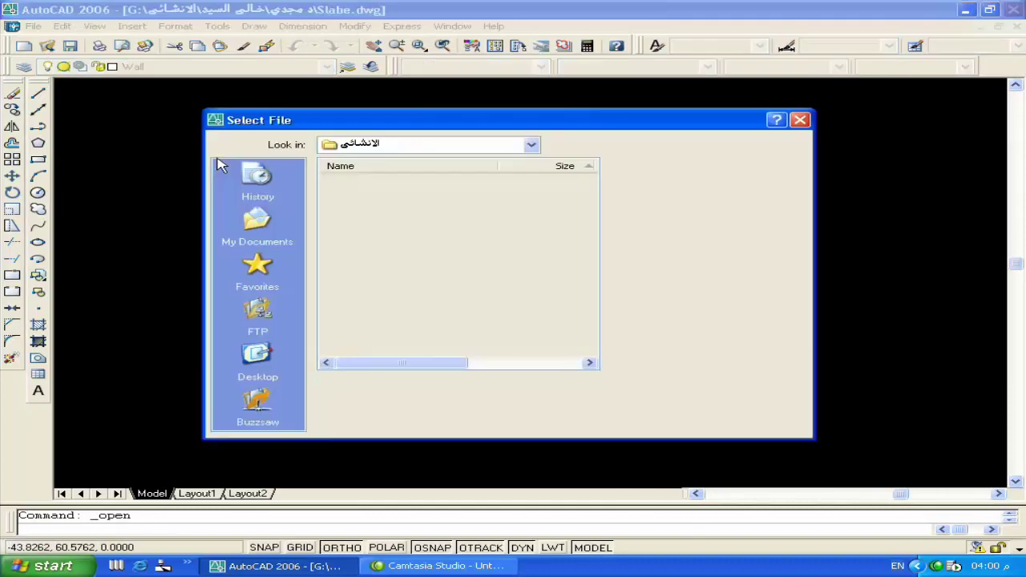
{"action": "double_click", "coordinate": [364, 205]}
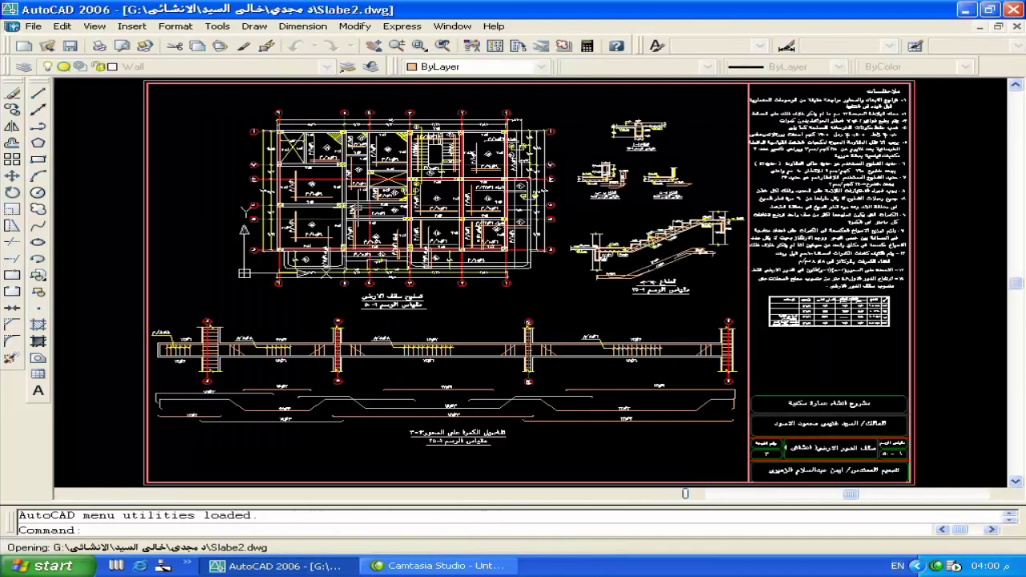
{"action": "scroll", "coordinate": [468, 210], "scroll_direction": "up", "scroll_amount": 5}
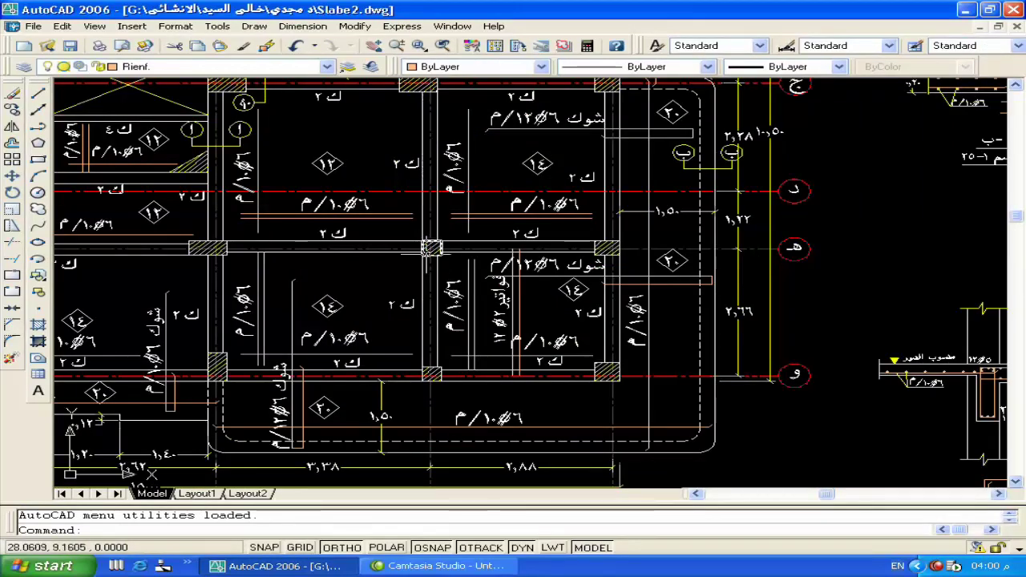
{"action": "middle_click_drag", "start_coordinate": [398, 292], "coordinate": [437, 291]}
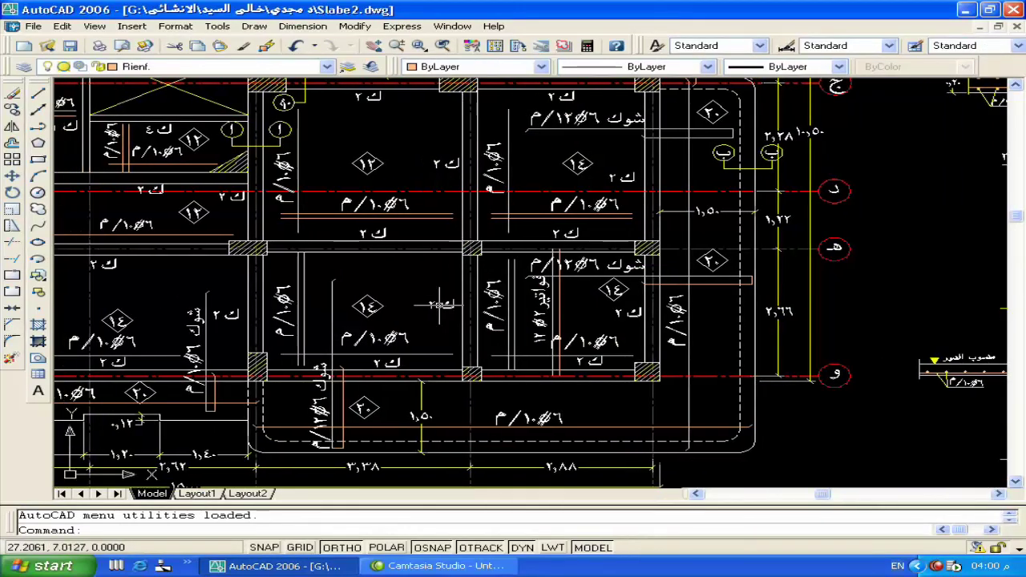
{"action": "middle_click_drag", "start_coordinate": [255, 238], "coordinate": [241, 282]}
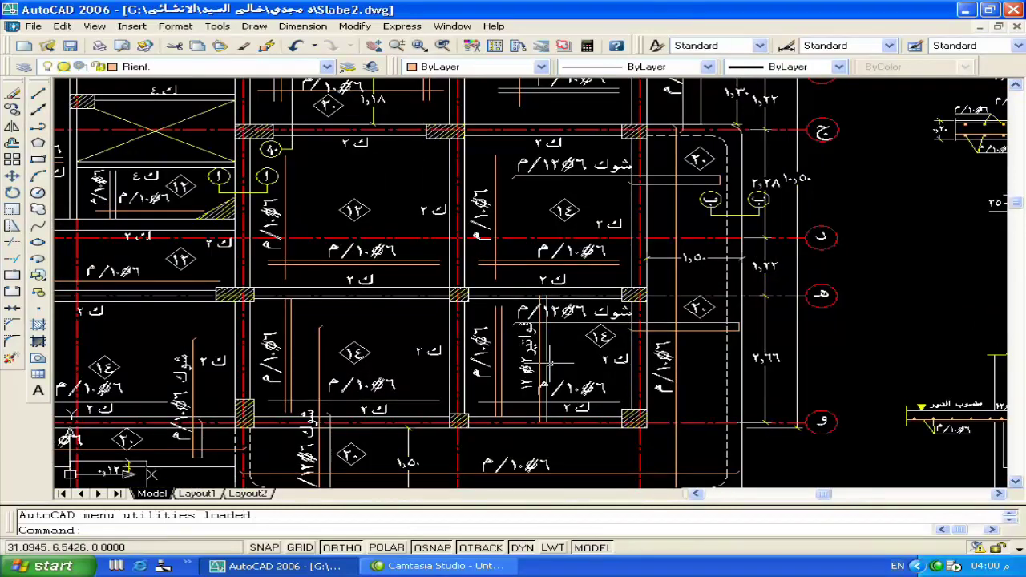
Zoom in and out across the ground-floor slab plan, then minimize AutoCAD to the desktop
{"action": "scroll", "coordinate": [625, 249], "scroll_direction": "down", "scroll_amount": 1}
{"action": "scroll", "coordinate": [659, 243], "scroll_direction": "down", "scroll_amount": 1}
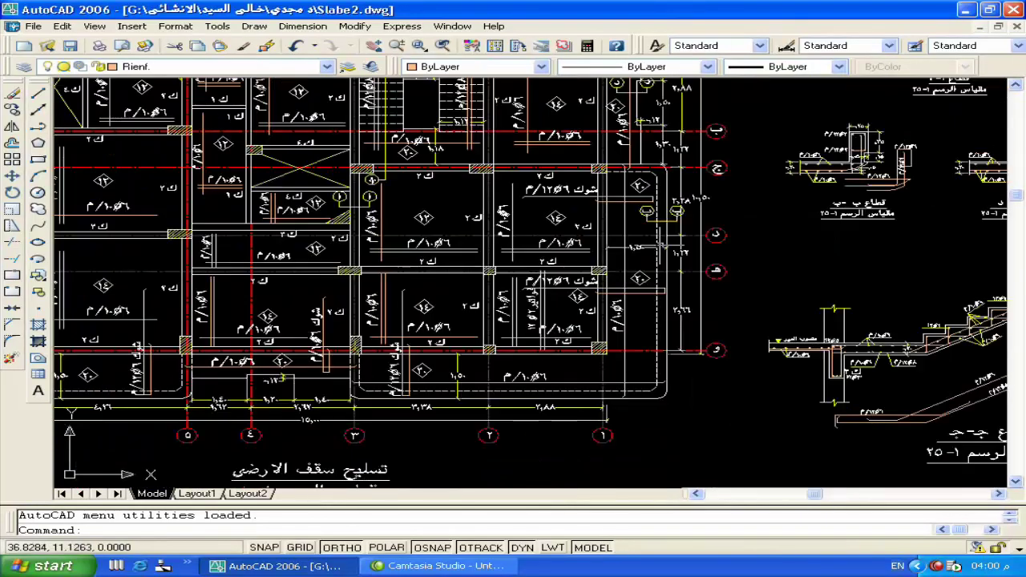
{"action": "scroll", "coordinate": [646, 237], "scroll_direction": "down", "scroll_amount": 4}
{"action": "scroll", "coordinate": [537, 185], "scroll_direction": "up", "scroll_amount": 1}
{"action": "scroll", "coordinate": [497, 182], "scroll_direction": "up", "scroll_amount": 1}
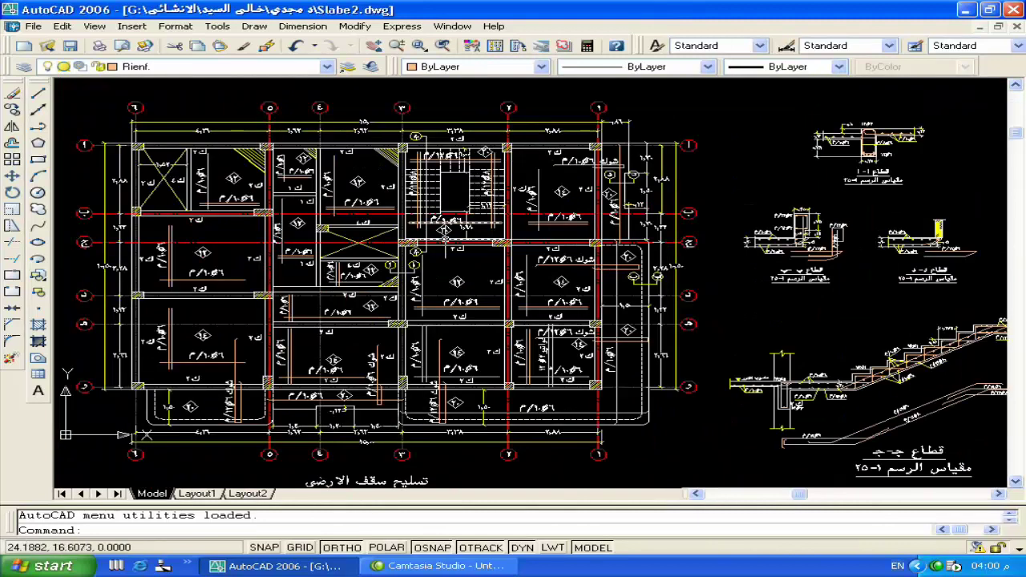
{"action": "scroll", "coordinate": [465, 181], "scroll_direction": "up", "scroll_amount": 1}
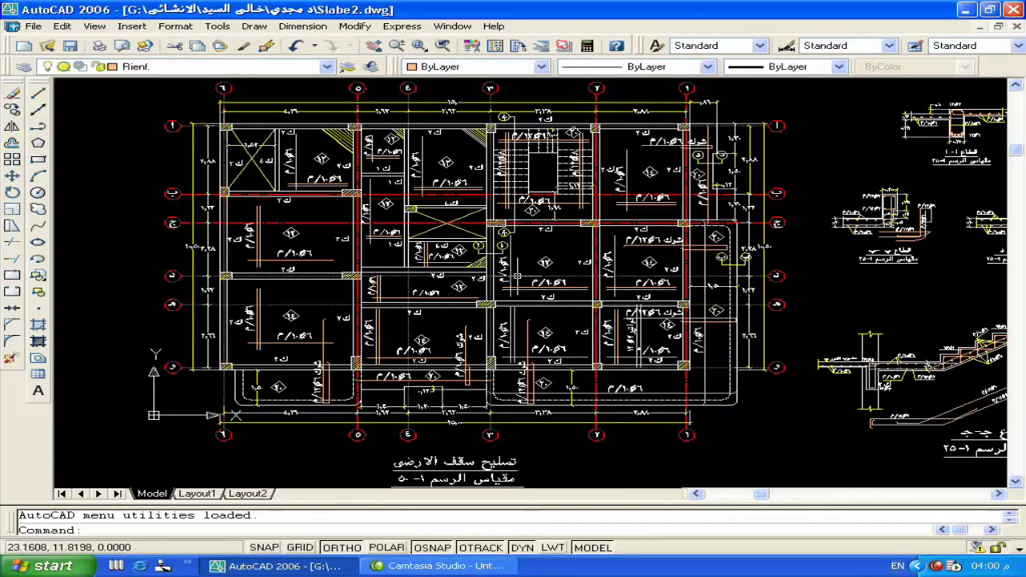
{"action": "scroll", "coordinate": [545, 435], "scroll_direction": "down", "scroll_amount": 1}
{"action": "scroll", "coordinate": [529, 336], "scroll_direction": "down", "scroll_amount": 1}
{"action": "scroll", "coordinate": [526, 316], "scroll_direction": "down", "scroll_amount": 1}
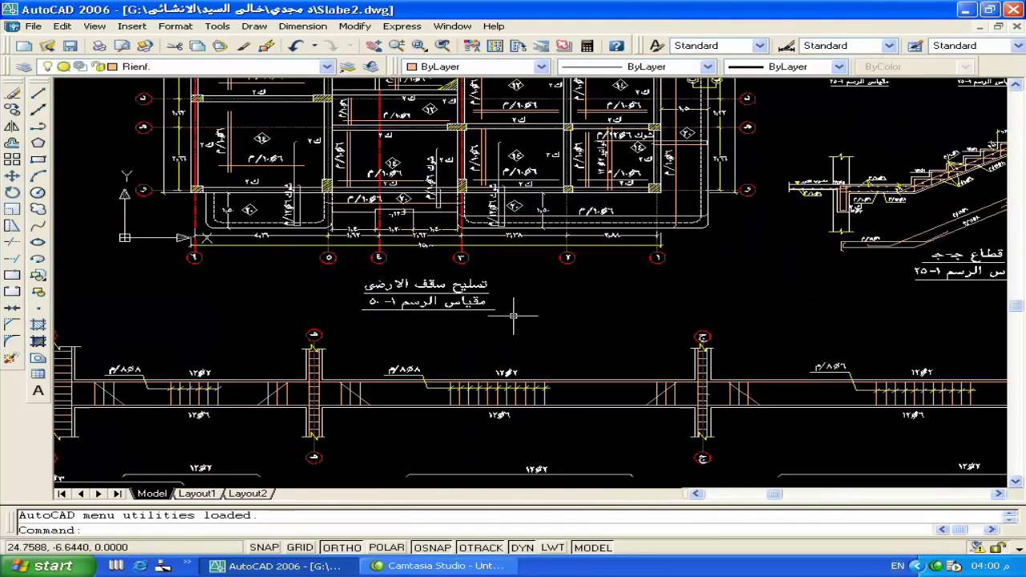
{"action": "scroll", "coordinate": [695, 330], "scroll_direction": "down", "scroll_amount": 1}
{"action": "middle_click_drag", "start_coordinate": [696, 330], "coordinate": [518, 322]}
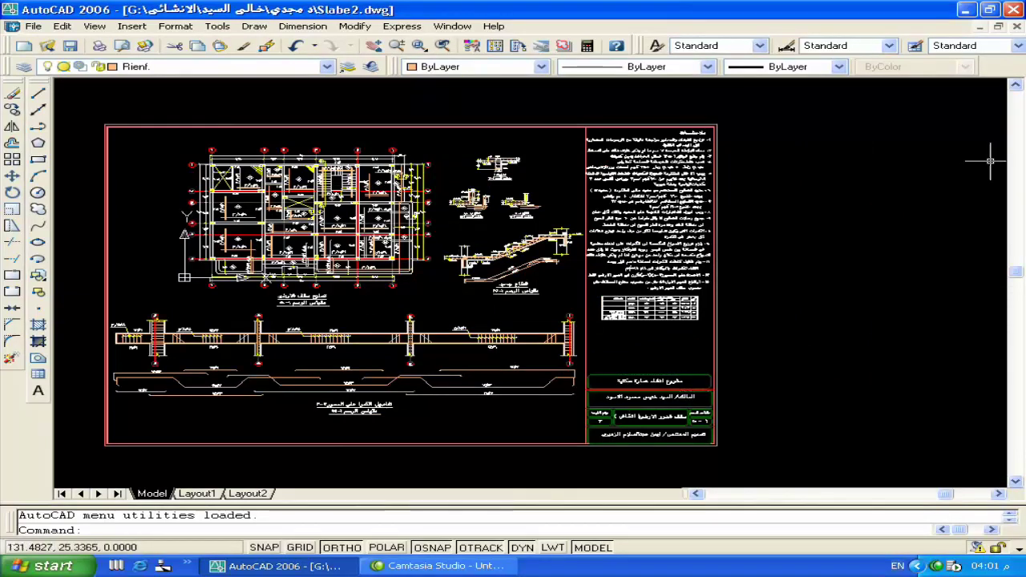
{"action": "left_click", "coordinate": [972, 12]}
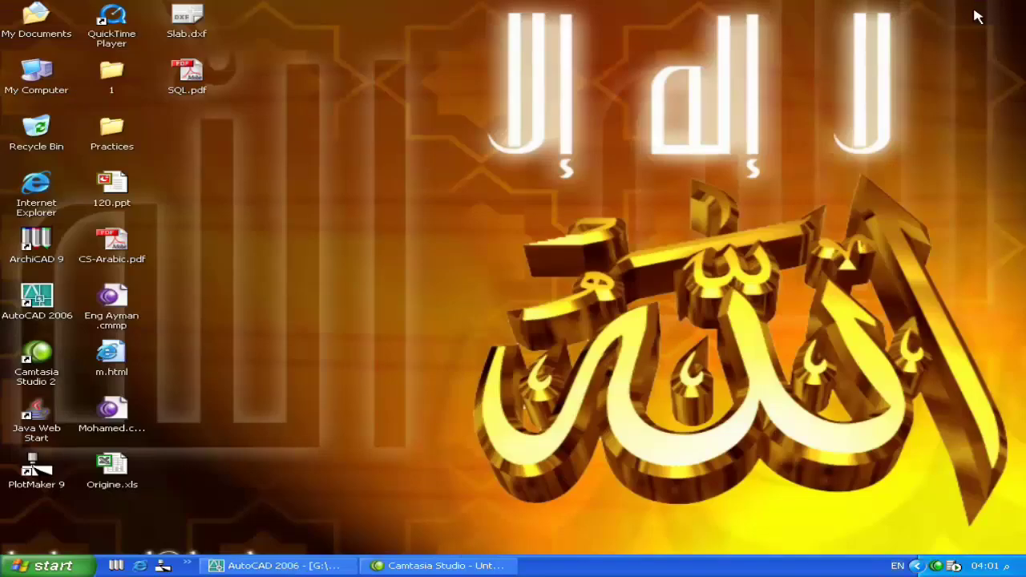